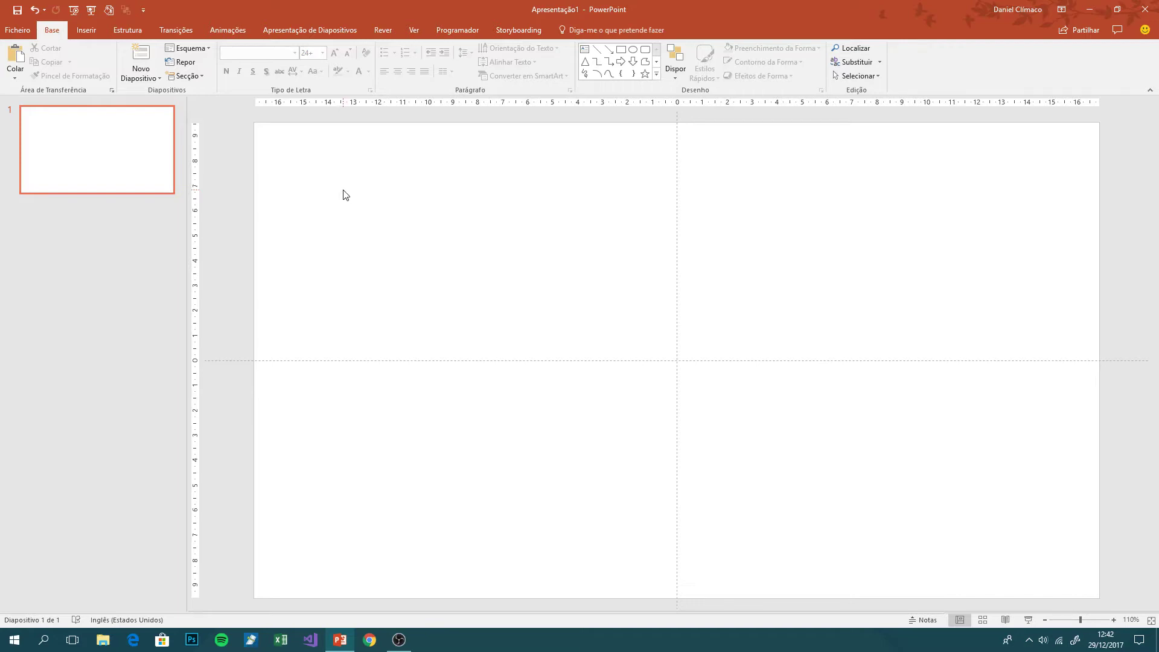
Draw a blue square near the slide's upper left, discarding a first rectangle attempt.
left_click(89, 28)
left_click(235, 59)
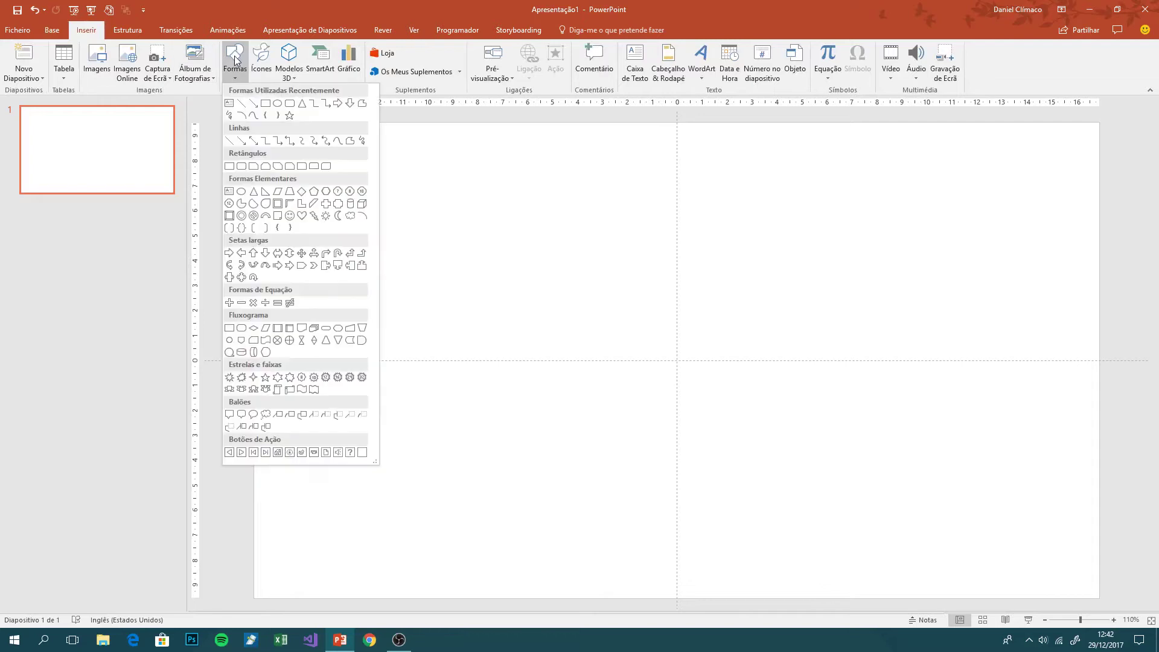
left_click(264, 105)
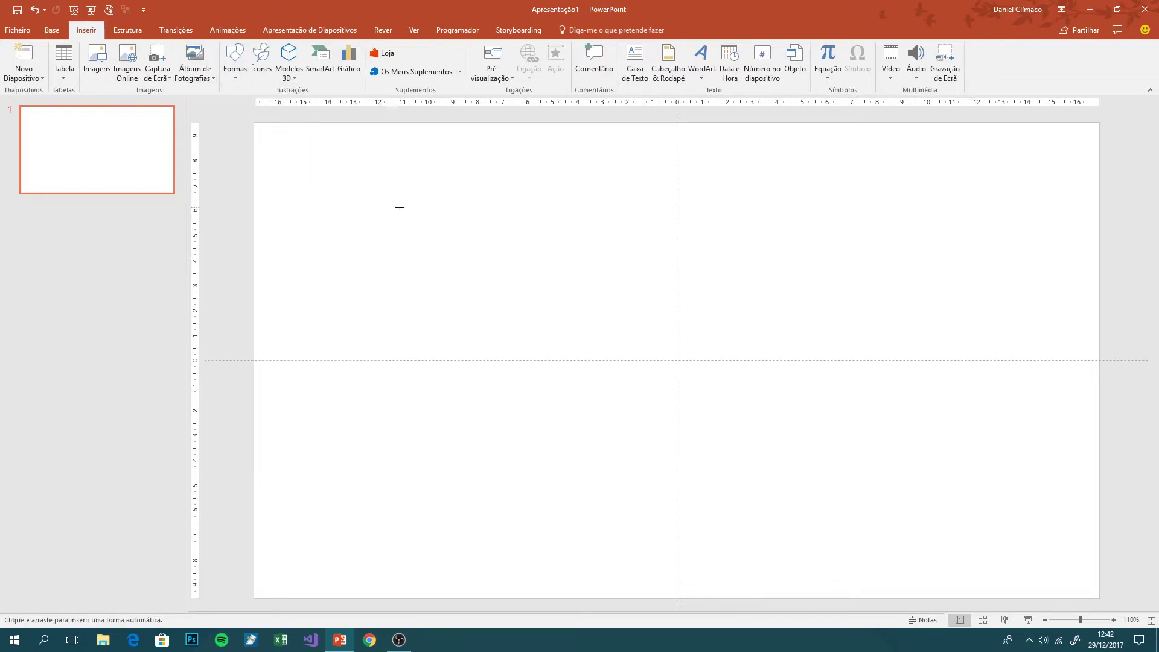
left_click_drag(401, 210, 540, 270)
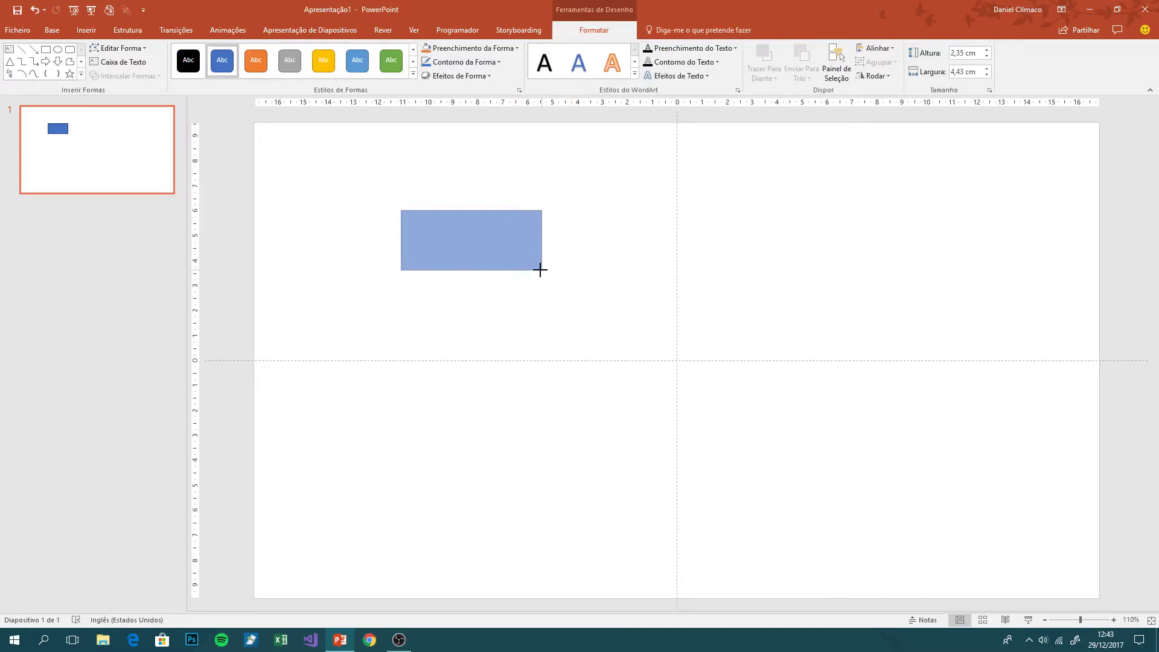
mouse_move(539, 270)
left_mouse_down()
mouse_move(527, 285)
mouse_move(514, 270)
mouse_move(567, 295)
mouse_move(535, 280)
left_mouse_up()
key("Escape")
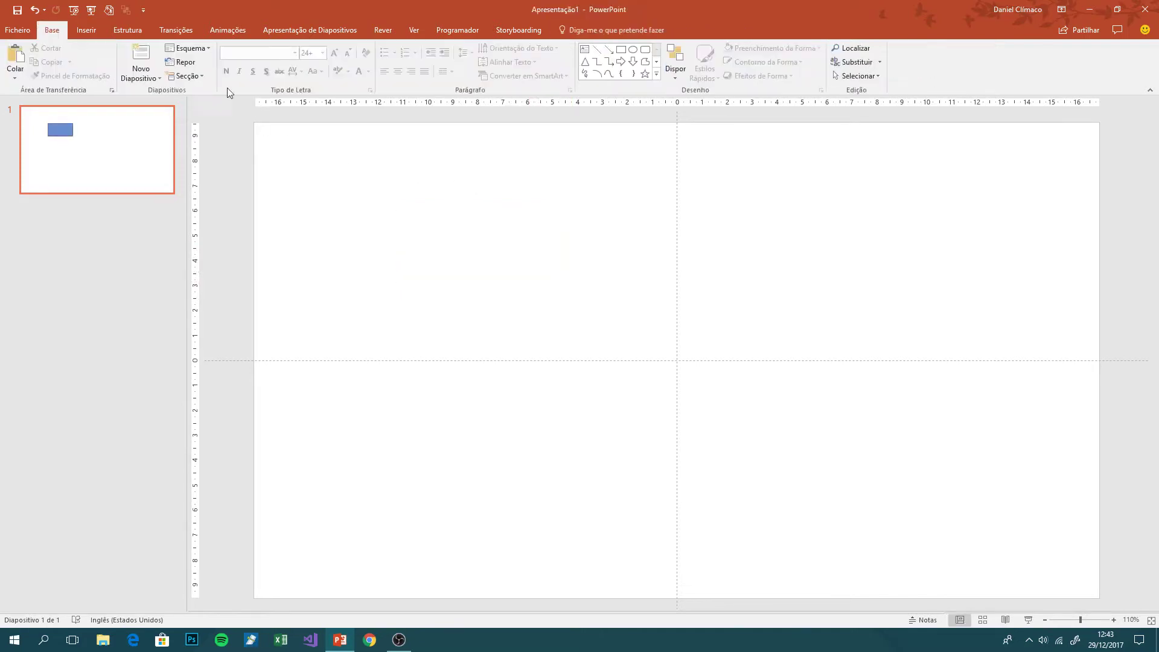
left_click(90, 28)
left_click(235, 70)
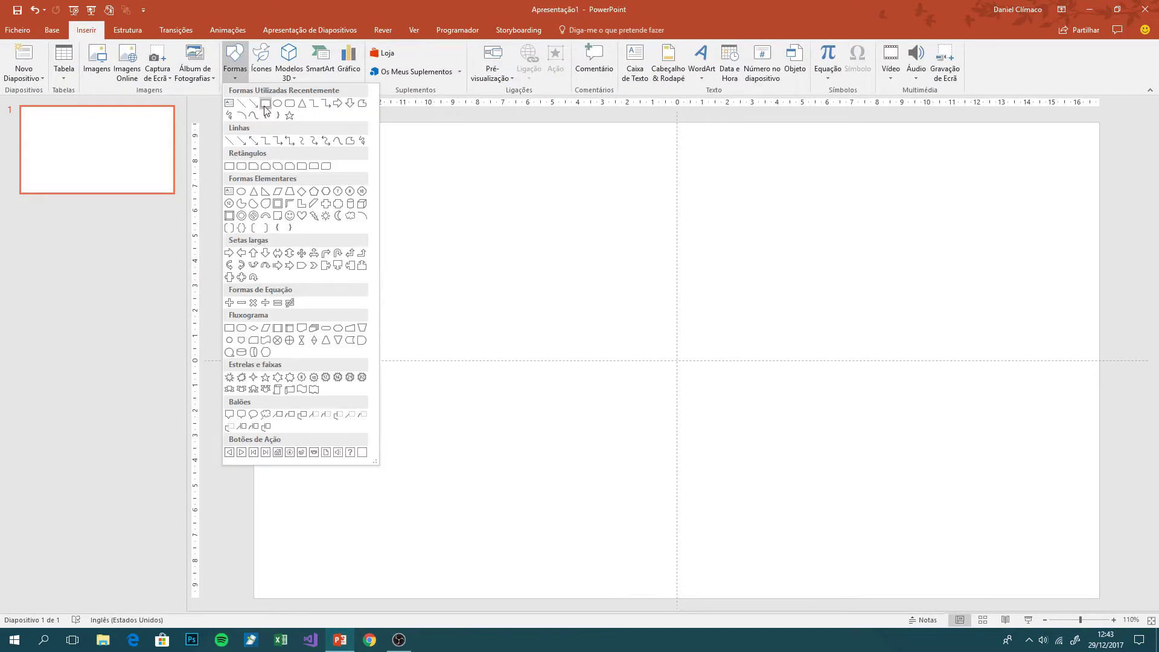
left_click(265, 105)
left_click_drag(411, 221, 467, 277)
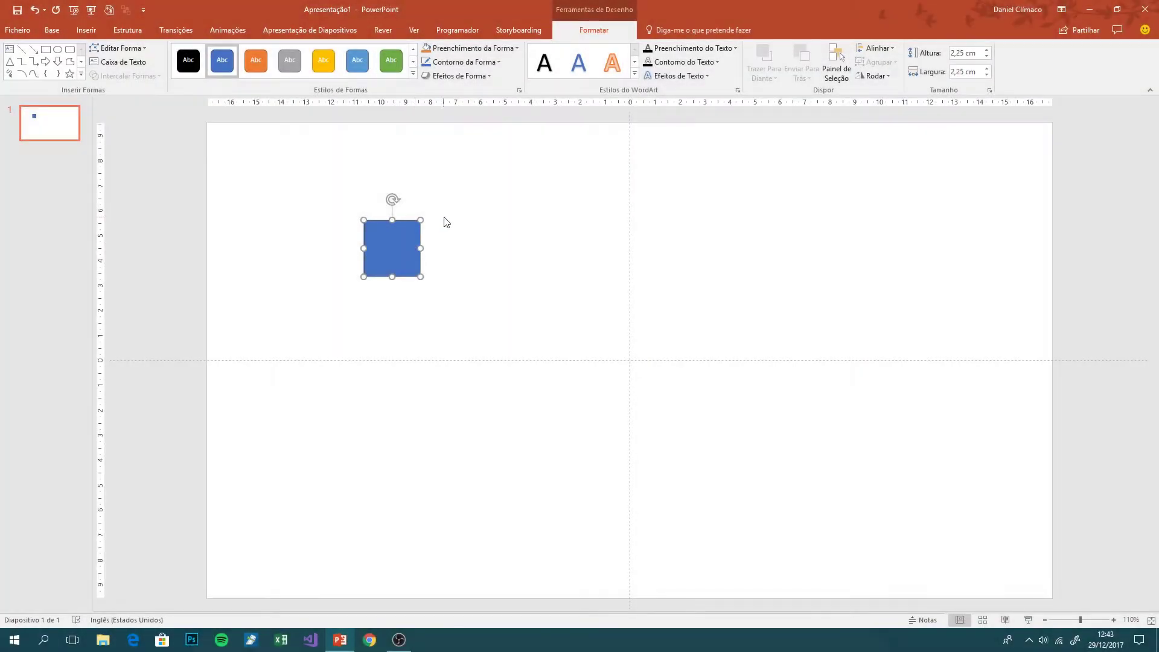
left_click_drag(418, 277, 412, 268)
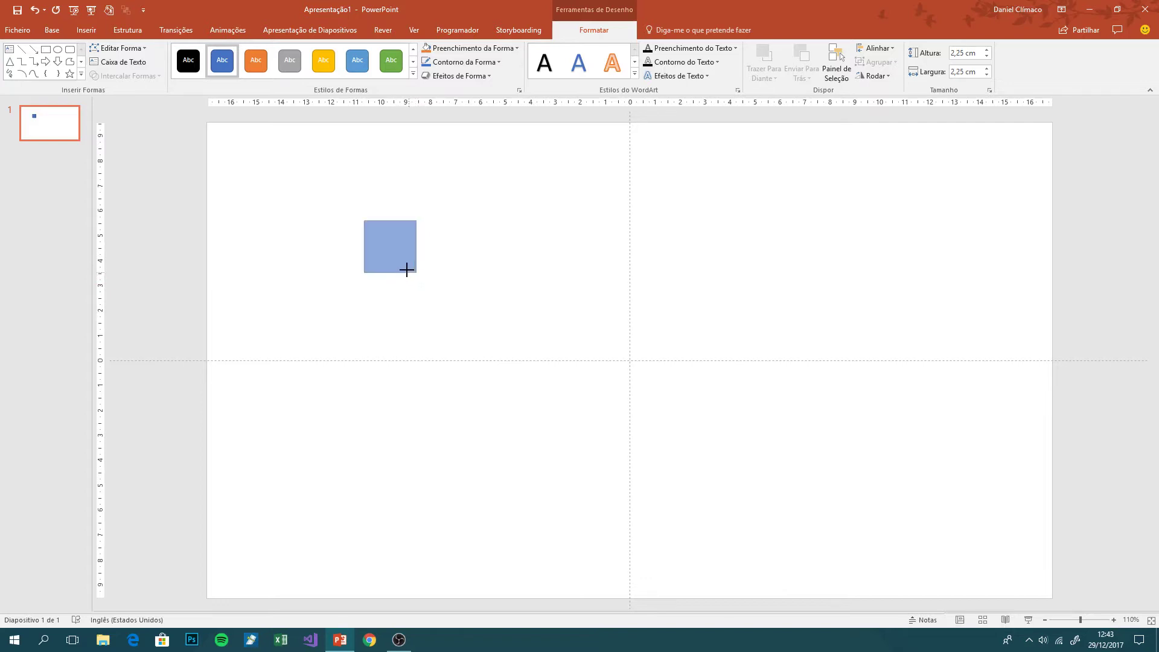
Size the square to 2 cm high by 2 cm wide and move it toward the top-left.
left_click(965, 53)
type("2")
left_click(965, 72)
type("2")
left_click(892, 207)
left_click_drag(391, 243, 362, 190)
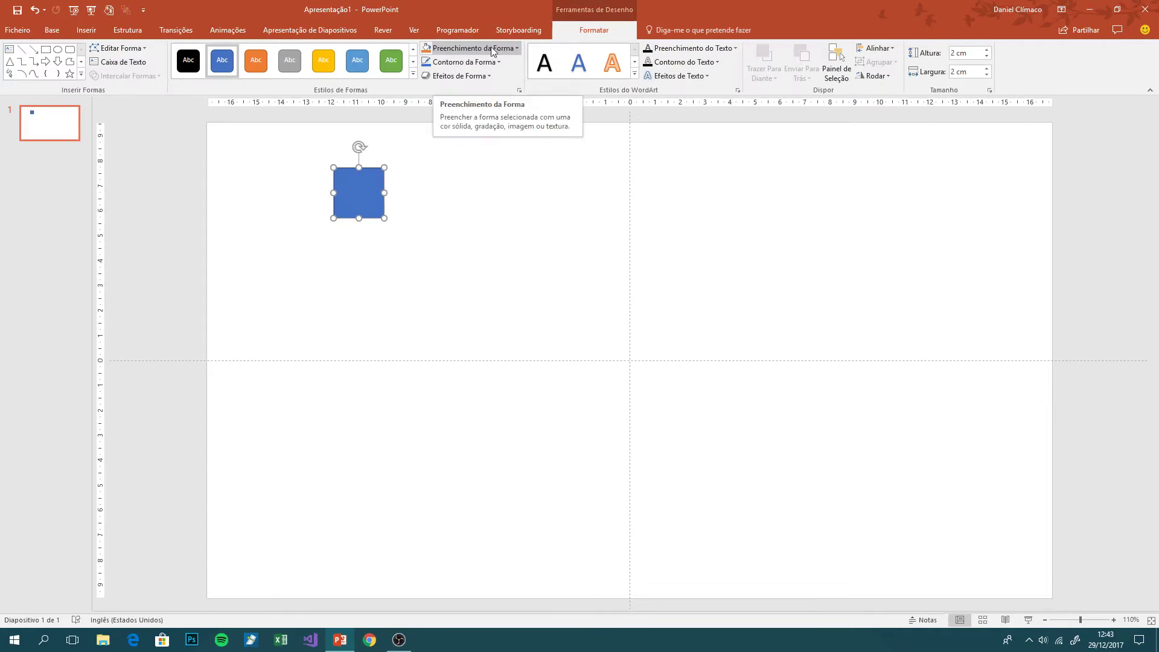
Use a landscape picture of sky, clouds, sun, mountains and green hills as the slide background fill.
right_click(457, 229)
left_click(495, 328)
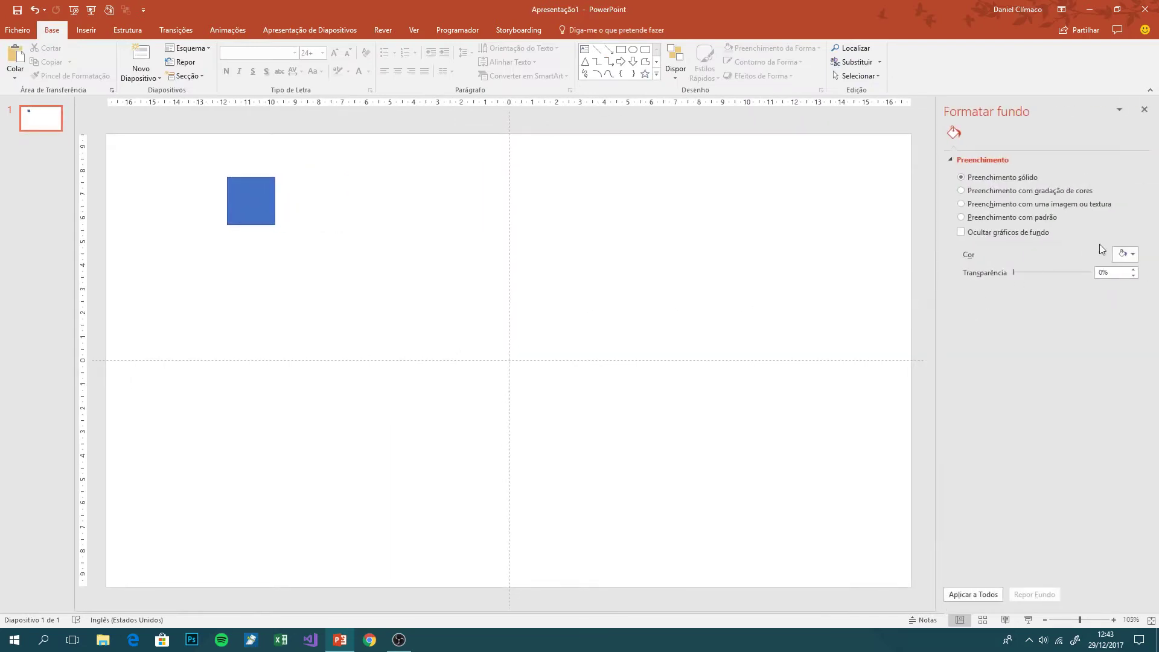
left_click(1123, 255)
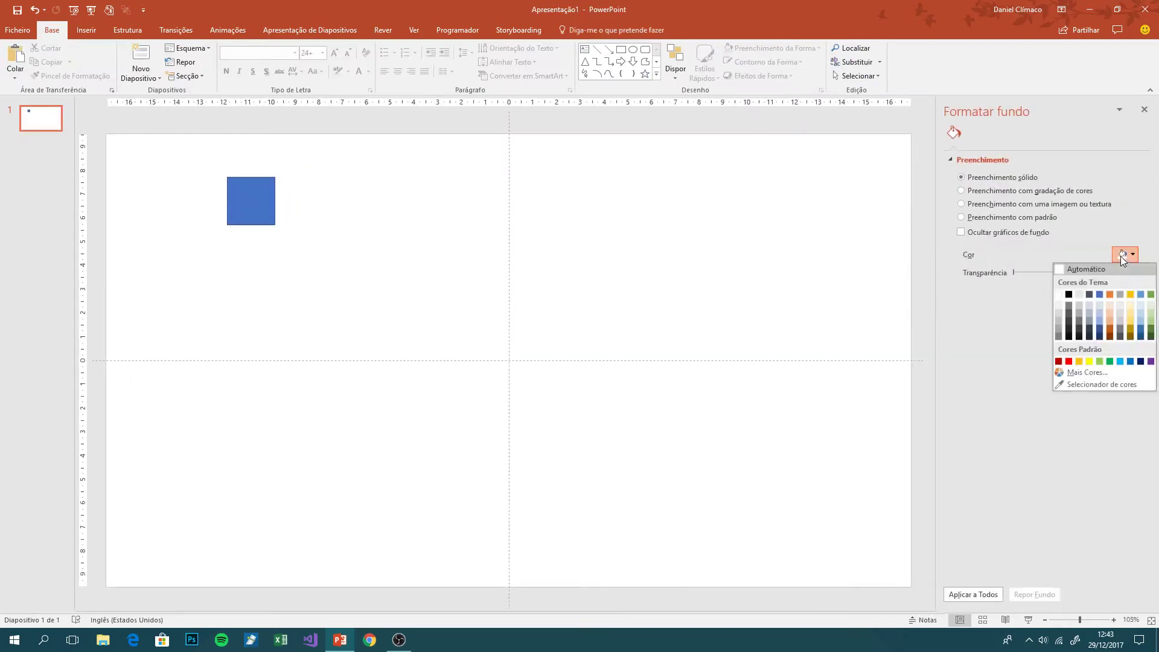
left_click(1124, 255)
left_click(1062, 203)
left_click(983, 267)
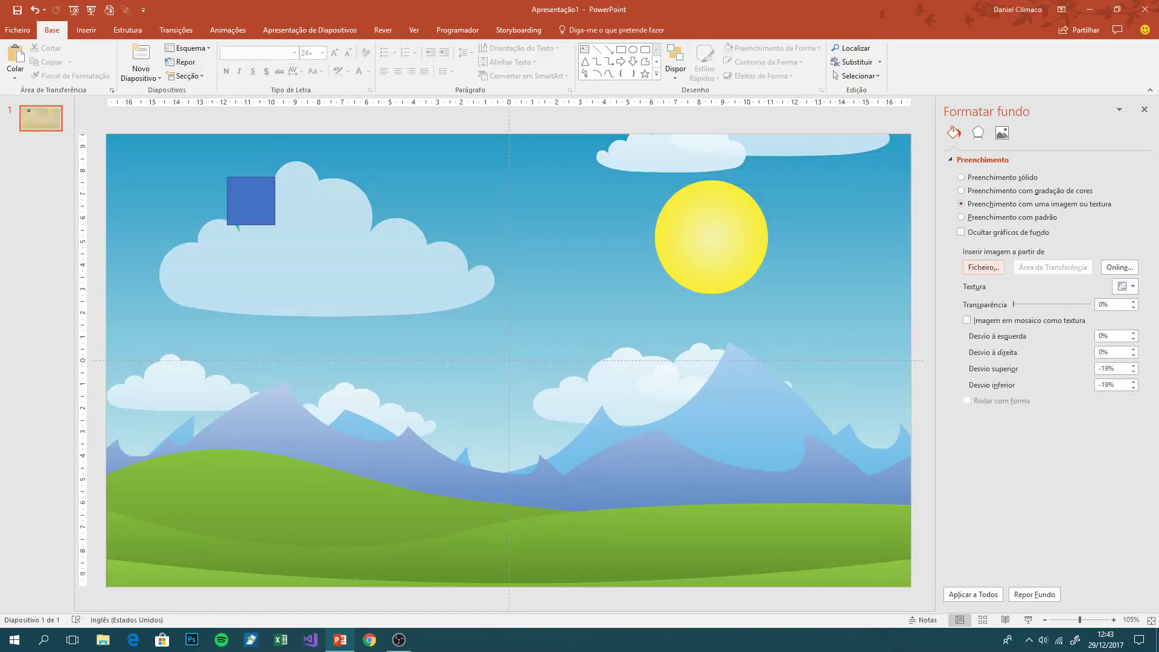
Move the square to the slide's bottom-left corner and remove its outline.
left_click(251, 201)
mouse_move(253, 195)
left_mouse_down()
mouse_move(218, 210)
mouse_move(185, 518)
mouse_move(147, 565)
mouse_move(123, 570)
left_mouse_up()
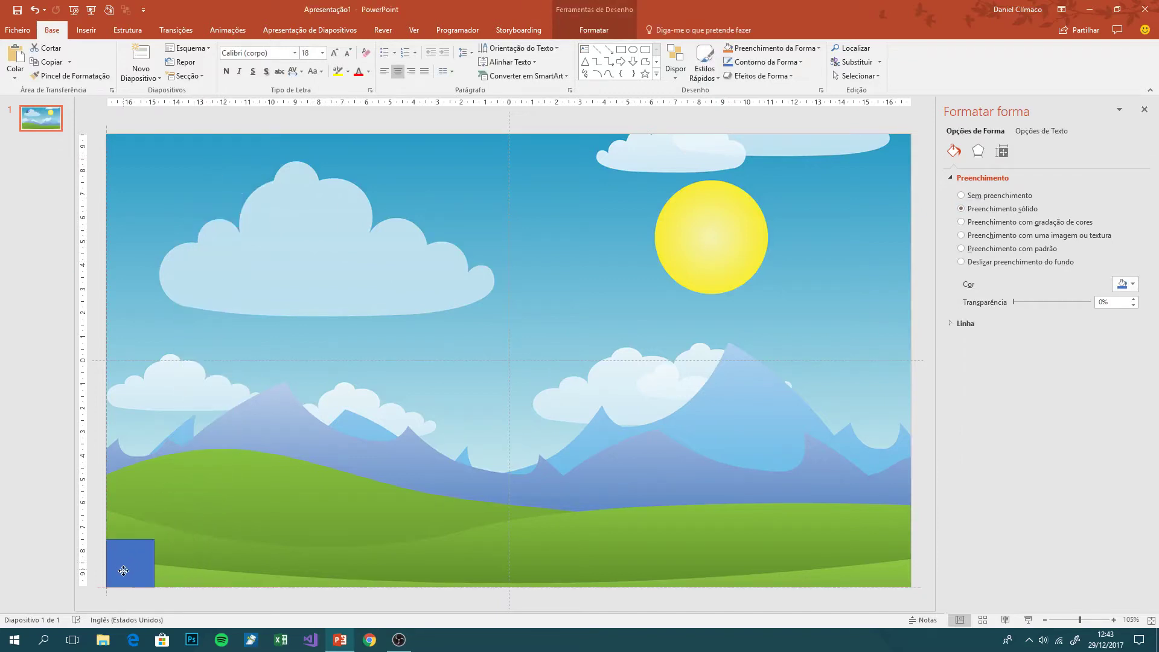
left_click(594, 30)
left_click(452, 63)
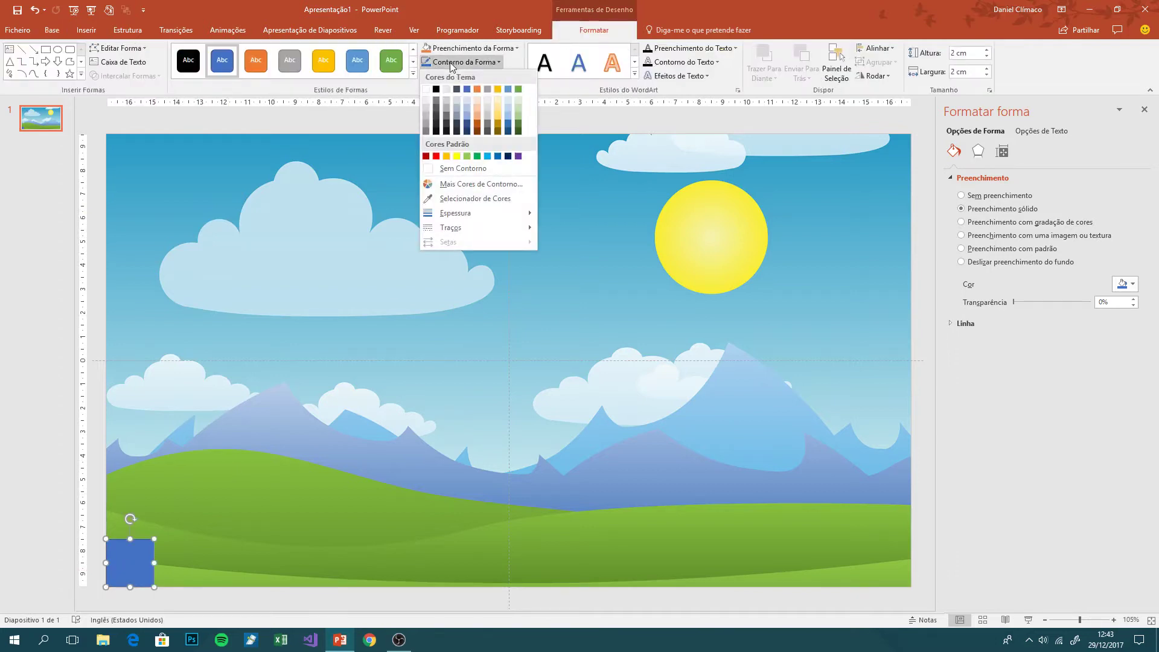
left_click(458, 175)
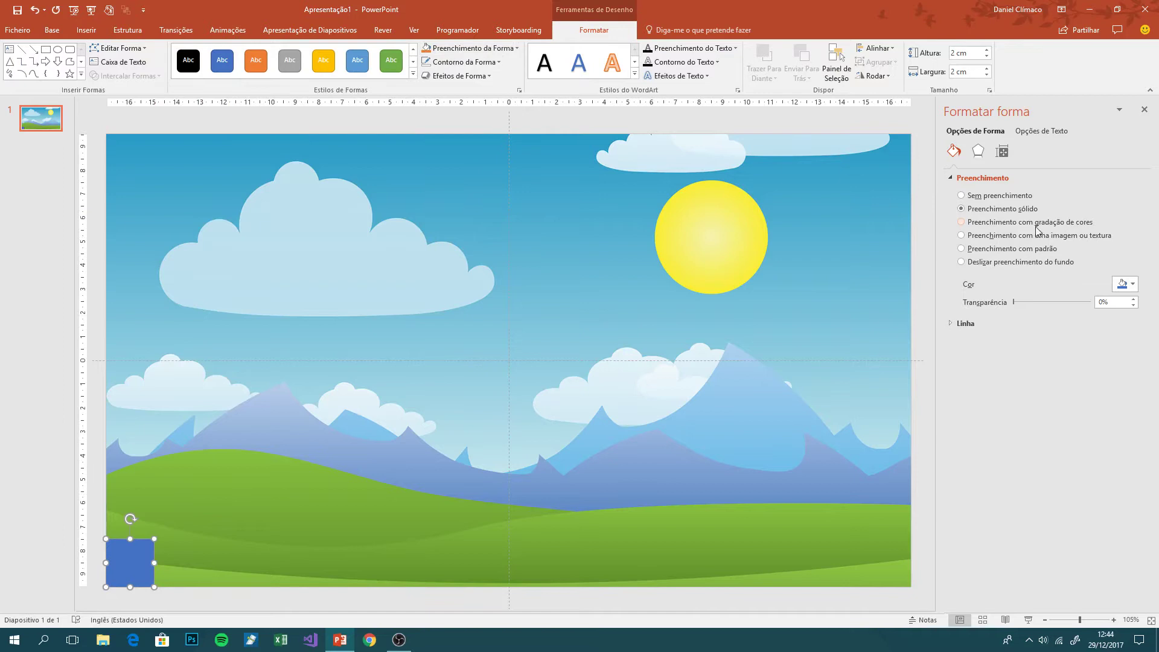
Fill the square black at 52% transparency.
left_click(1126, 289)
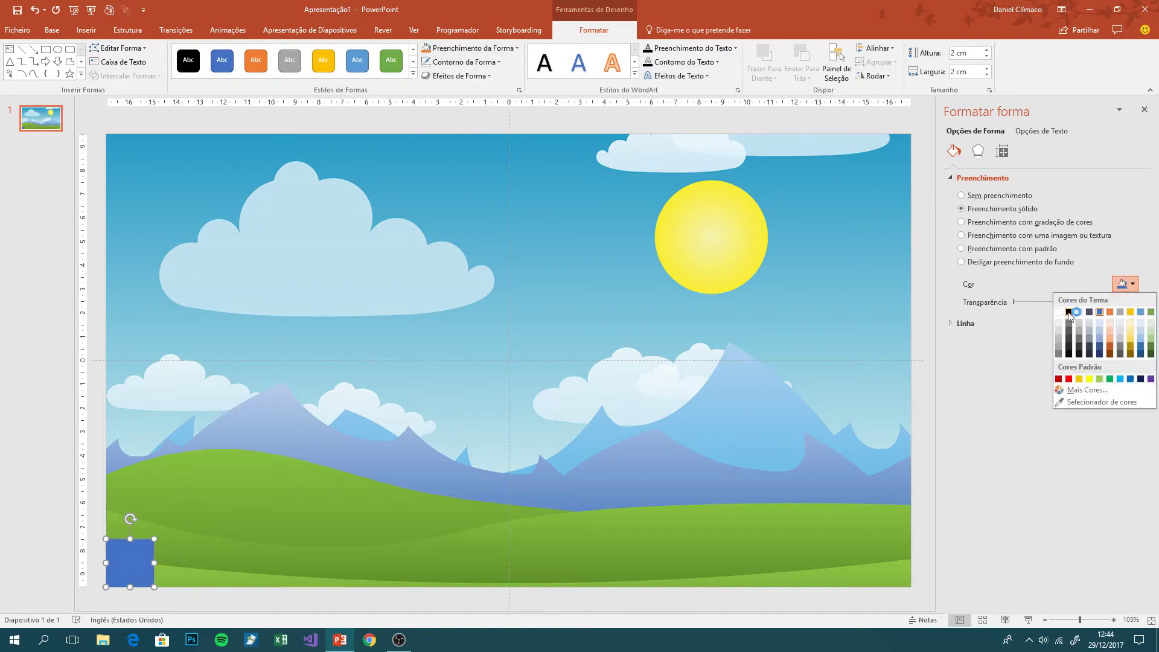
left_click(1068, 312)
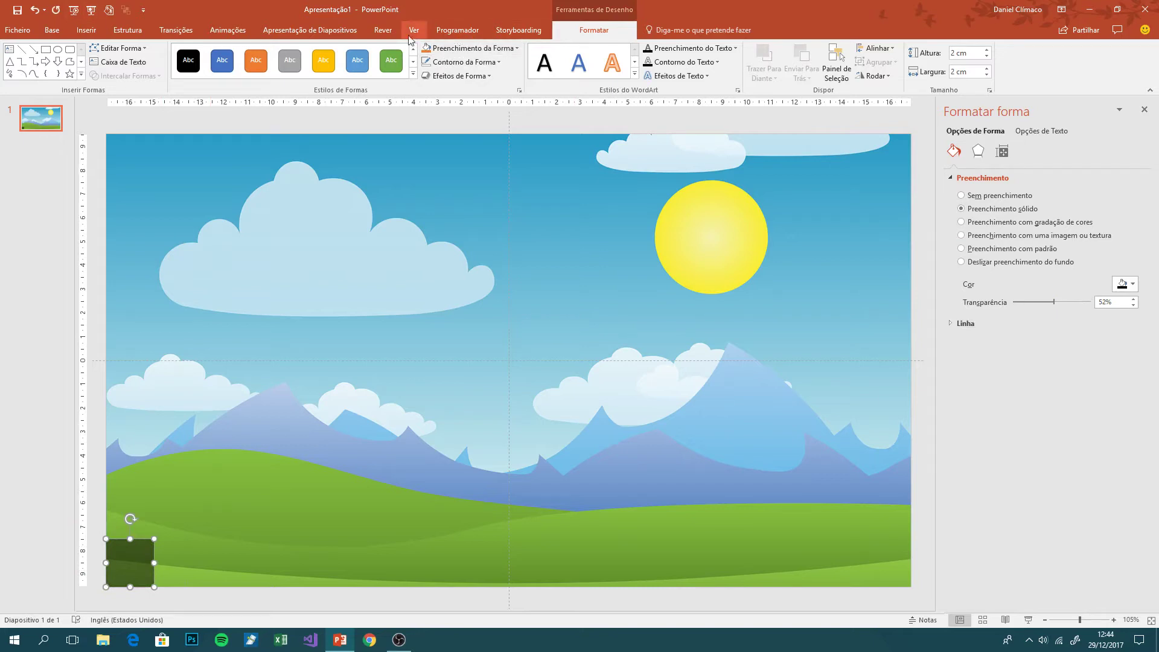
left_click(457, 30)
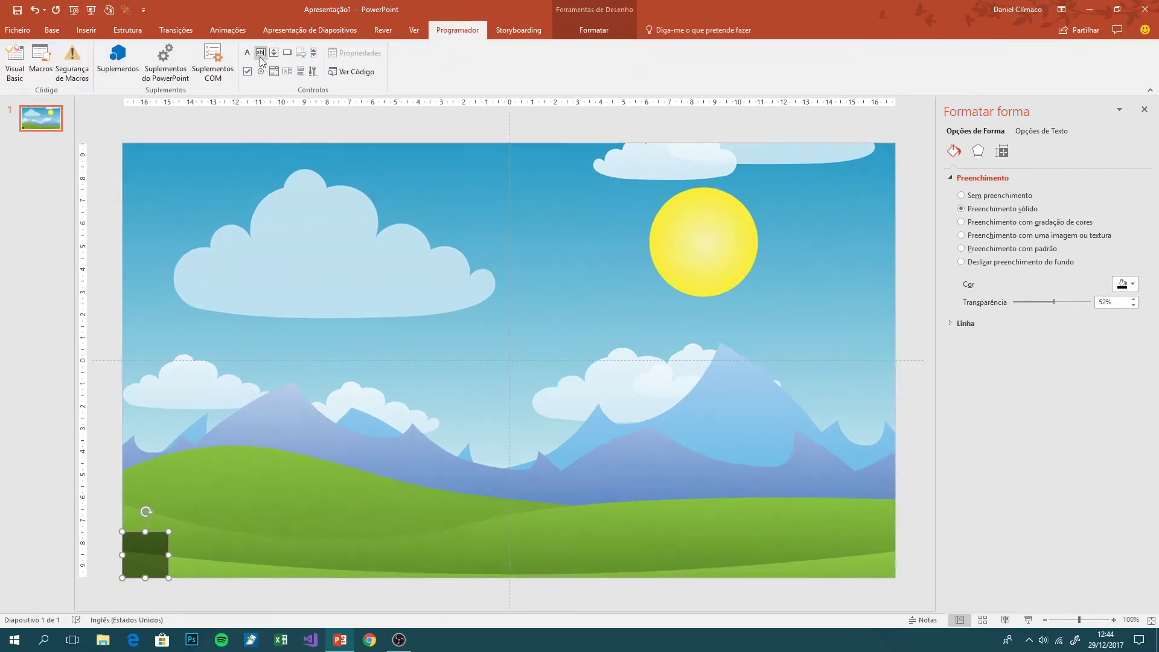
Add a test command button, then delete it and its generated Click procedure.
left_click(287, 53)
left_click_drag(305, 191, 385, 259)
double_click(353, 227)
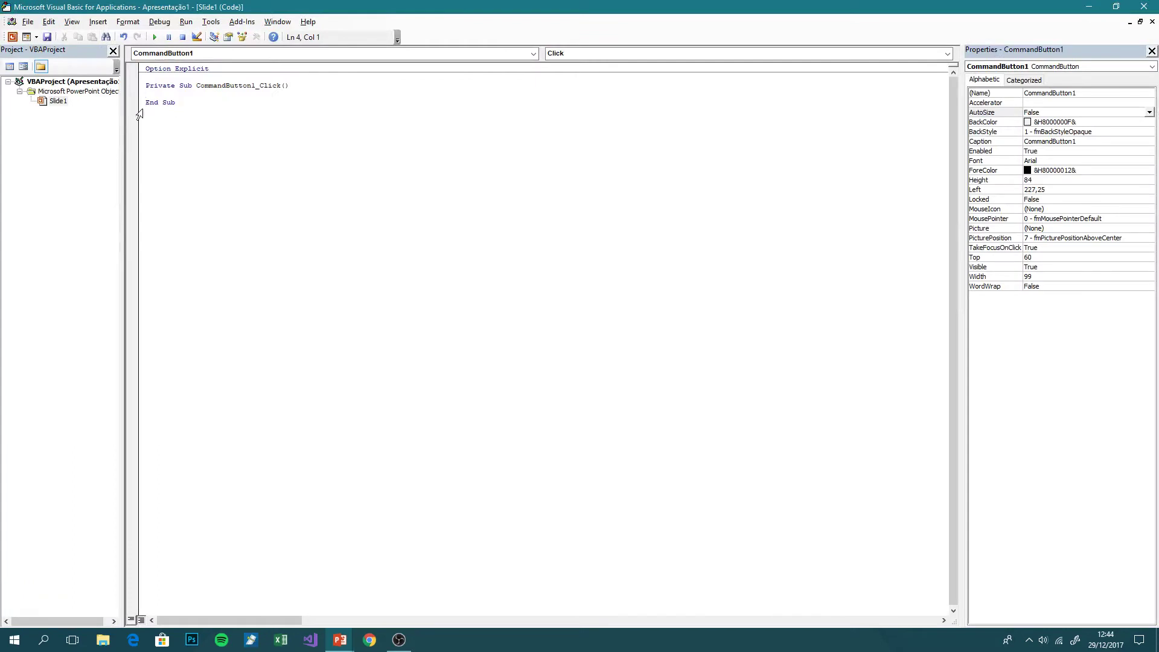
left_click_drag(219, 119, 156, 90)
key("Delete")
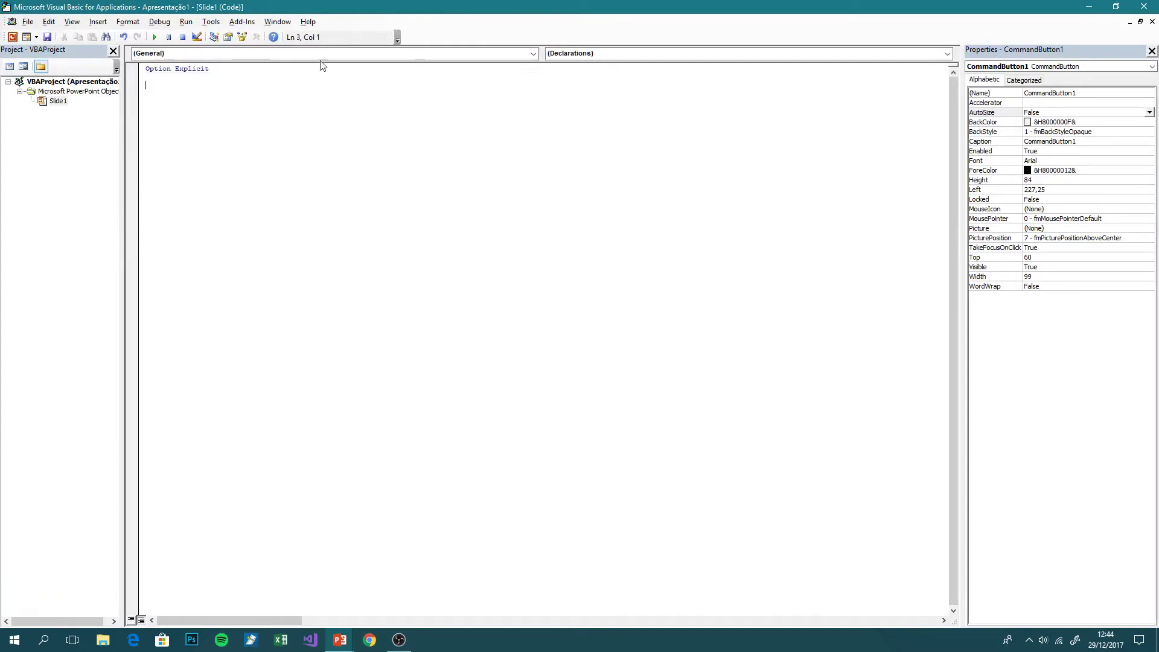
key("alt+F11")
key("Delete")
In Slide1's code window, start a procedure named blococlicar.
left_click(353, 74)
type("Sub")
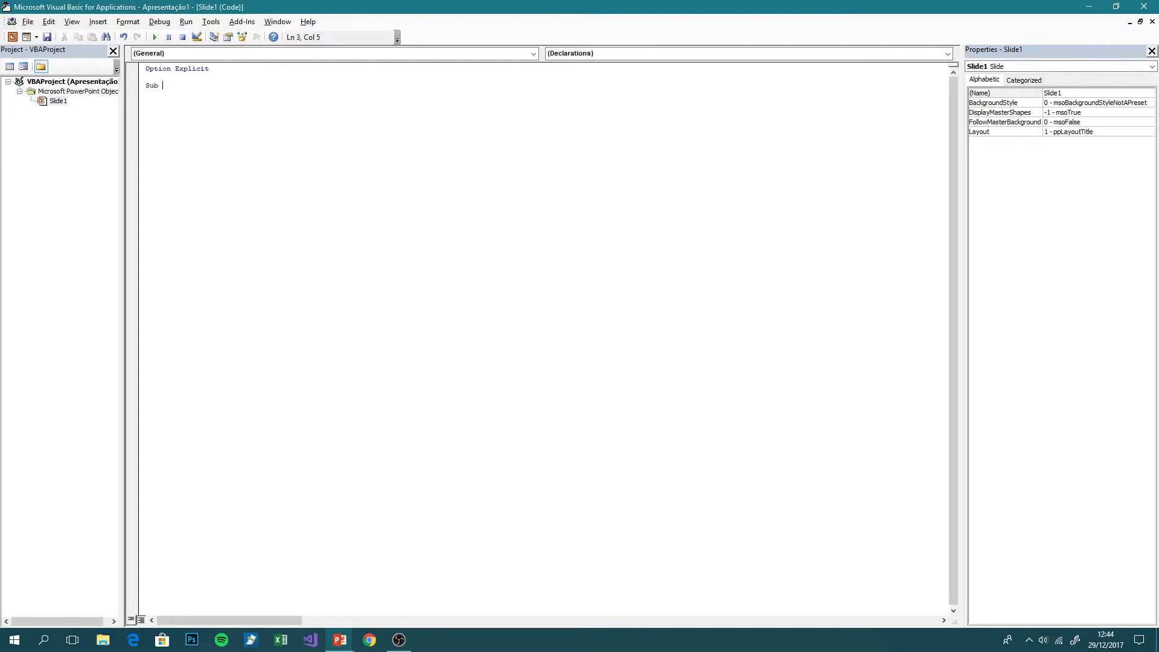
type("bloco")
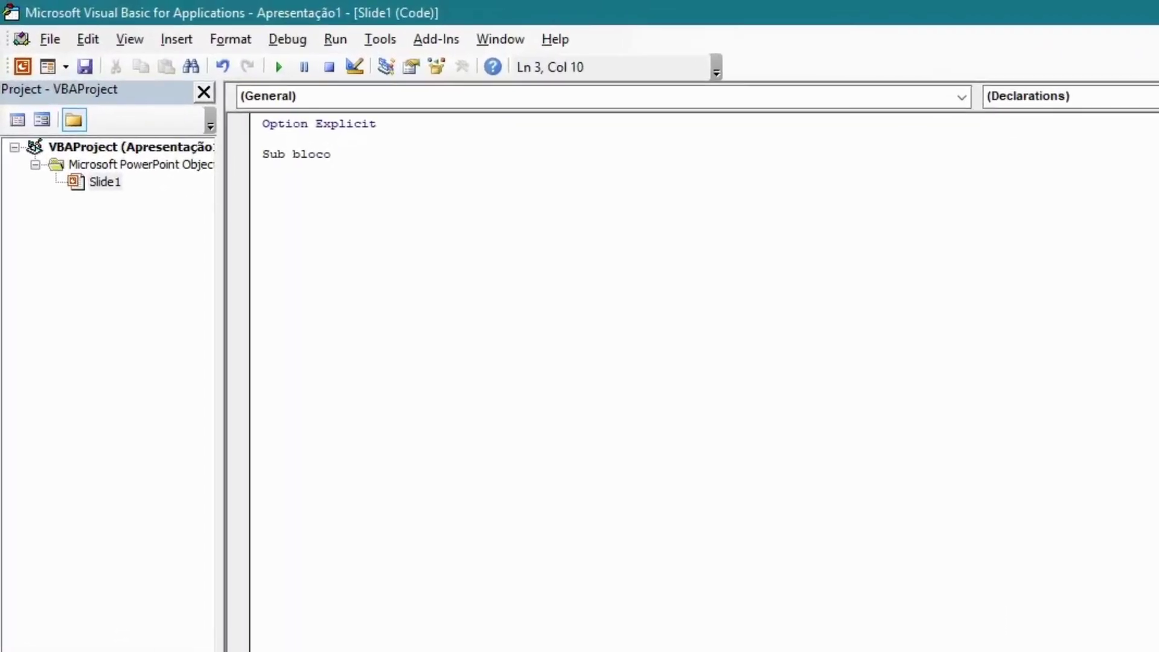
type("_click")
key("BackSpace")
key("BackSpace")
key("BackSpace")
key("BackSpace")
key("BackSpace")
type("clicar")
type("(")
type("oShp")
key("BackSpace")
key("BackSpace")
key("BackSpace")
key("BackSpace")
type("bloco")
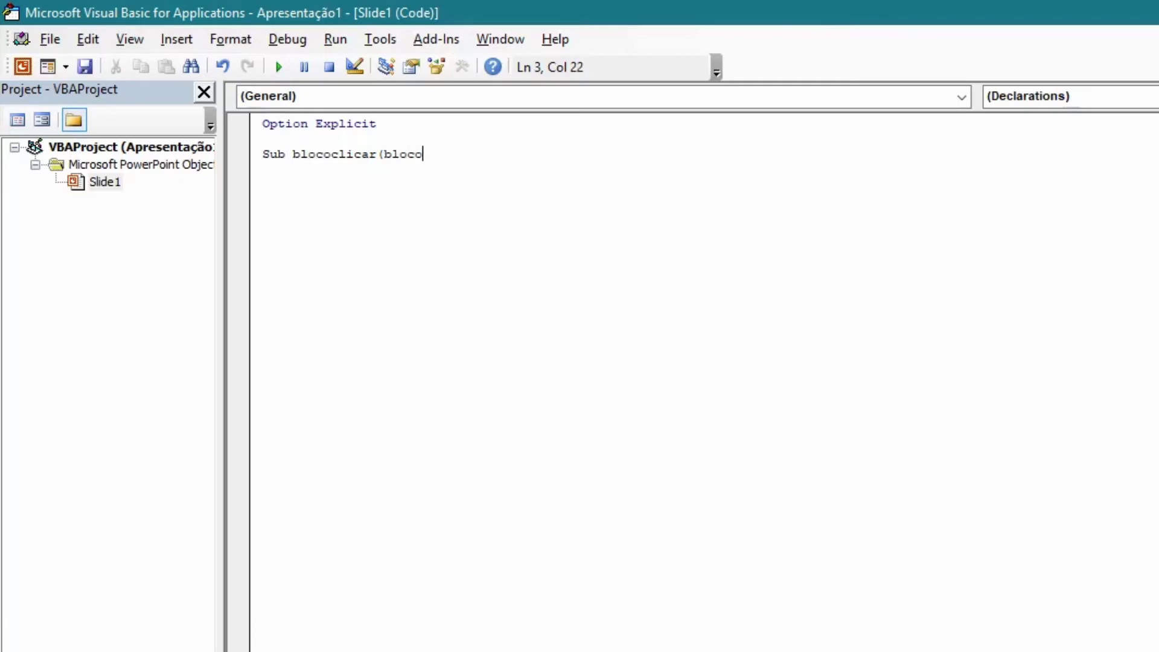
left_click(577, 258)
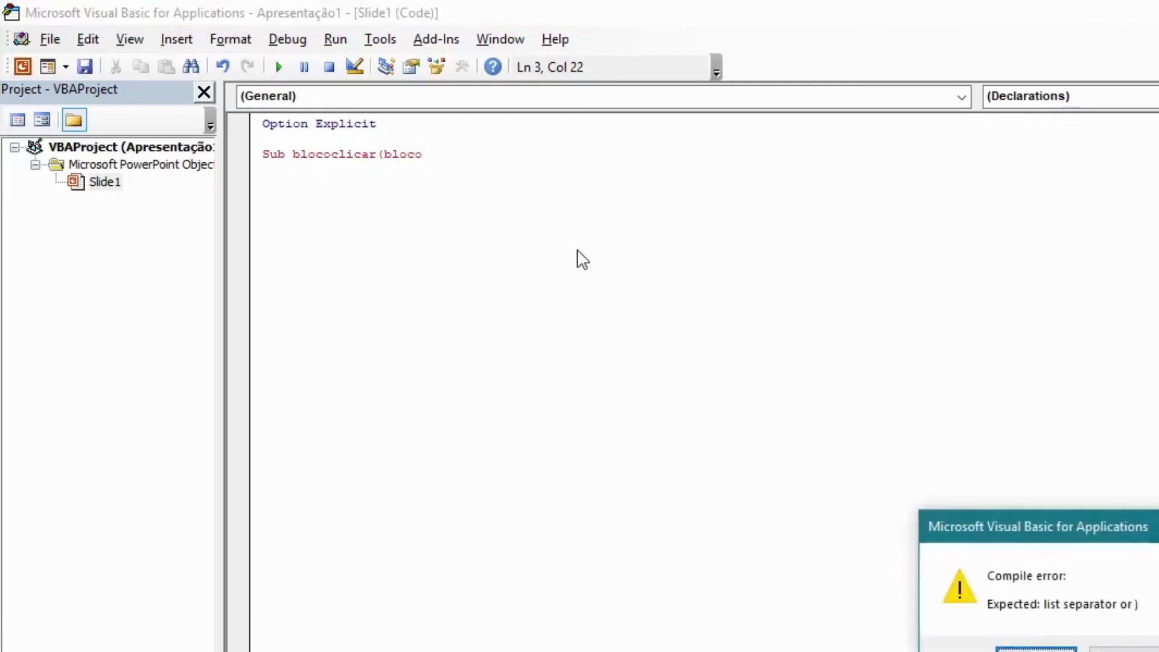
key("Return")
Give blococlicar the argument estebloco As Shape and finish the header line.
key("Left")
key("Left")
key("Left")
key("Right")
type("estw")
left_click(454, 154)
type("As")
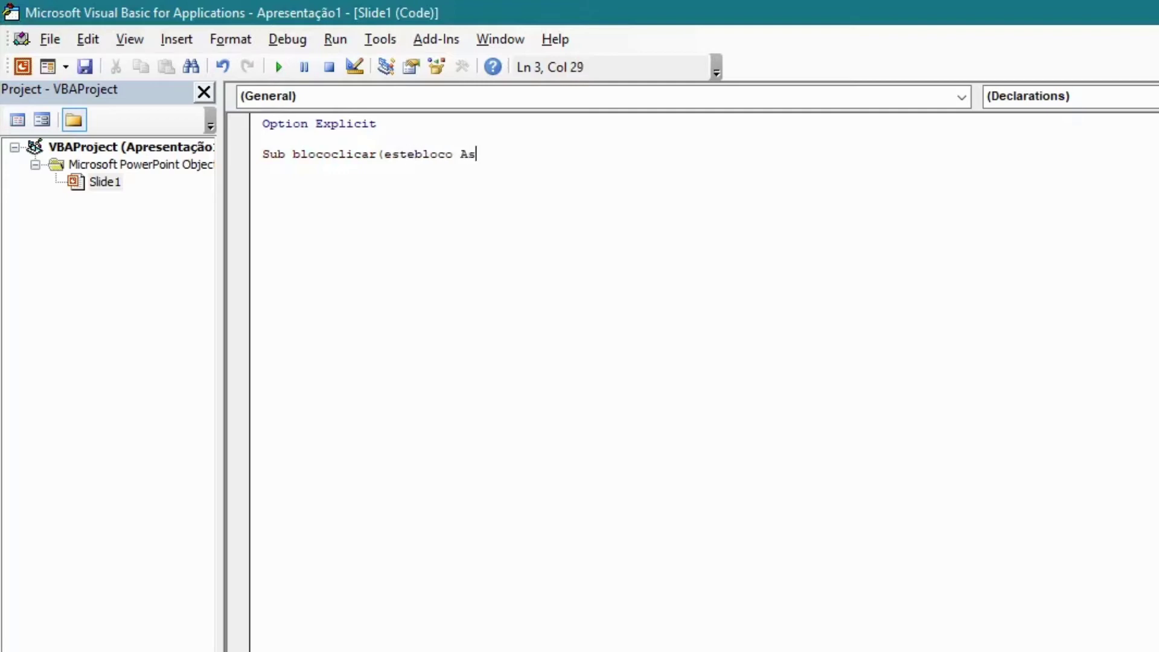
type(" Shape")
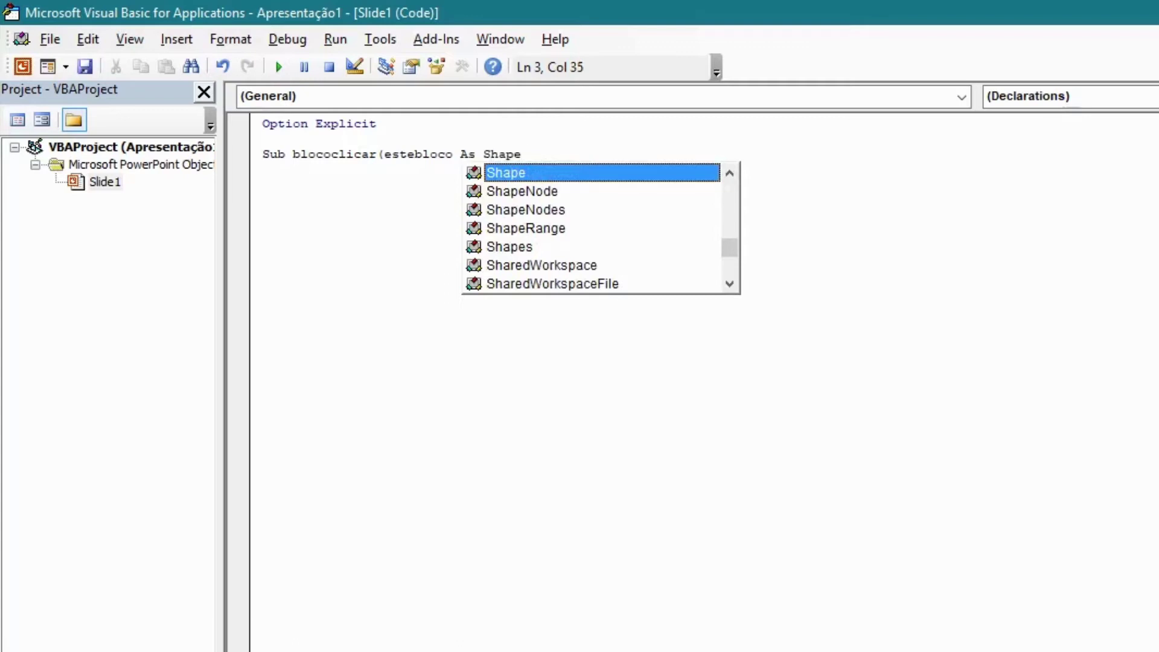
type(")")
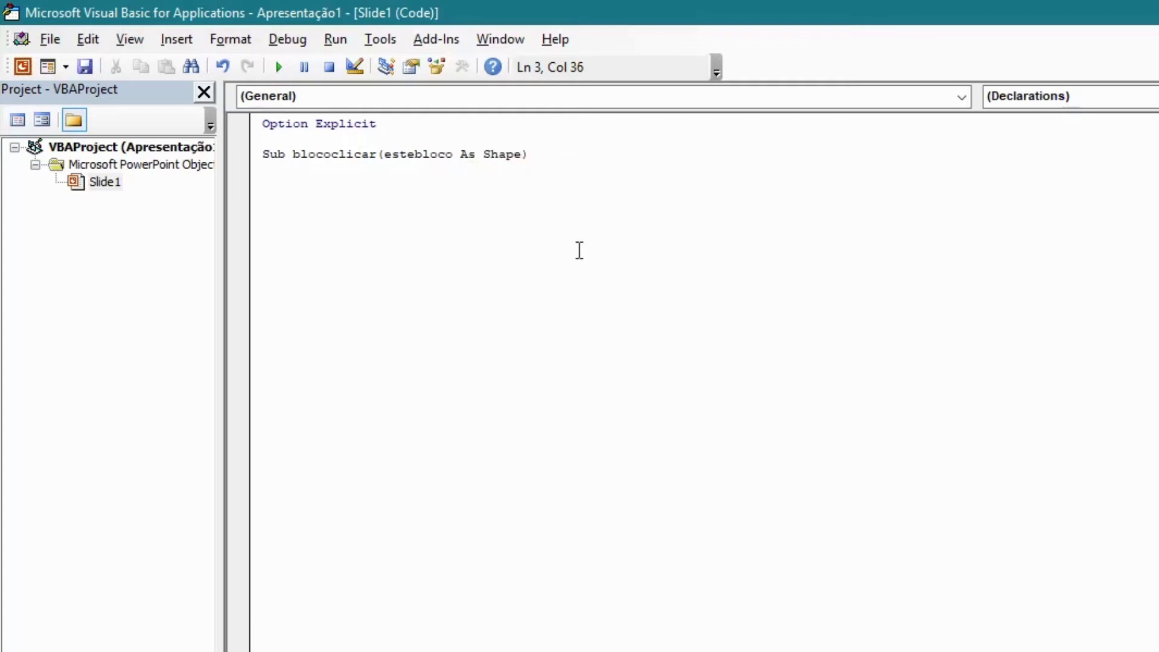
key("Return")
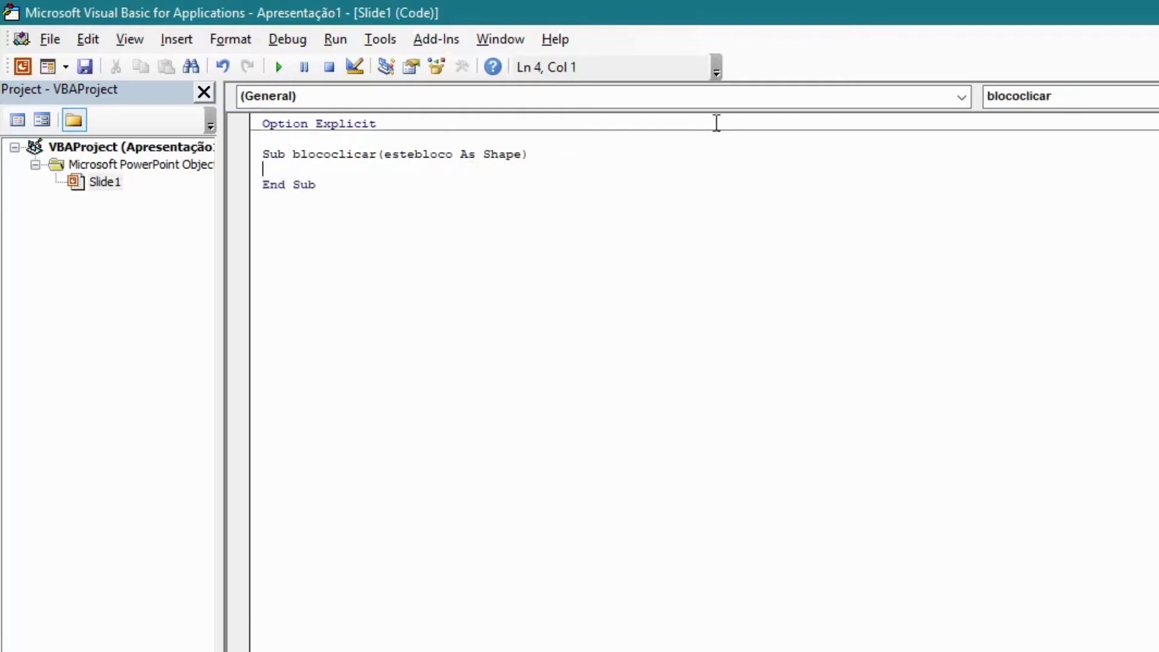
Copy the blococlicar procedure and paste a duplicate below it.
double_click(440, 155)
key("ctrl+c")
key("Down")
left_click_drag(343, 184, 240, 147)
left_click(348, 252)
key("ctrl+v")
Rename the copy bloco_passar_por_cima and the original procedure bloco_clicar.
double_click(325, 217)
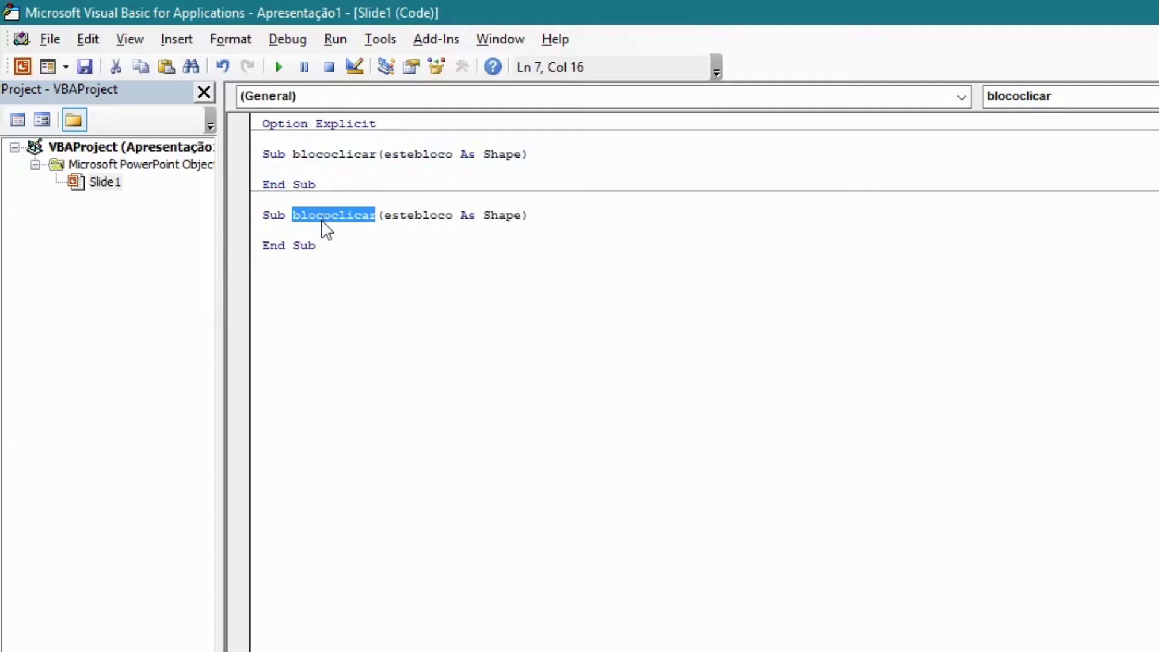
type("bloco_")
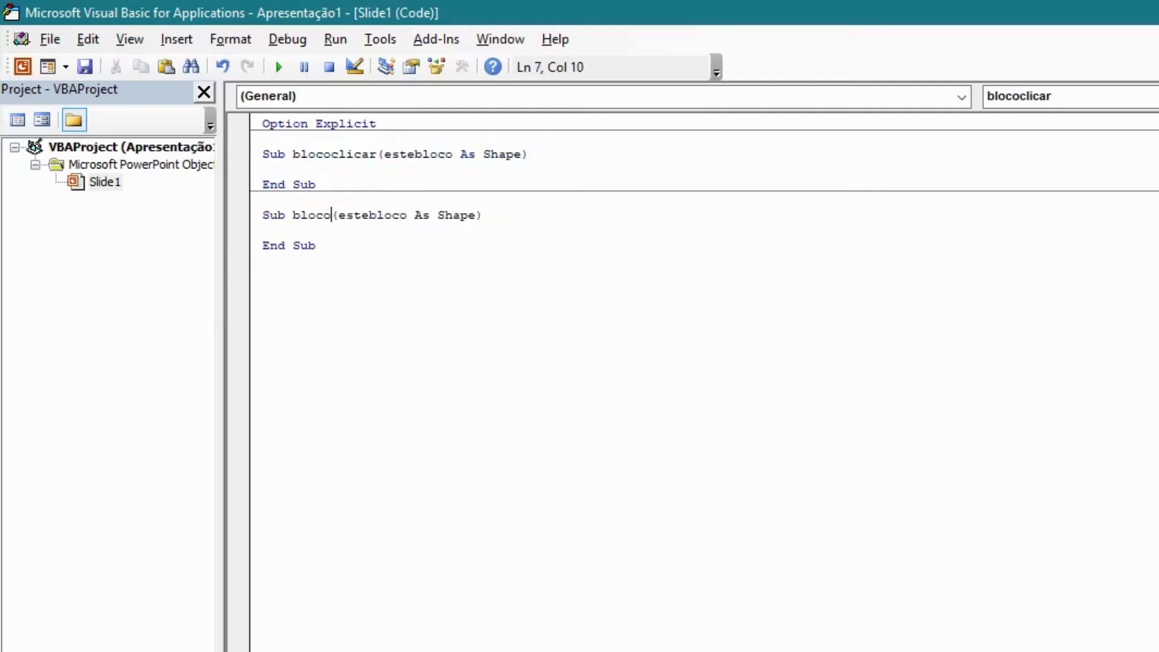
type("passar_por_cima")
left_click(316, 184)
left_click(339, 154)
key("Left")
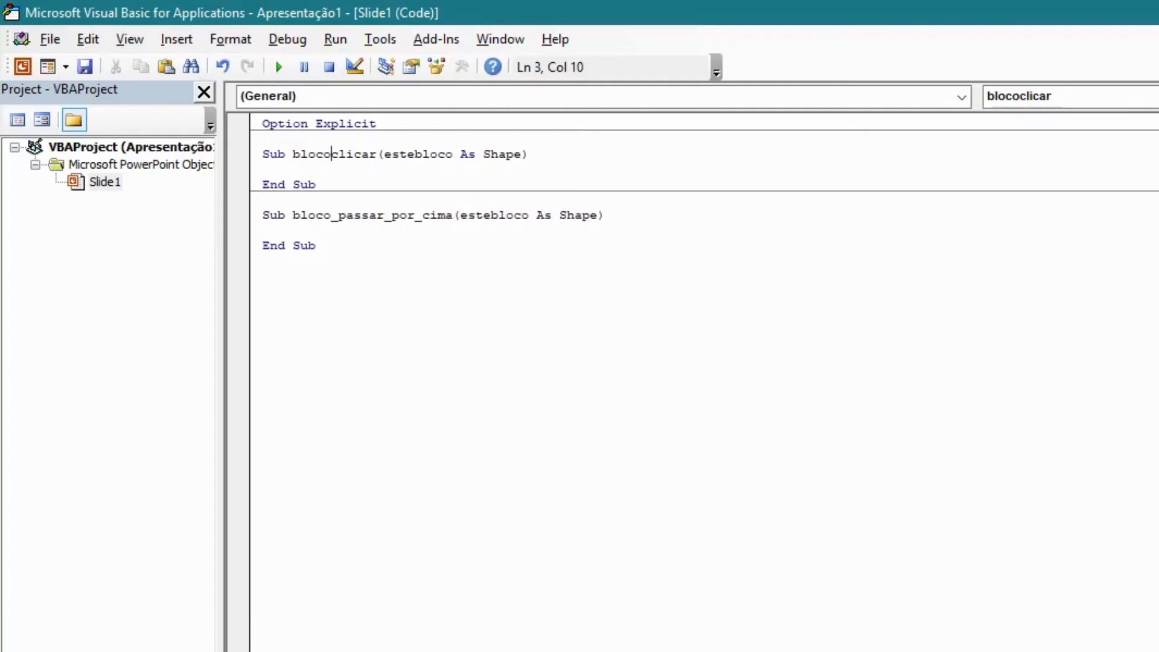
type("_")
left_click(752, 302)
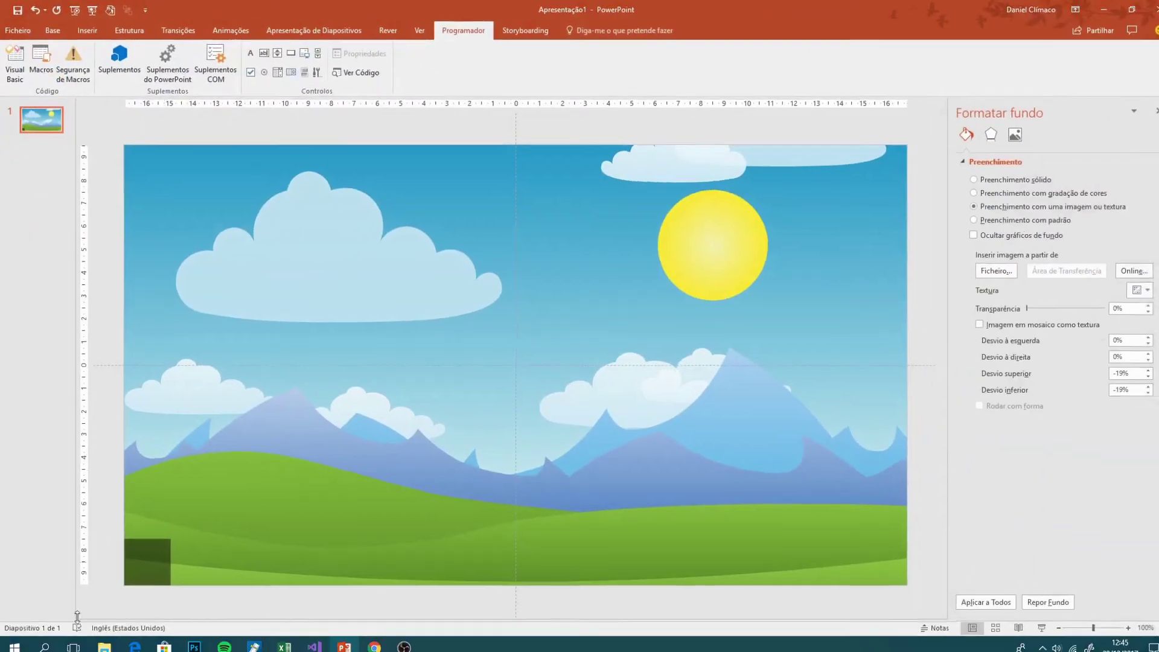
Set the bottom-left square's mouse-click action to run macro Slide1.bloco_clicar.
left_click(129, 552)
left_click(99, 35)
left_click(556, 61)
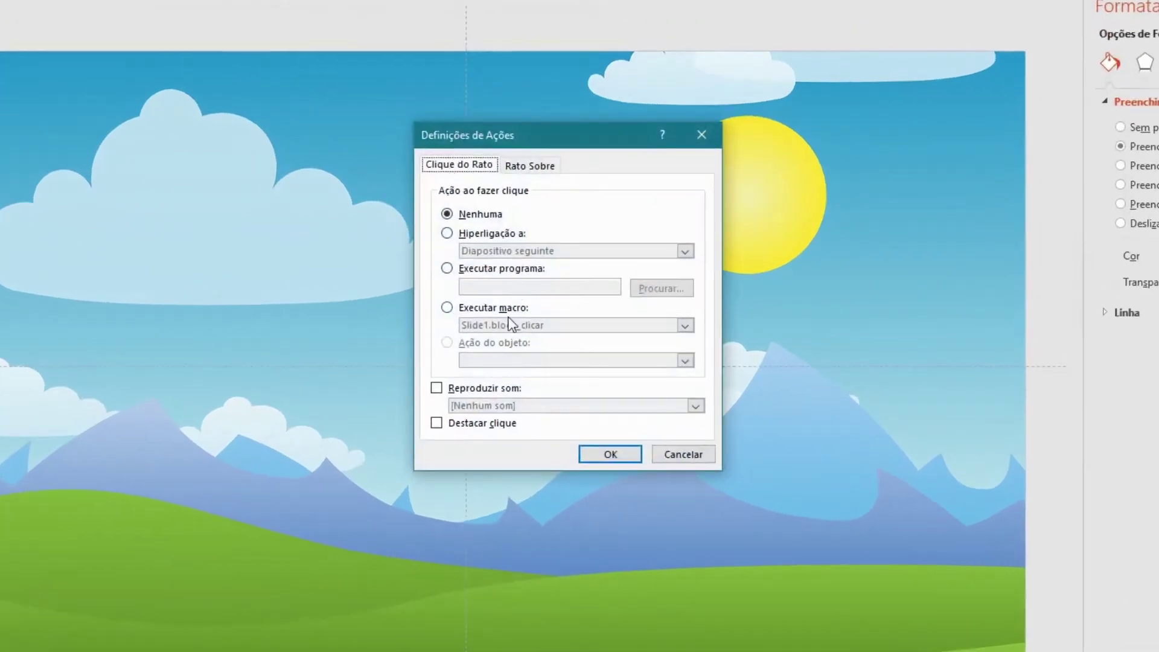
left_click(510, 308)
left_click(511, 325)
left_click(512, 343)
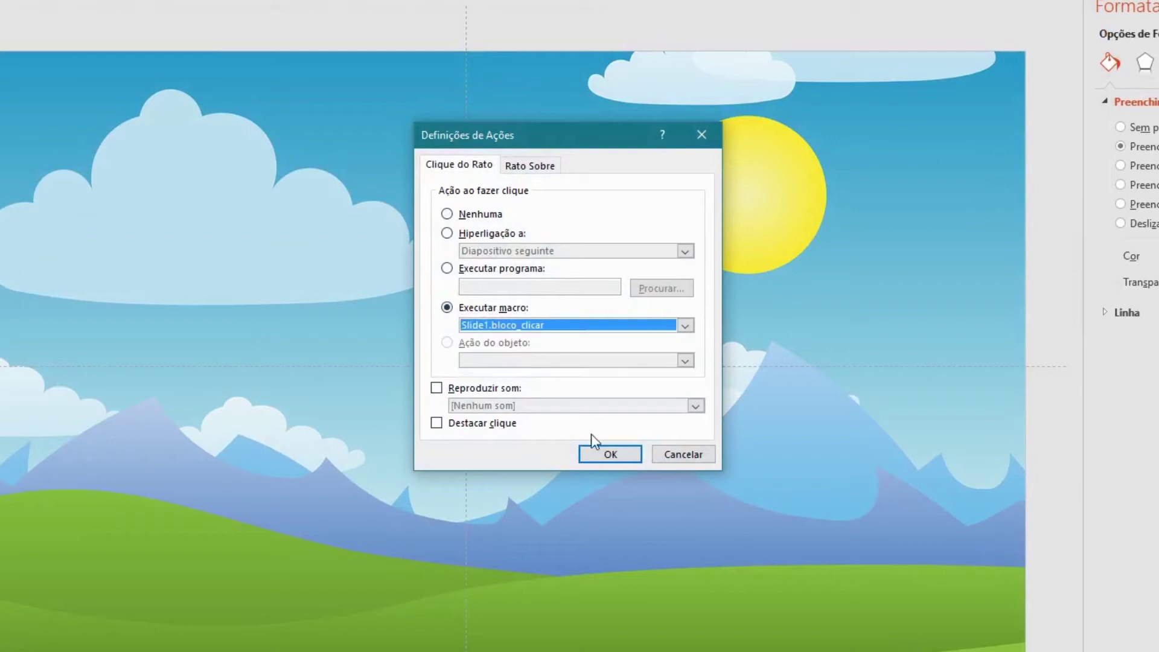
Set its mouse-over action to run Slide1.bloco_passar_por_cima and confirm the settings.
left_click(529, 163)
left_click(492, 308)
left_click(499, 326)
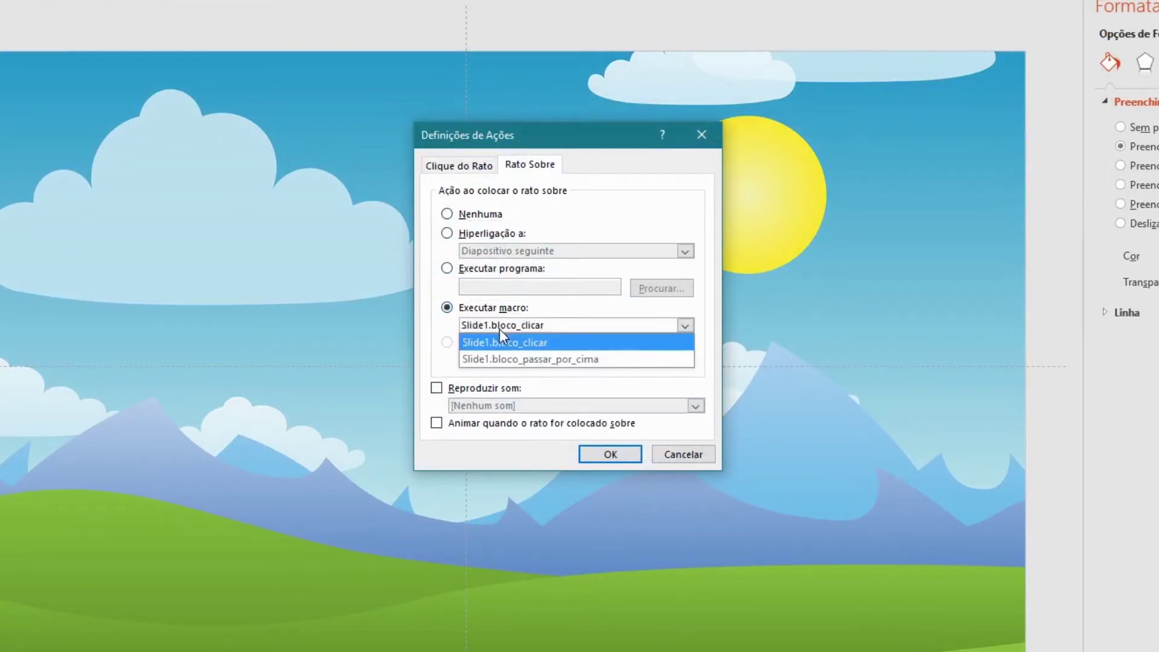
left_click(517, 361)
left_click(610, 456)
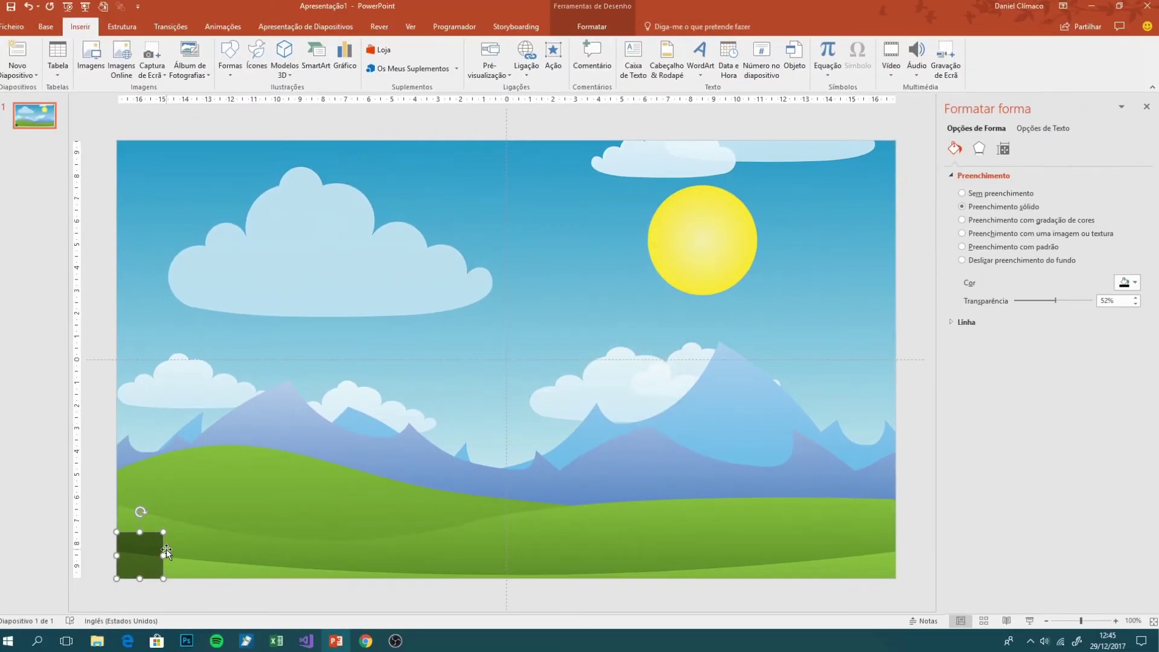
Duplicate the square side by side into a row of 16 along the bottom.
key("ctrl+d")
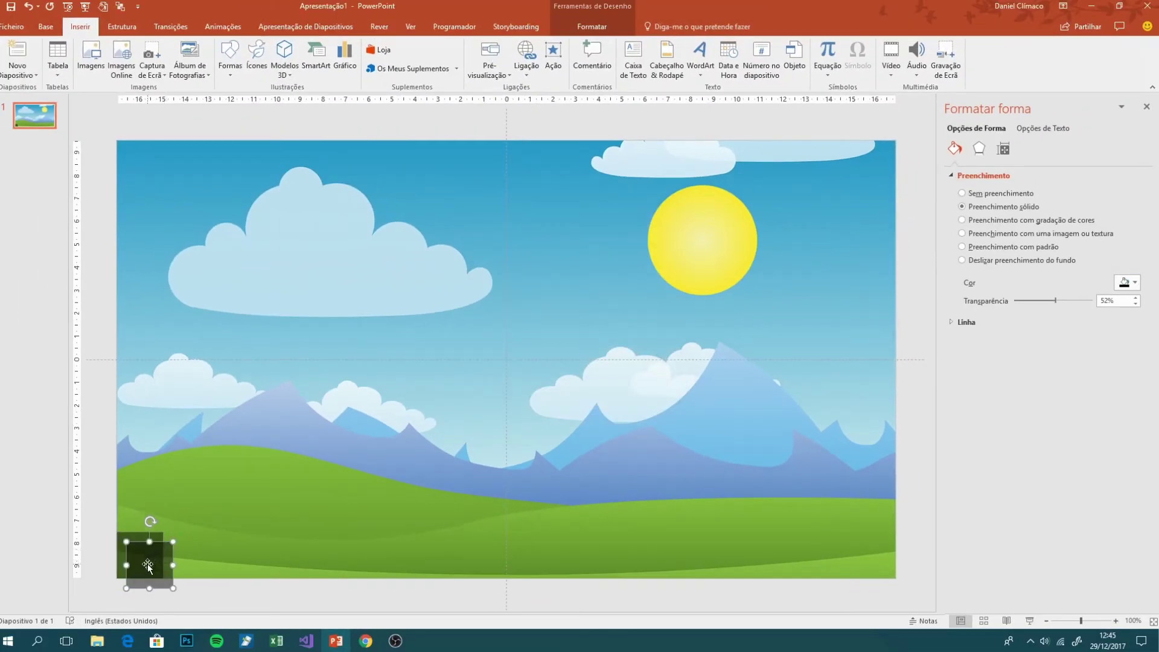
left_click_drag(147, 565, 186, 556)
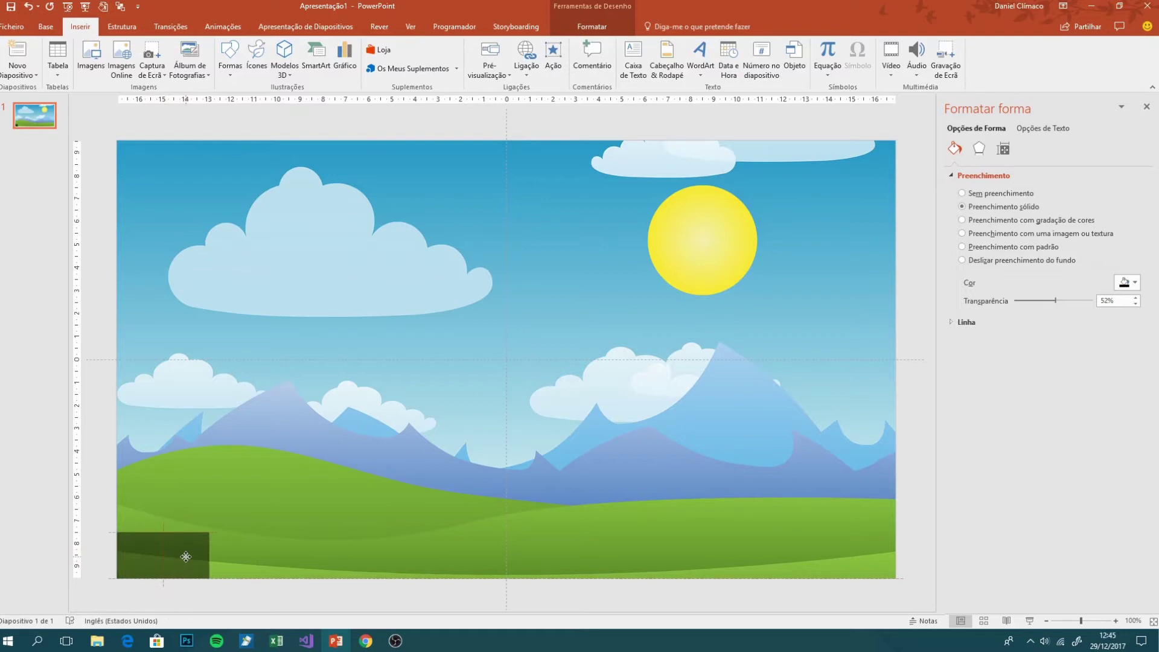
key("ctrl+d")
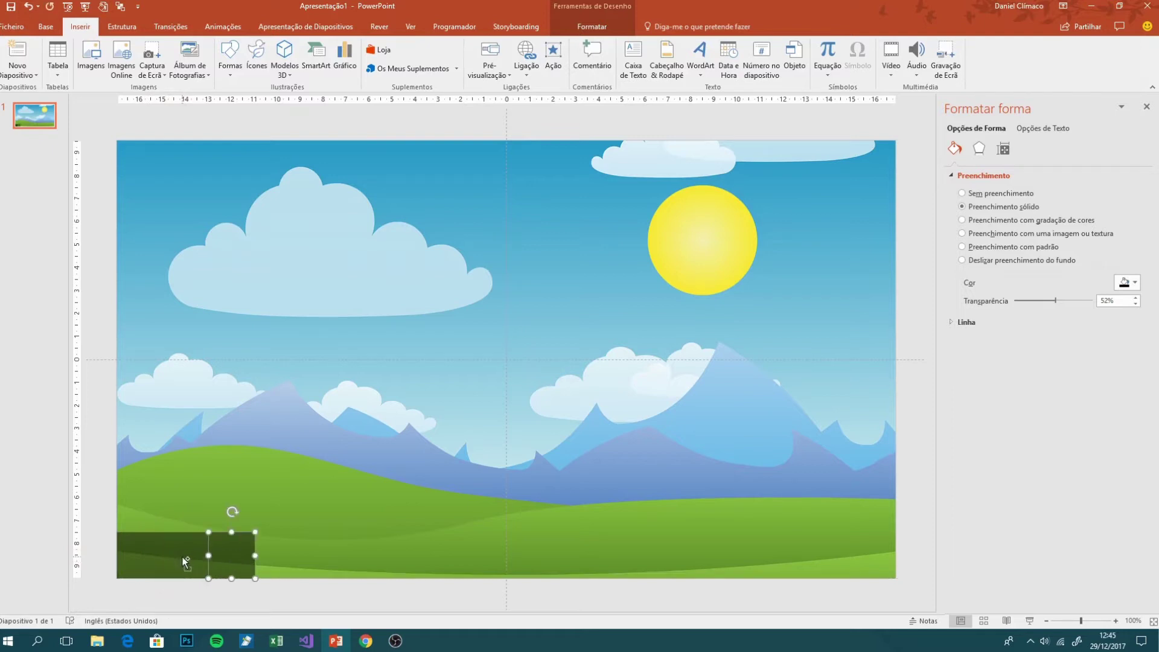
key("ctrl+d")
key("ctrl+d")
key("ctrl+d")
key("ctrl+d")
key("ctrl+d")
key("ctrl+d")
key("ctrl+d")
key("ctrl+d")
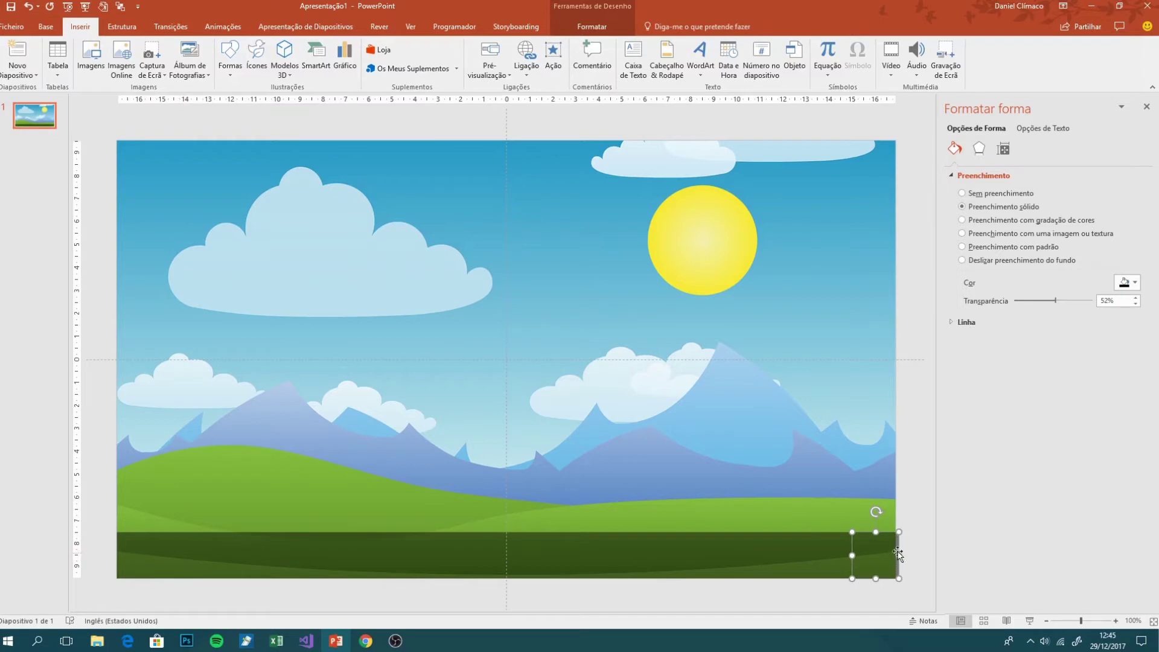
key("Delete")
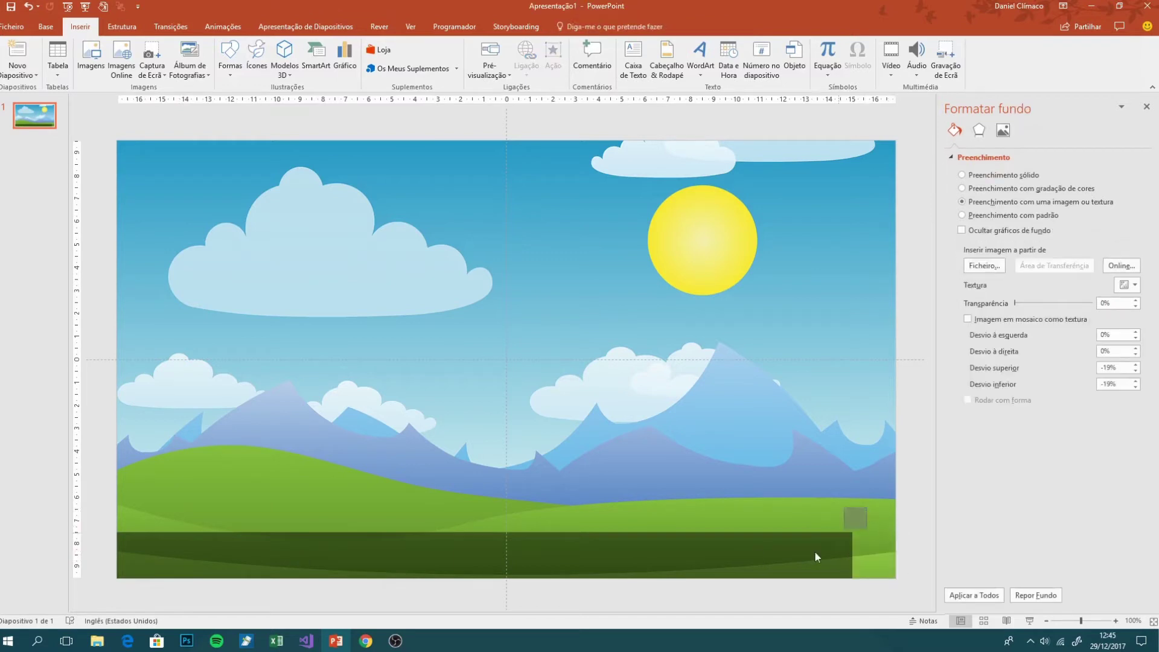
Group all the squares into one bar and centre it horizontally on the slide.
key("ctrl+a")
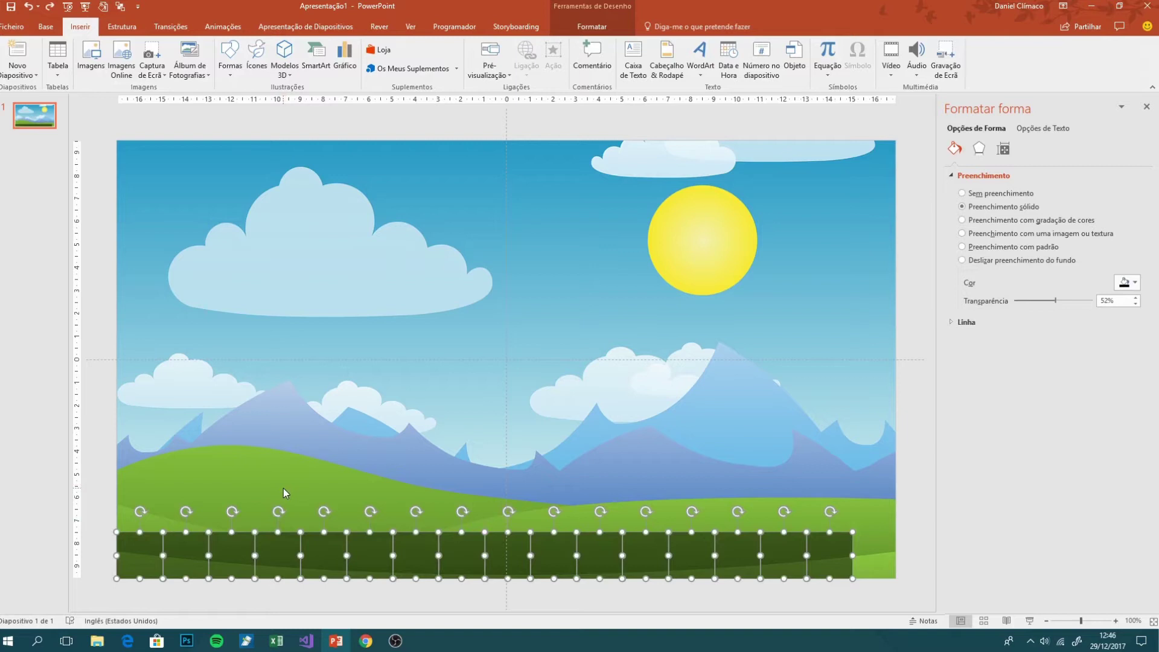
key("ctrl+g")
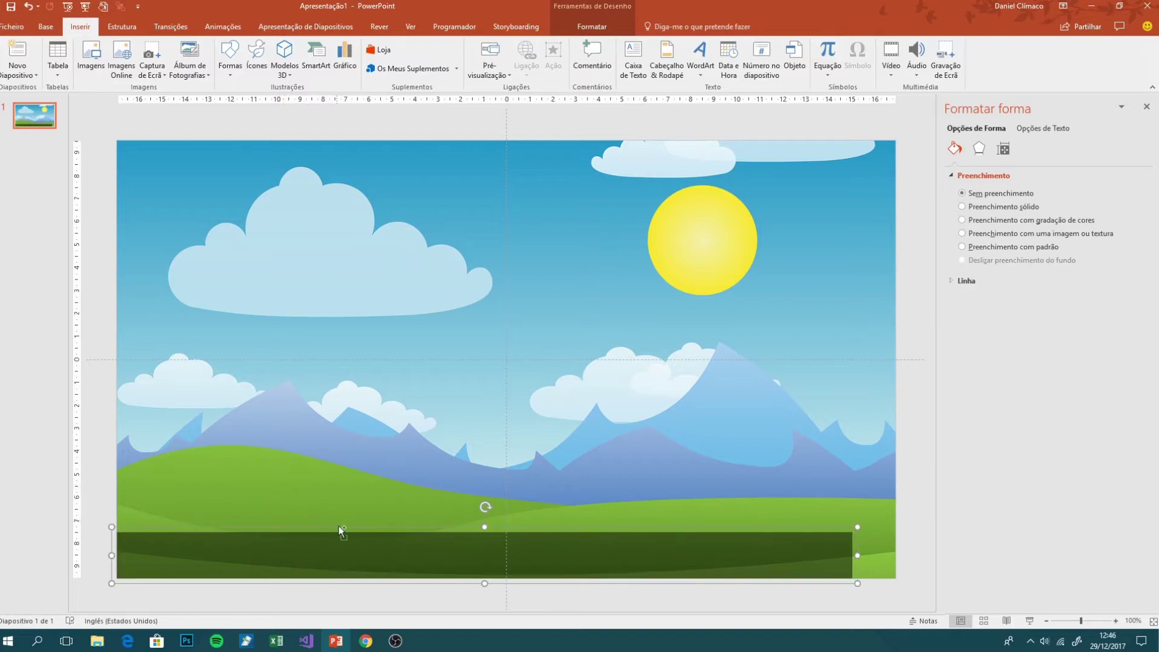
key("ctrl+z")
right_click(405, 540)
mouse_move(465, 425)
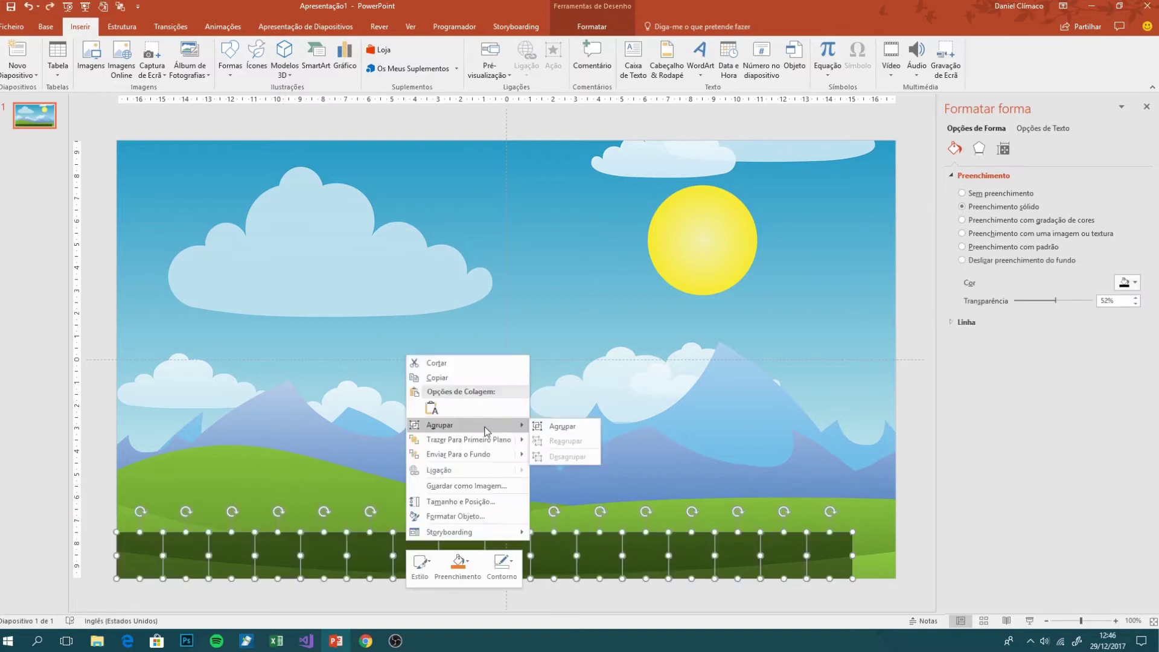
left_click(564, 427)
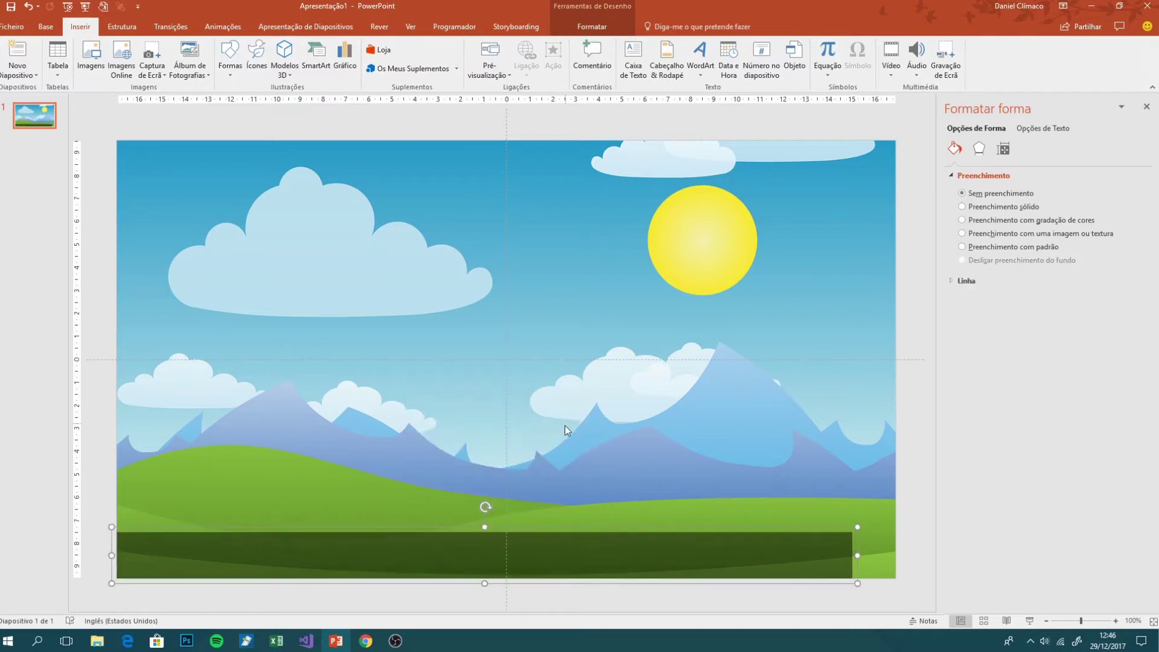
left_click(591, 26)
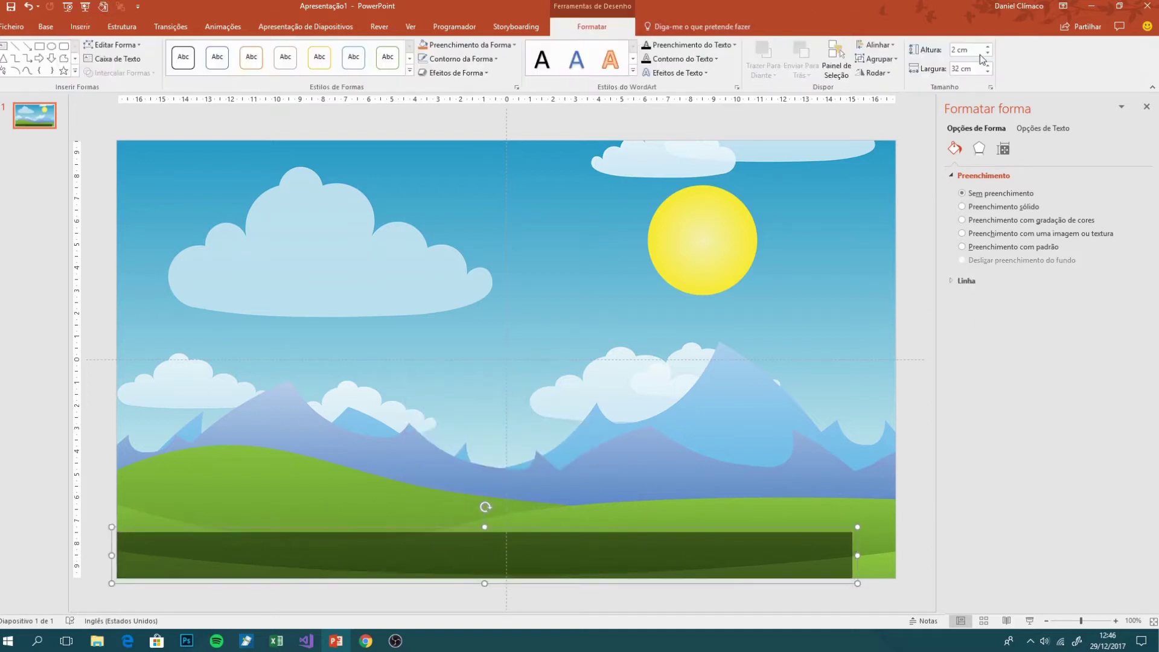
left_click(876, 45)
left_click(896, 74)
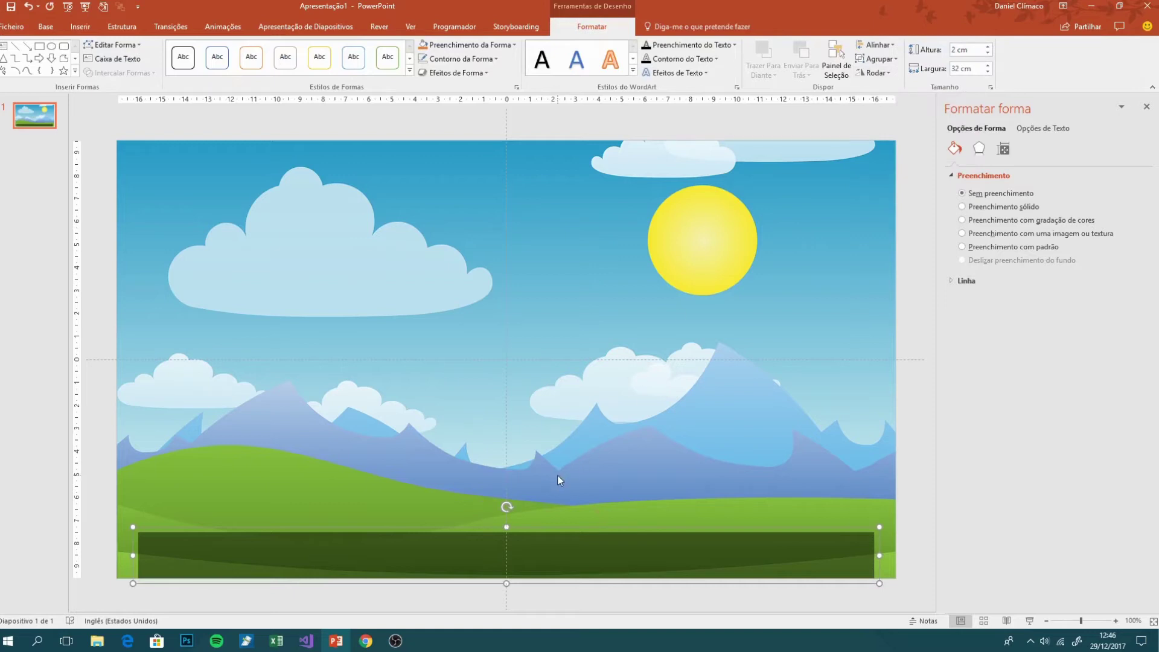
Ungroup the bar back into separate squares.
key("ctrl+shift+g")
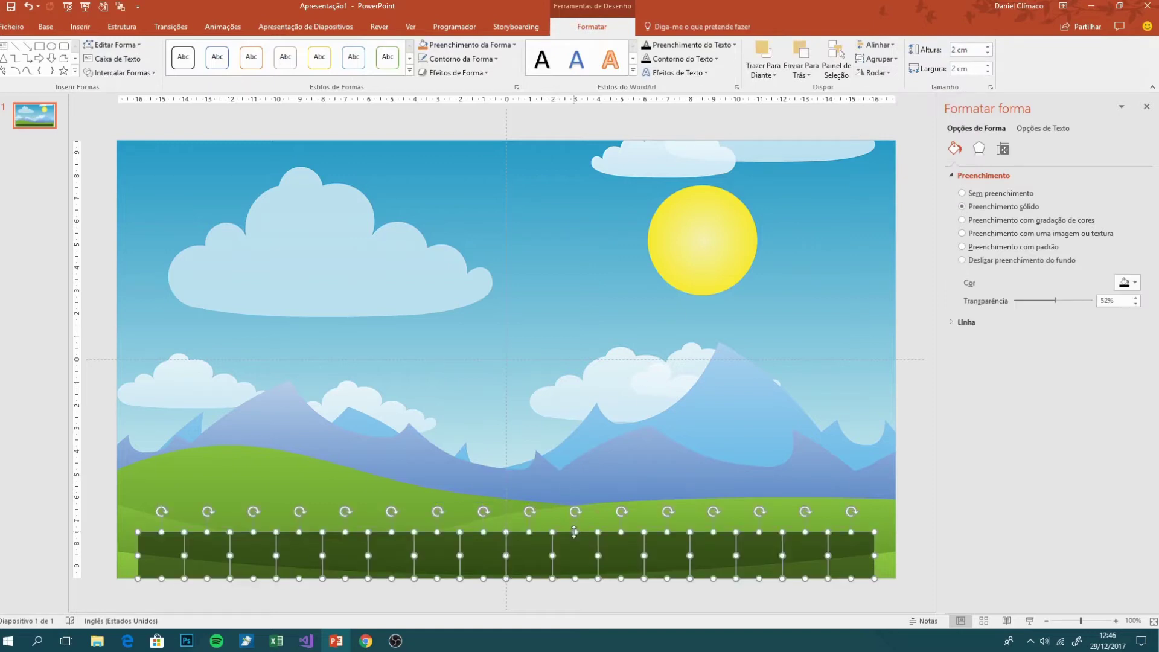
key("ctrl+g")
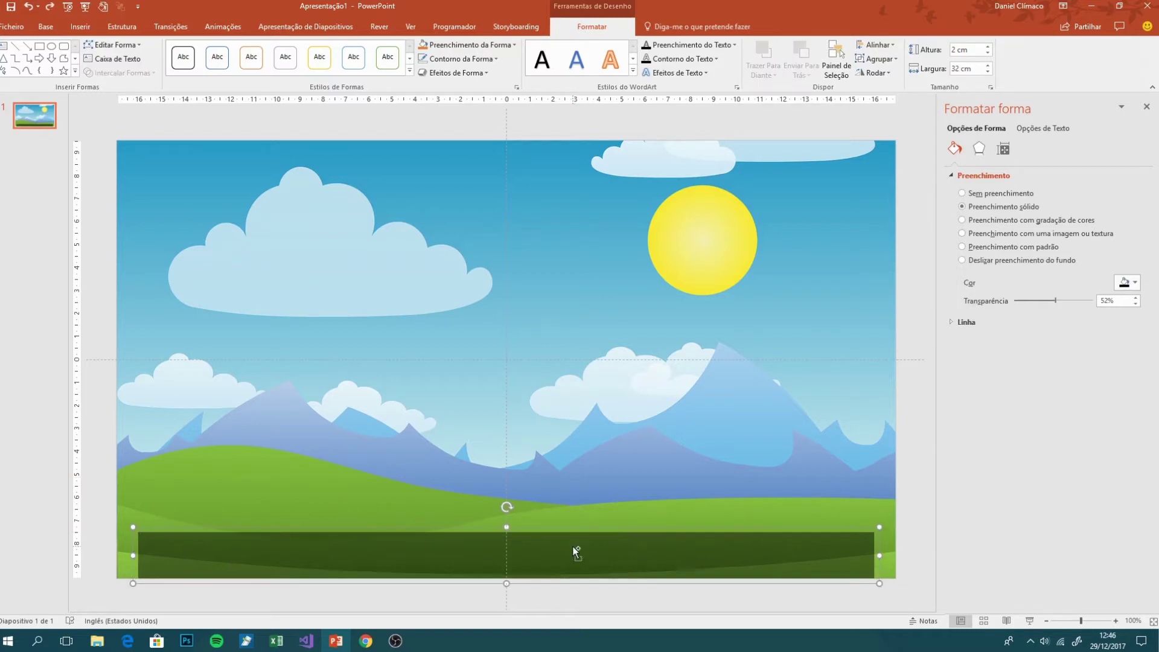
right_click(572, 550)
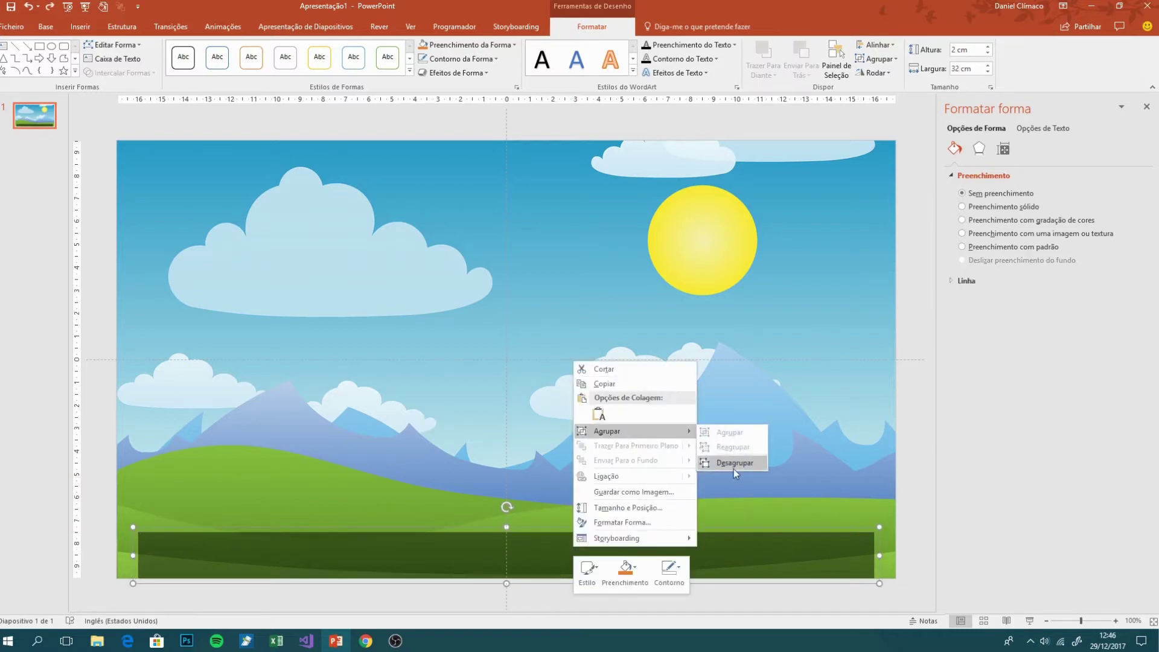
left_click(733, 464)
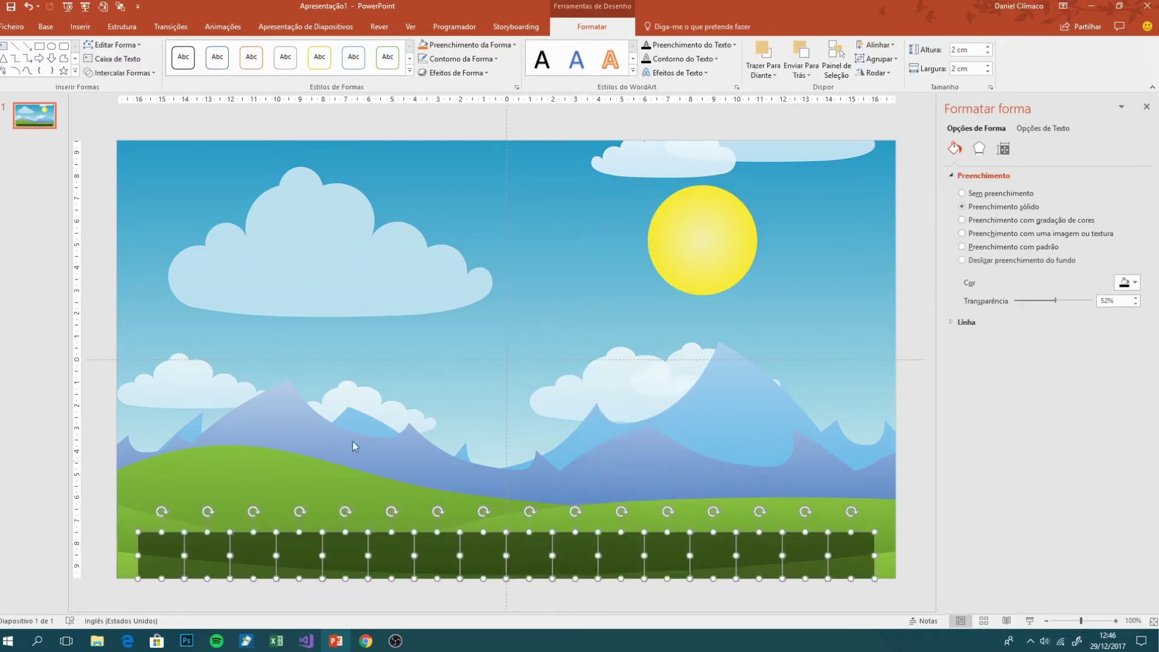
Stack copies of the square row upward into a grid and nudge the whole grid up.
mouse_move(481, 540)
left_mouse_down()
mouse_move(490, 549)
mouse_move(484, 509)
left_mouse_up()
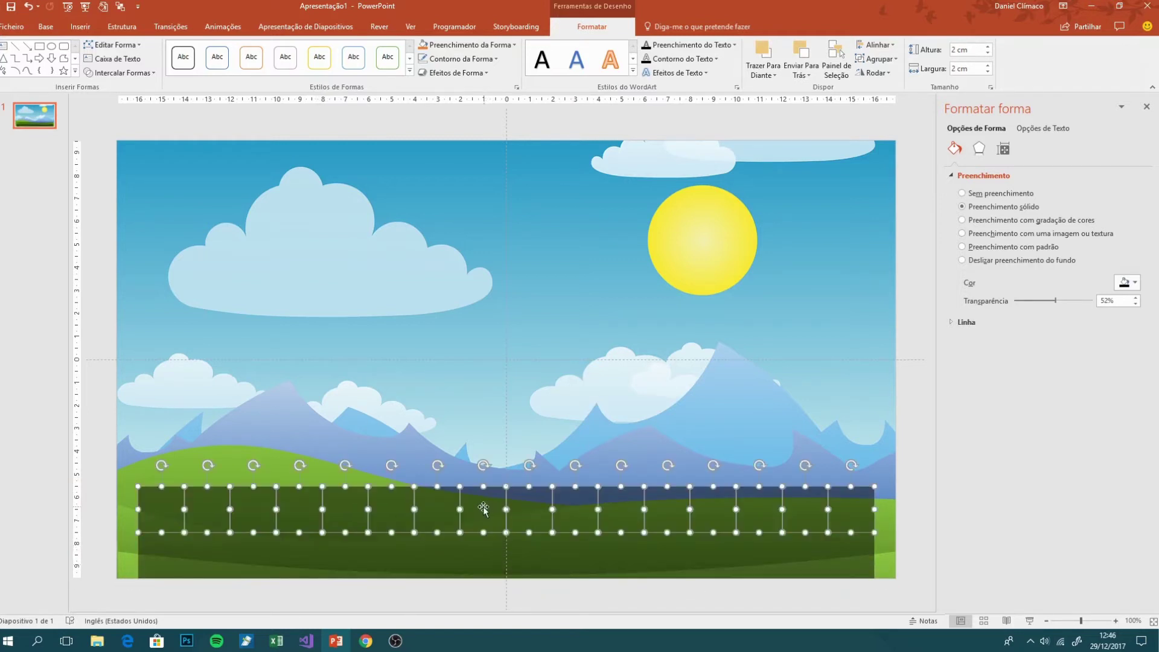
key("ctrl+d")
key("ctrl+d")
key("ctrl+d")
key("ctrl+d")
key("ctrl+d")
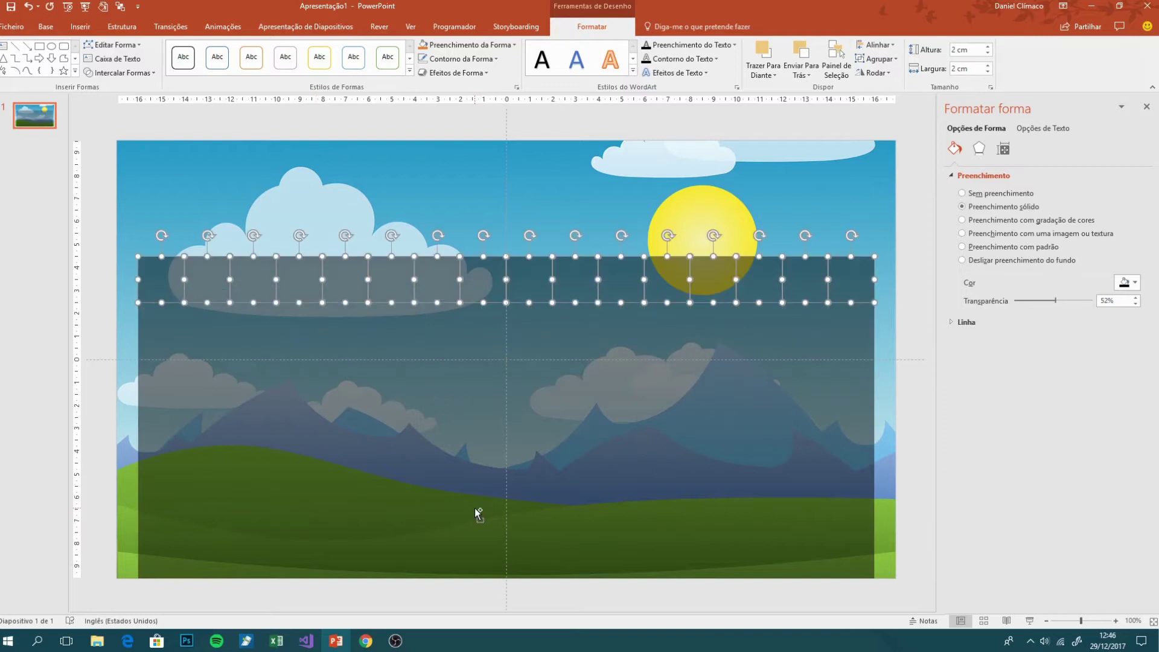
key("ctrl+d")
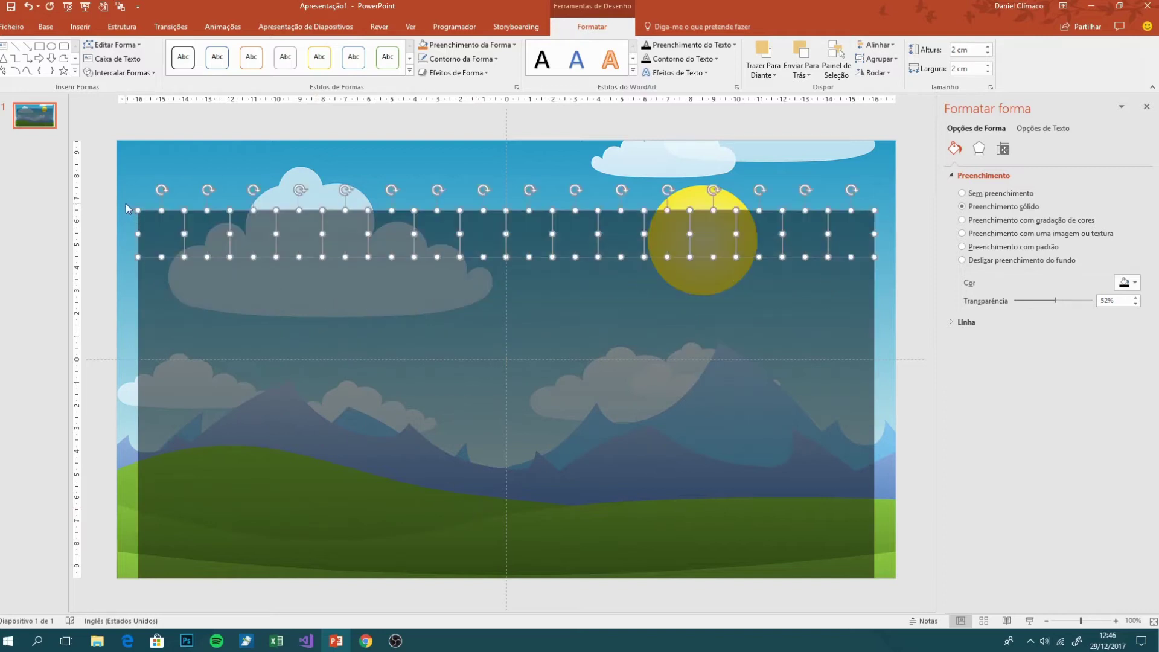
mouse_move(124, 204)
left_mouse_down()
mouse_move(712, 408)
mouse_move(894, 588)
left_mouse_up()
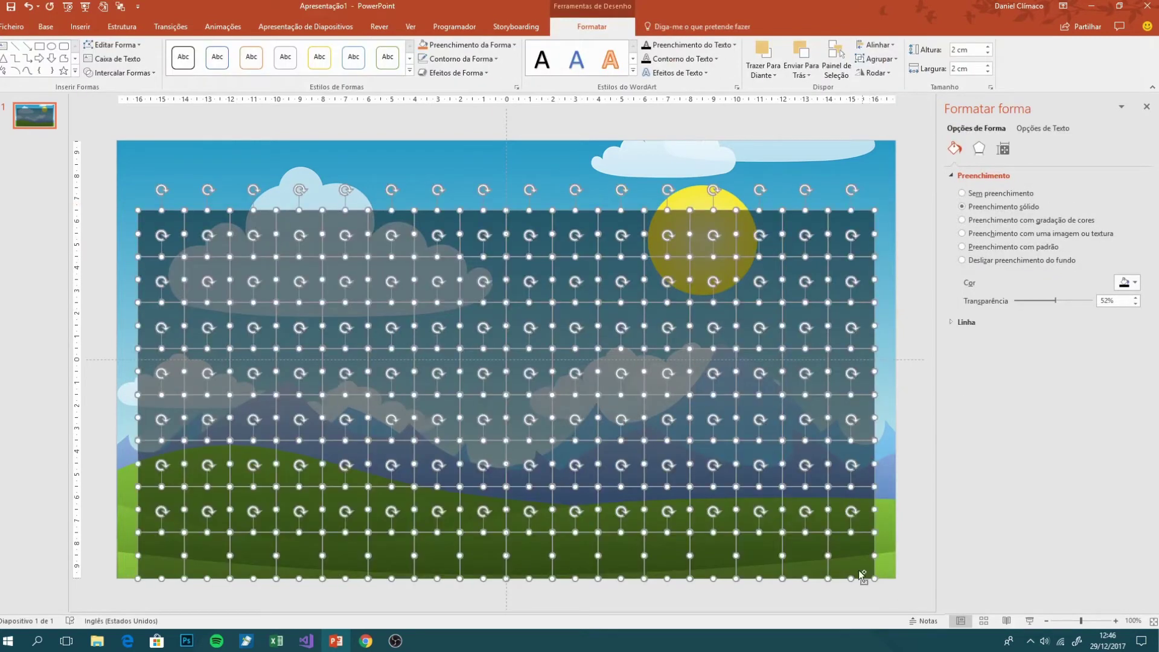
key("Up")
key("Up")
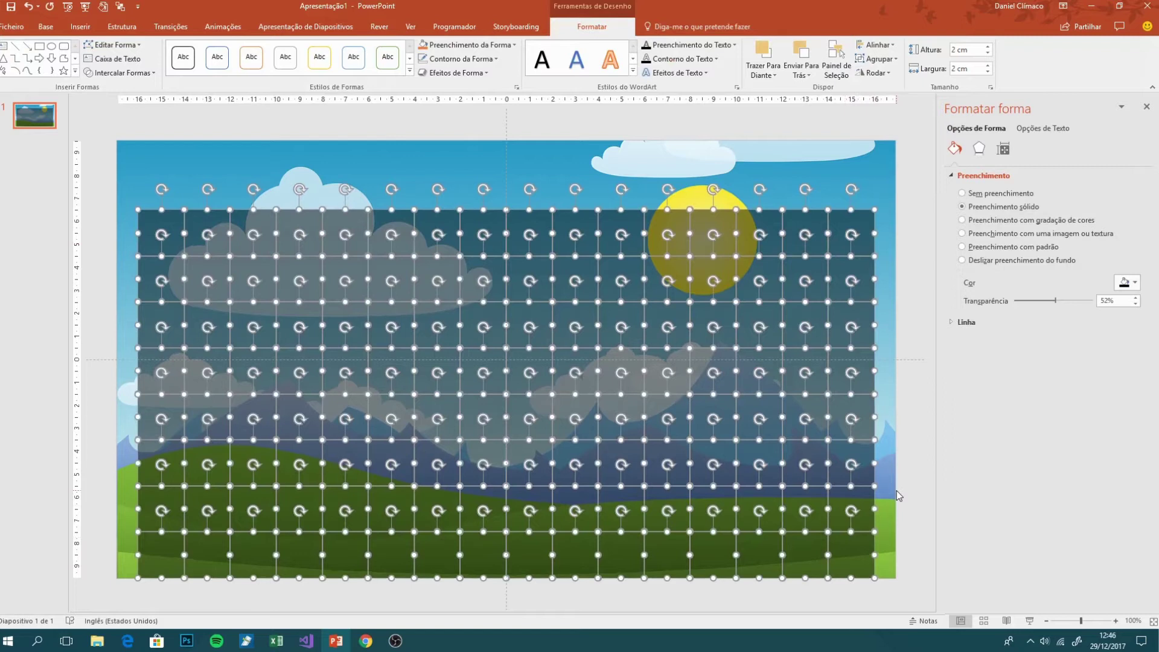
key("Up")
key("Up")
key("Up")
key("Up")
key("Up")
key("Up")
key("Up")
key("Up")
key("Up")
key("Up")
key("Up")
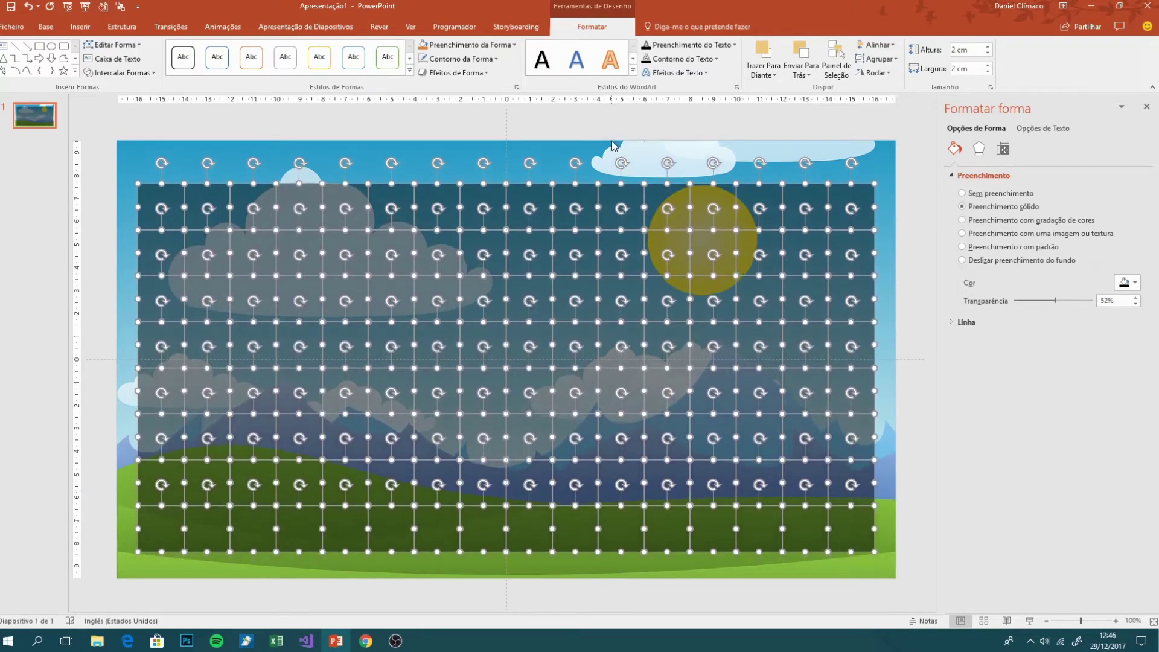
Reopen Slide1's VBA code from the Developer tab.
left_click(613, 145)
left_click(454, 27)
left_click(355, 73)
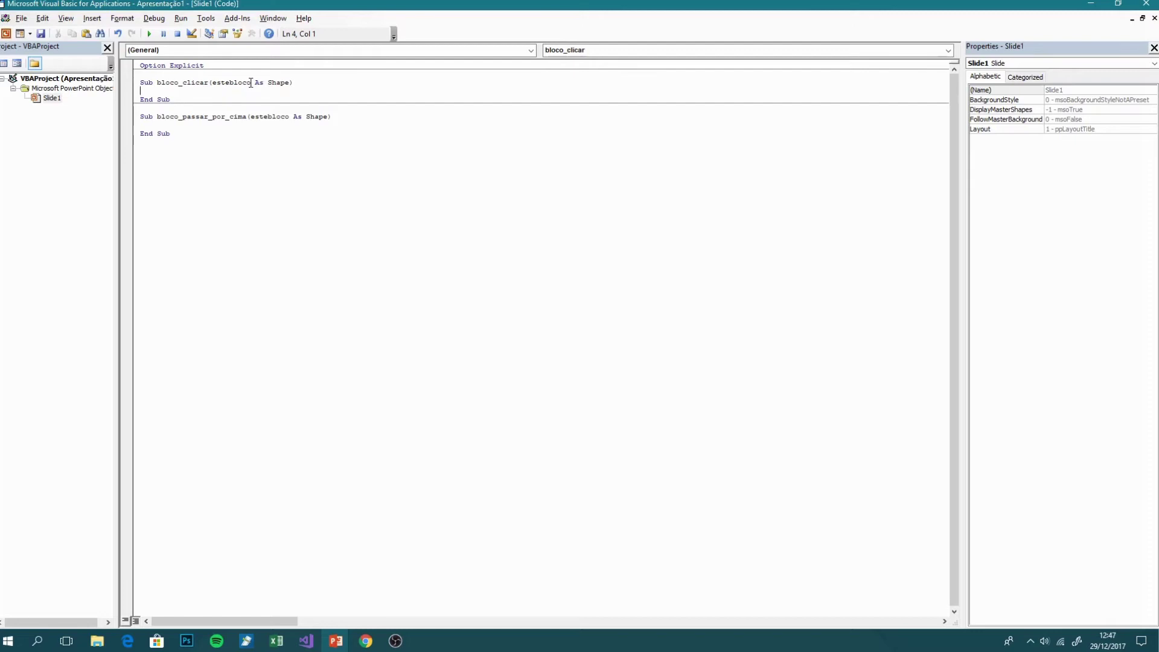
Type esteblock.Fil as the first line inside bloco_clicar.
type("e")
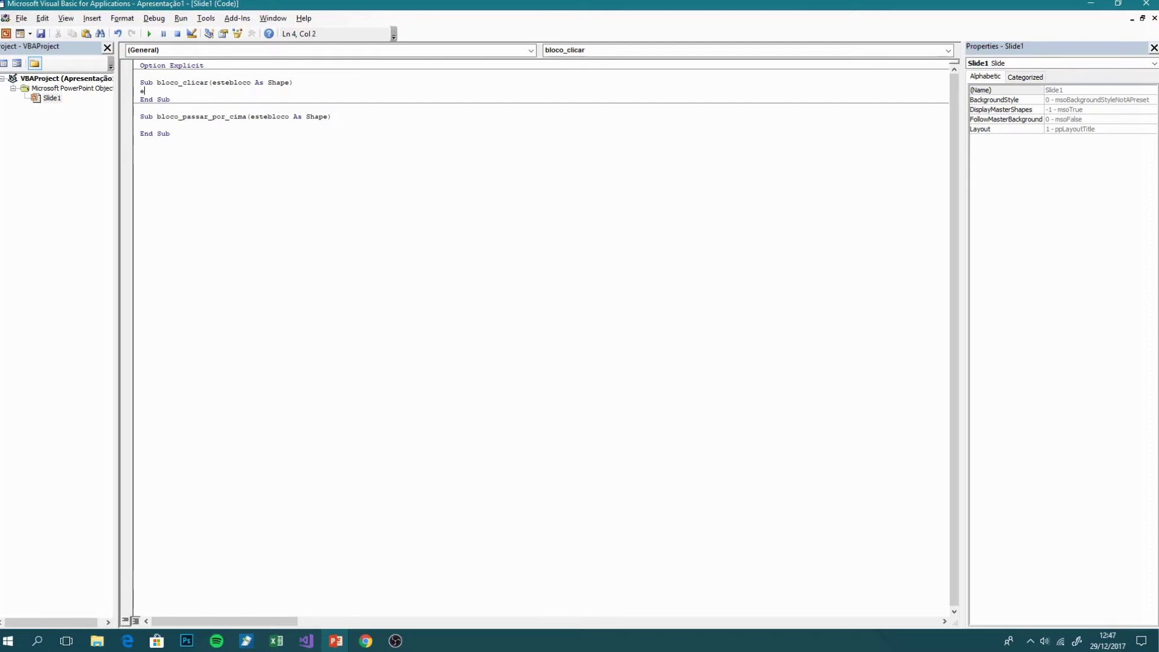
type("steb")
type("l")
type("ock.Fil")
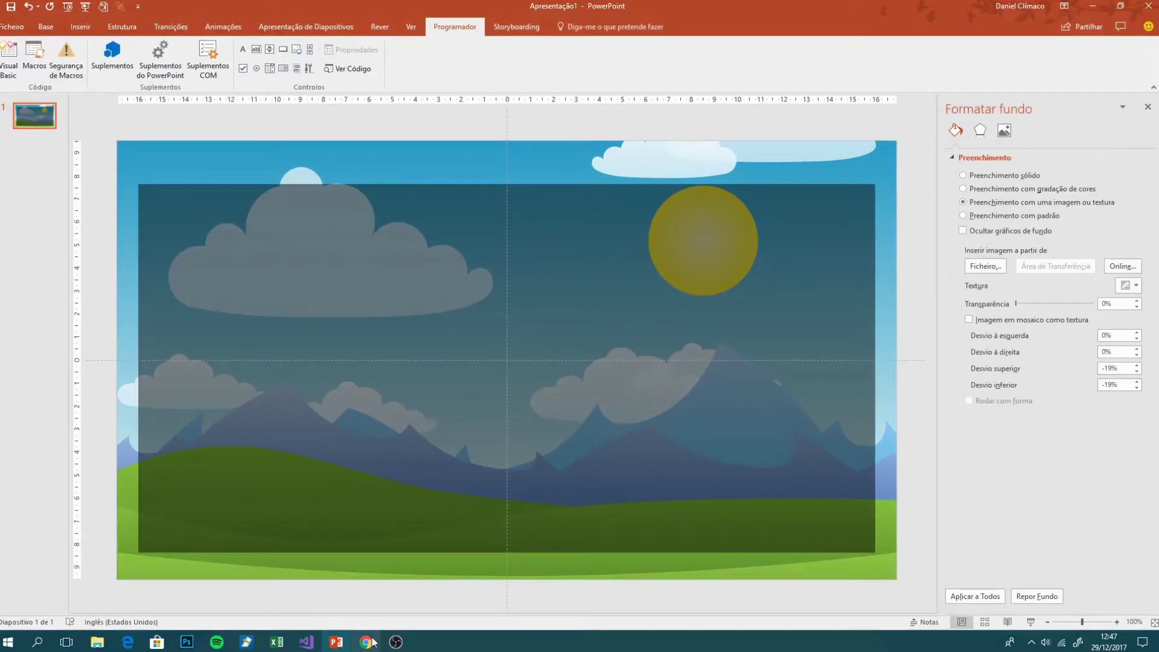
Look over the stone and grass block textures in Chrome, then reopen the slide's code in PowerPoint.
left_click(367, 642)
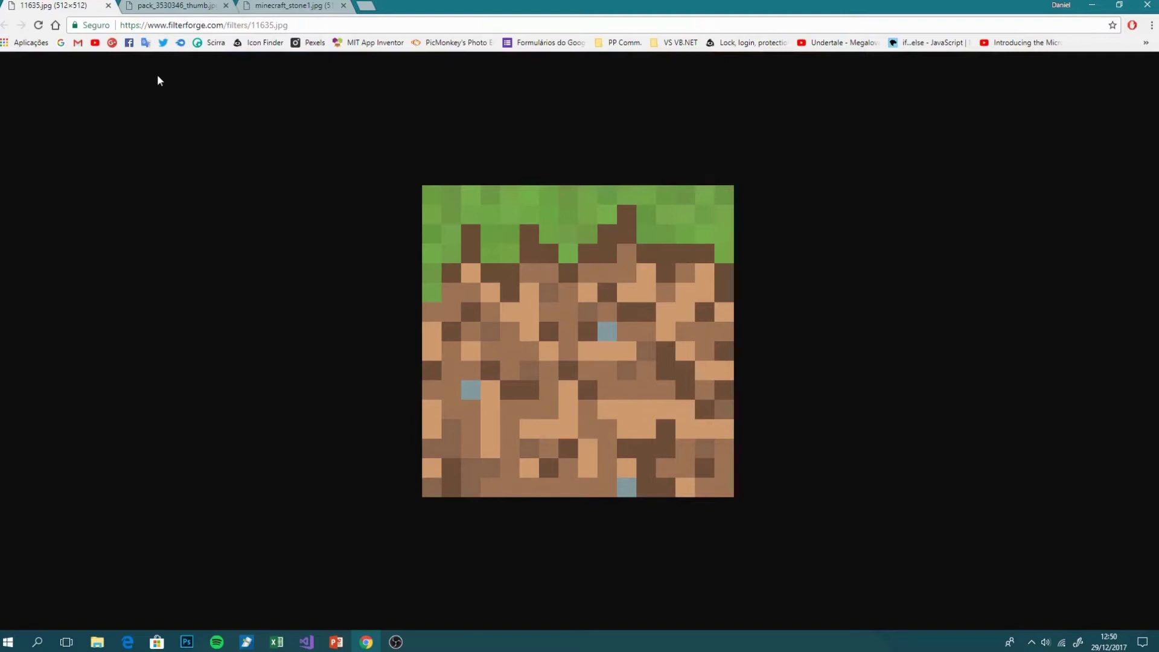
left_click(167, 6)
left_click(268, 5)
key("ctrl+Tab")
key("ctrl+Tab")
key("ctrl+Tab")
key("ctrl+Tab")
mouse_move(336, 642)
left_click(350, 583)
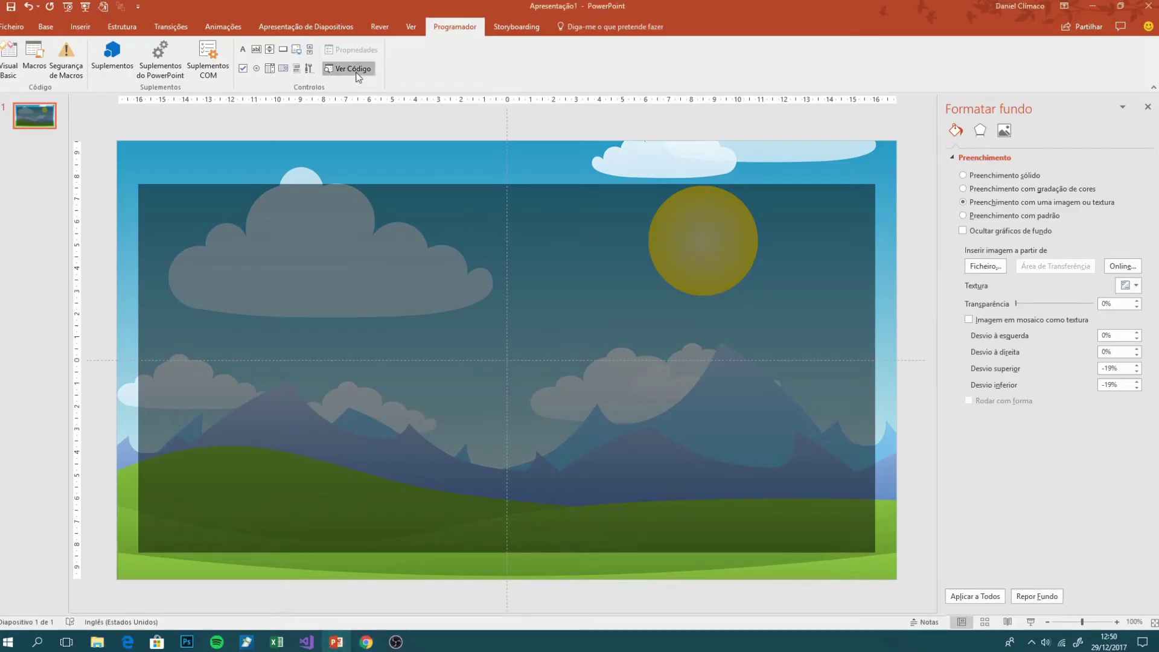
left_click(349, 68)
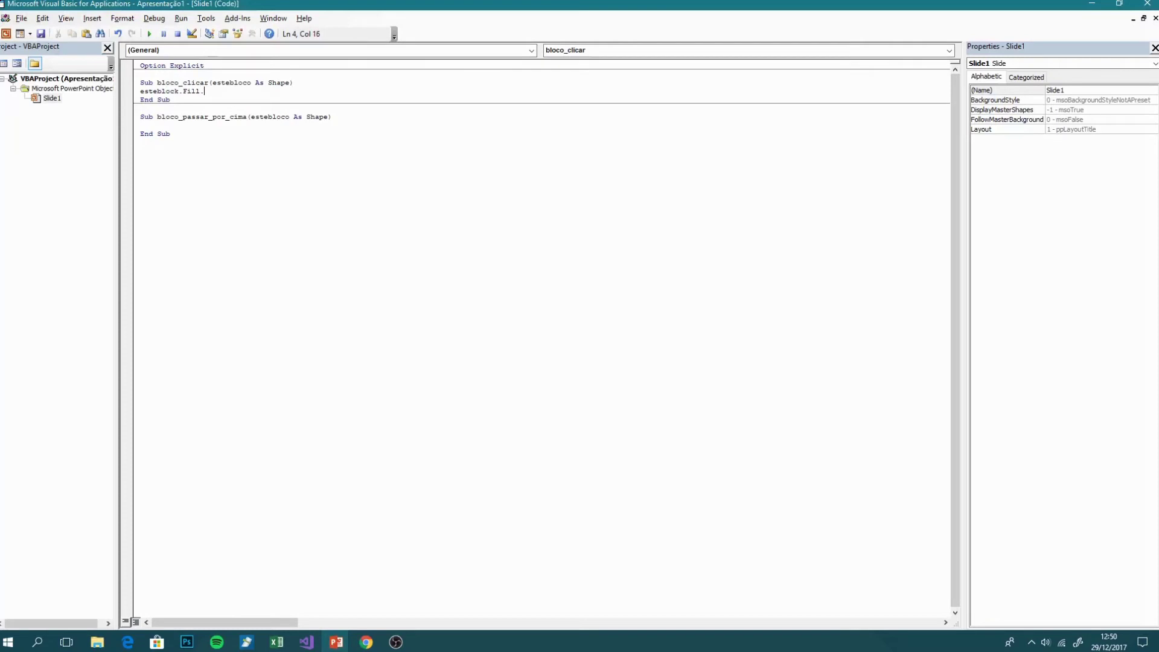
Begin the line estebloco.Fill.UserPicture( inside bloco_clicar.
type("Us")
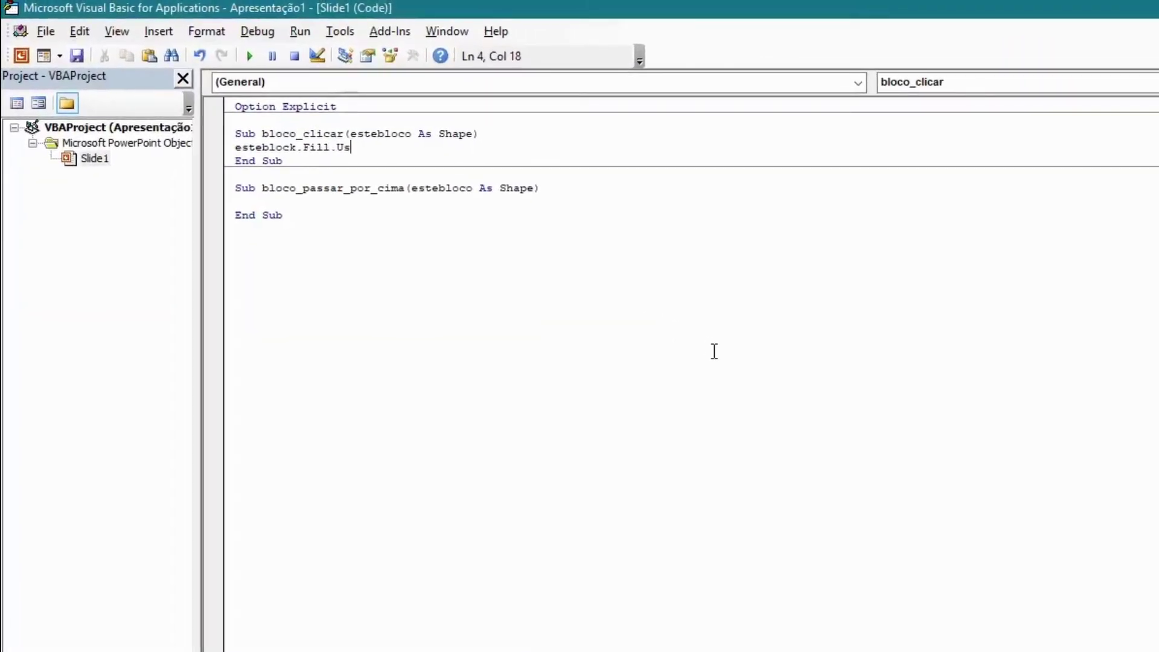
key("BackSpace")
key("BackSpace")
key("BackSpace")
key("BackSpace")
type("o")
type(".Fil")
key("BackSpace")
key("BackSpace")
type("l.")
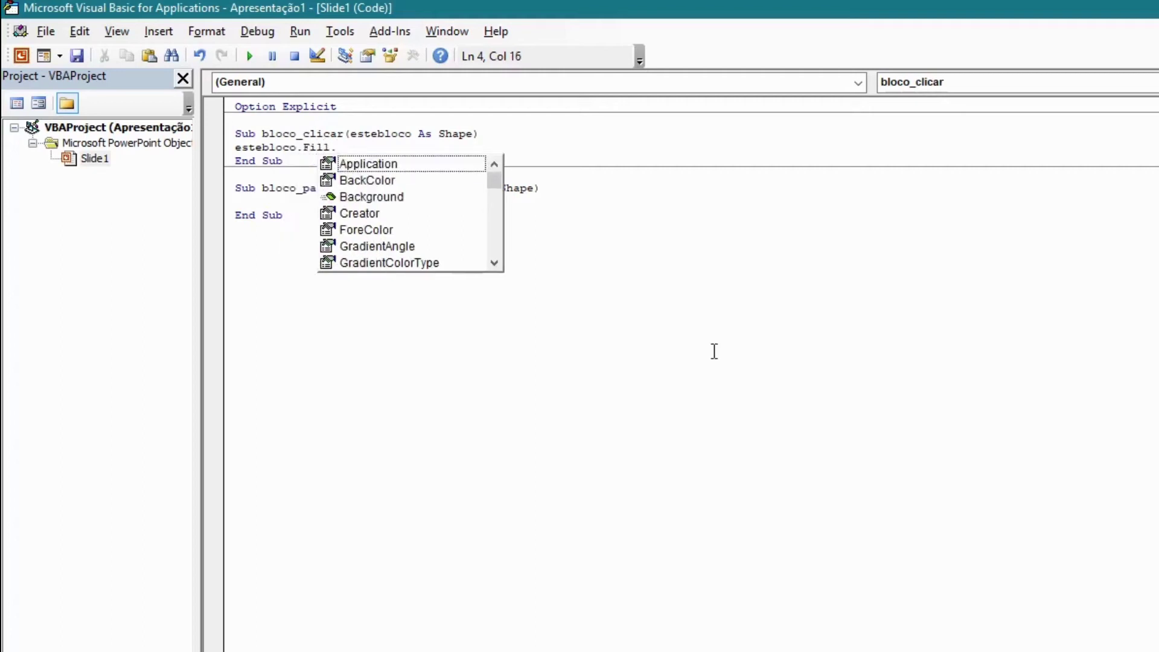
type("User")
key("Tab")
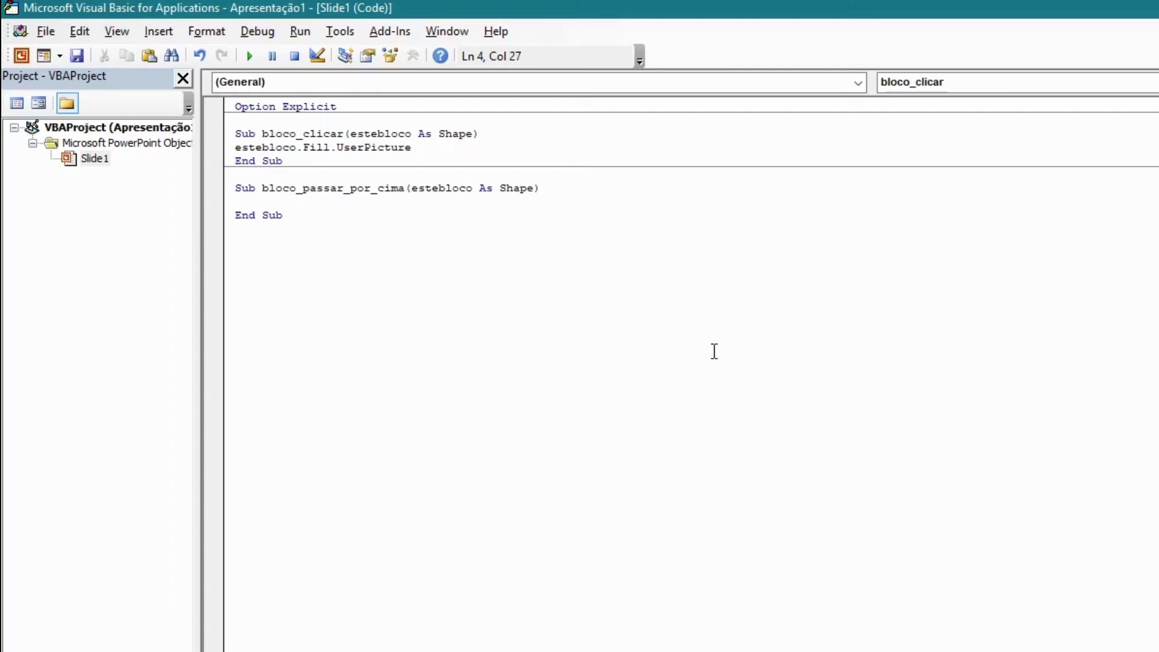
type("(")
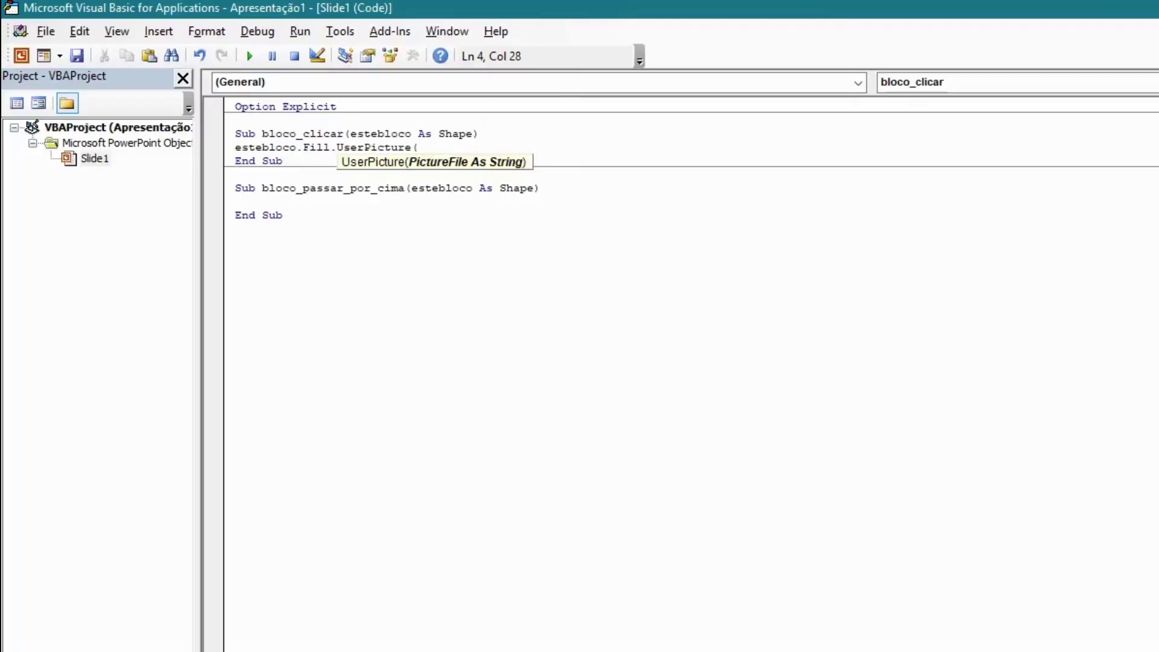
key("alt+Tab")
left_click(472, 43)
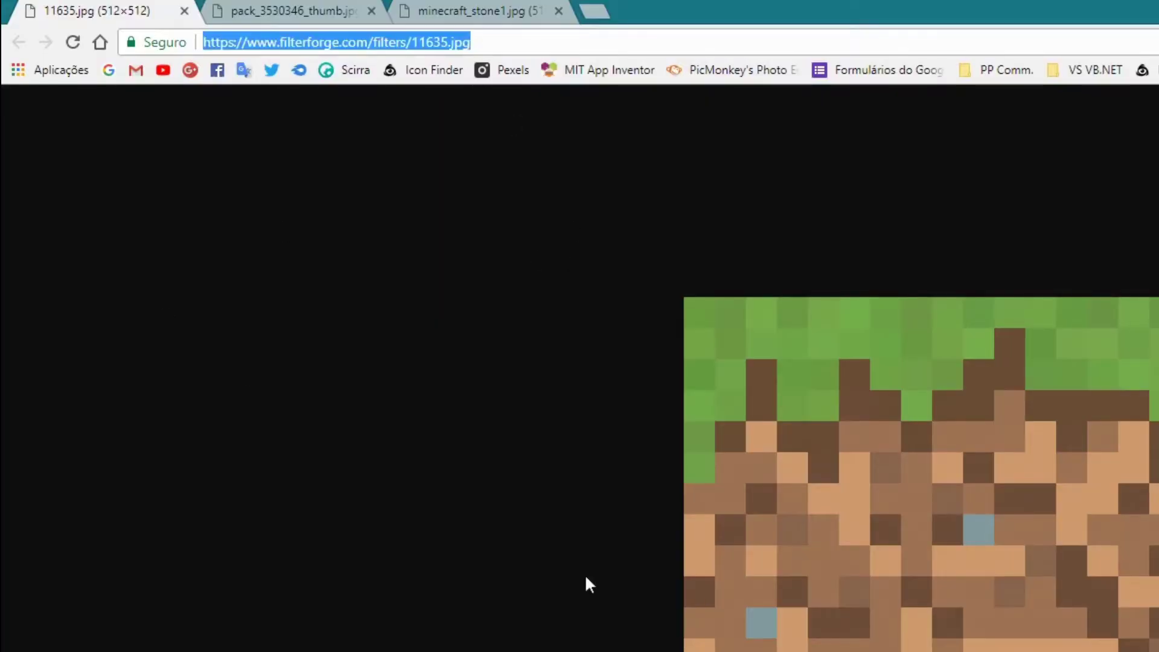
key("ctrl+c")
key("alt+Tab")
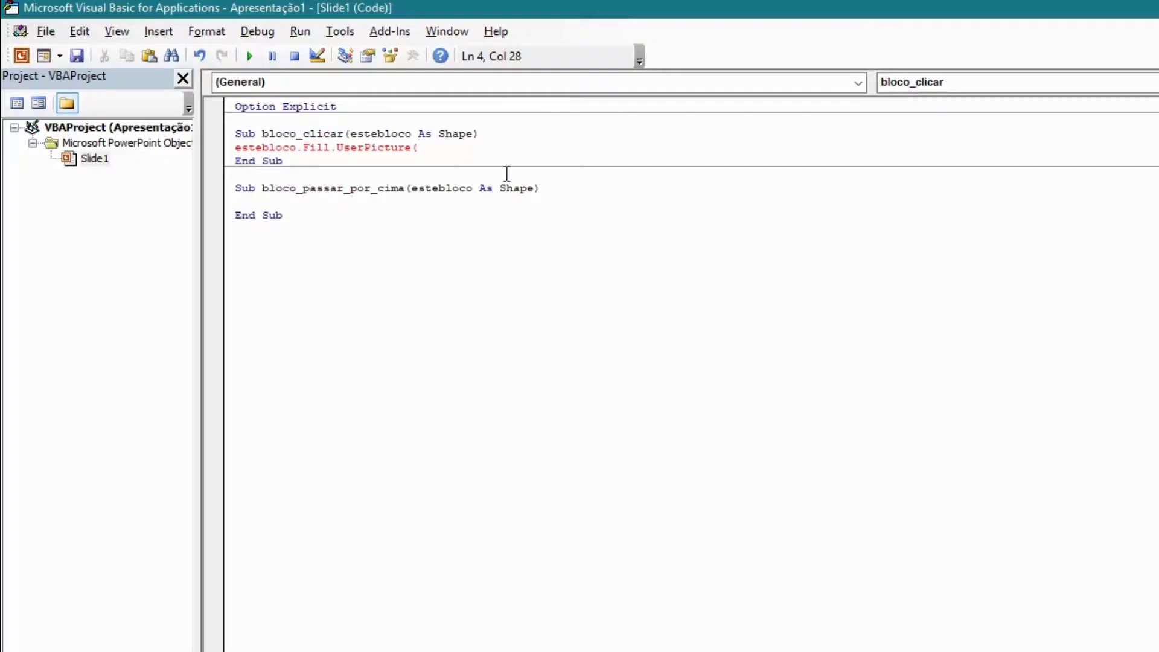
key("ctrl+v")
type(")")
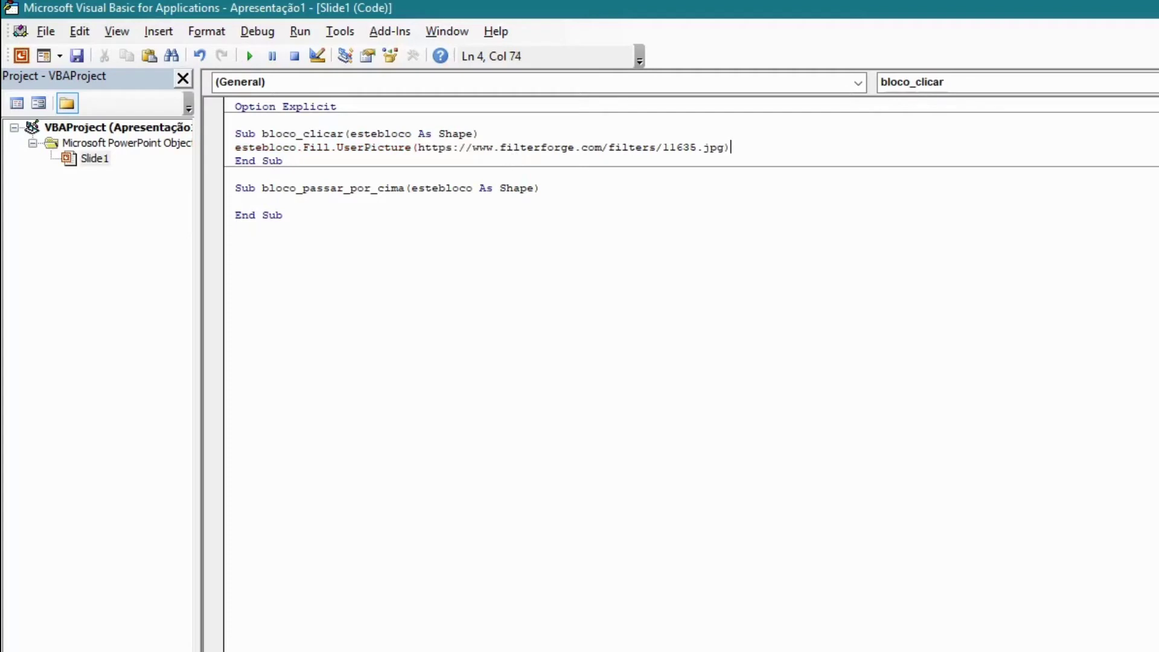
Wrap the URL in quotes to fix the compile error, then reopen the code at bloco_clicar.
left_click(570, 285)
left_click(909, 580)
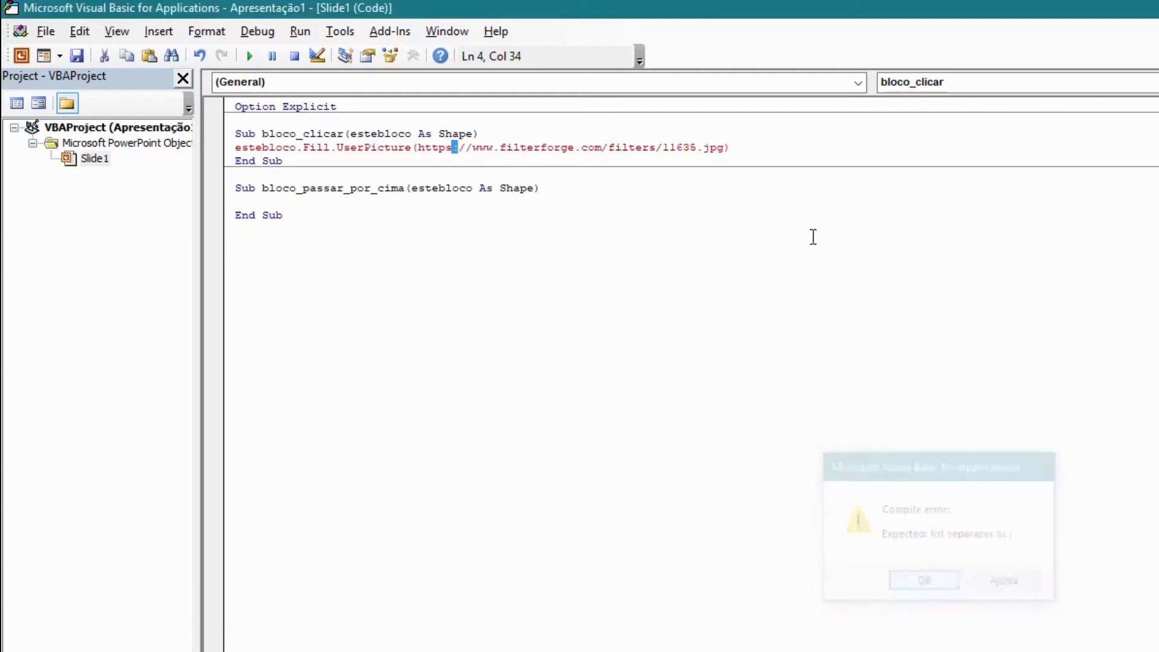
left_click(728, 147)
type("\"")
left_click(428, 147)
type("\"")
left_click(574, 201)
key("alt+F11")
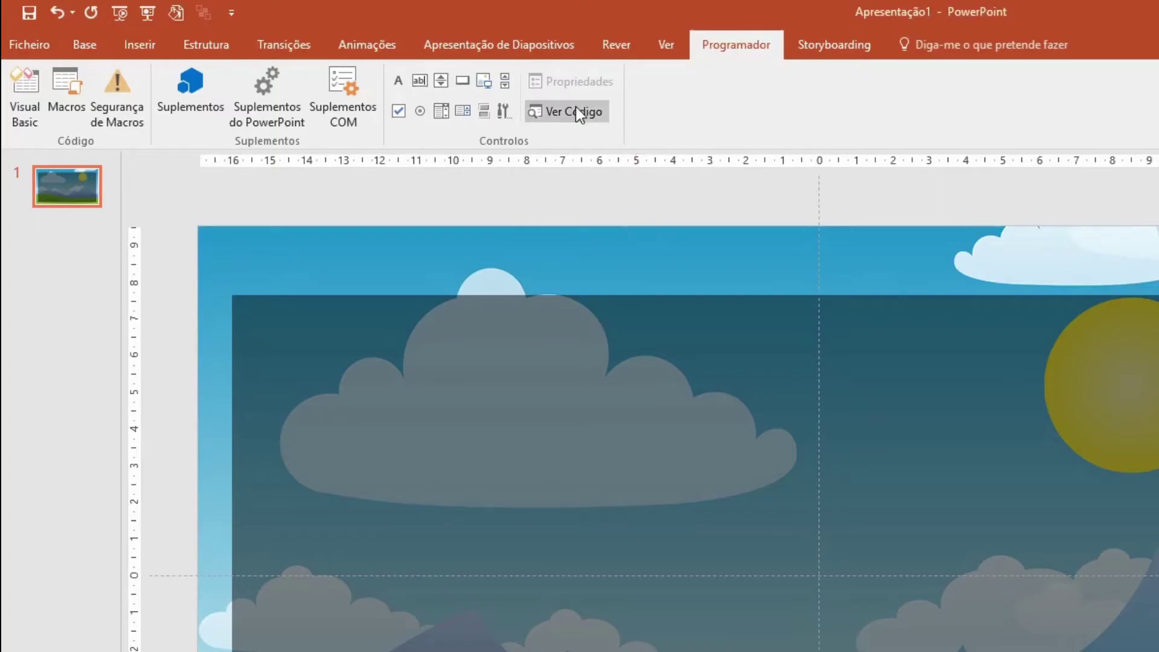
left_click(573, 111)
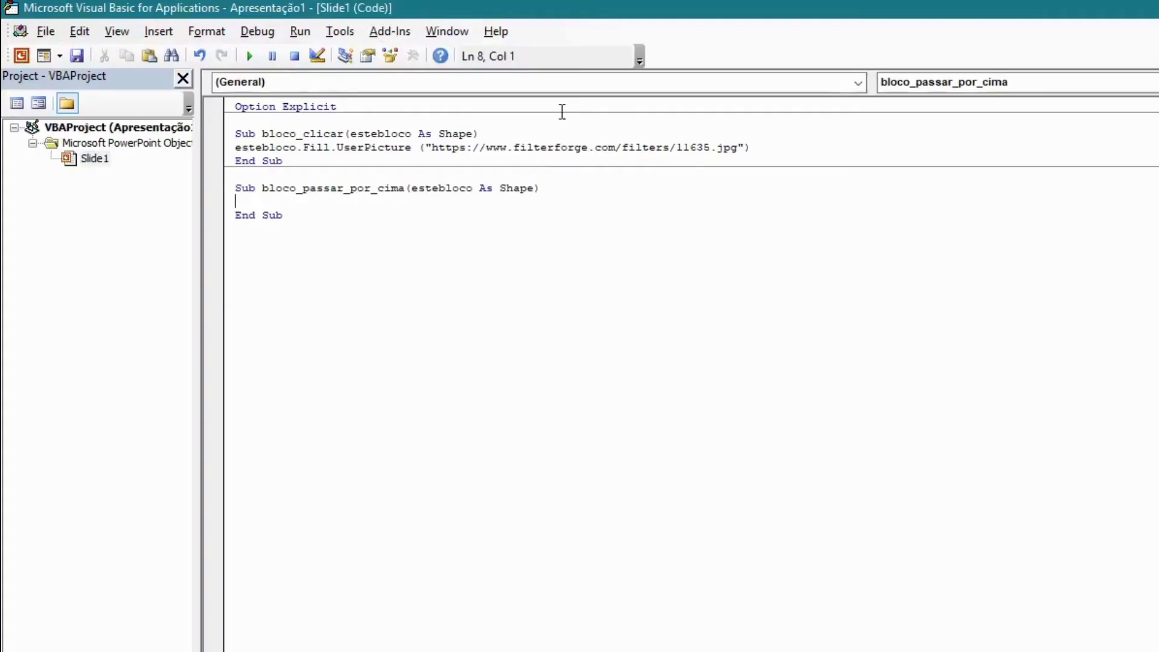
left_click(748, 133)
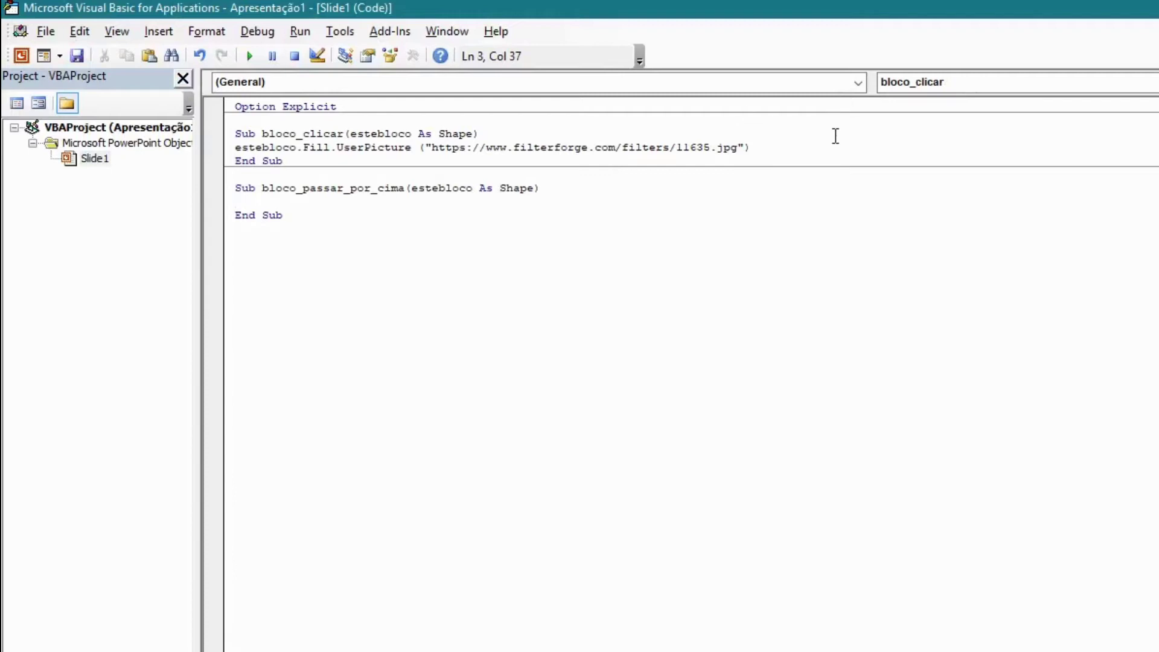
Add an unfinished estebloco.Fill.Transparency = line in bloco_clicar, then return to PowerPoint and start the slideshow.
key("Return")
type("estbloco.F")
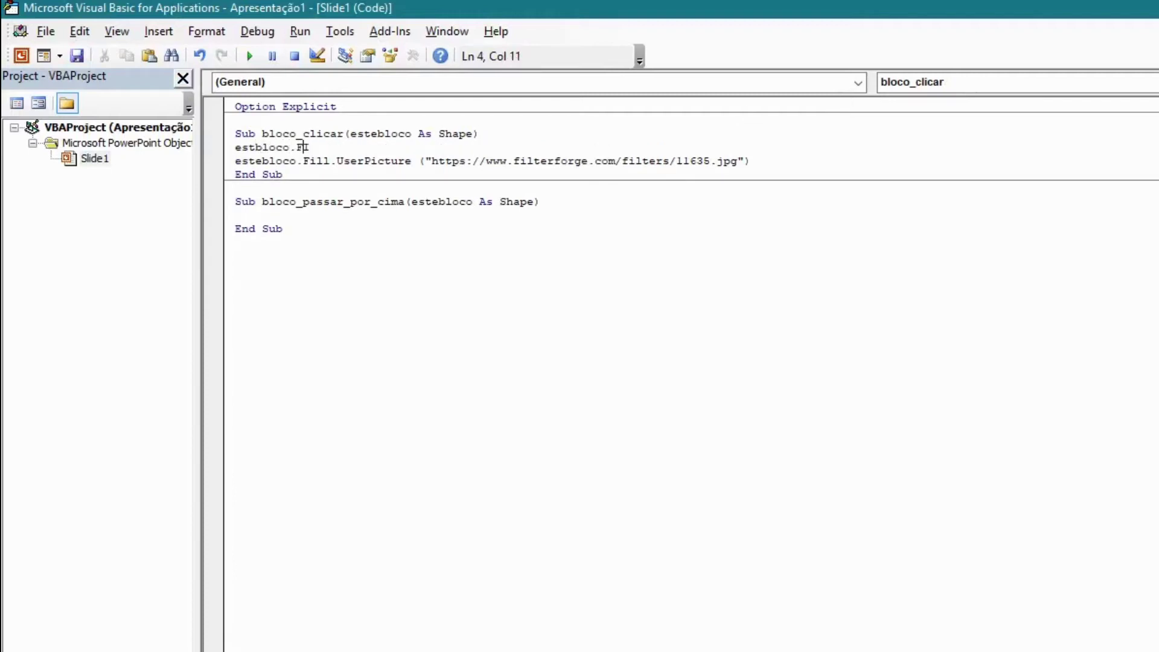
type("e")
key("End")
type("ll.u")
key("BackSpace")
type("tr")
key("Tab")
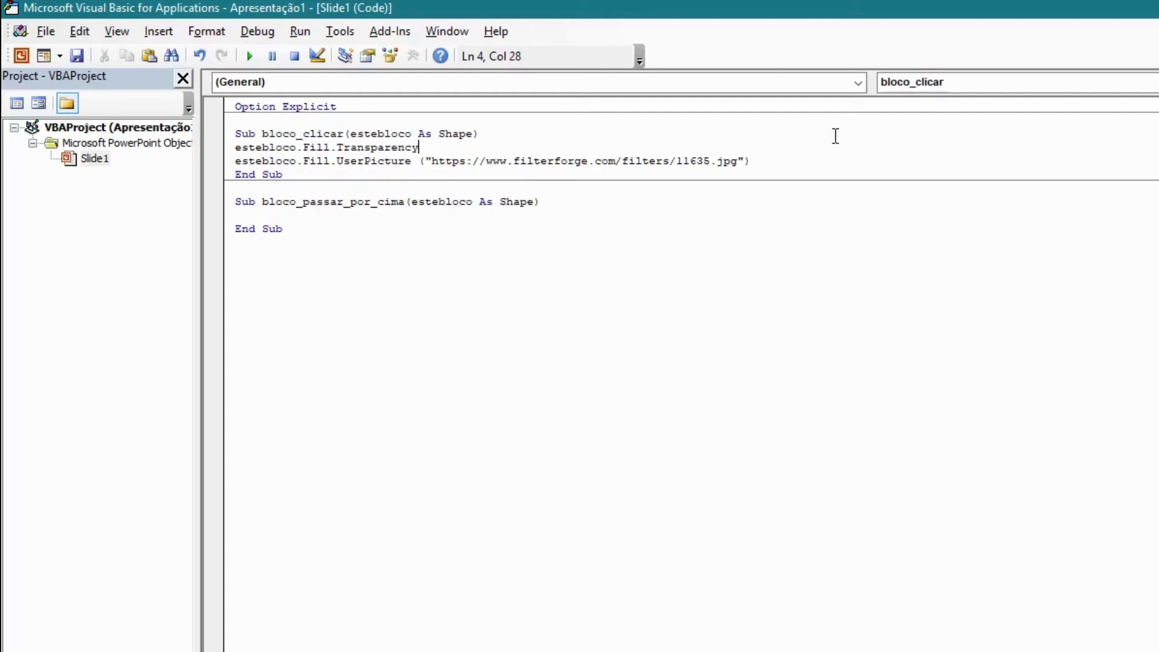
type("=")
key("alt+F11")
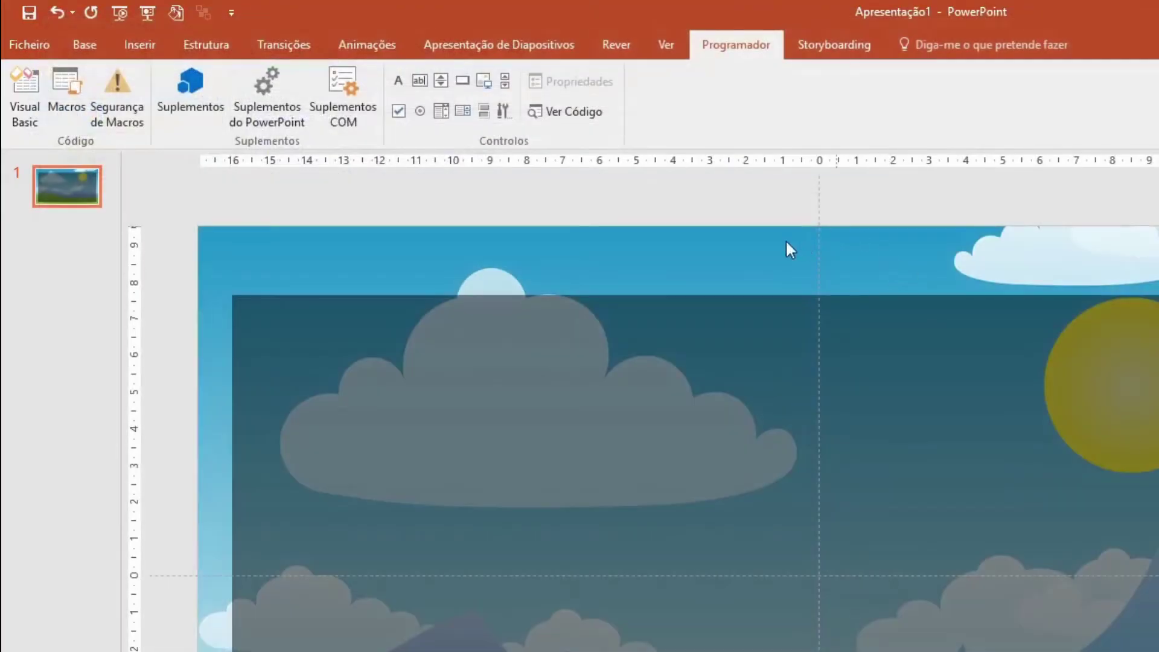
key("F5")
Fill a full row of sky with grass blocks plus one beneath its left end, then exit the slideshow.
left_click(521, 344)
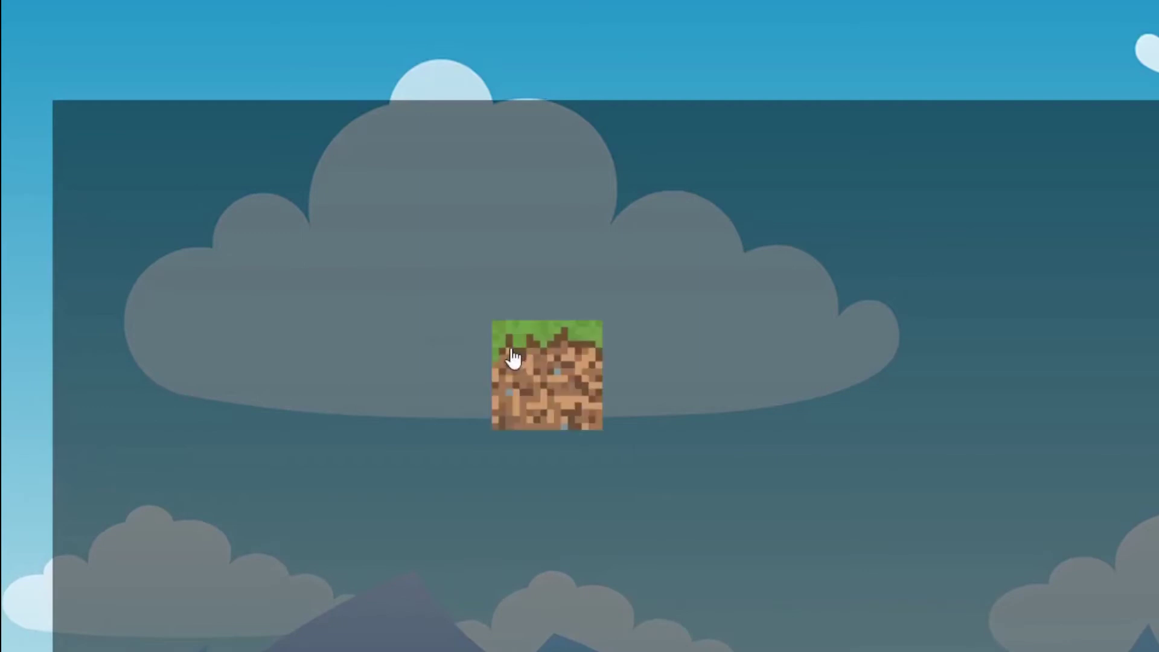
left_click(450, 239)
left_click(474, 232)
left_click(567, 242)
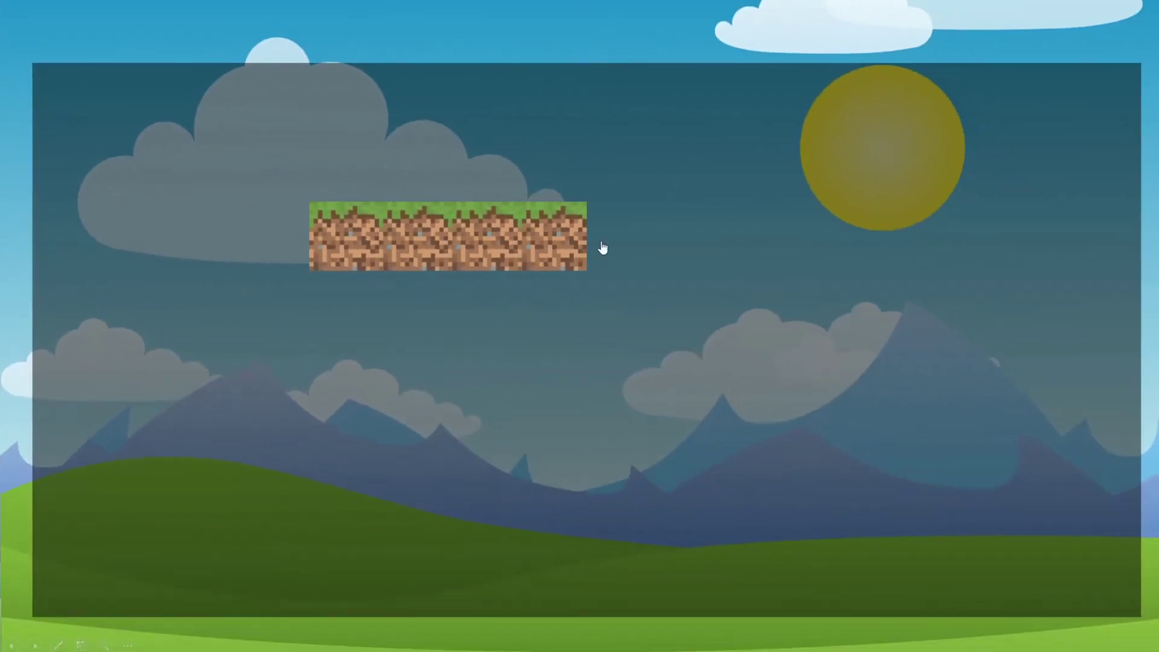
left_click(603, 247)
left_click(669, 243)
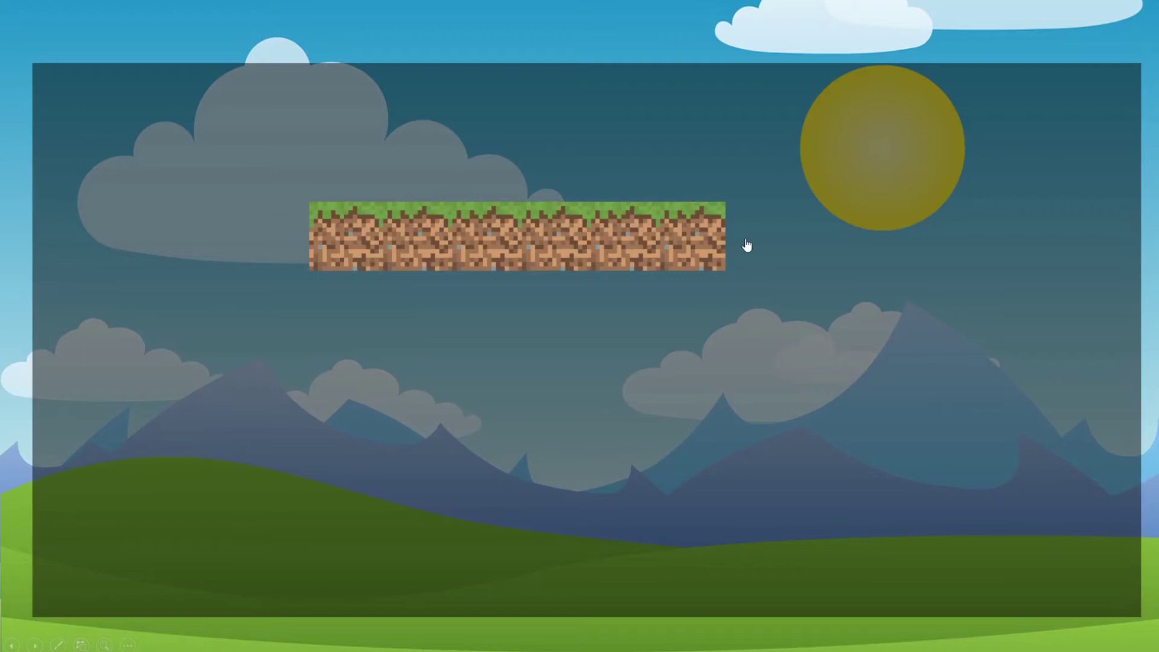
left_click(746, 244)
left_click(809, 251)
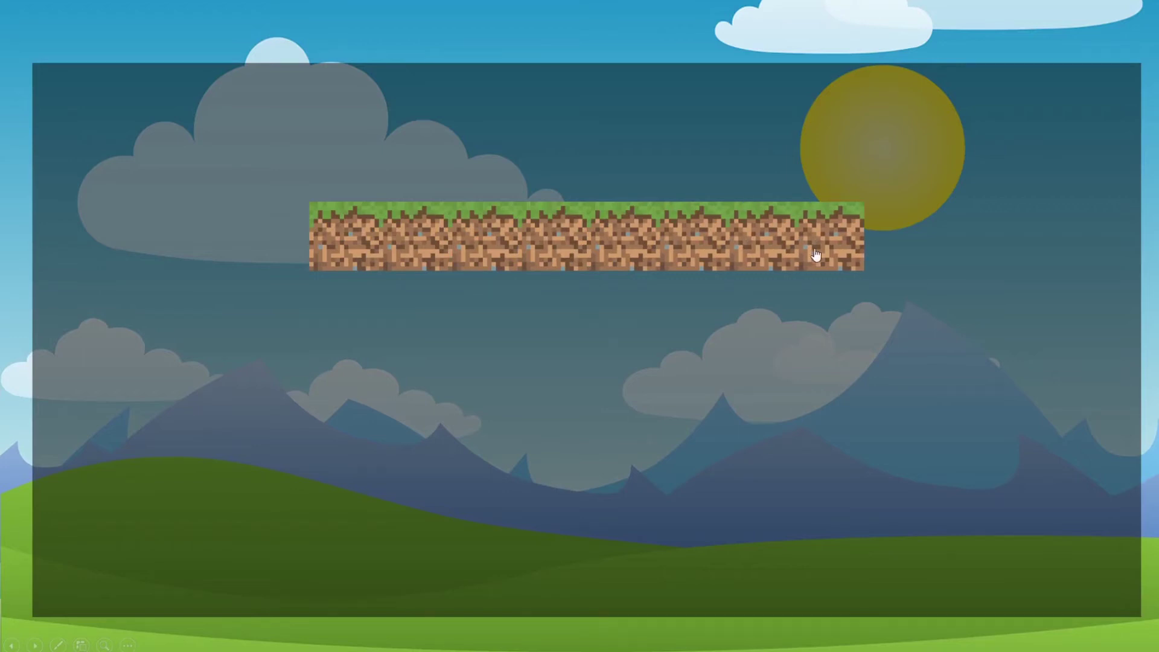
left_click(906, 239)
left_click(1036, 251)
left_click(1087, 245)
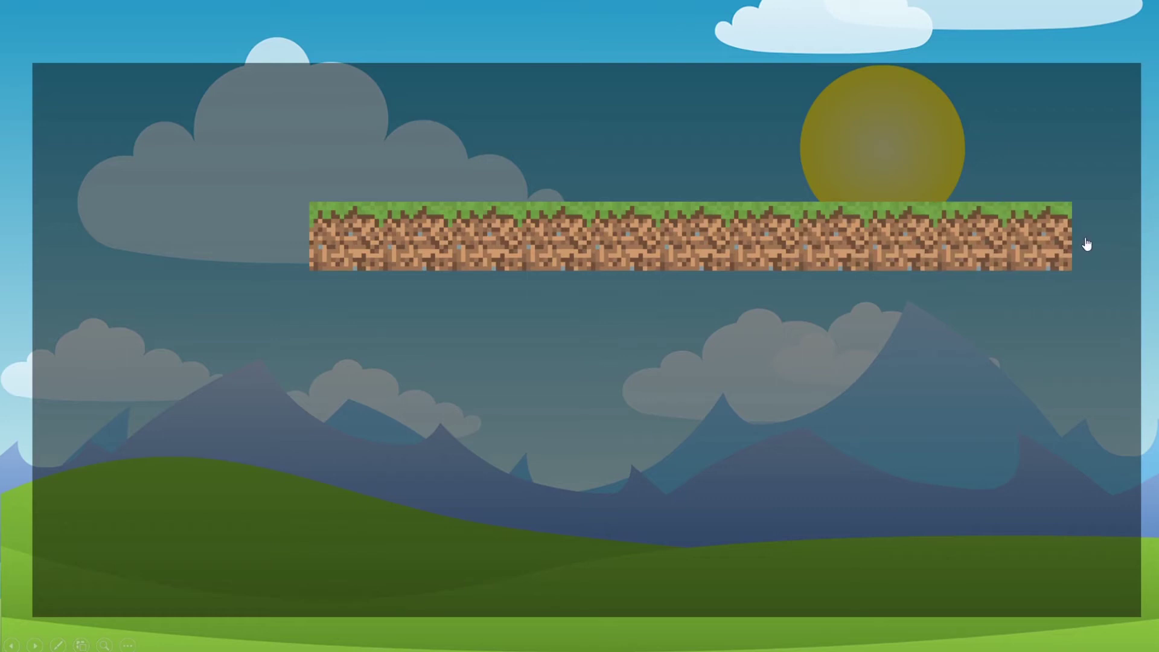
left_click(1086, 245)
left_click(296, 236)
left_click(196, 263)
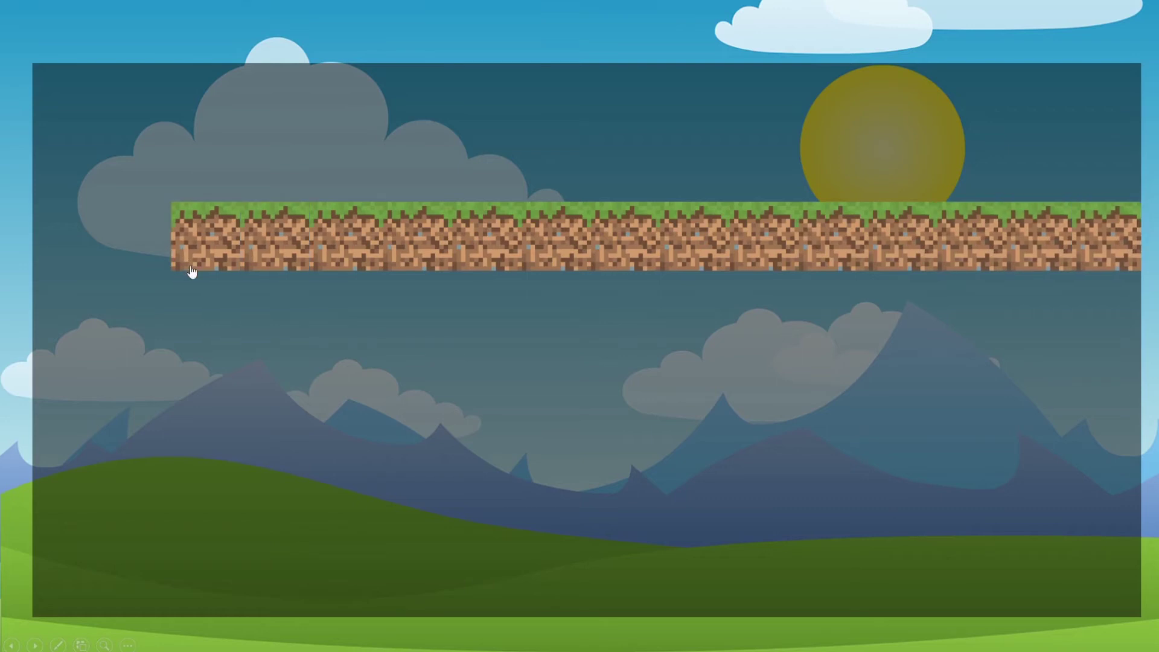
left_click(233, 296)
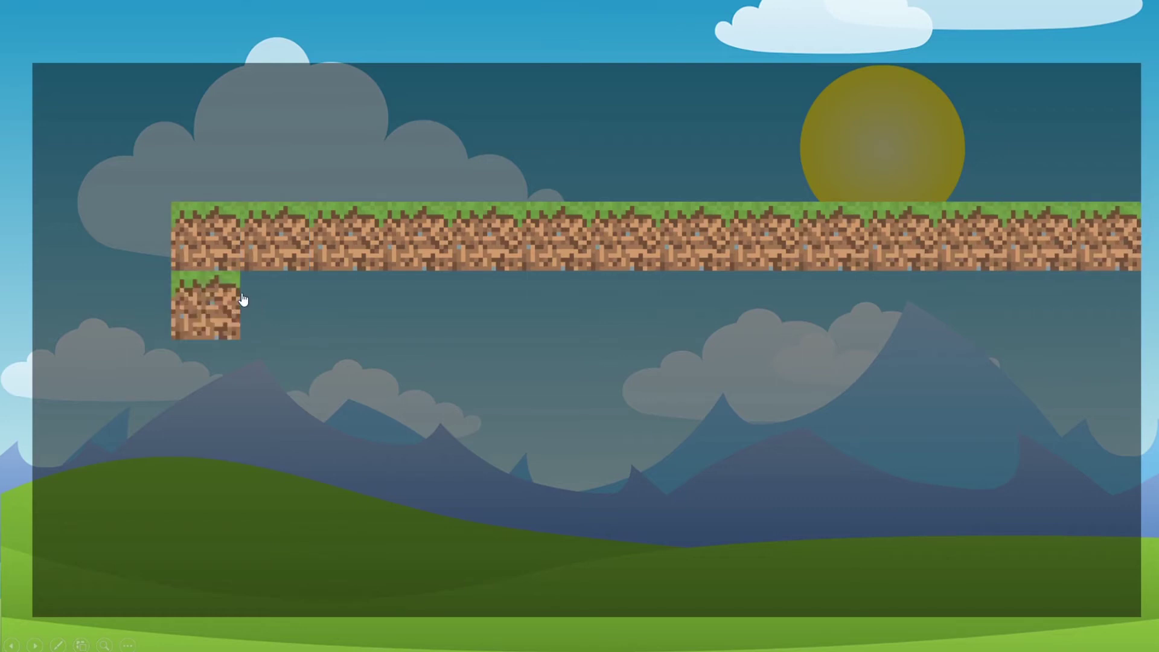
key("Escape")
Save the presentation as the macro-enabled jogo construir.pptm on the desktop and place its icon top-centre.
left_click(18, 27)
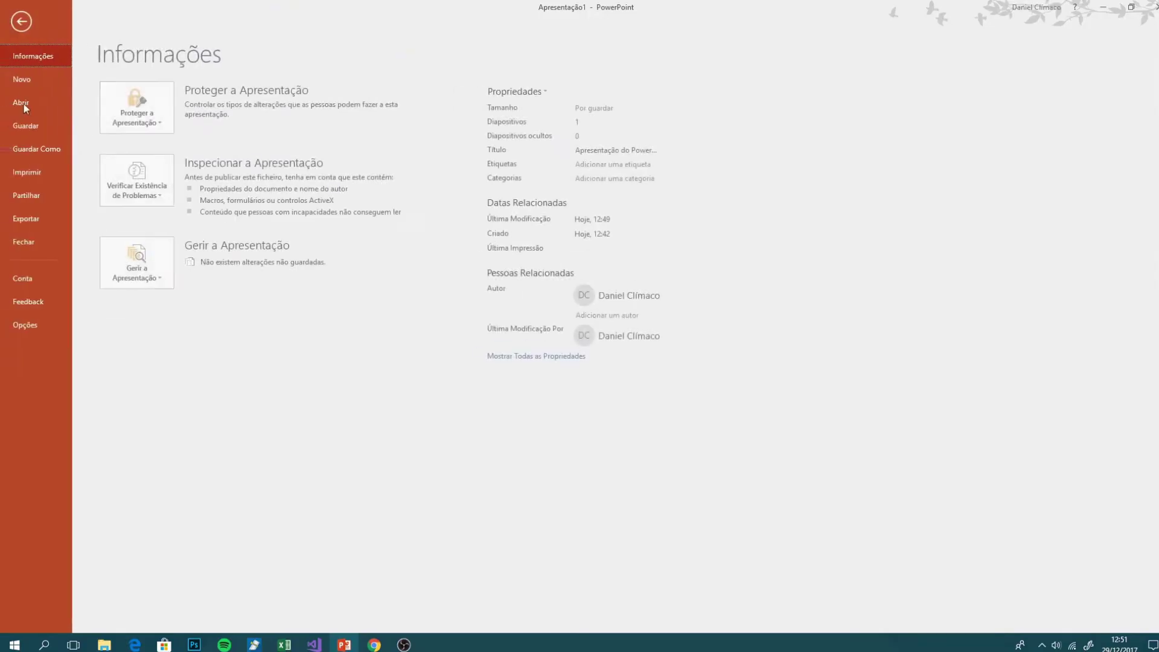
left_click(48, 147)
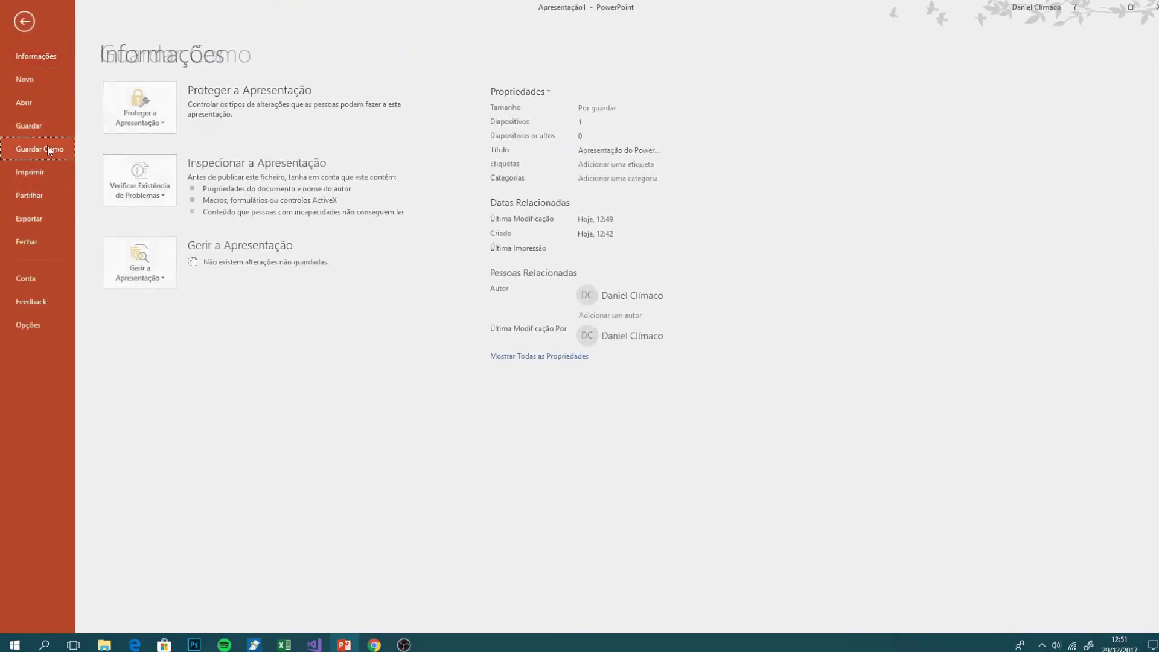
left_click(175, 238)
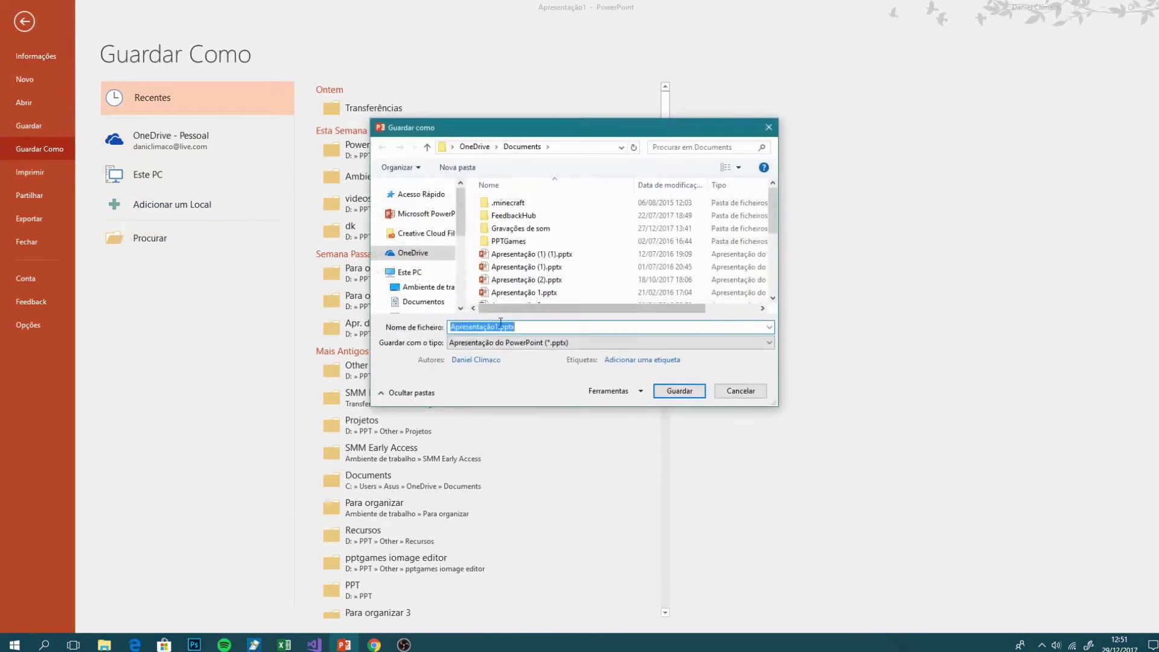
left_click(513, 342)
left_click(513, 364)
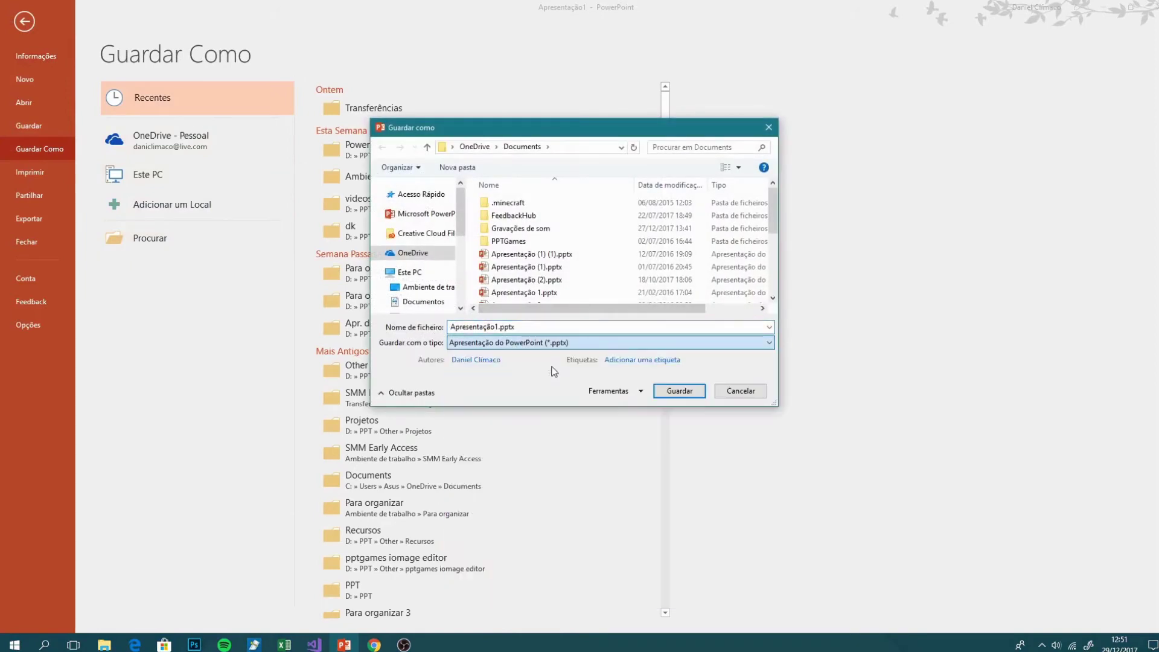
left_click(427, 287)
double_click(488, 327)
type("jogo construir")
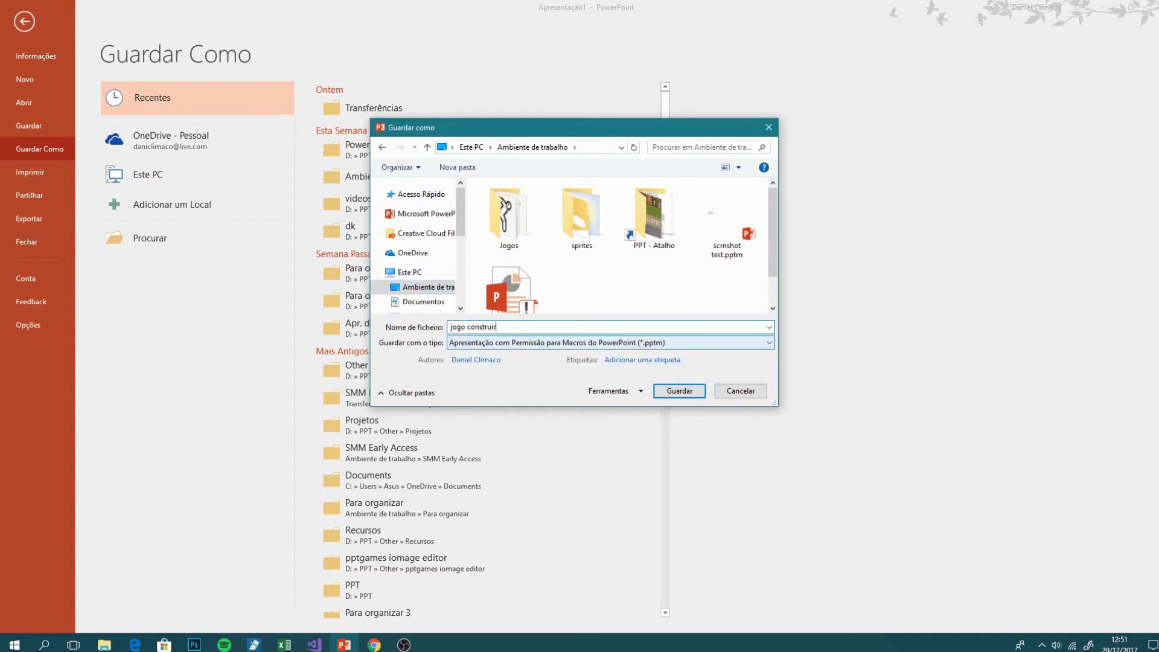
key("Return")
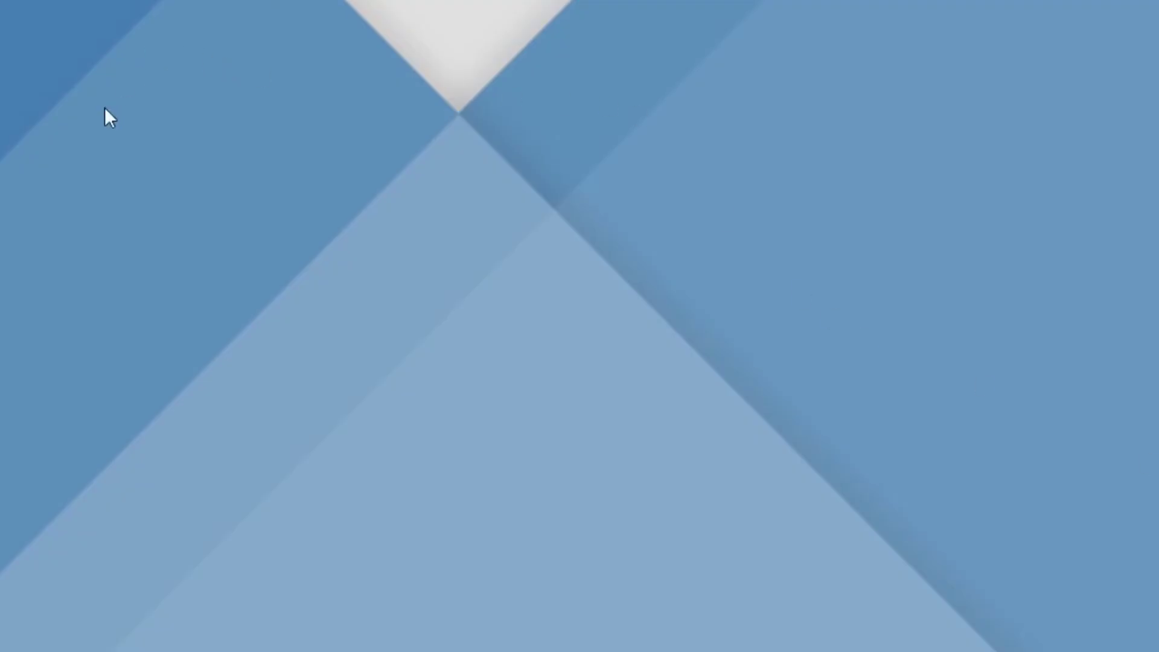
left_click_drag(103, 107, 410, 167)
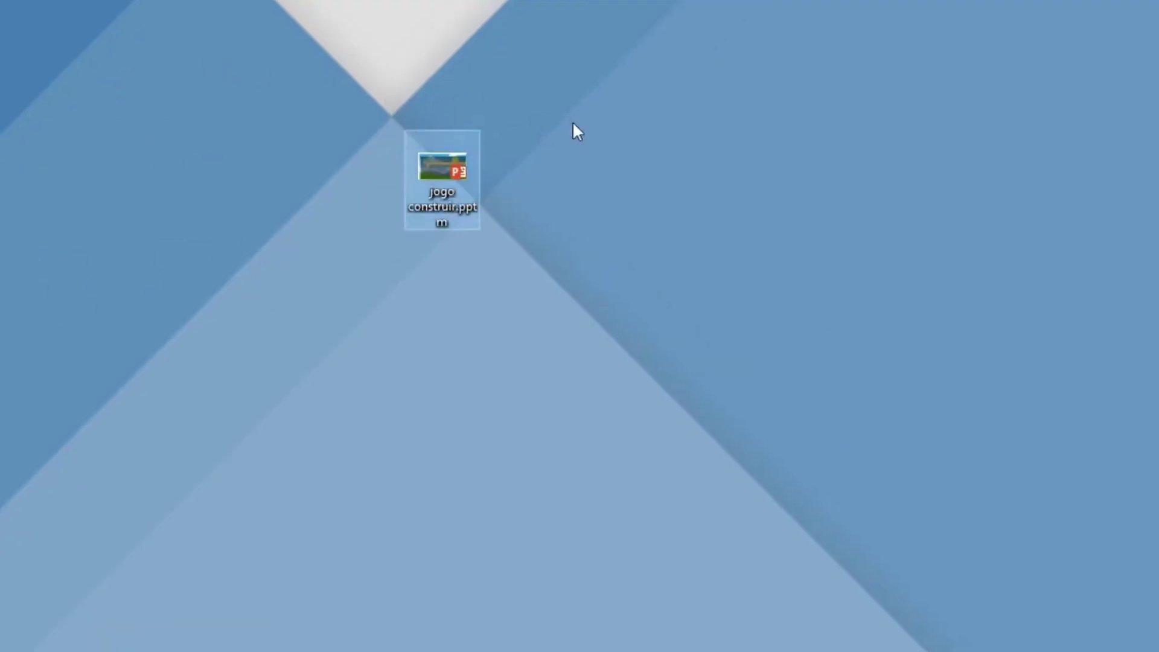
Create a desktop folder, rename it from jogoconstruir_Data to jogo construir Data, and open it.
right_click(565, 154)
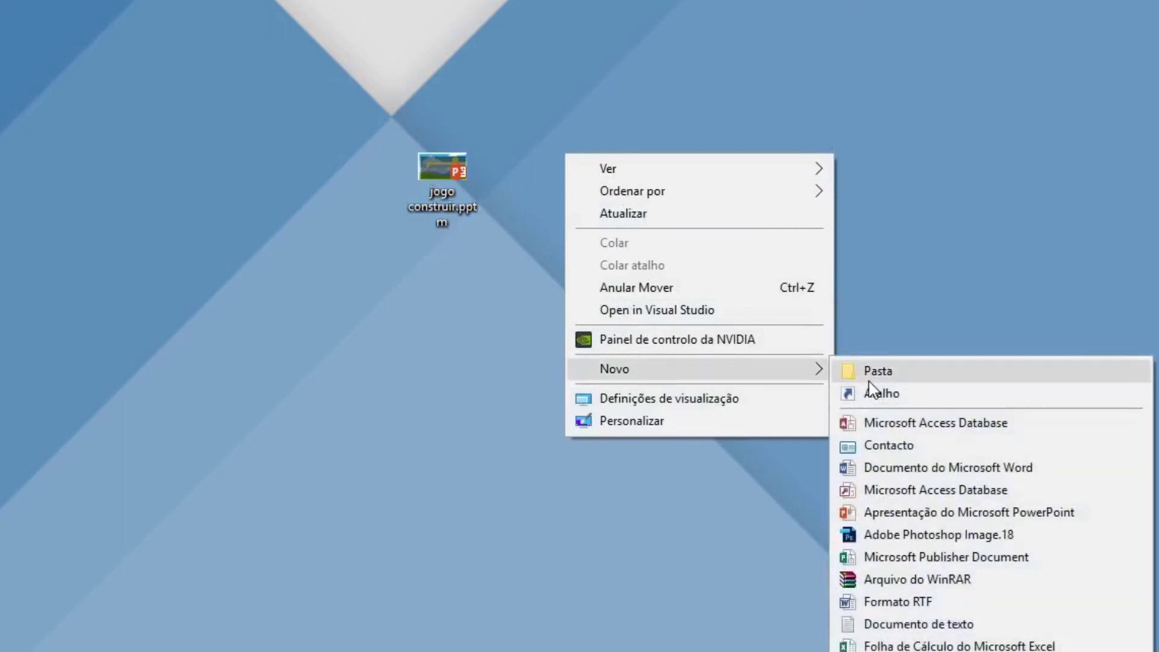
left_click(878, 371)
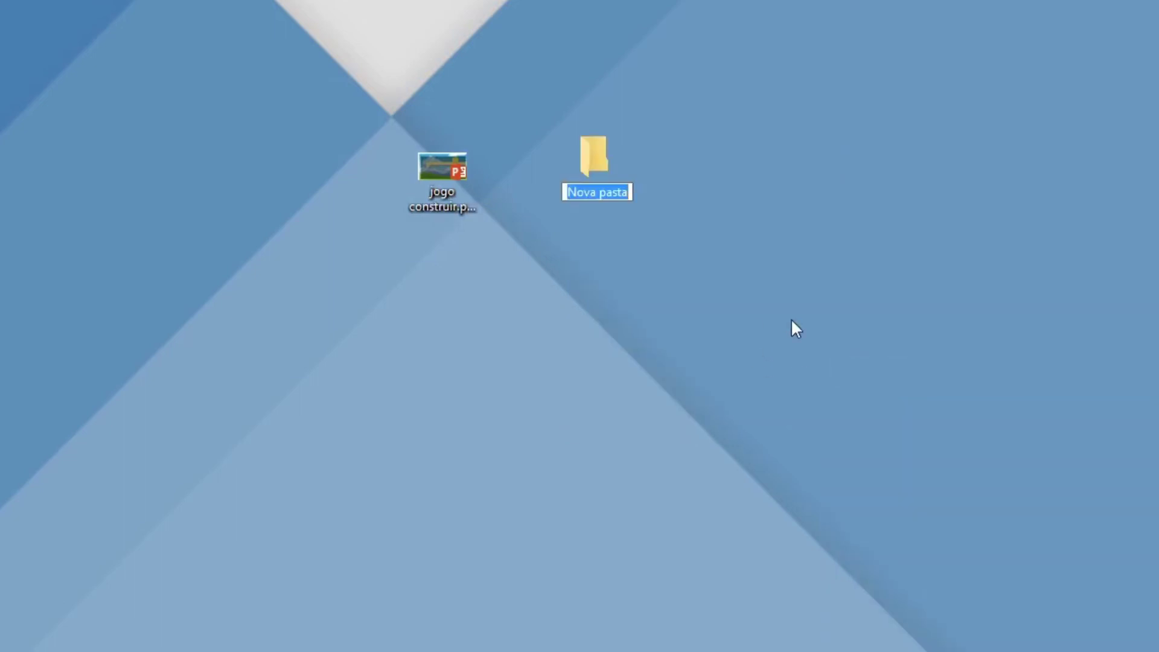
type("jogoconstruir_Data")
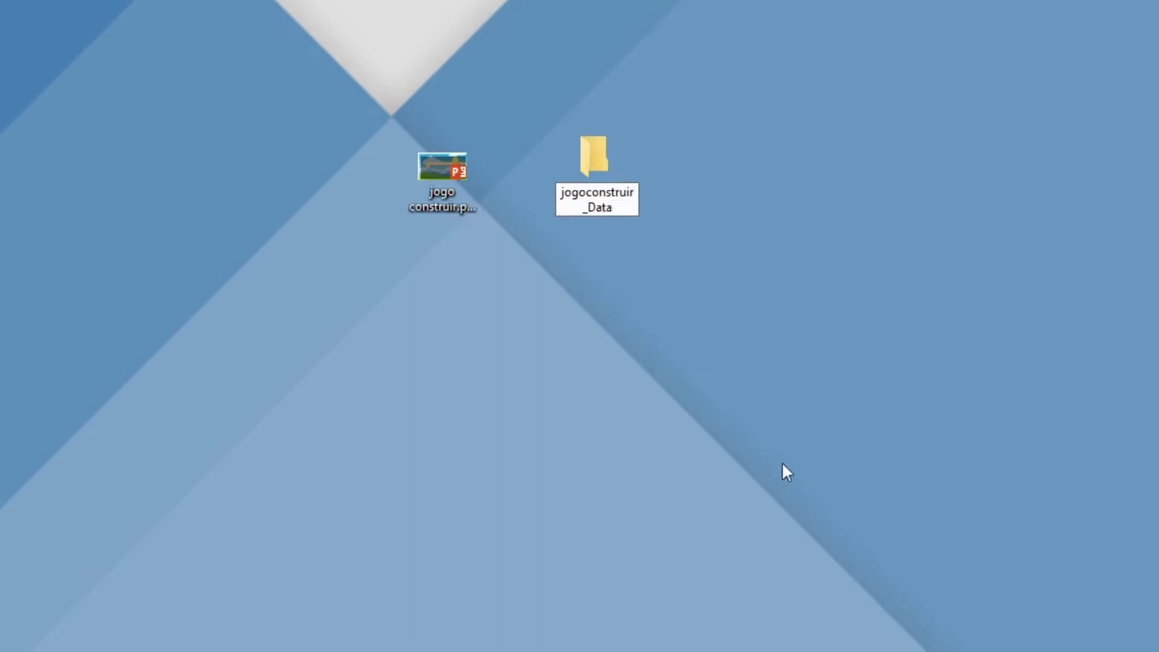
key("Return")
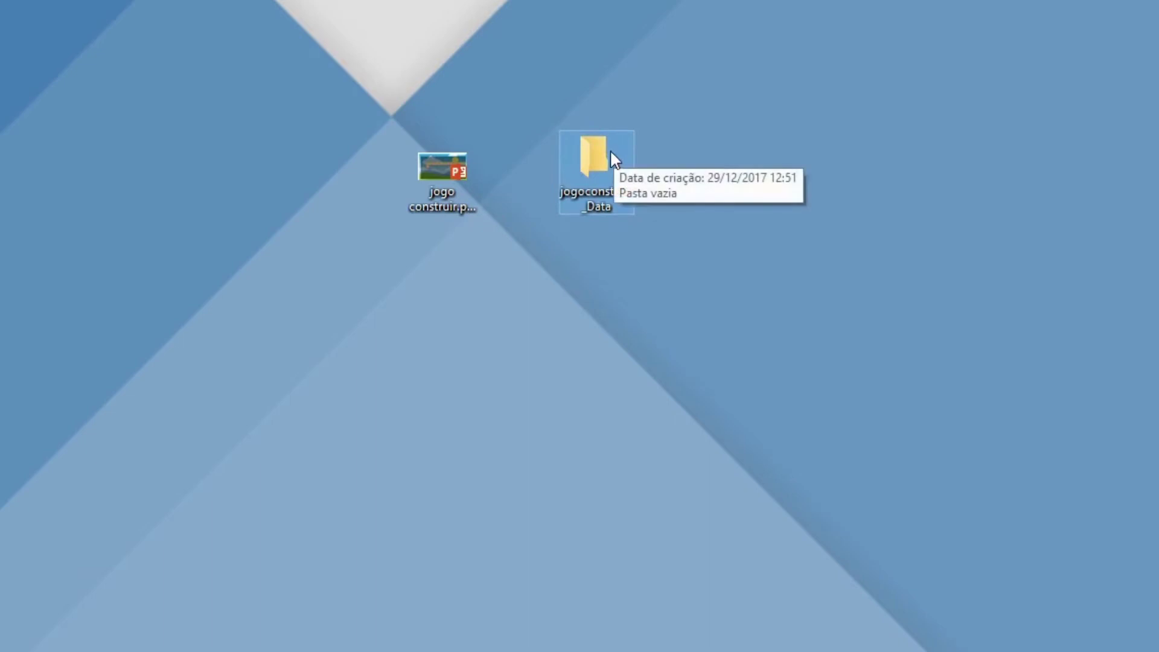
left_click(587, 195)
left_click(584, 193)
left_click(617, 207)
key("BackSpace")
left_click(594, 194)
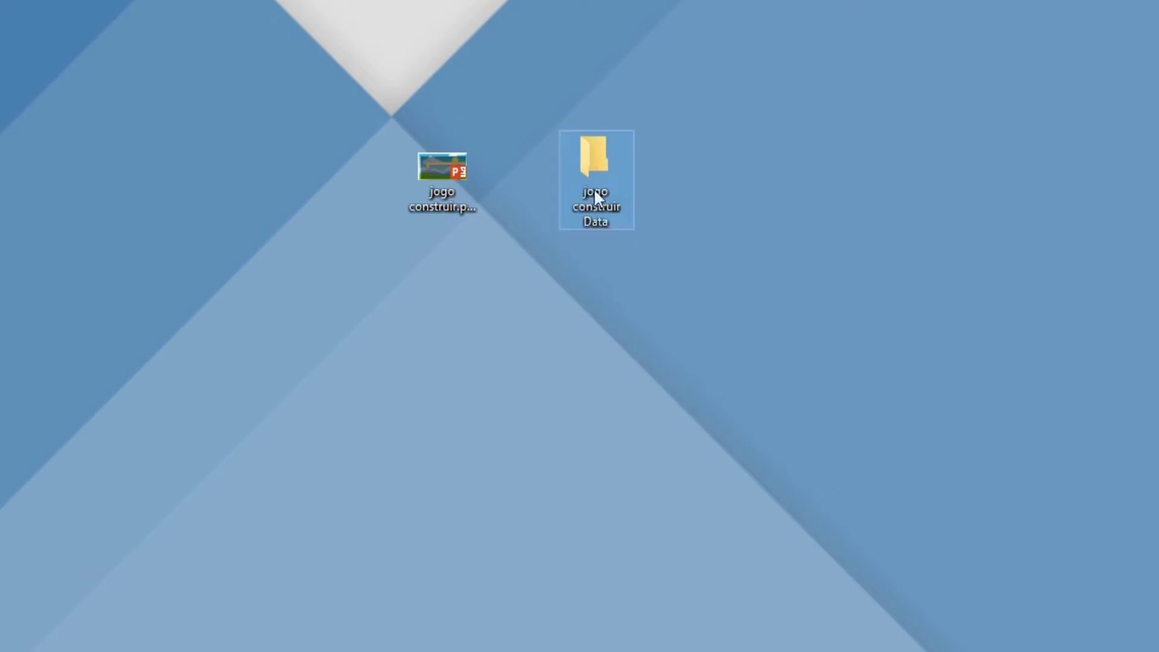
double_click(600, 156)
Create a Texturas subfolder inside jogo construir Data.
right_click(363, 437)
mouse_move(392, 595)
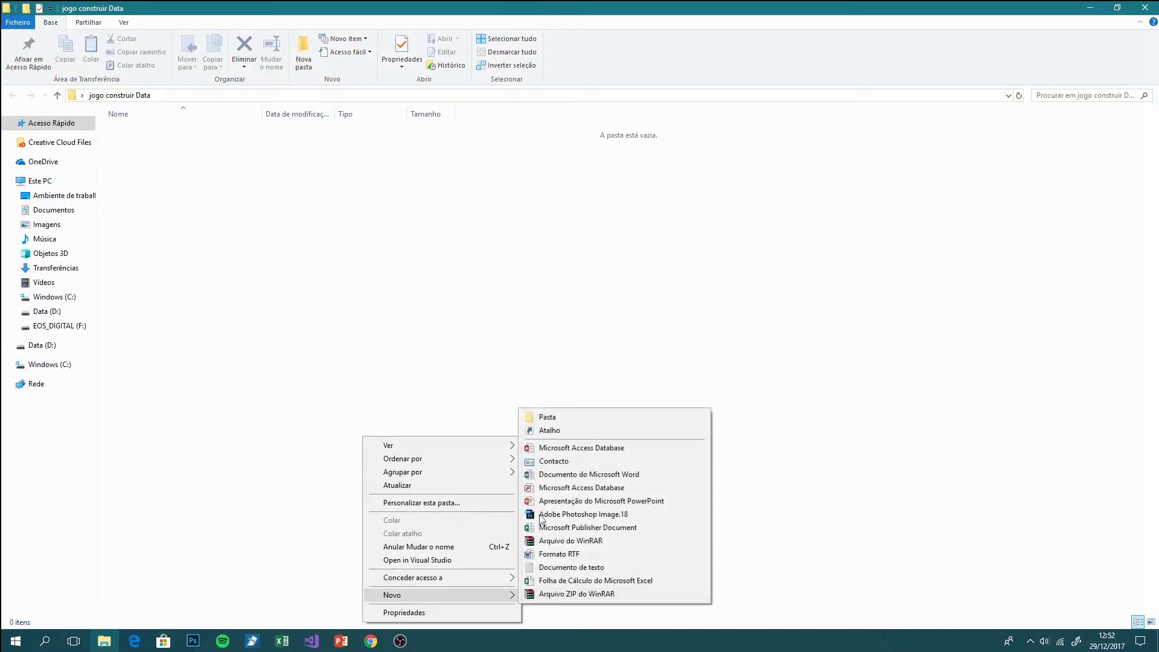
left_click(545, 416)
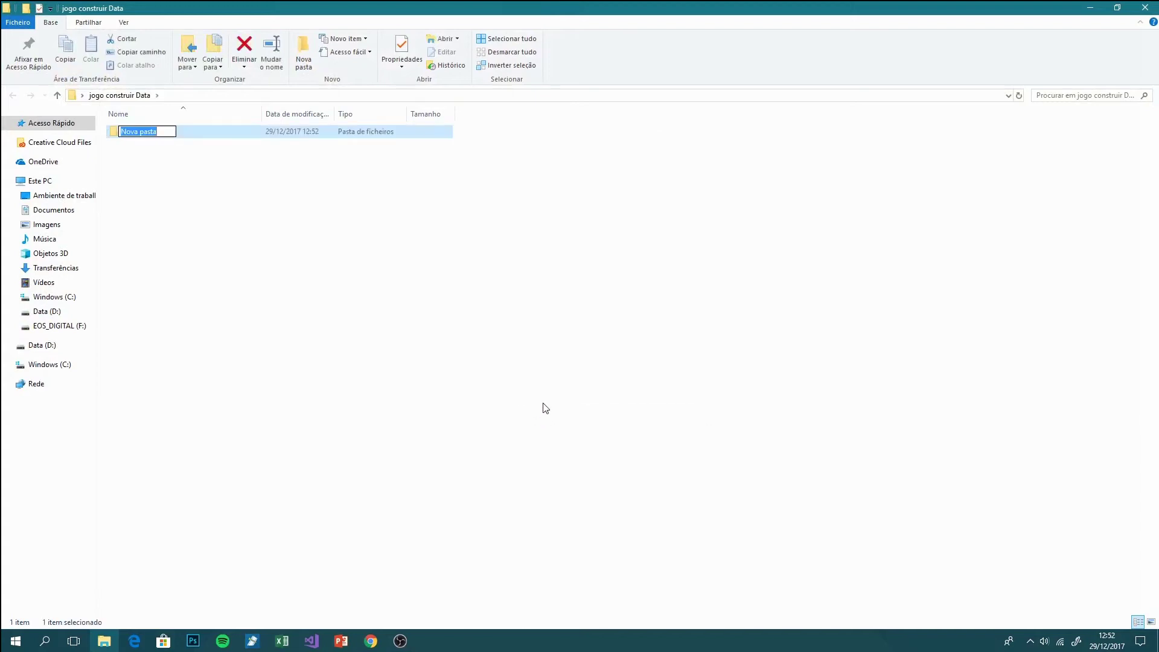
type("Texturas")
left_click(48, 311)
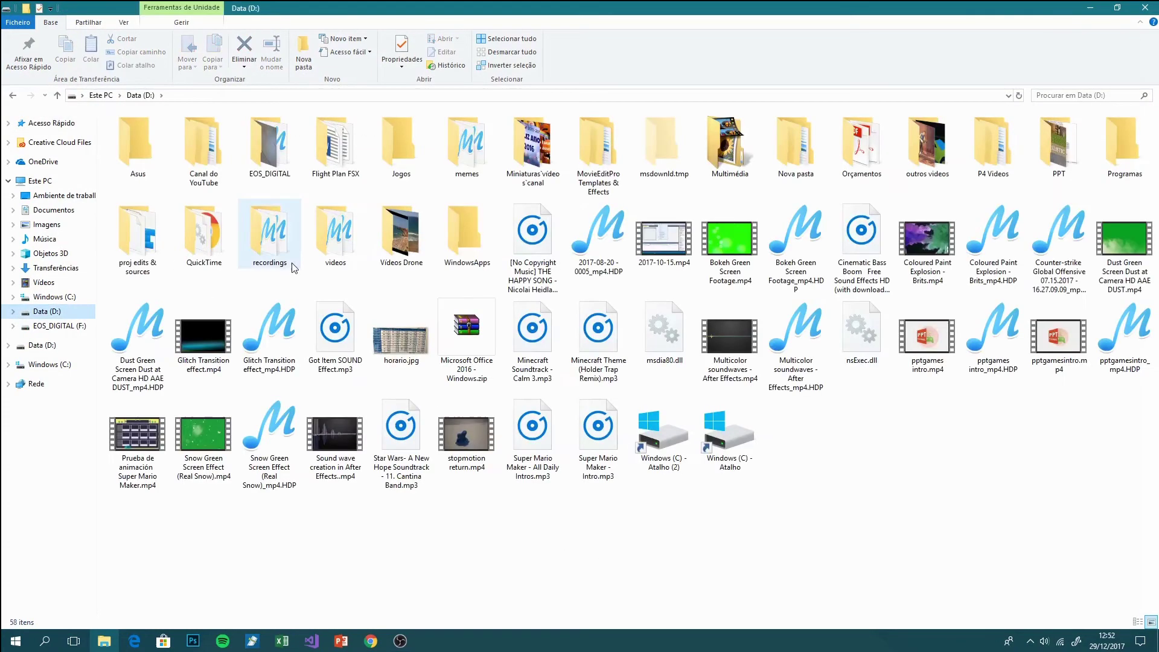
Browse to D:\PPT\PowerPoint Games\mariomaker_pptversion_Data\Textures\NSMBU\overworld.
left_click(209, 227)
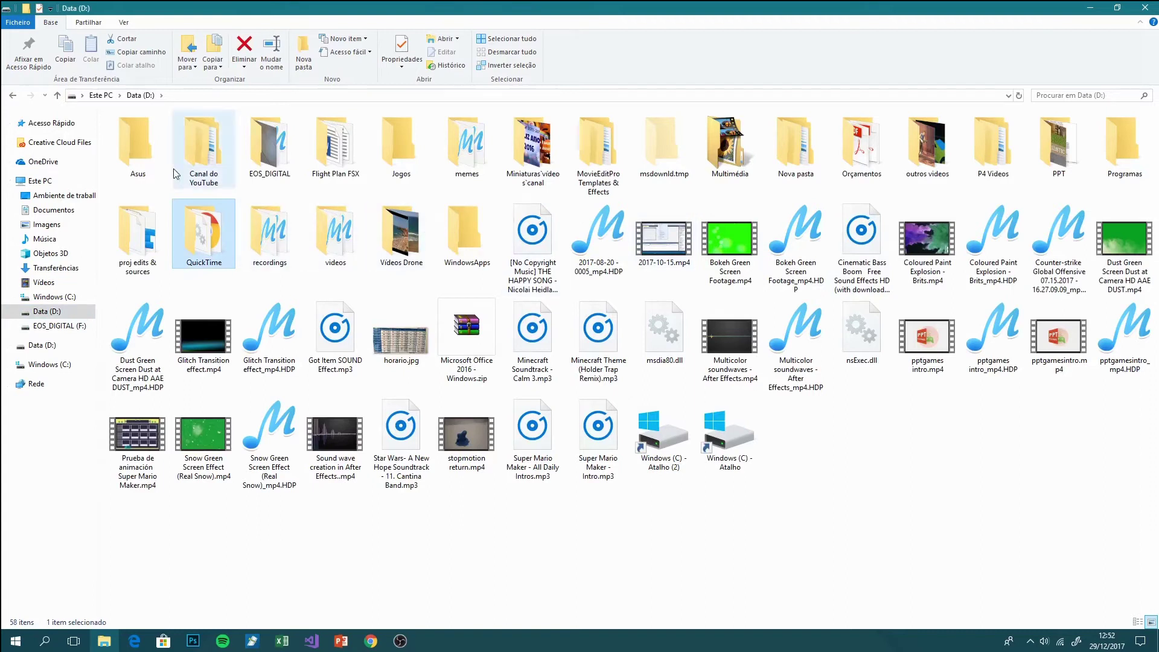
double_click(1057, 148)
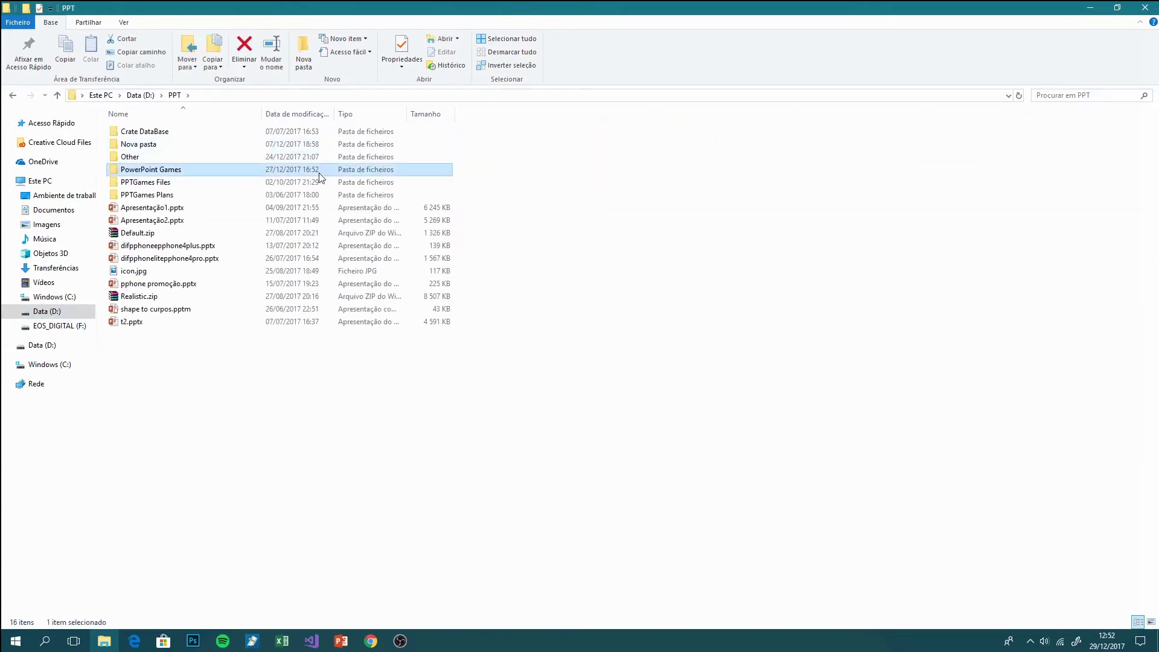
double_click(319, 173)
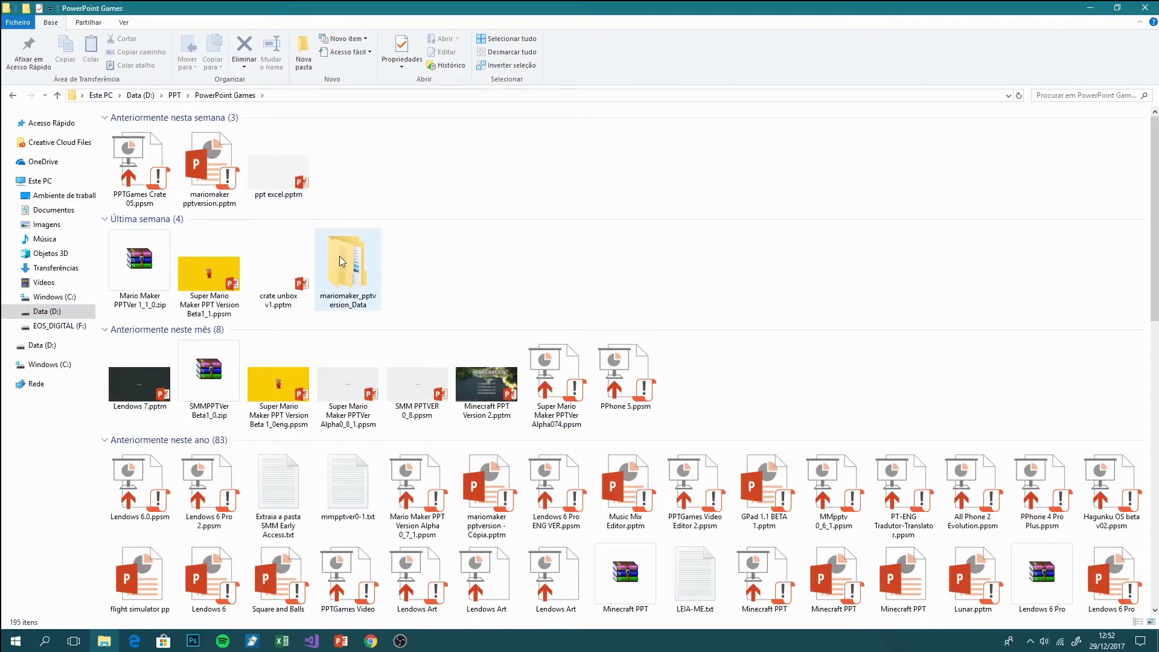
double_click(341, 258)
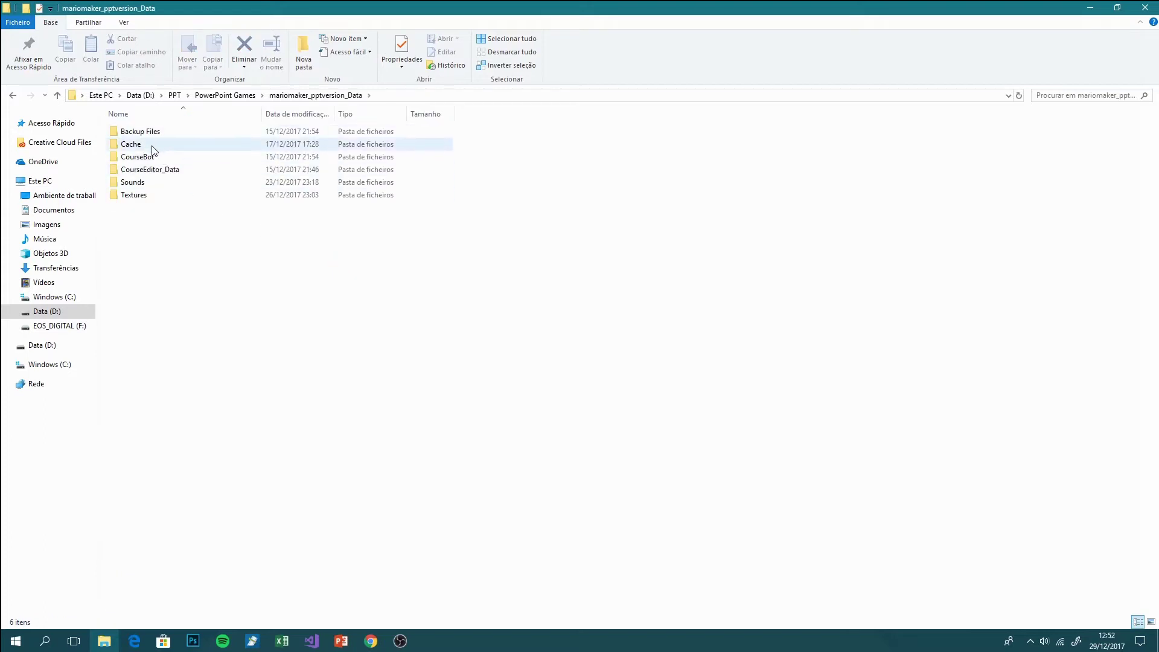
double_click(156, 196)
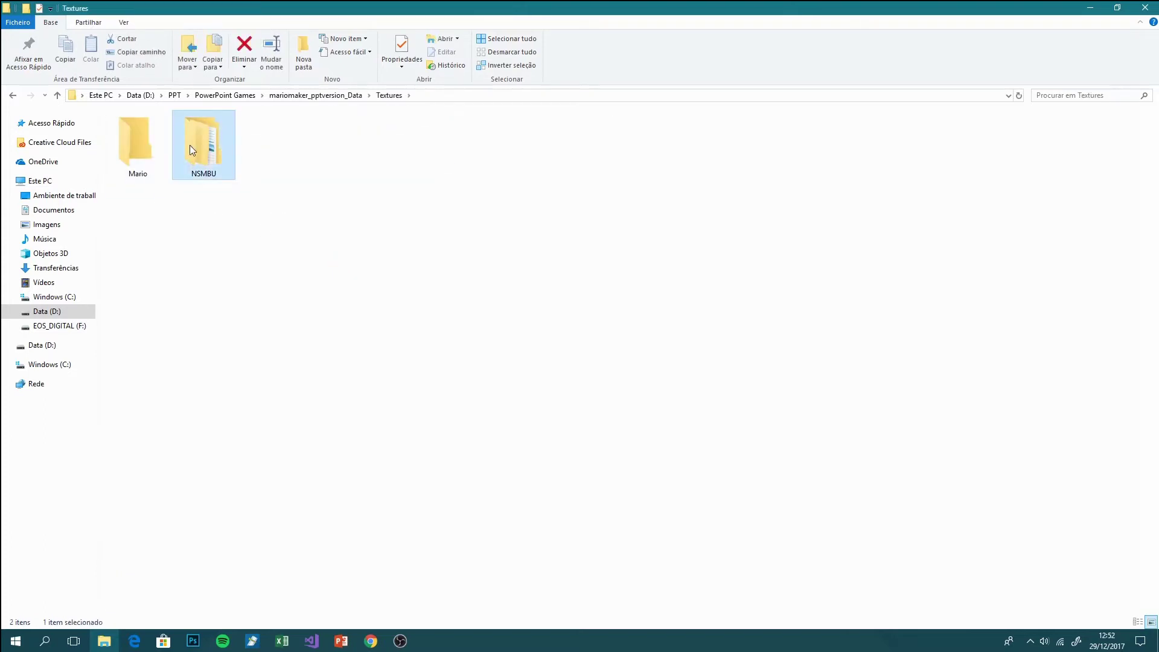
double_click(189, 145)
double_click(174, 131)
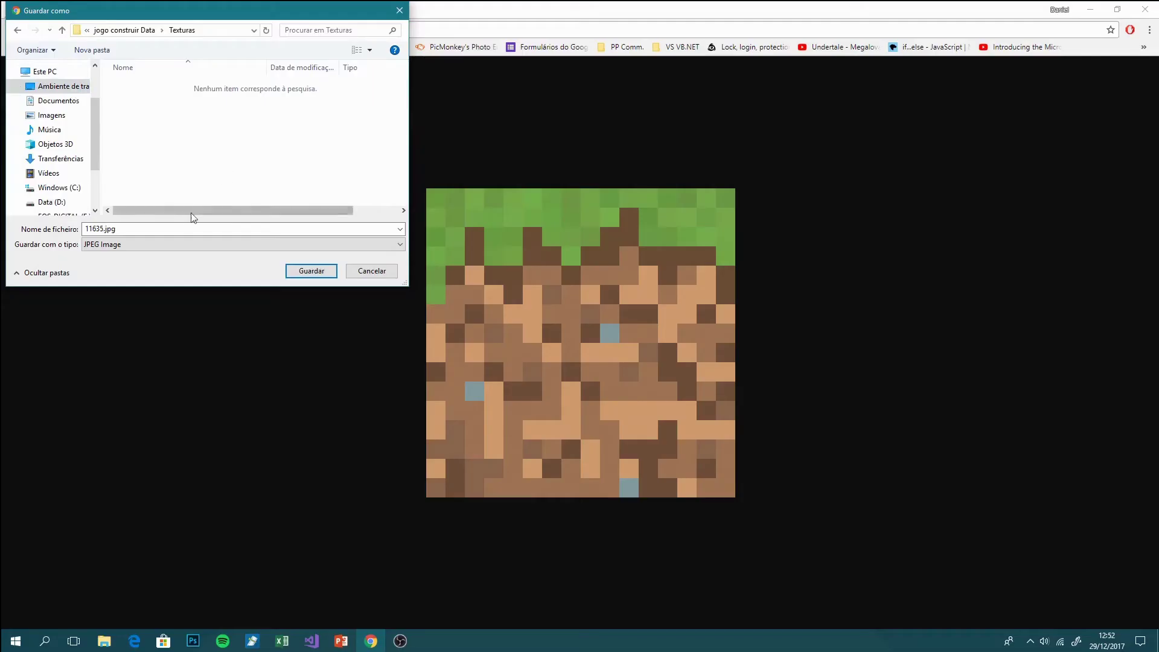
Save the grass image as grass.jpg and the dirt image as dirt.jpg in Texturas.
type("grass")
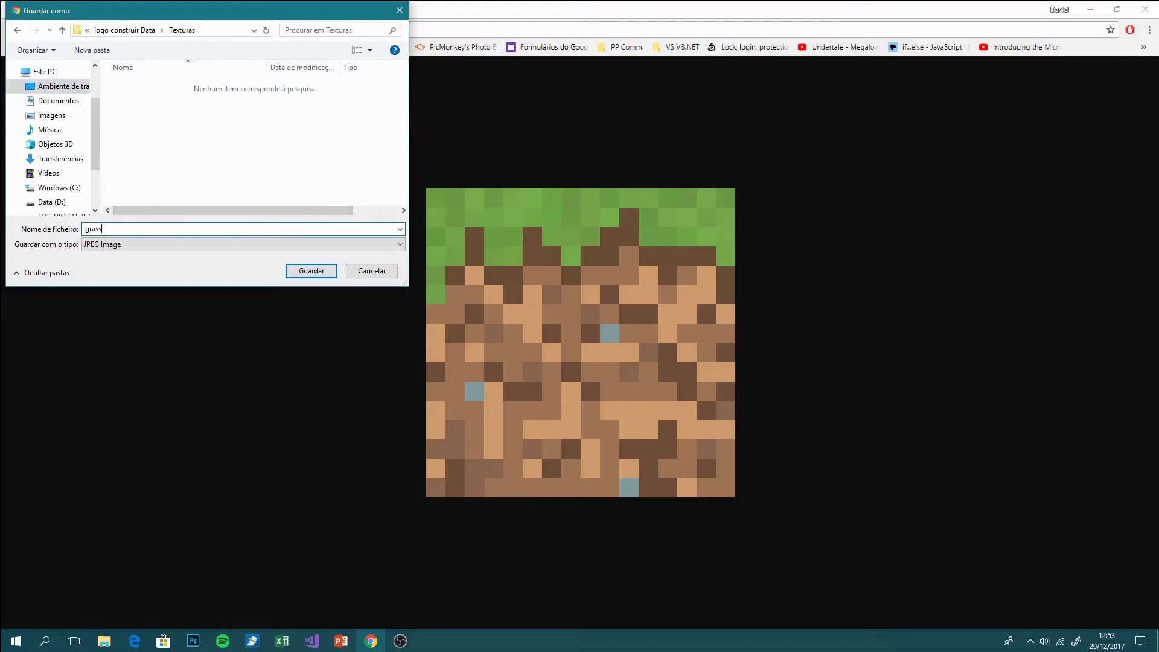
key("Return")
key("ctrl+Tab")
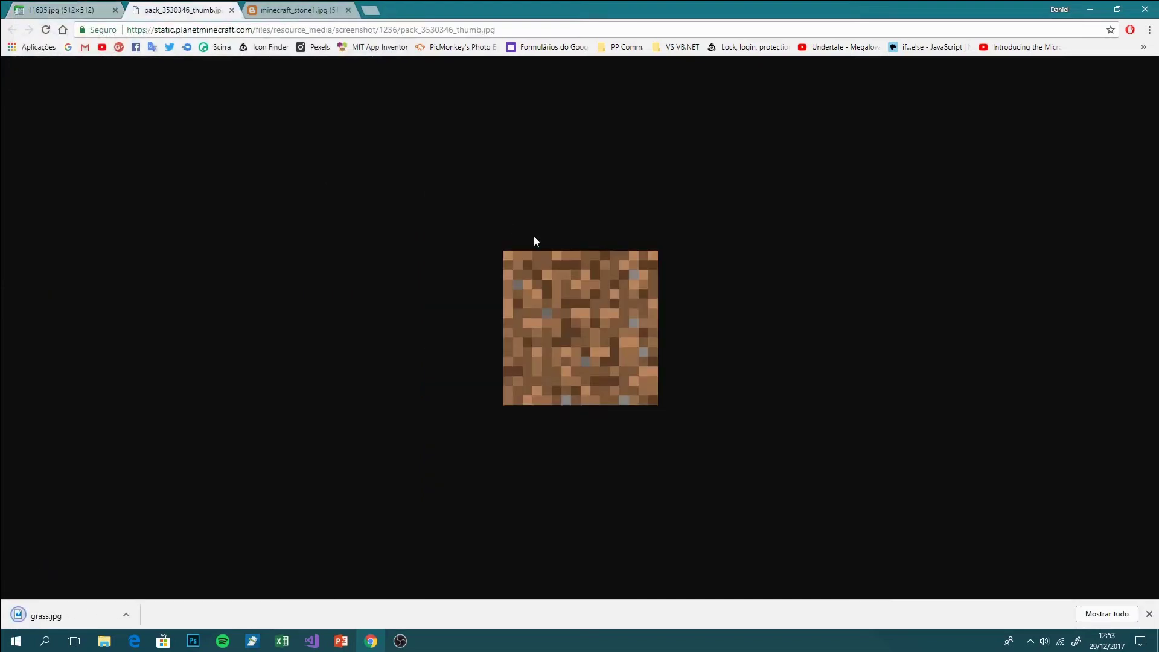
right_click(595, 286)
left_click(643, 309)
type("d")
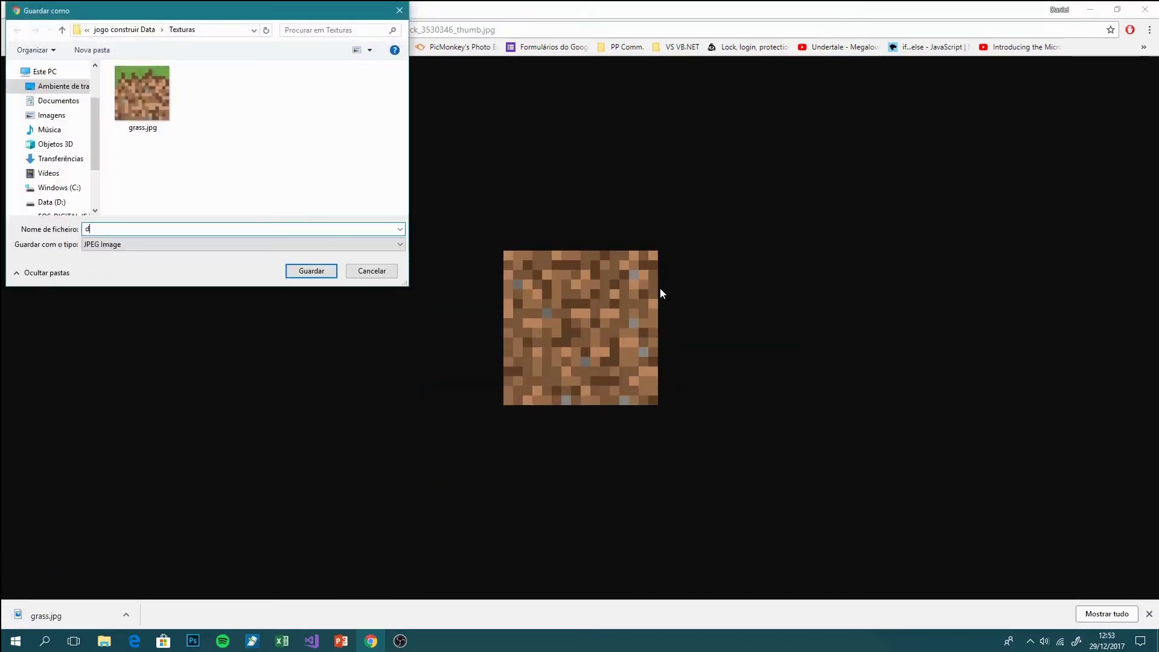
type("irt")
key("ctrl+Tab")
Save the stone image as stone.jpg in Texturas and return to PowerPoint.
right_click(580, 288)
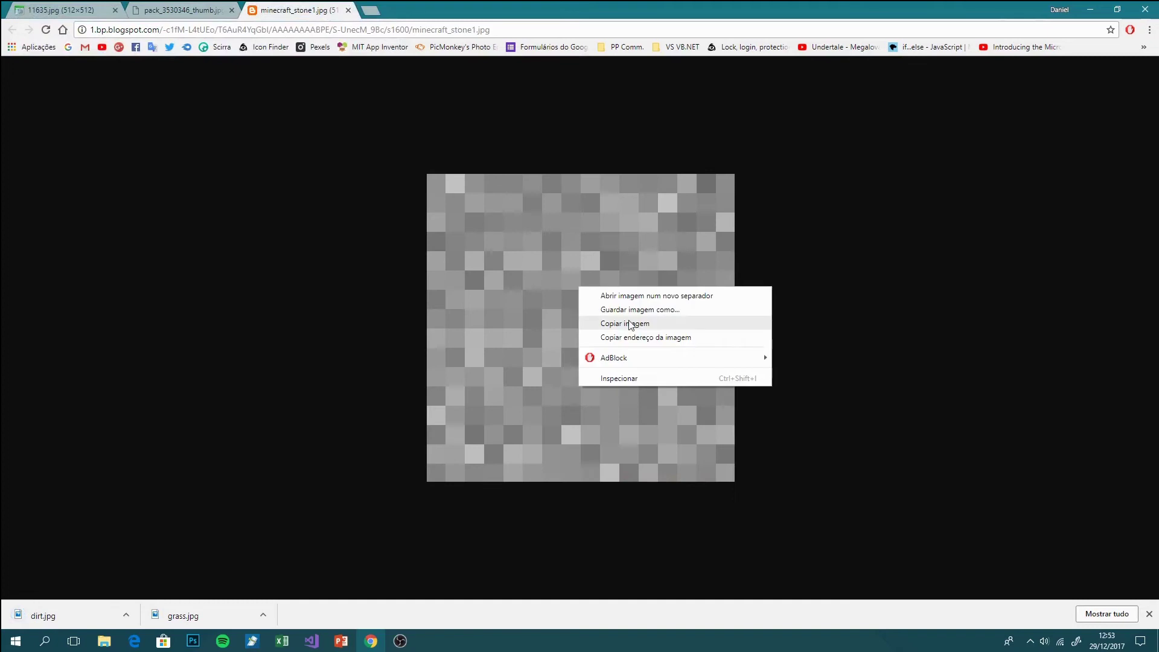
left_click(631, 305)
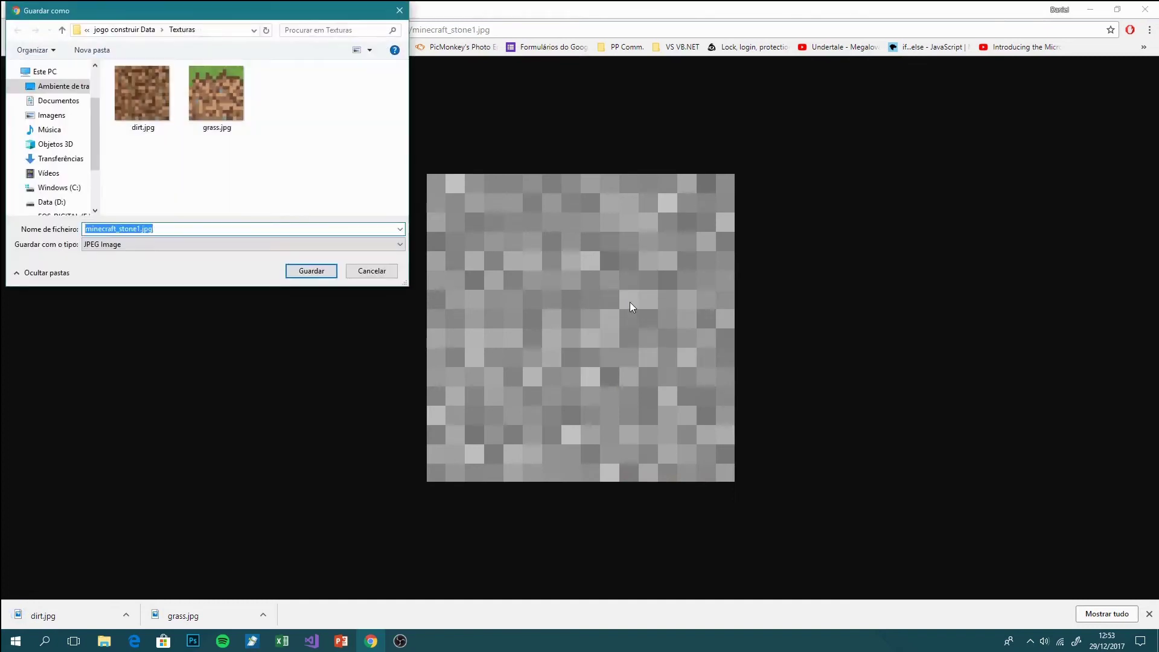
type("stone")
key("Return")
left_click(341, 640)
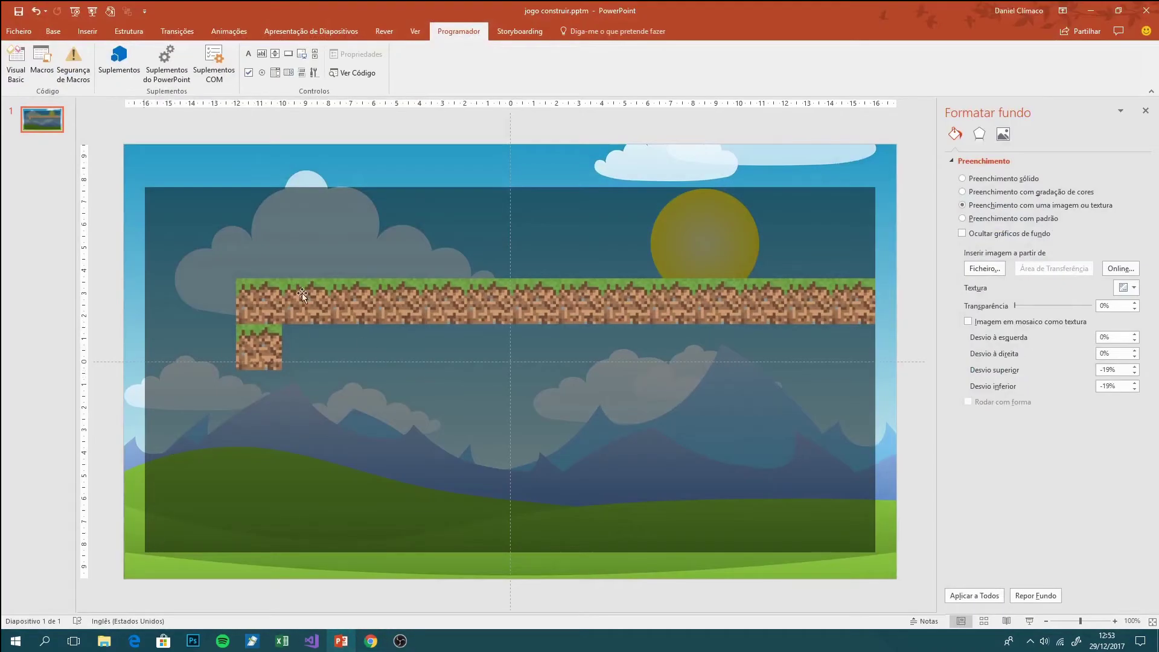
Replace the web address in UserPicture with ActivePresentation.Path.
left_click(354, 73)
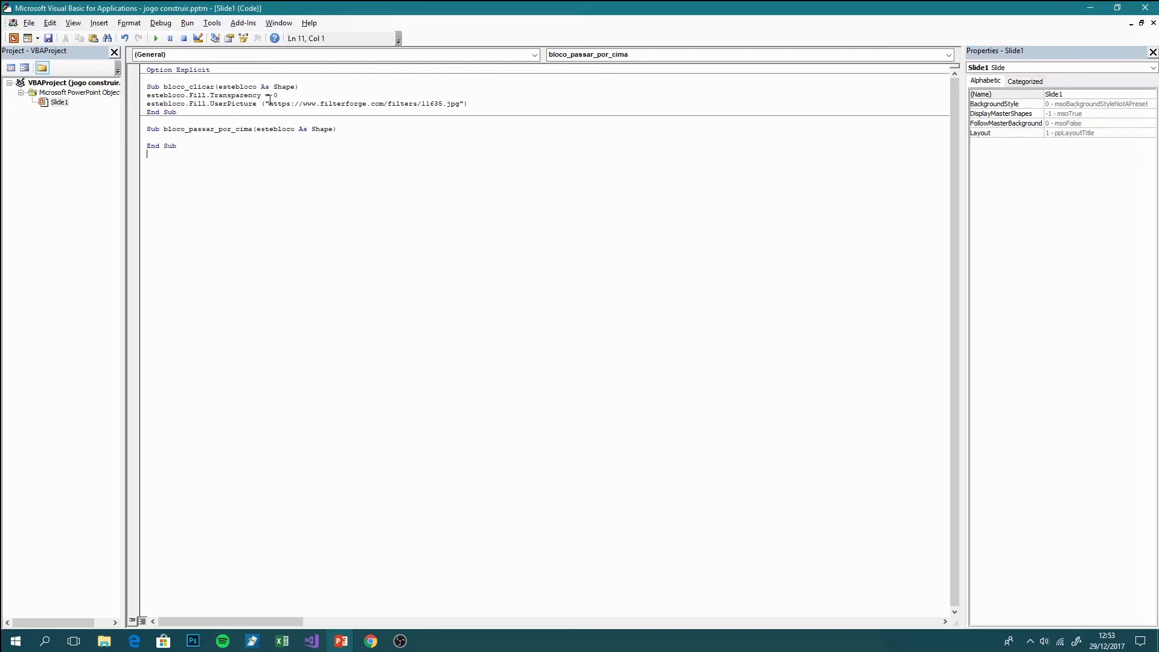
left_click_drag(267, 103, 466, 100)
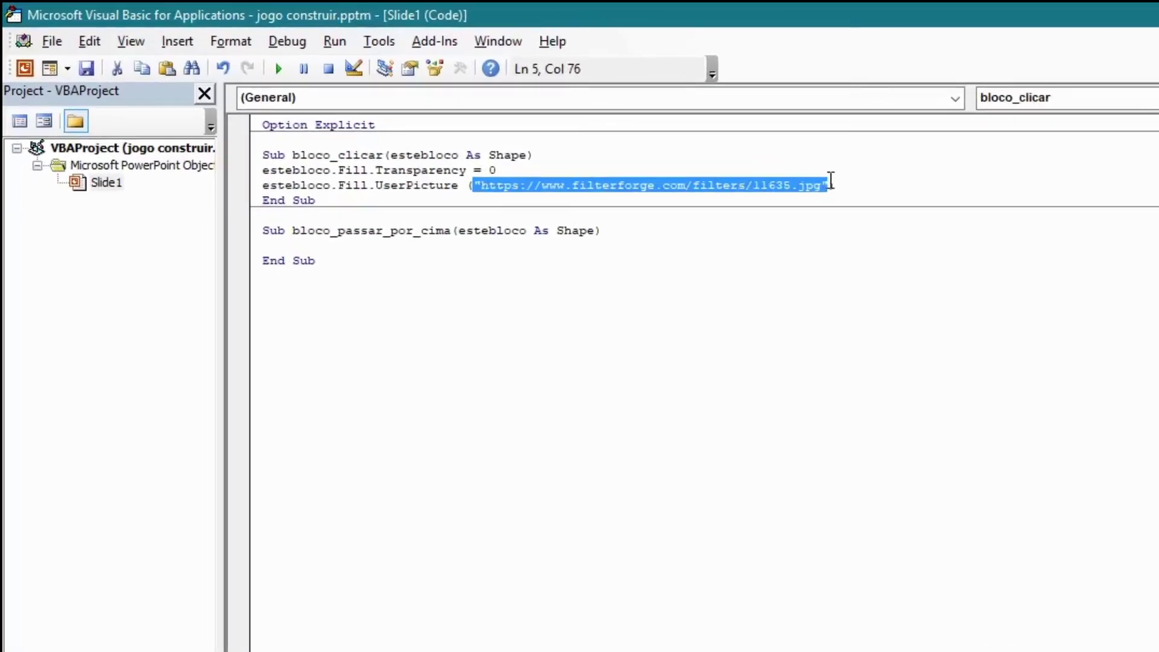
type("A")
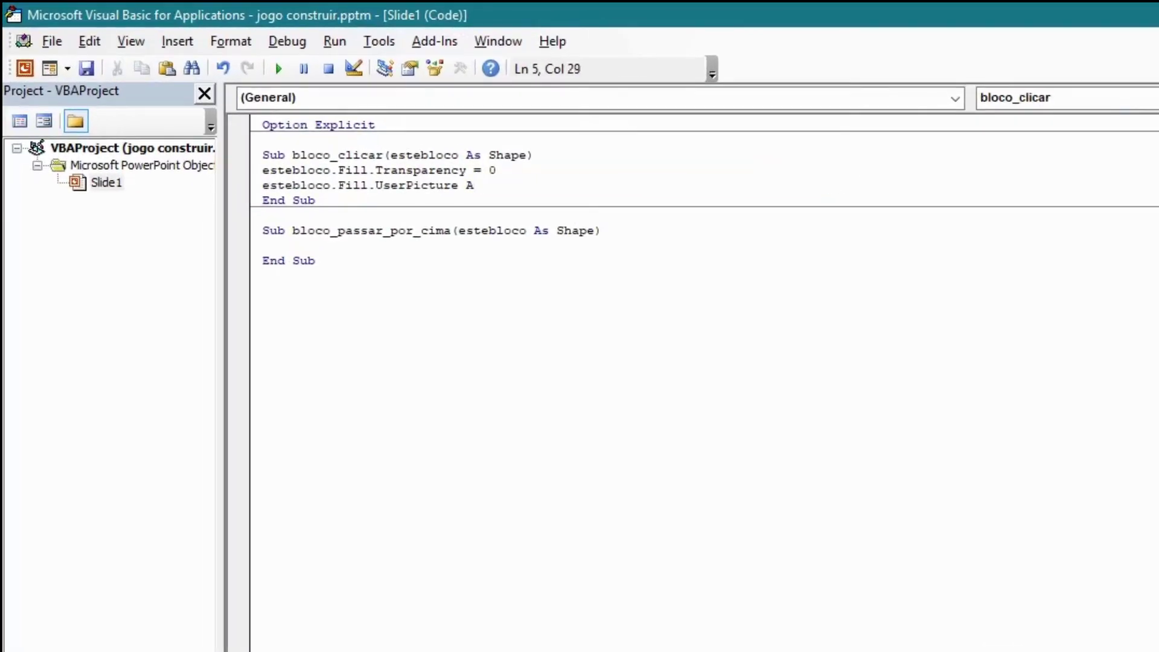
type("ctive")
key("ctrl+space")
key("Tab")
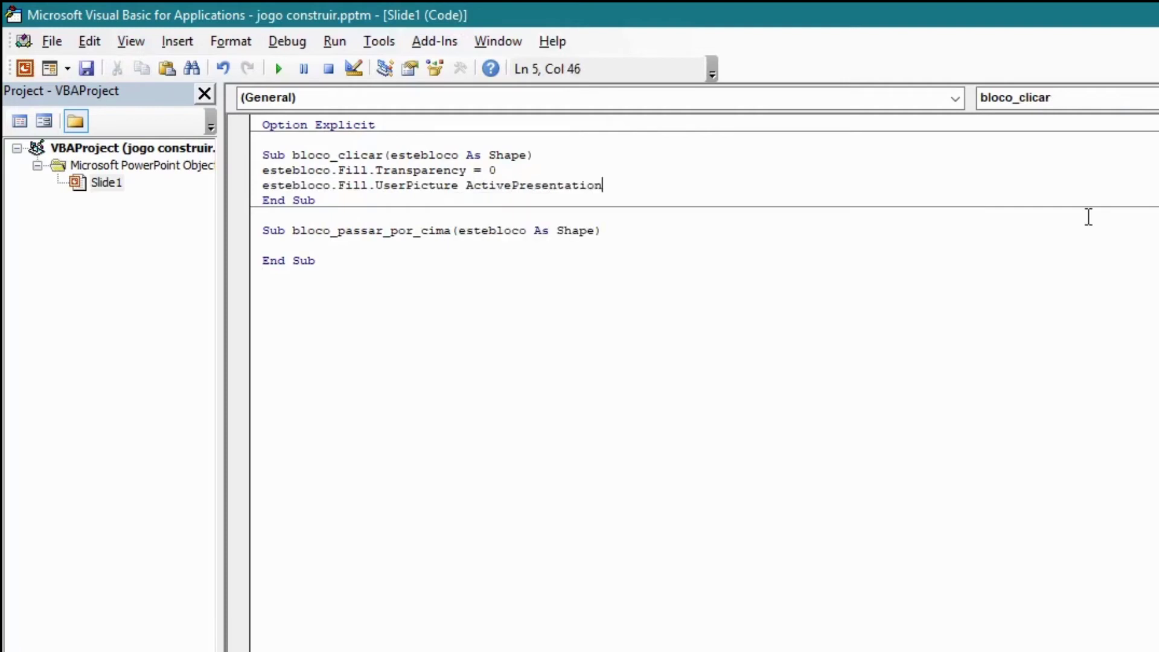
type(".PAth")
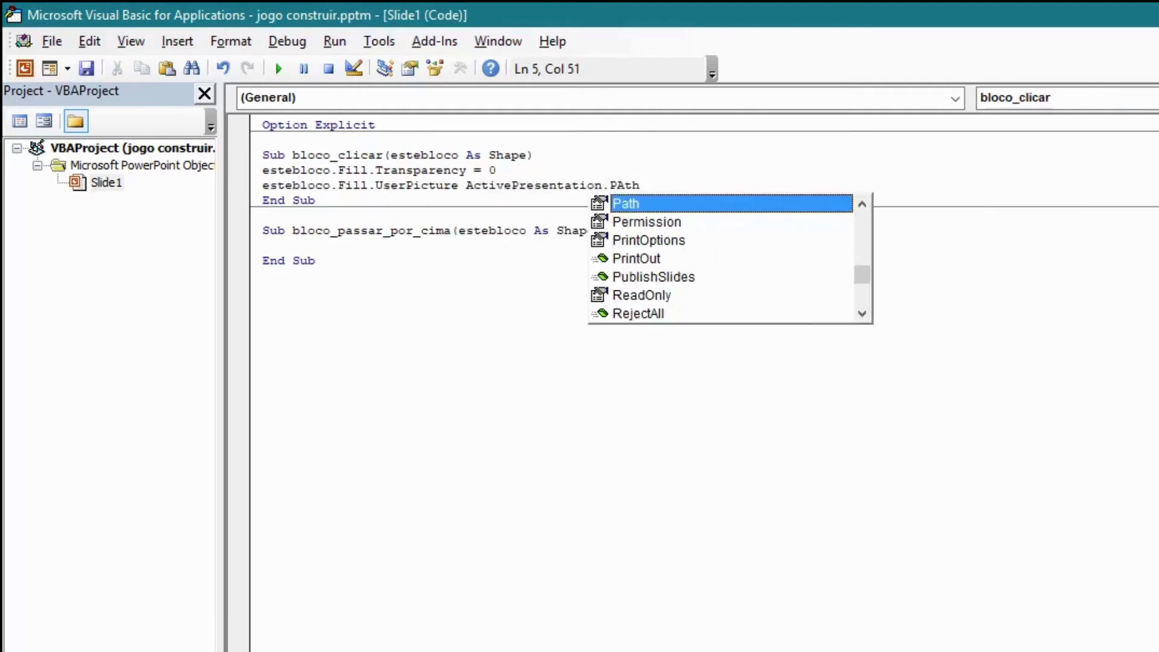
key("Down")
key("Up")
key("Tab")
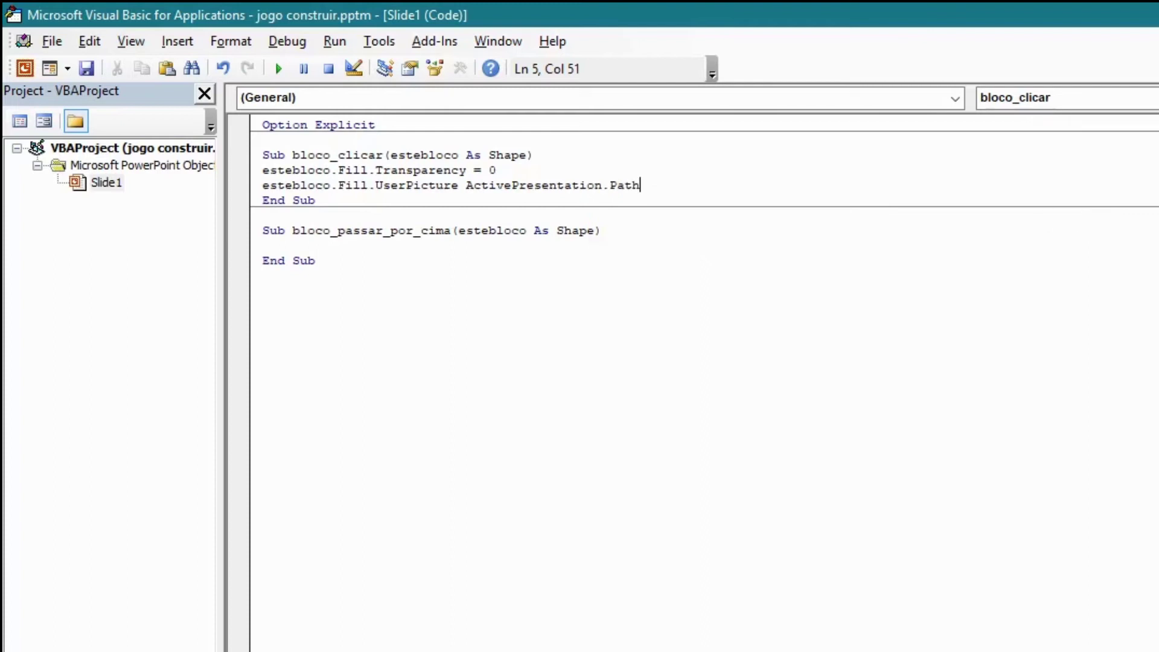
left_click(413, 172)
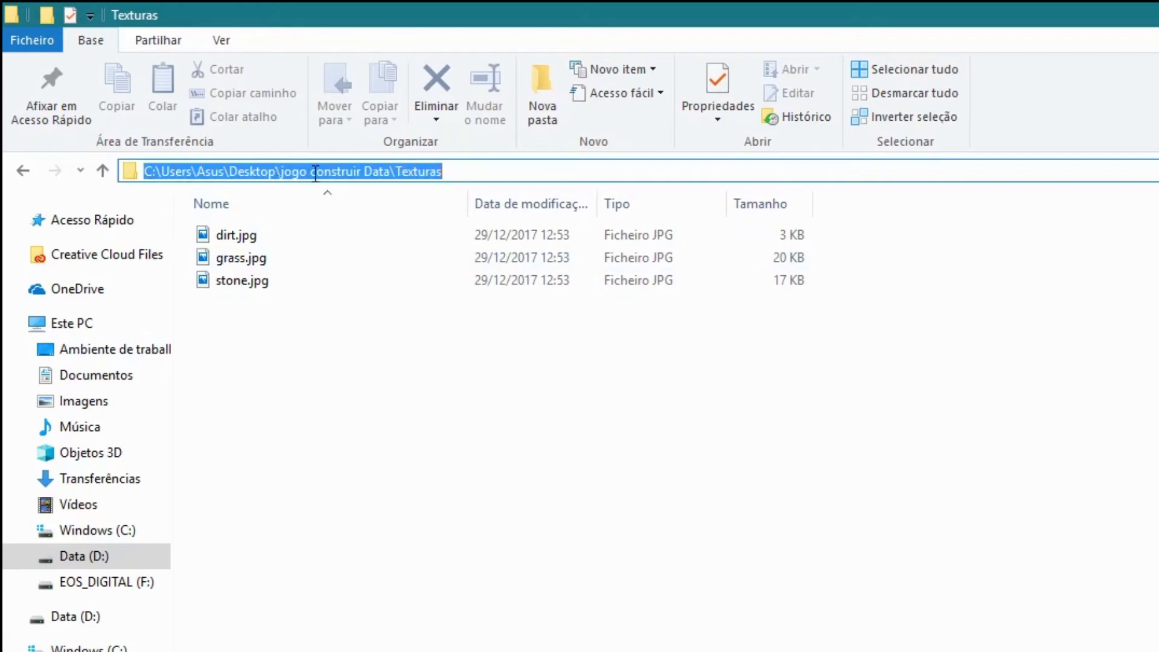
Append & "\jogo construir Data\Texturas" to the path, copying the Texturas name from Explorer.
type("&")
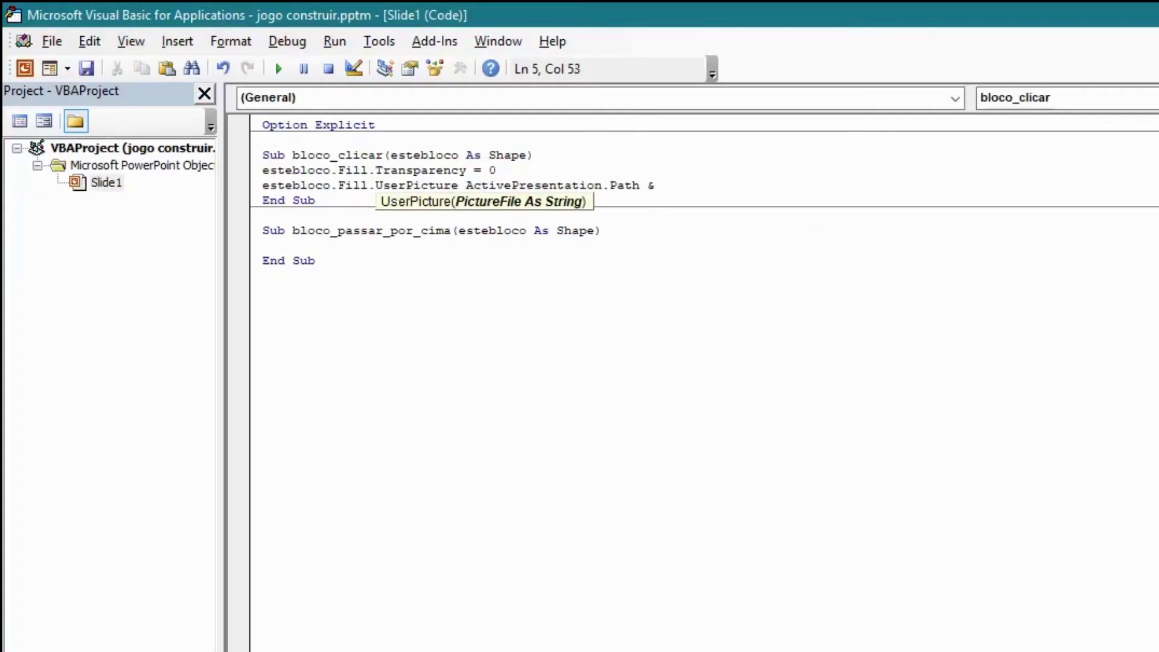
type(" \"\\")
type("jogo construir Data\\T")
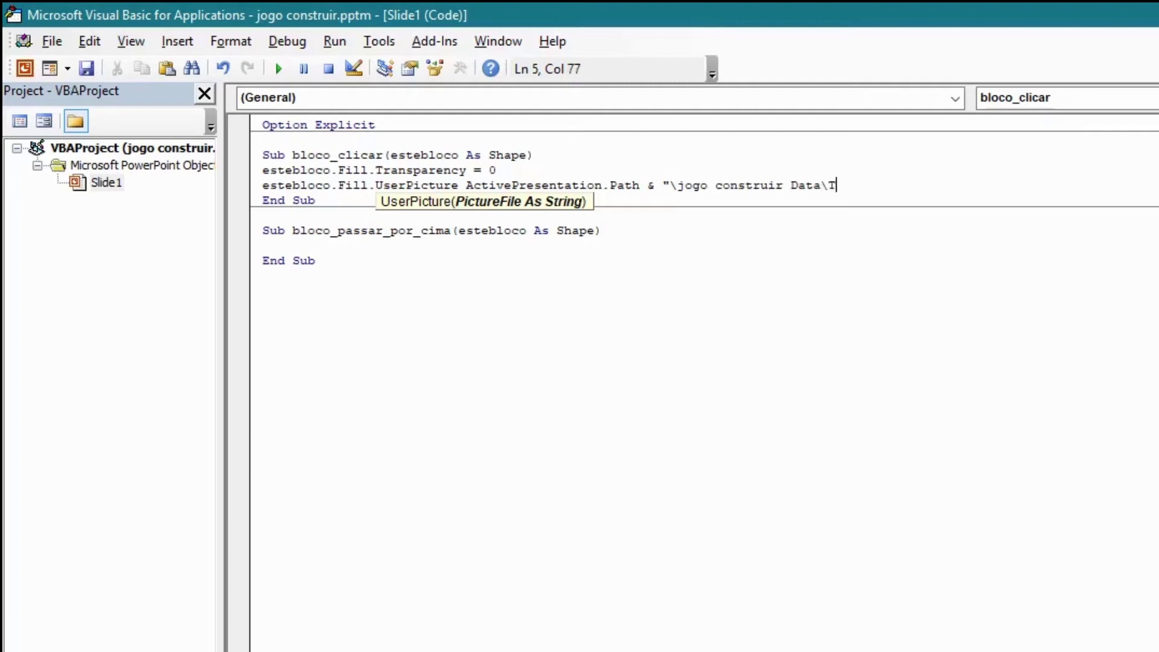
type("exturas")
key("alt+Tab")
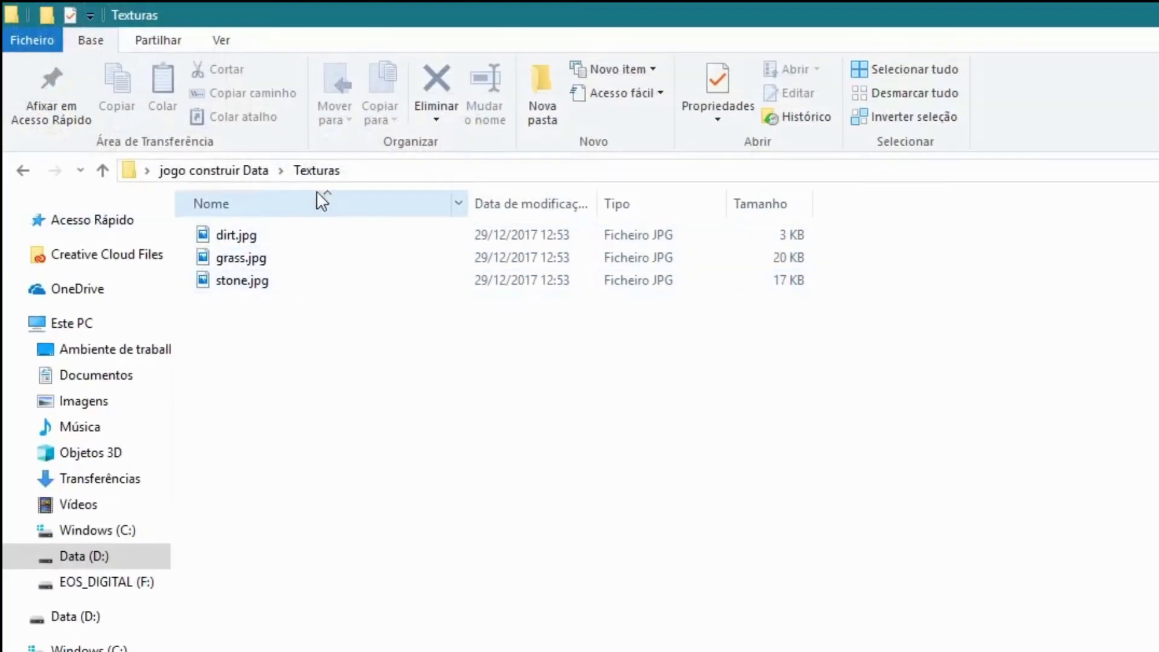
left_click(23, 172)
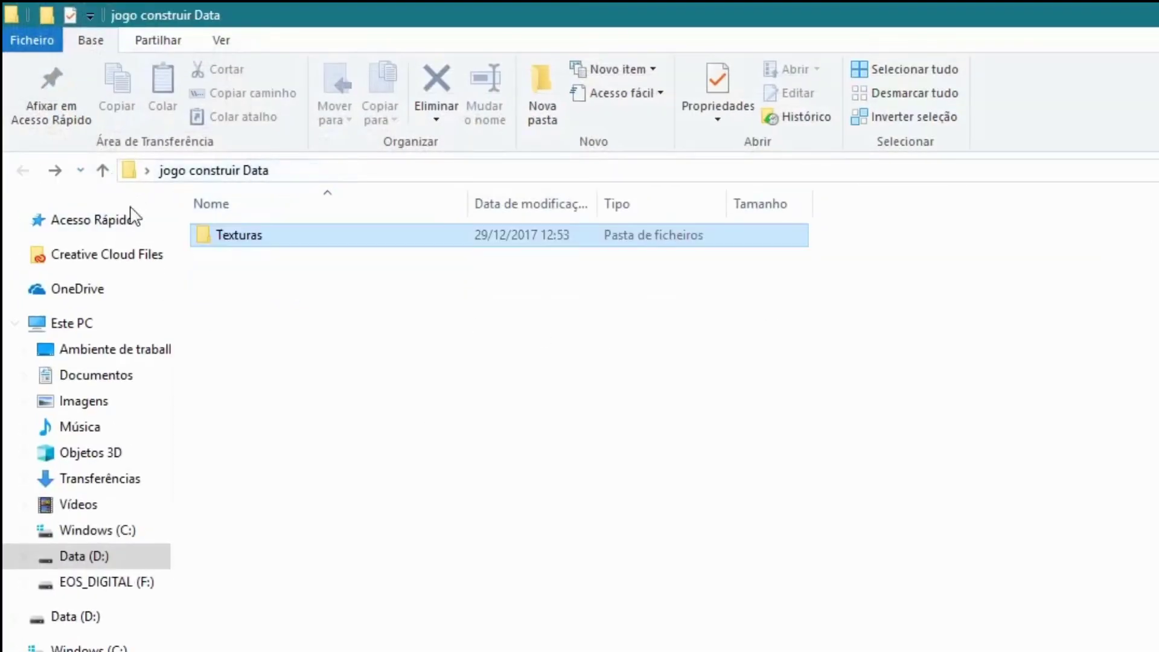
key("F2")
key("ctrl+c")
key("Escape")
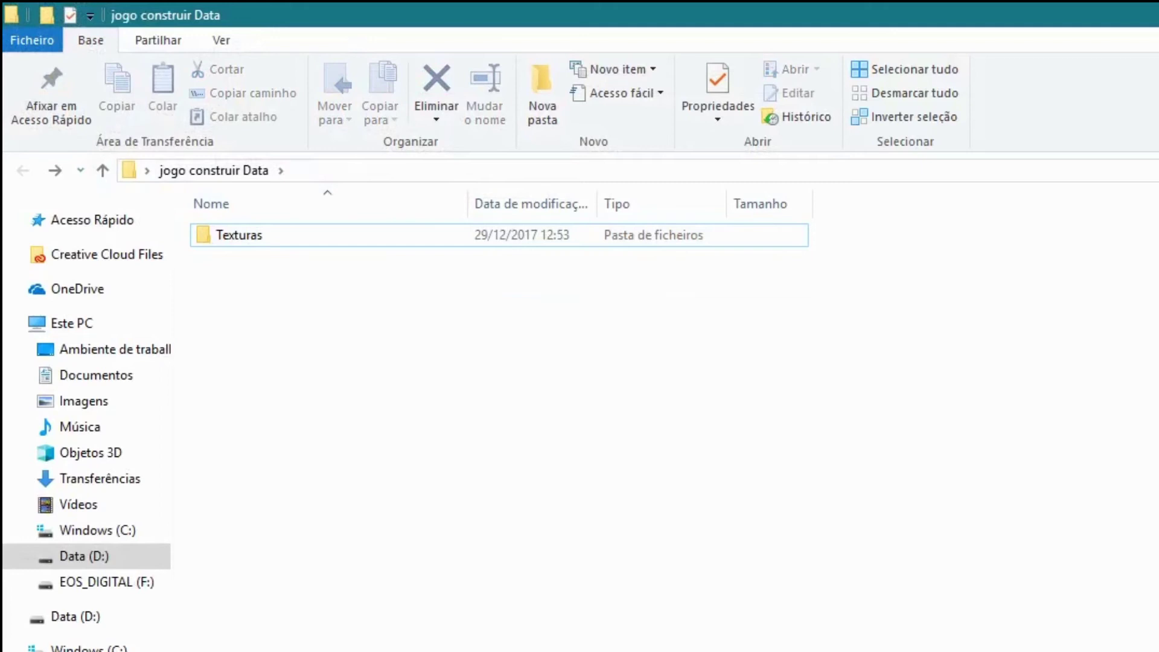
key("alt+Tab")
key("ctrl+v")
key("End")
key("alt+F11")
Draw a label control left of the slide and name it bloco in Properties.
scroll(604, 295, "down", 2, "ctrl")
left_click(444, 95)
left_click_drag(269, 476, 331, 504)
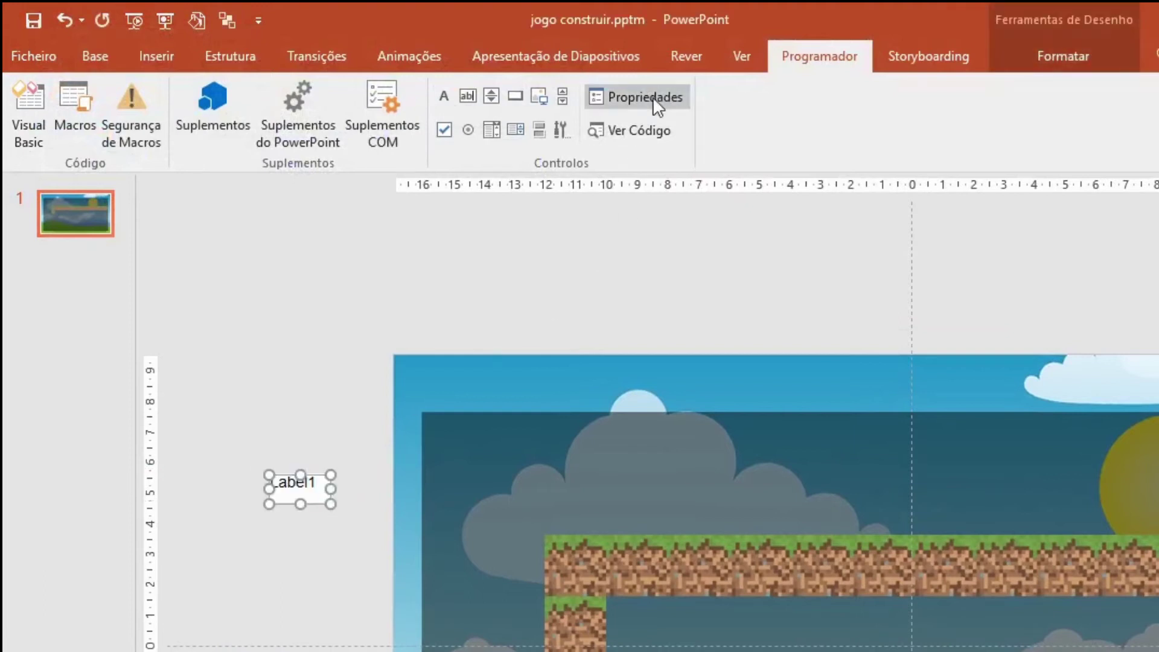
left_click(653, 98)
type("bloco")
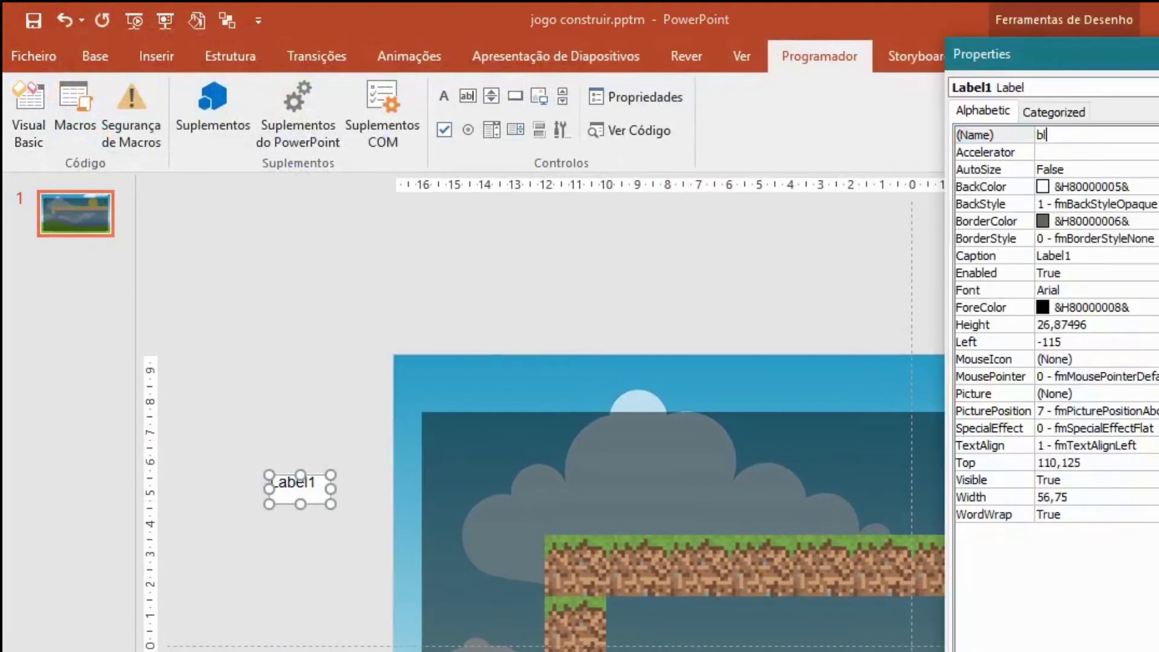
key("Return")
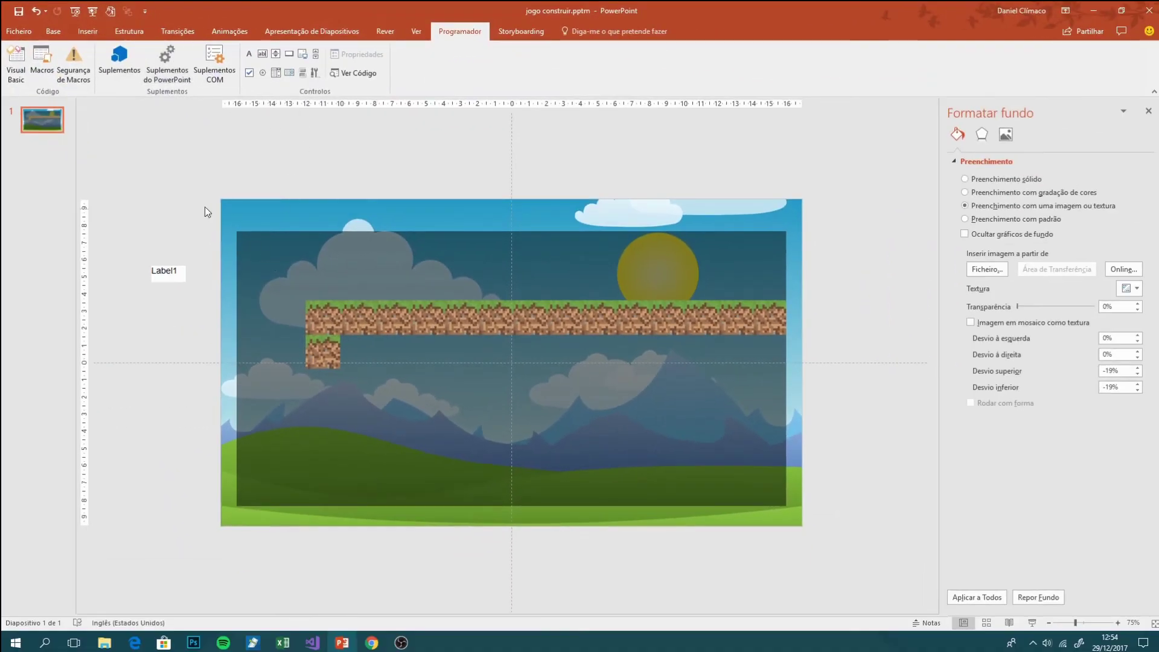
Nudge the grid pictures down and draw a rectangle across the top of the slide.
left_click_drag(205, 206, 873, 589)
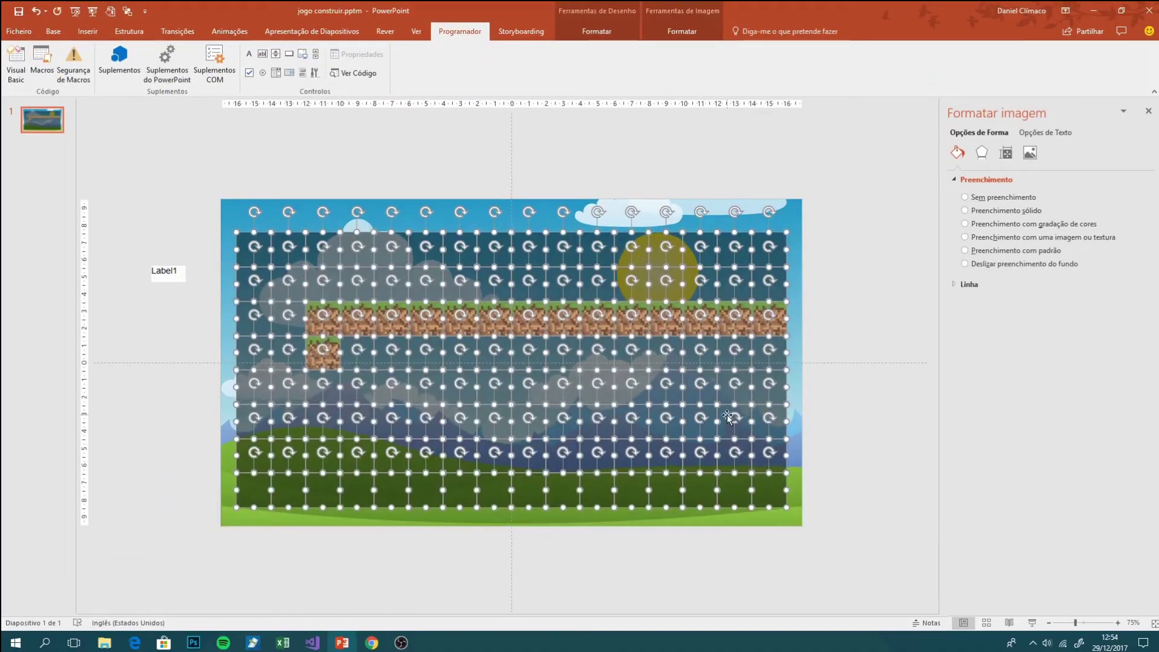
left_click_drag(727, 416, 727, 424)
left_click(88, 30)
left_click(241, 75)
left_click(231, 158)
left_click_drag(221, 199, 802, 231)
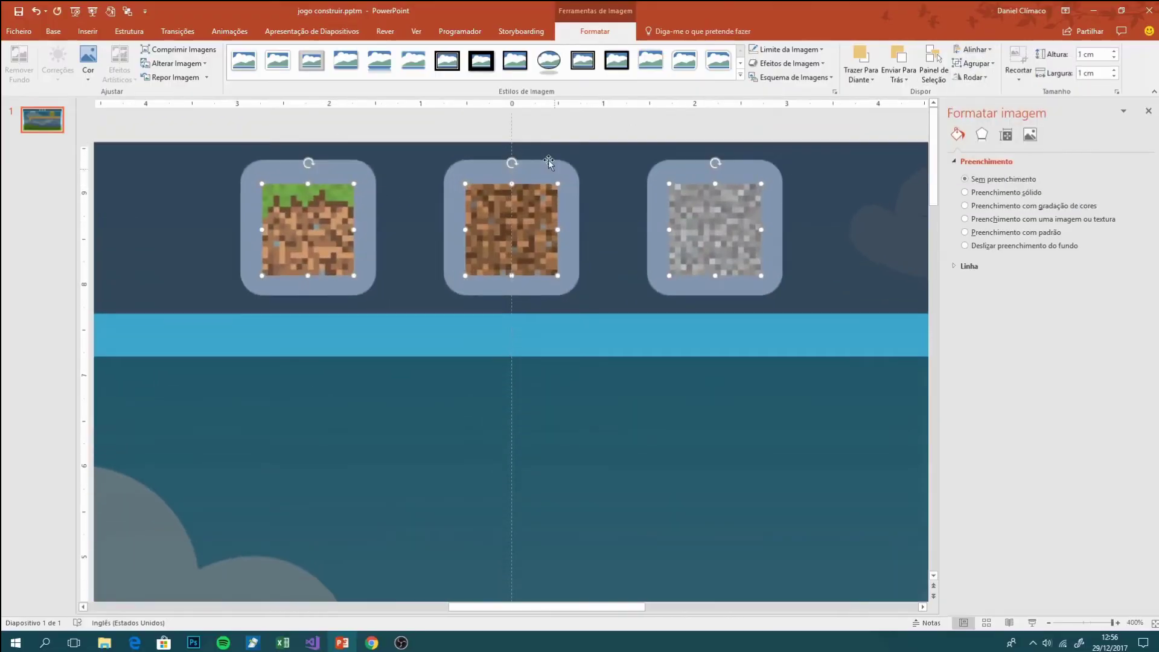
Cover the grass tile with a black rectangle at 100% transparency, then open the code editor.
left_click(87, 31)
left_click(235, 66)
left_click(257, 107)
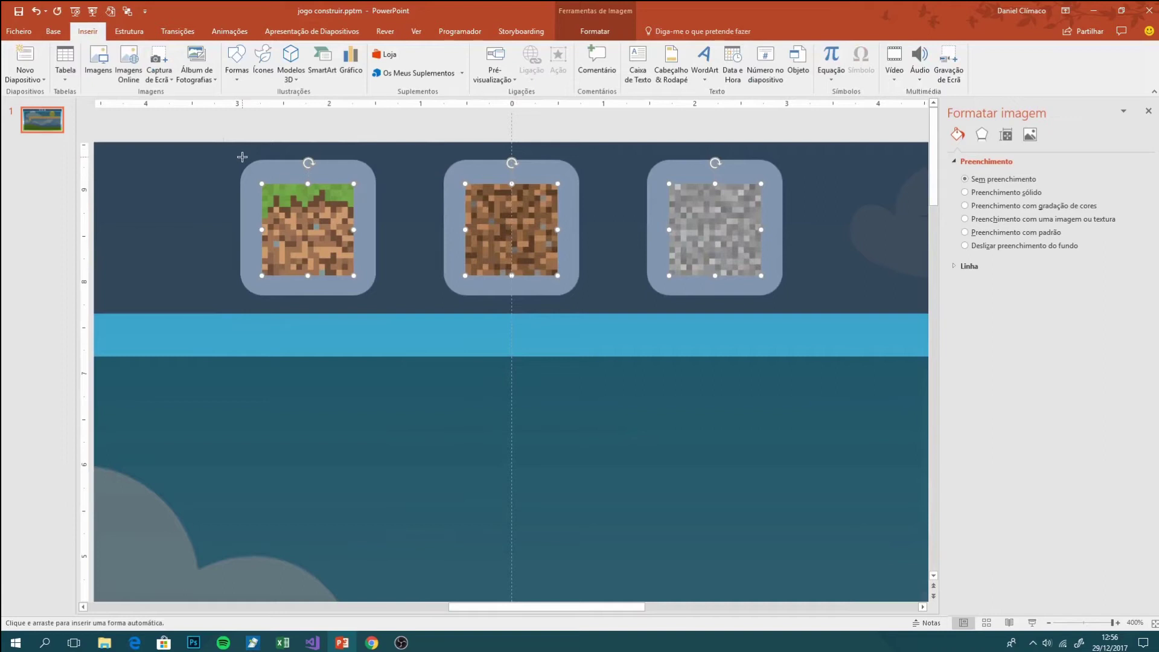
left_click_drag(241, 158, 376, 296)
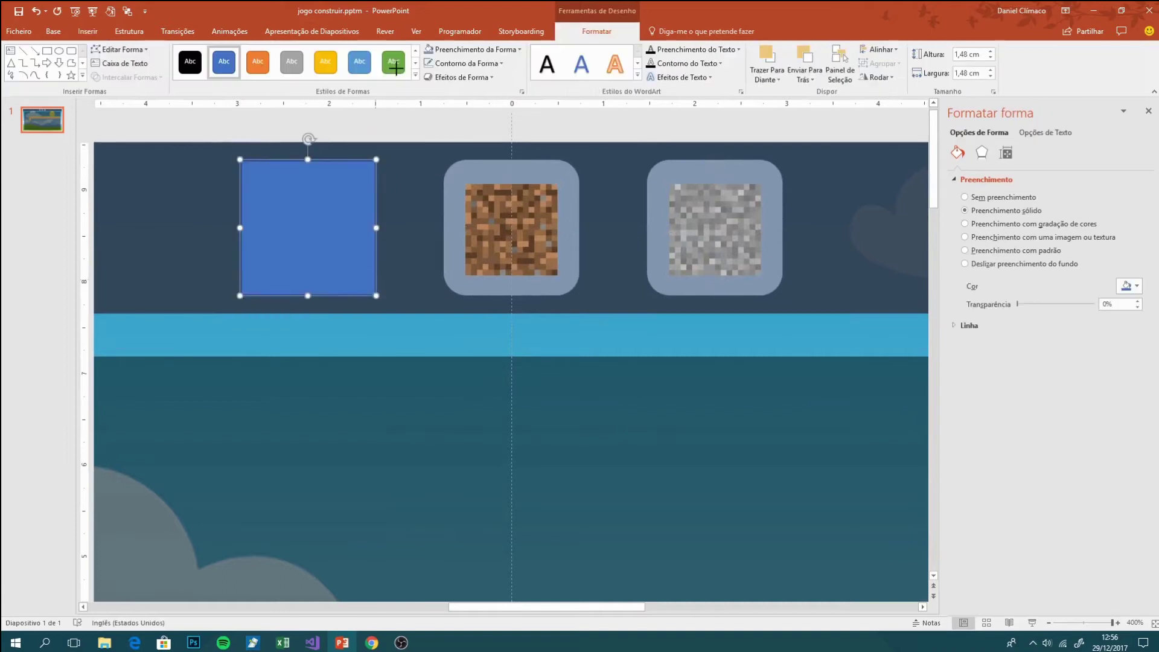
left_click(1126, 286)
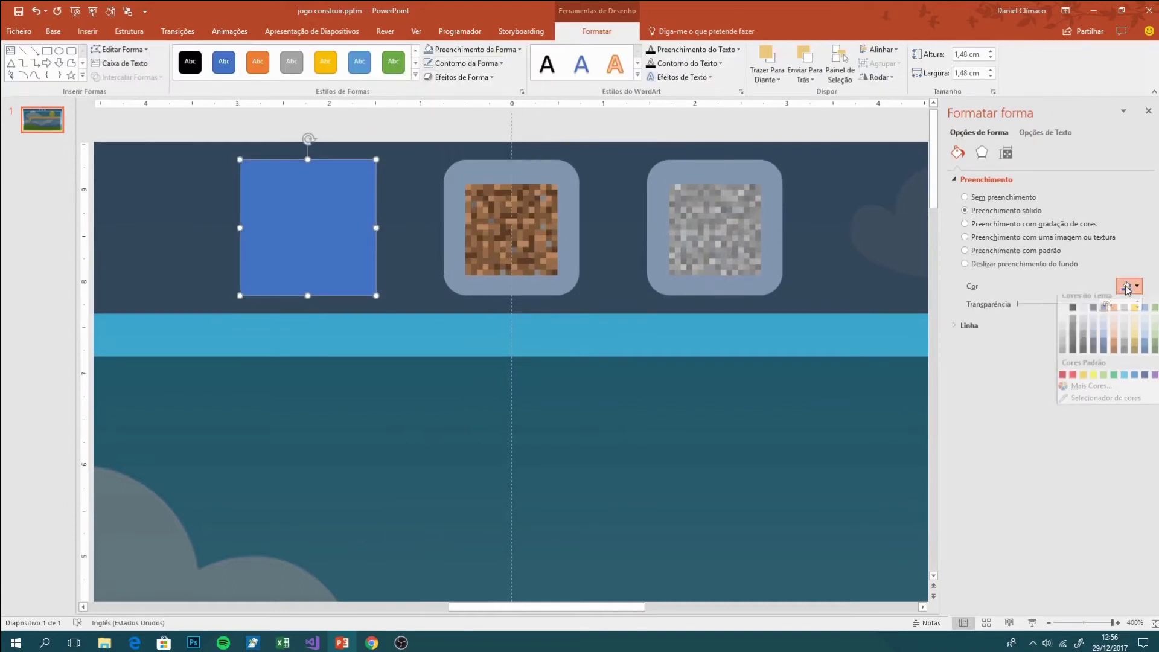
left_click(1072, 308)
left_click_drag(1019, 305, 1146, 310)
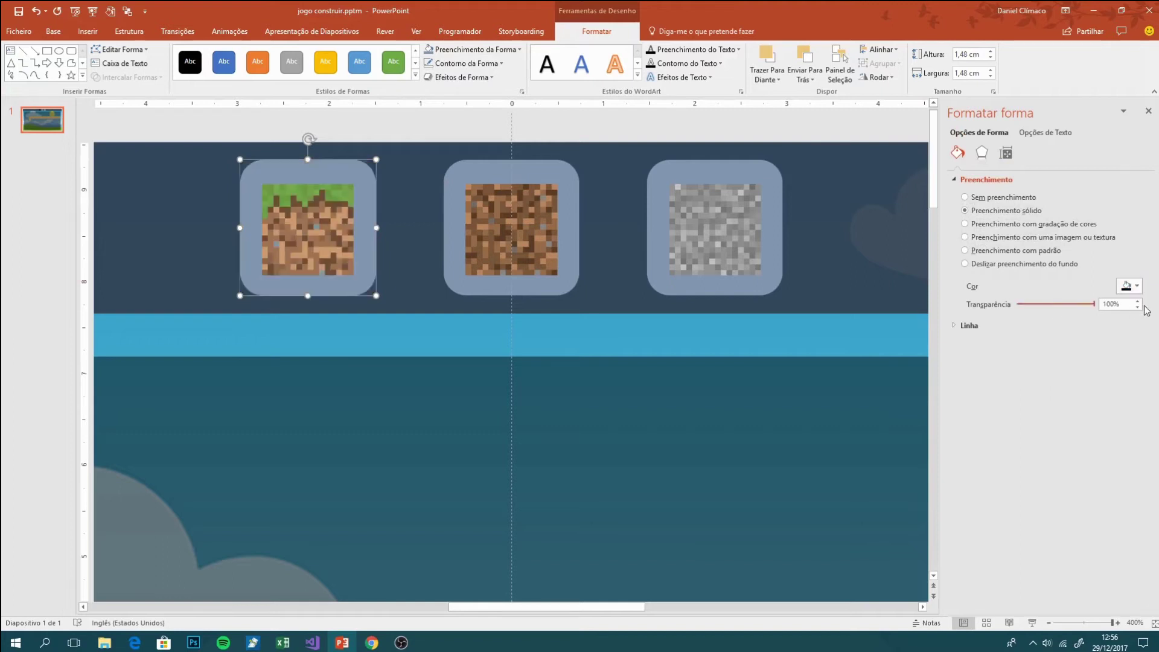
left_click_drag(290, 192, 328, 230)
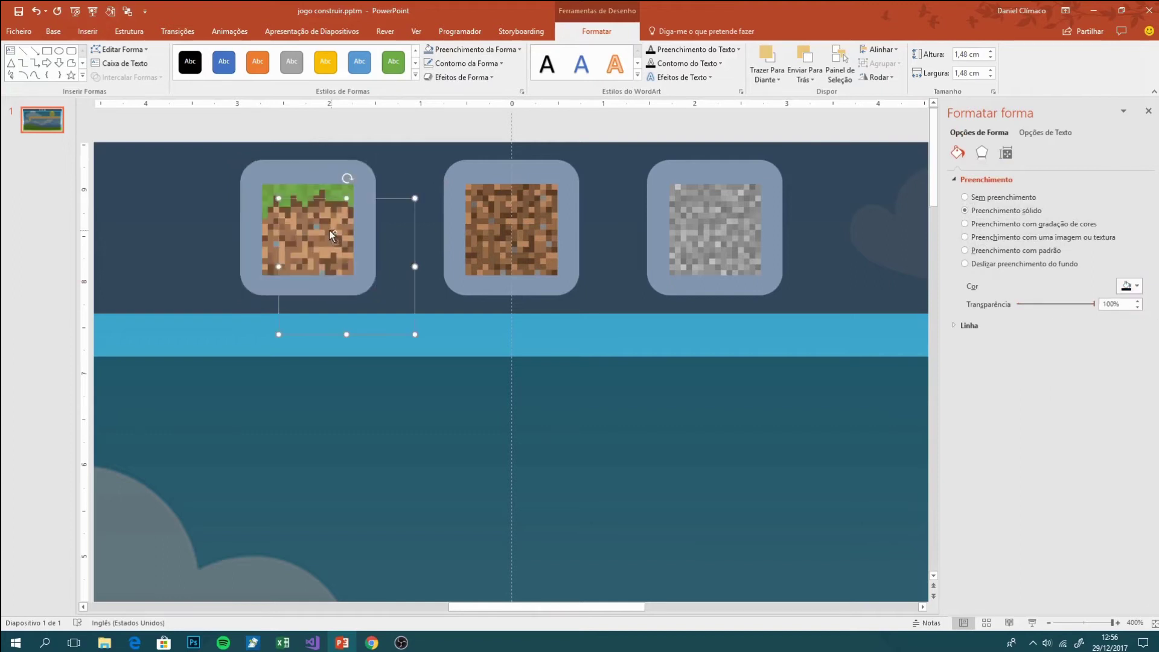
left_click(459, 31)
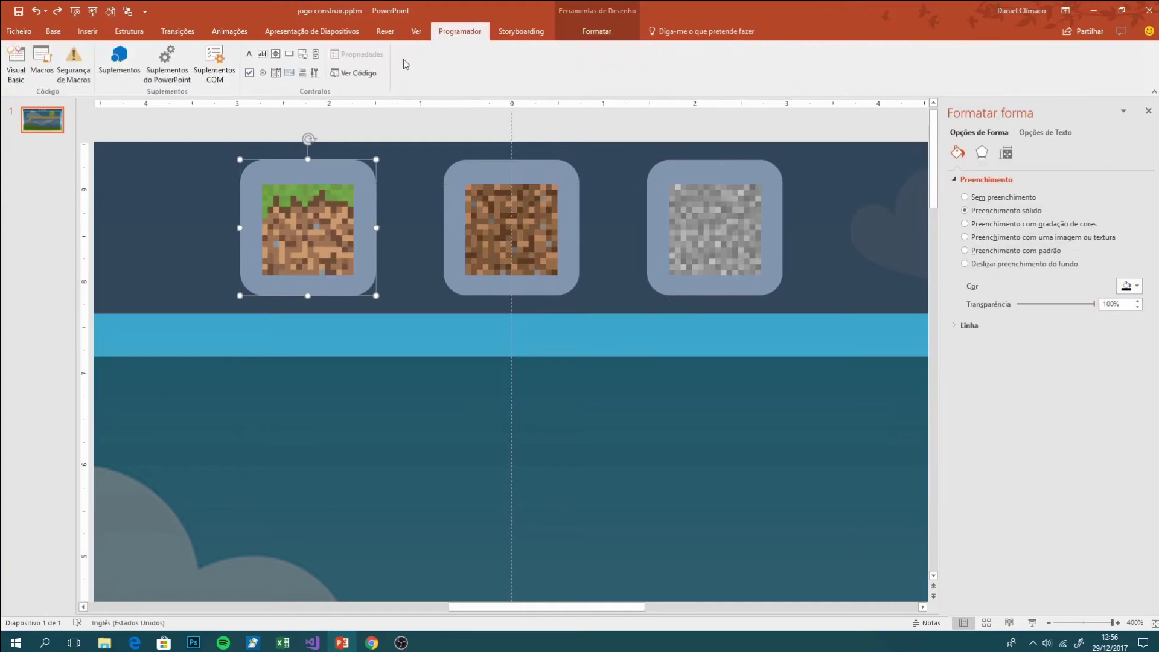
left_click(353, 64)
Add an empty selecionar_textura(oShp As Shape) sub below Option Explicit.
key("Return")
key("Return")
key("Up")
type("Sub selecionar_textura")
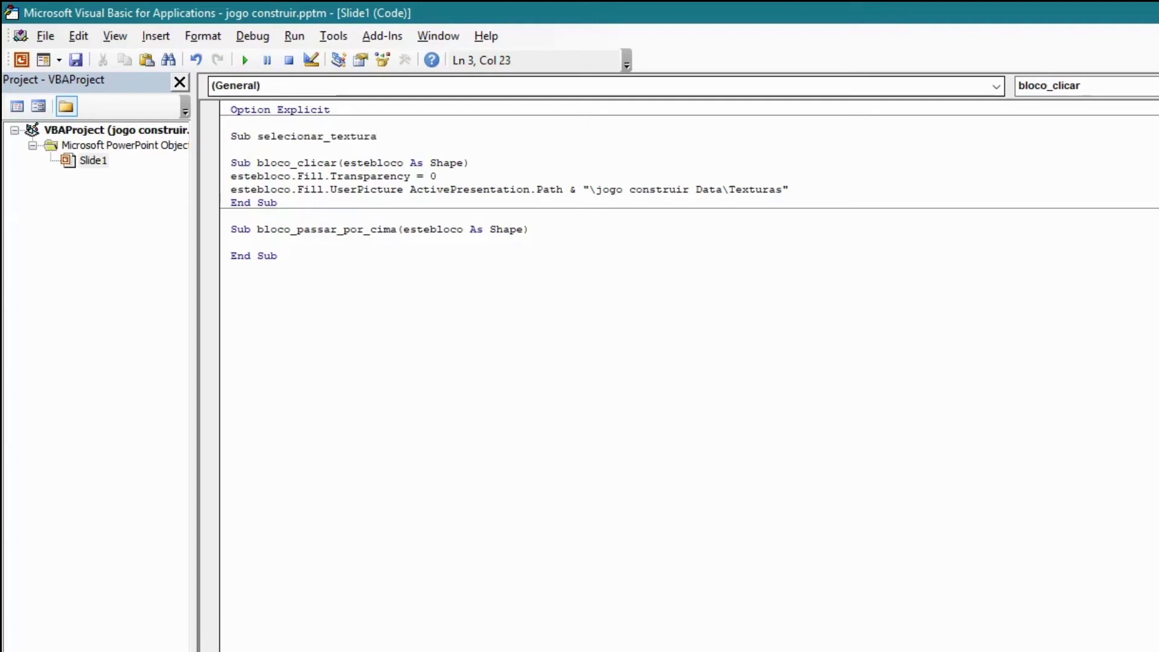
key("Return")
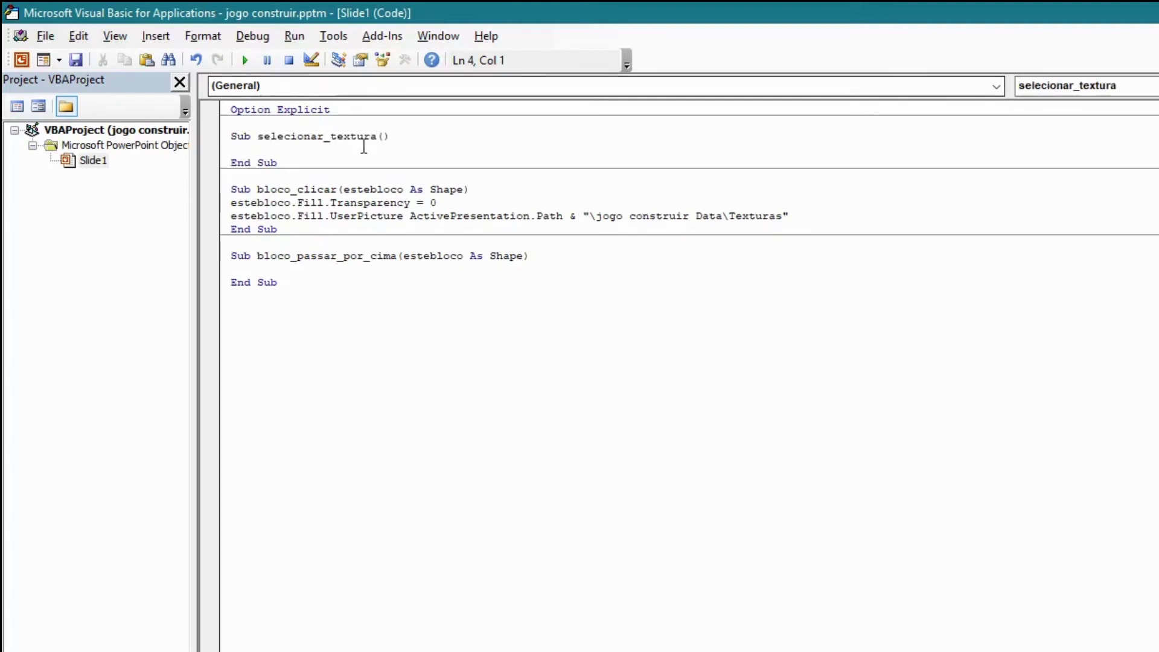
left_click_drag(341, 189, 230, 176)
left_click(384, 136)
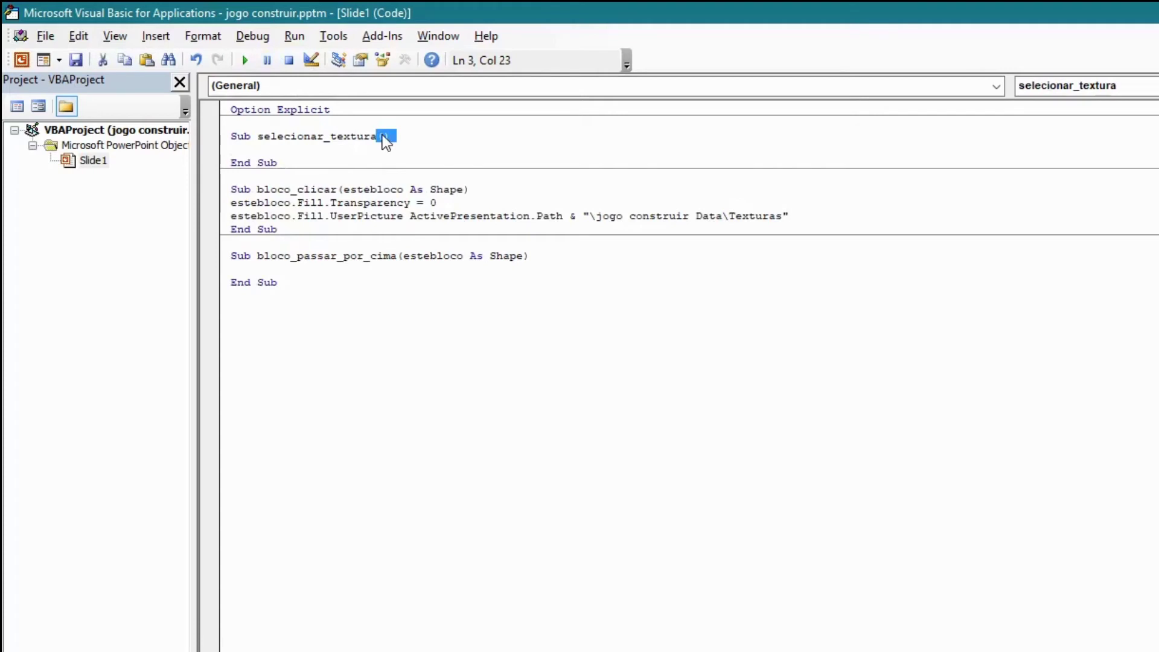
type("oShp A")
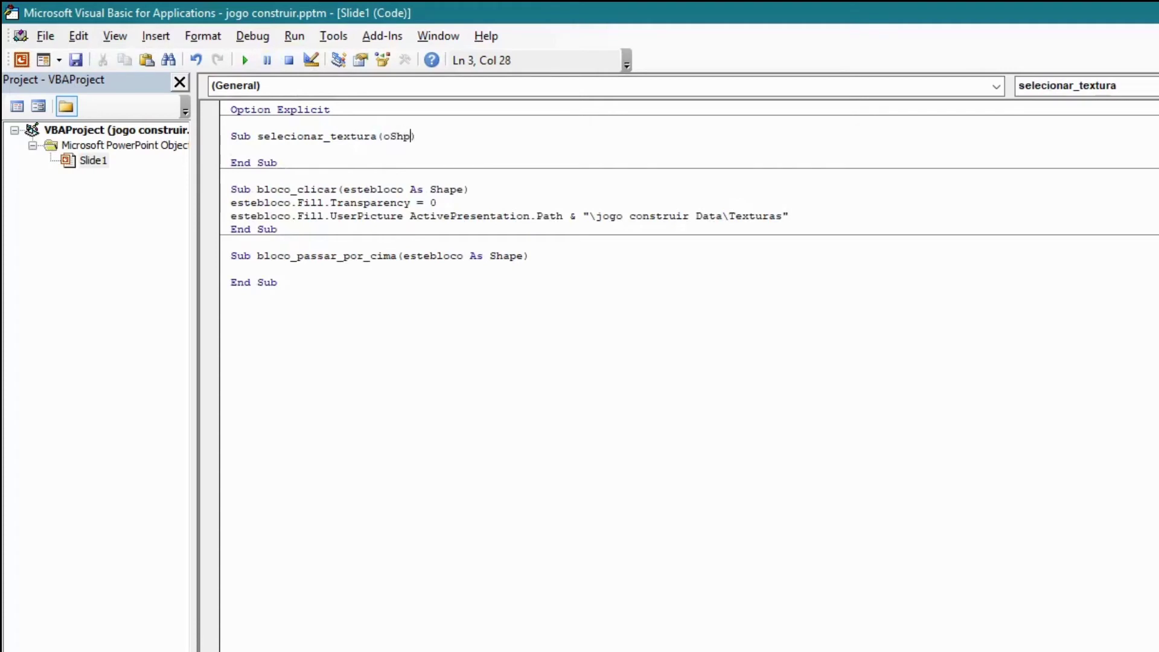
type("s Shape")
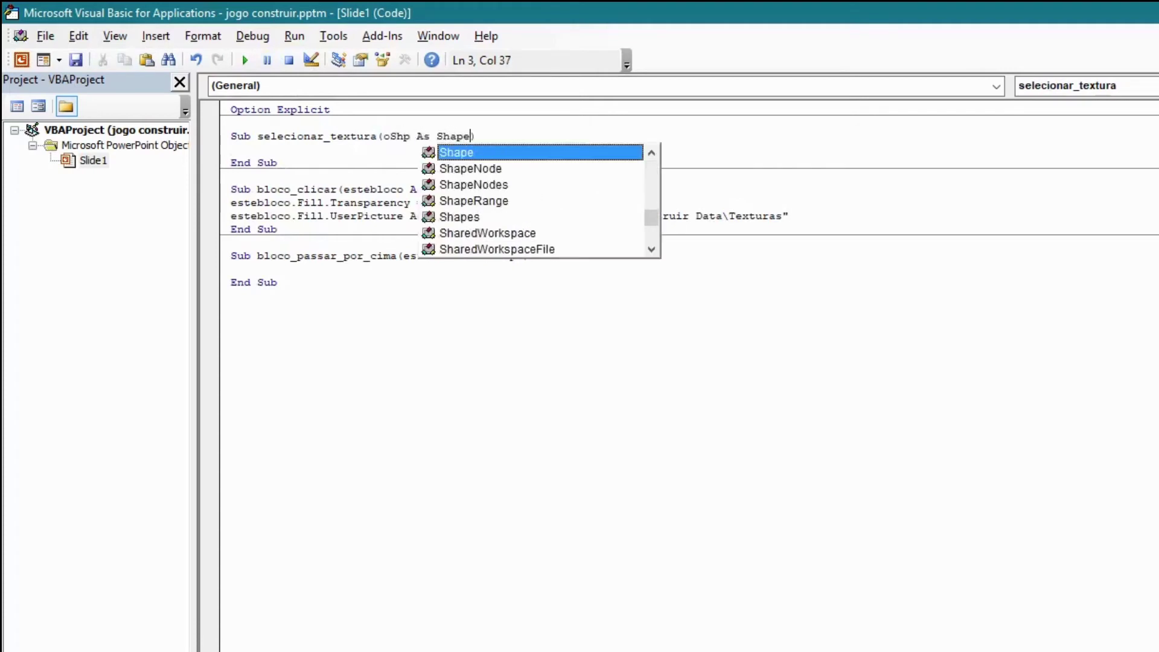
Replace all four estebloco occurrences with oShp, then return to PowerPoint.
double_click(391, 136)
key("ctrl+c")
double_click(384, 189)
key("ctrl+v")
double_click(262, 202)
key("ctrl+v")
double_click(265, 216)
key("ctrl+v")
double_click(423, 256)
key("ctrl+v")
left_click(427, 203)
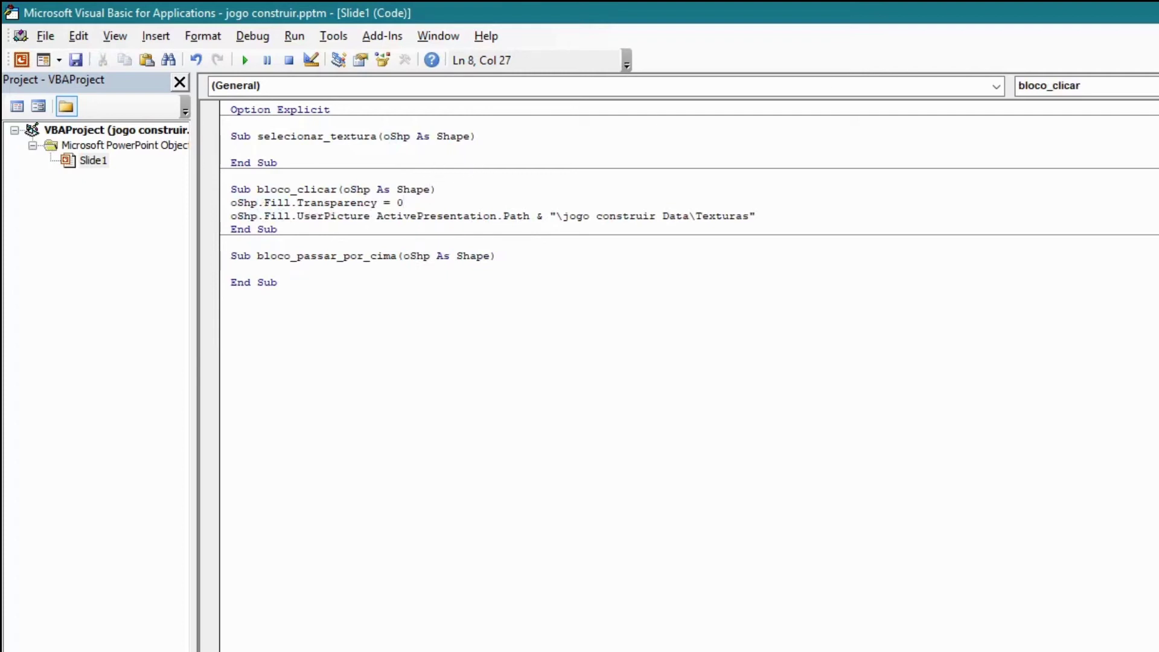
key("alt+F11")
scroll(978, 477, "down", 3)
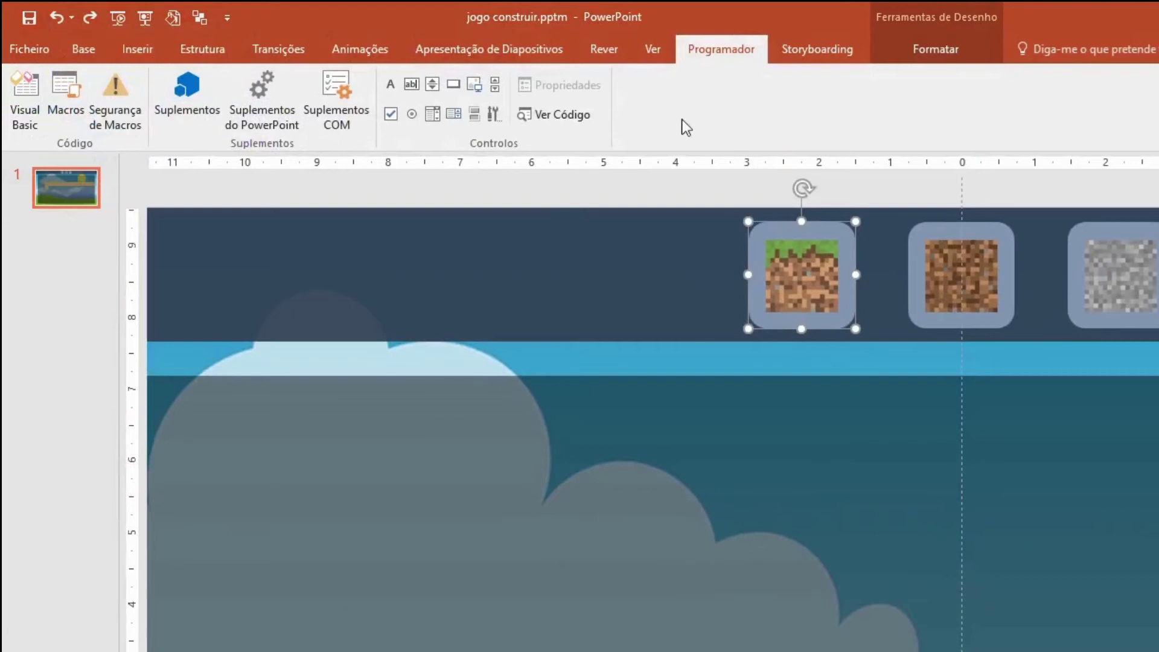
Make clicking the grass button run the Slide1.selecionar_textura macro.
left_click(138, 49)
left_click(875, 97)
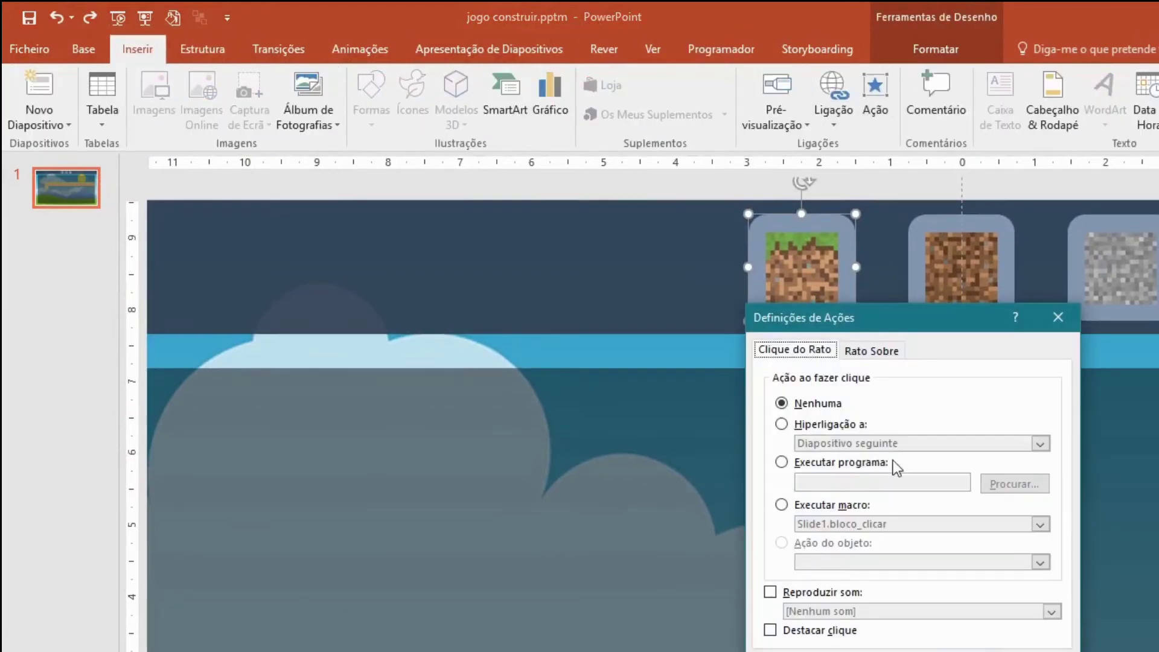
left_click(857, 510)
left_click(865, 524)
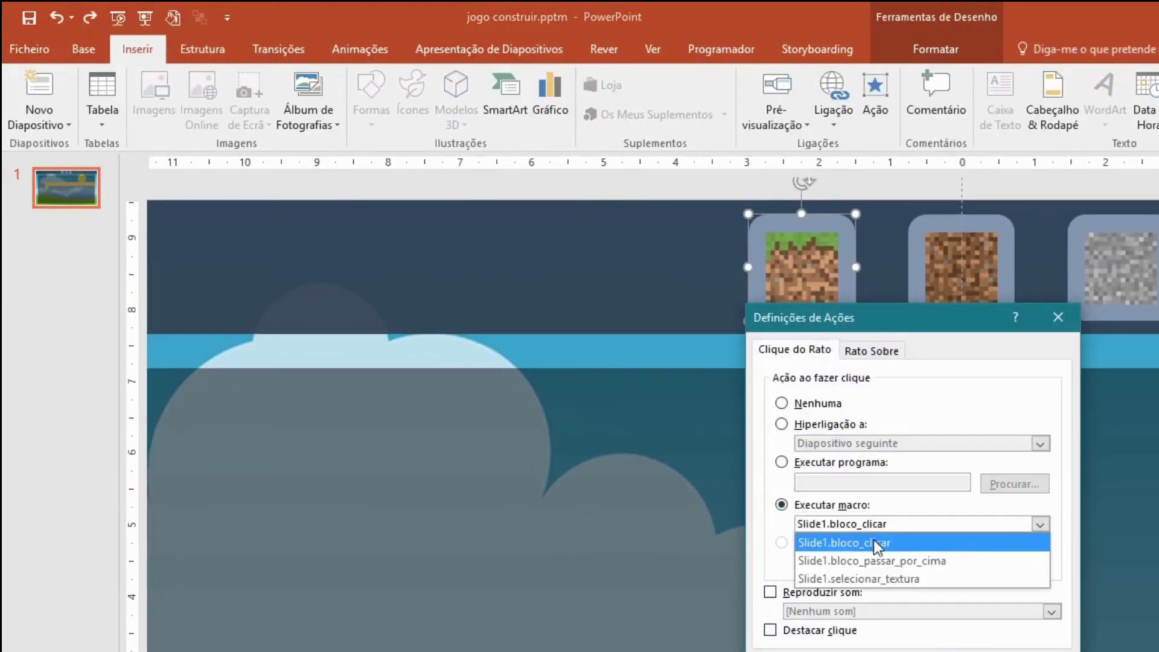
left_click(885, 578)
key("Return")
Rename the label control from bloco to textura in its Properties.
scroll(220, 370, "down", 3)
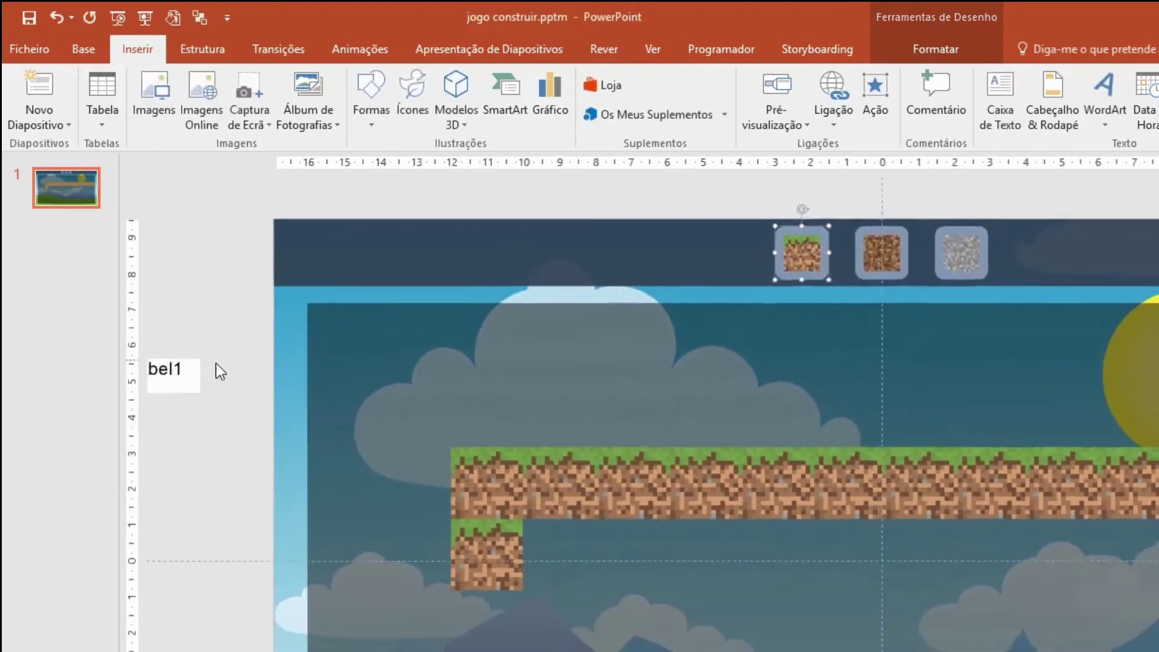
left_click(282, 435)
left_click(721, 49)
left_click(579, 85)
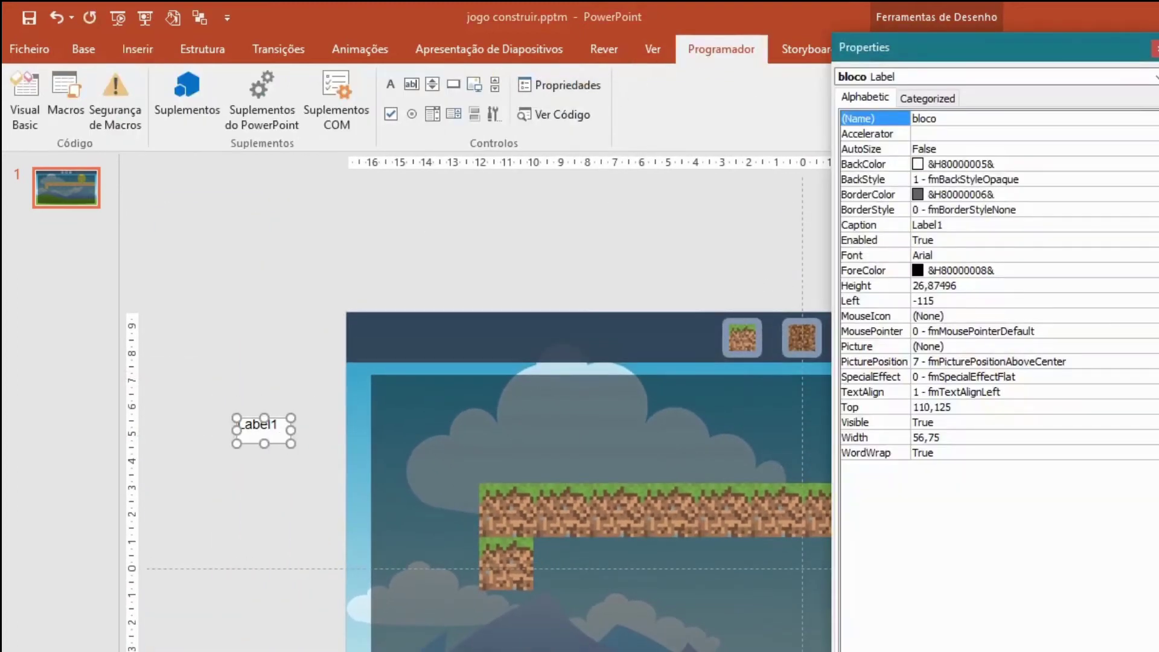
double_click(990, 121)
type("textura")
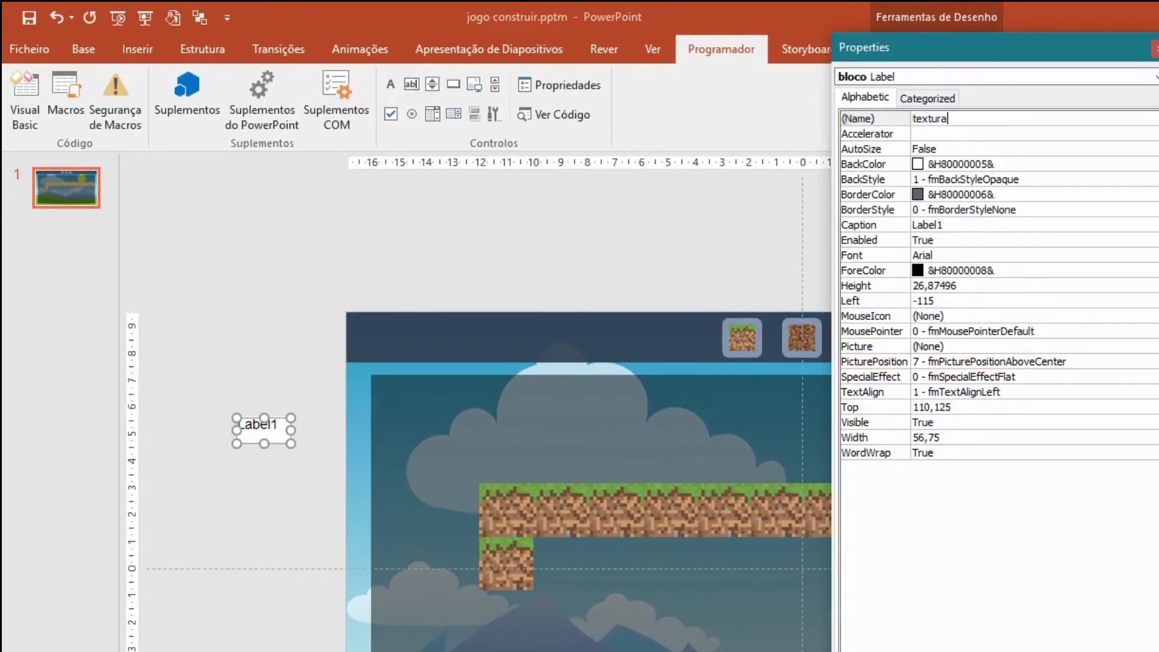
key("Return")
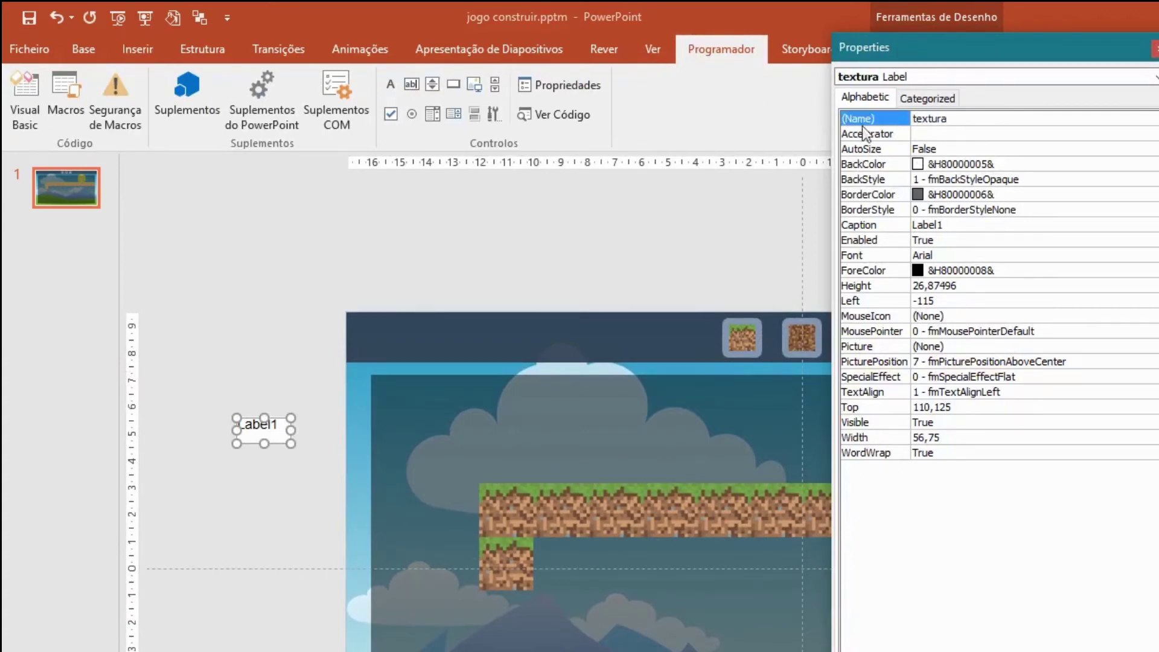
left_click(1154, 48)
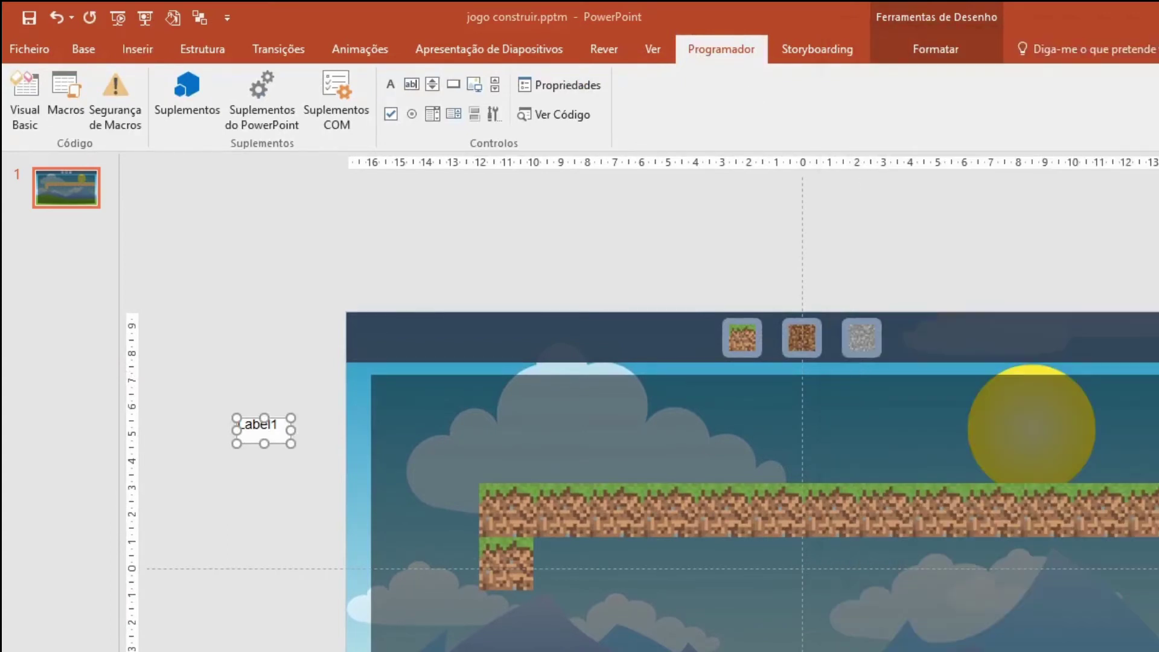
Nudge the dirt block into line with the grass and stone blocks, then open the slide's code.
left_click(752, 321)
left_click(803, 338)
scroll(813, 360, "up", 3)
left_click(772, 258)
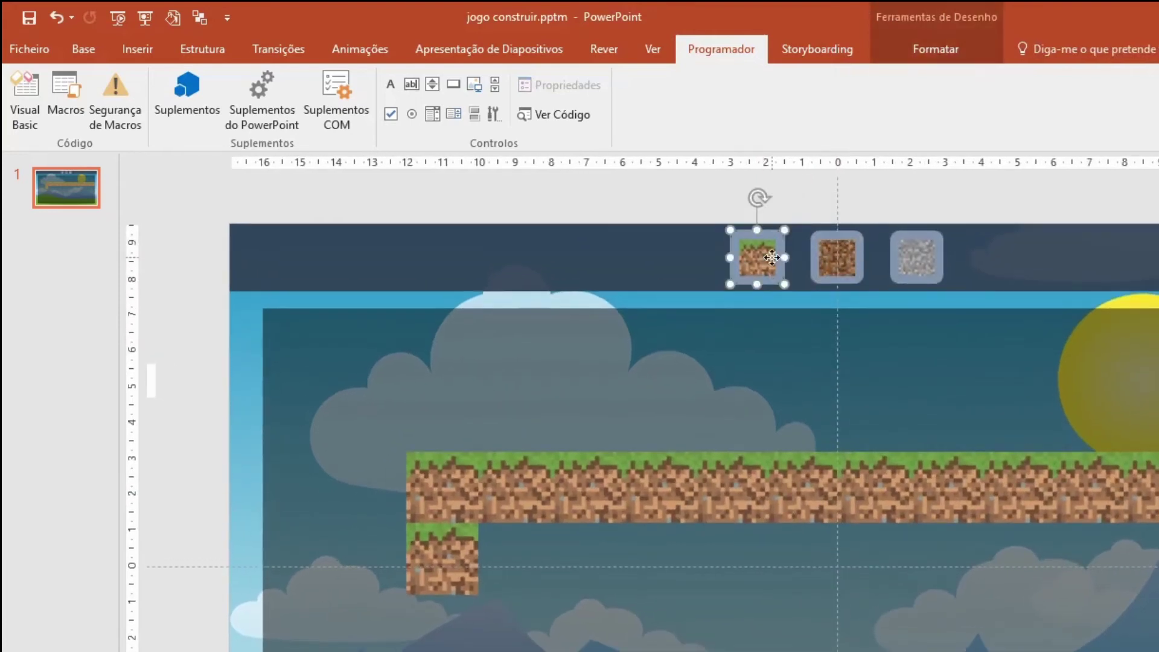
scroll(964, 451, "up", 4)
left_click_drag(972, 290, 935, 269)
left_click(1095, 278)
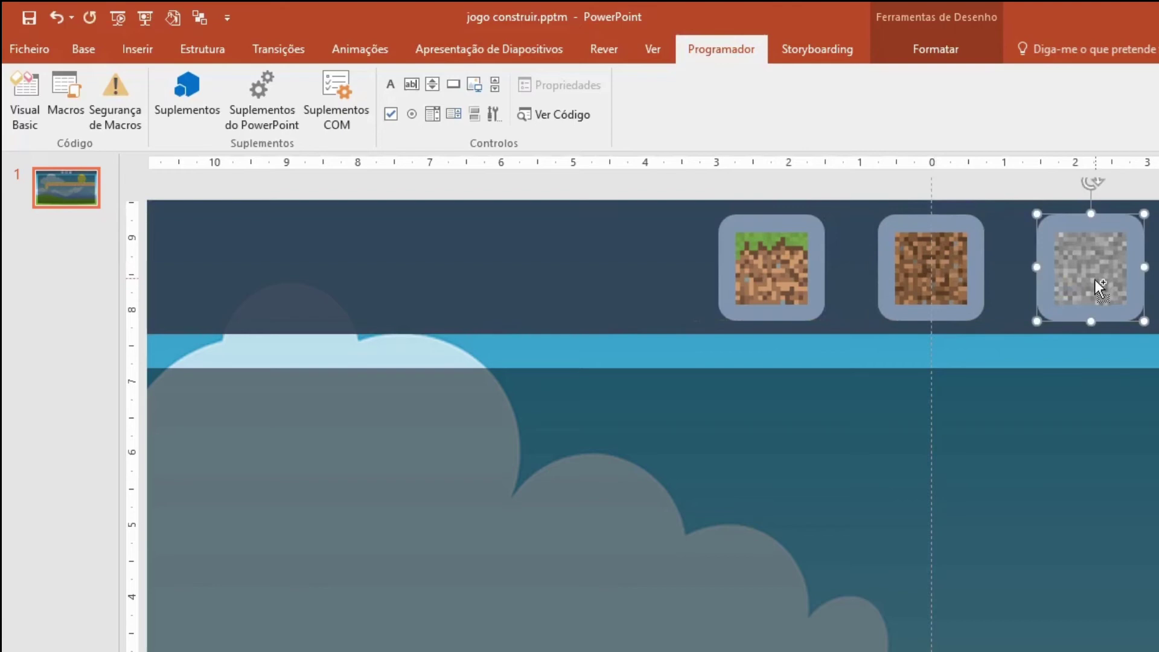
left_click(553, 114)
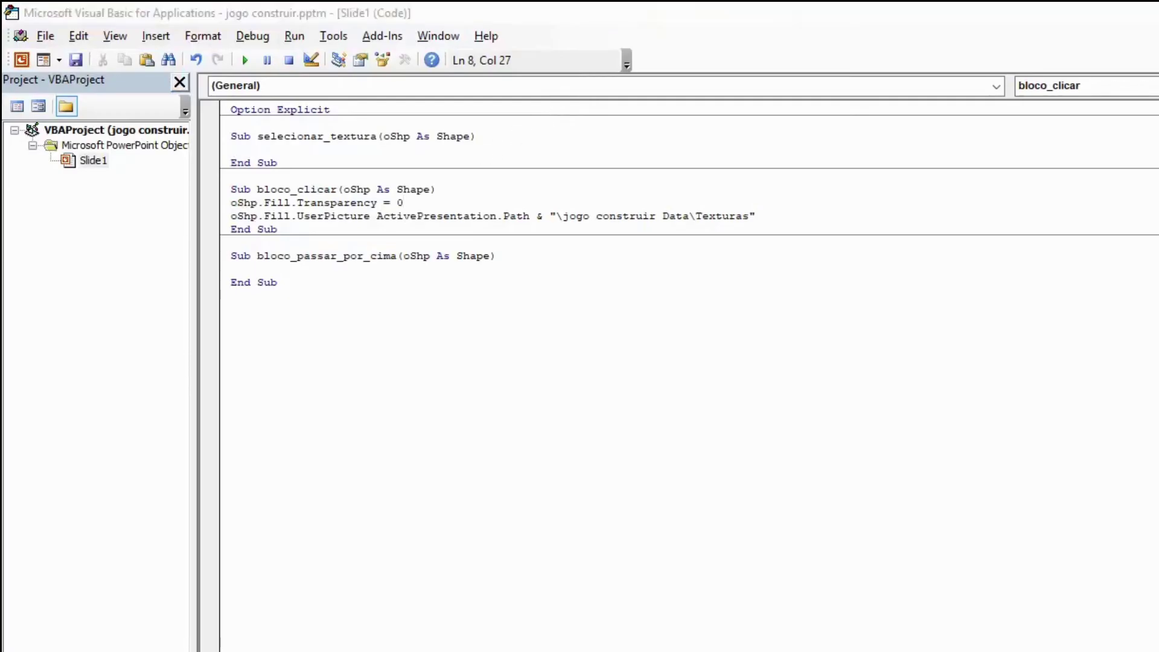
Open the slide's shape list for the grass button and launch Notepad for notes.
left_click(822, 266)
left_click(966, 58)
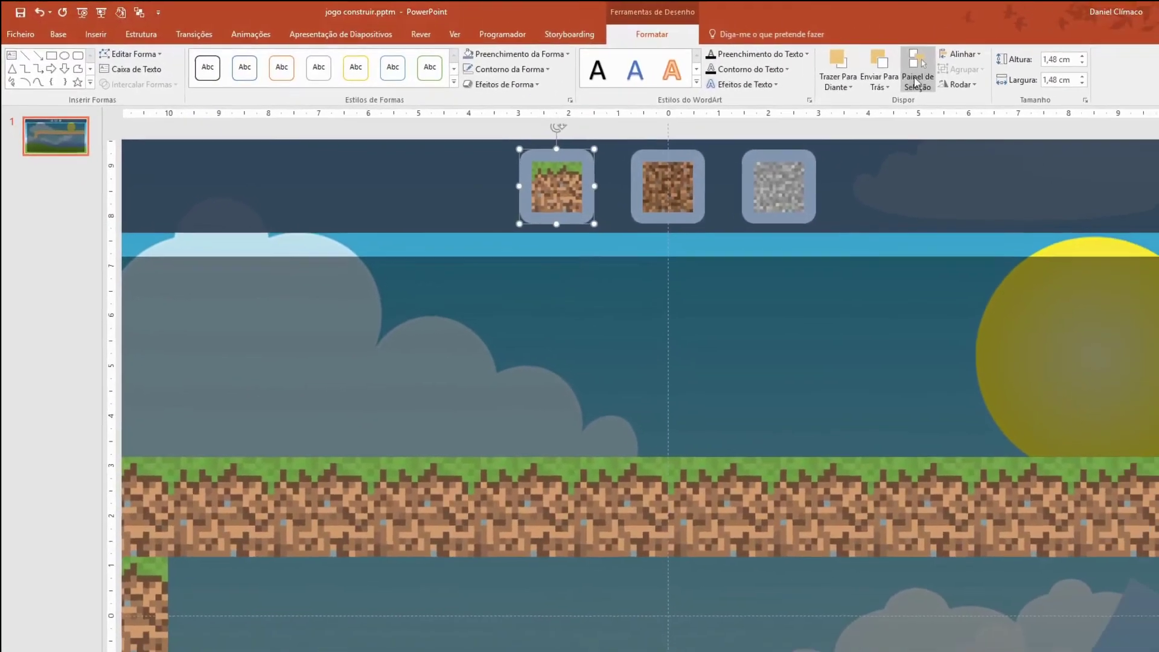
left_click(838, 66)
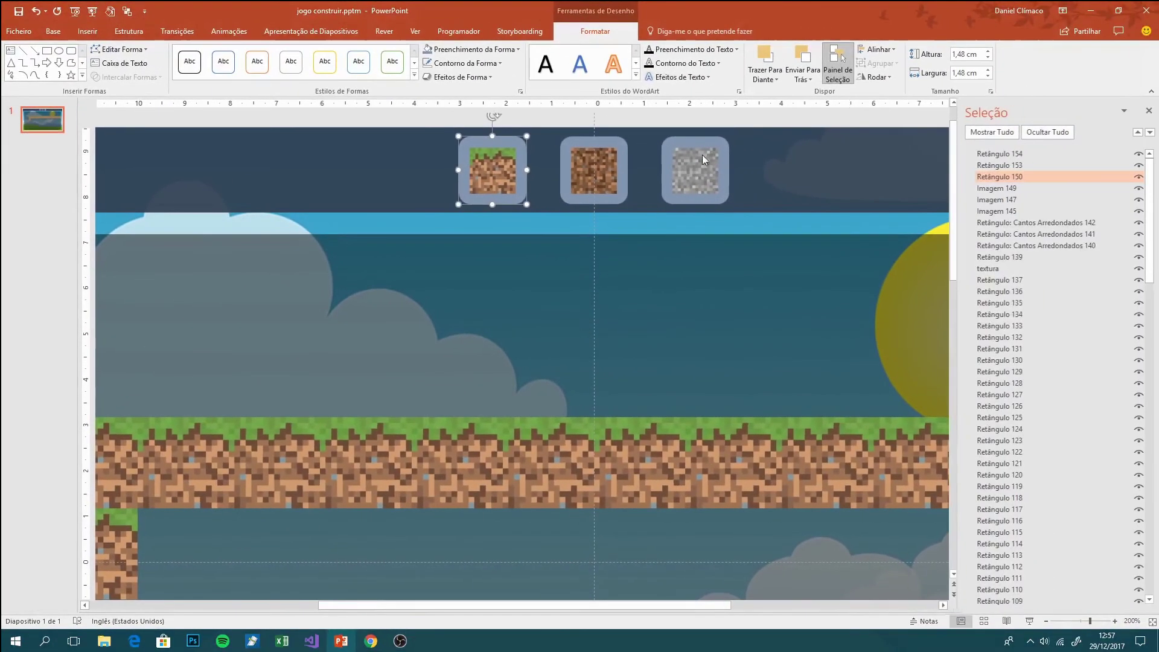
key("super")
type("bloco")
key("Return")
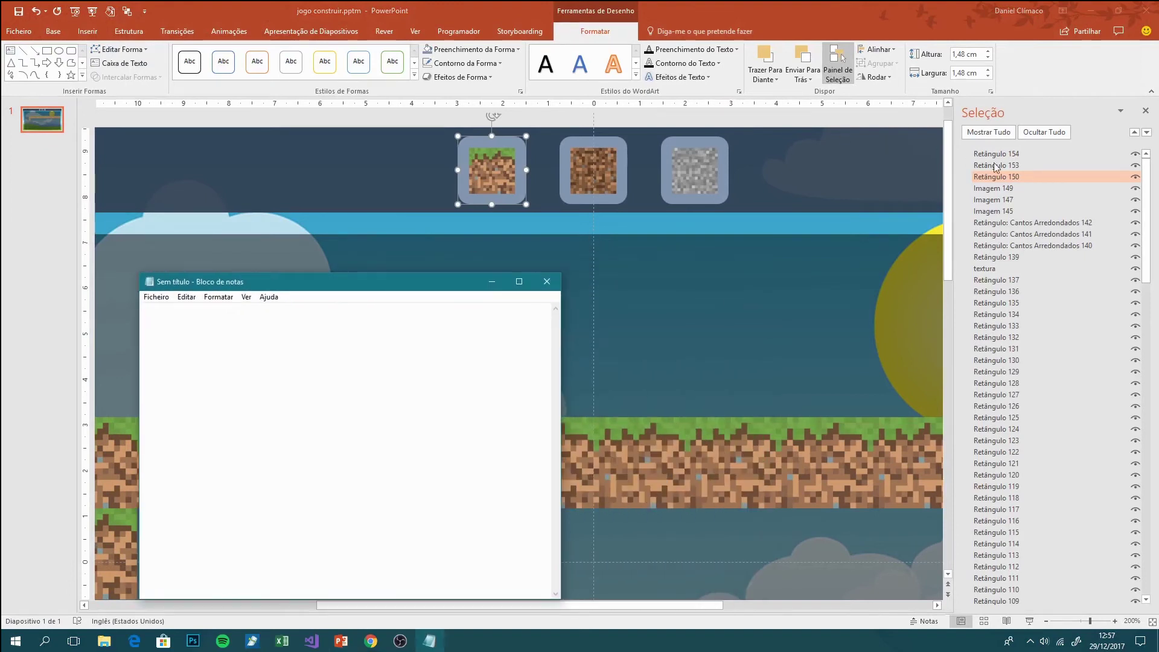
Look up the stone button's exact fill colour values.
left_click(1008, 182)
left_click(1011, 222)
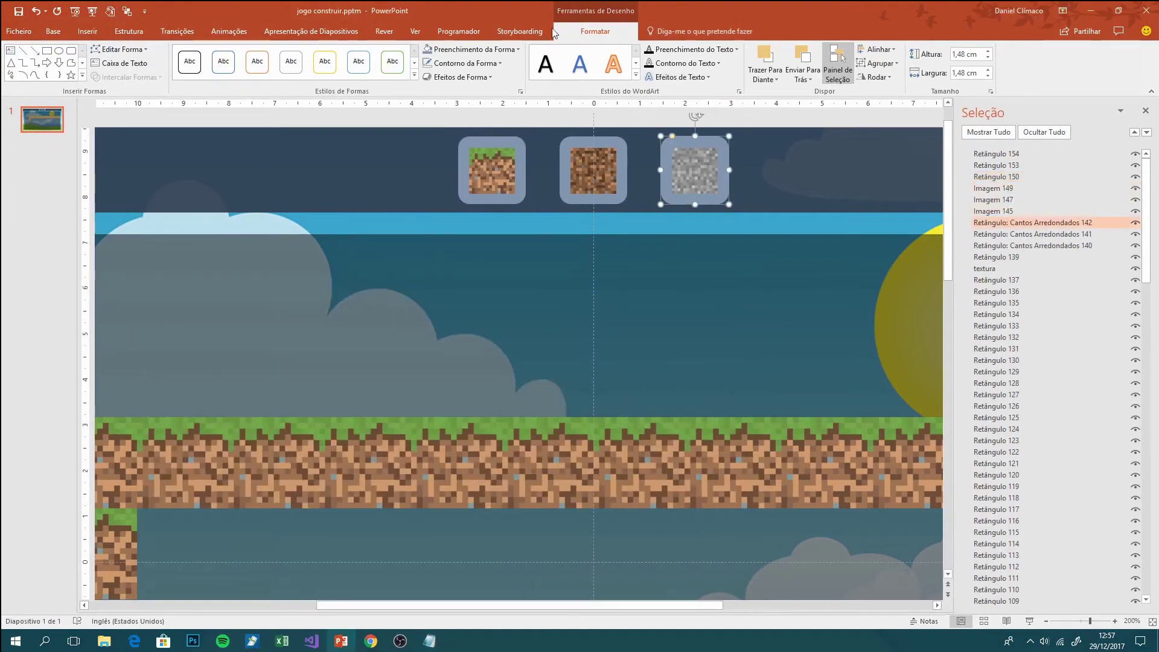
left_click(483, 49)
left_click(468, 181)
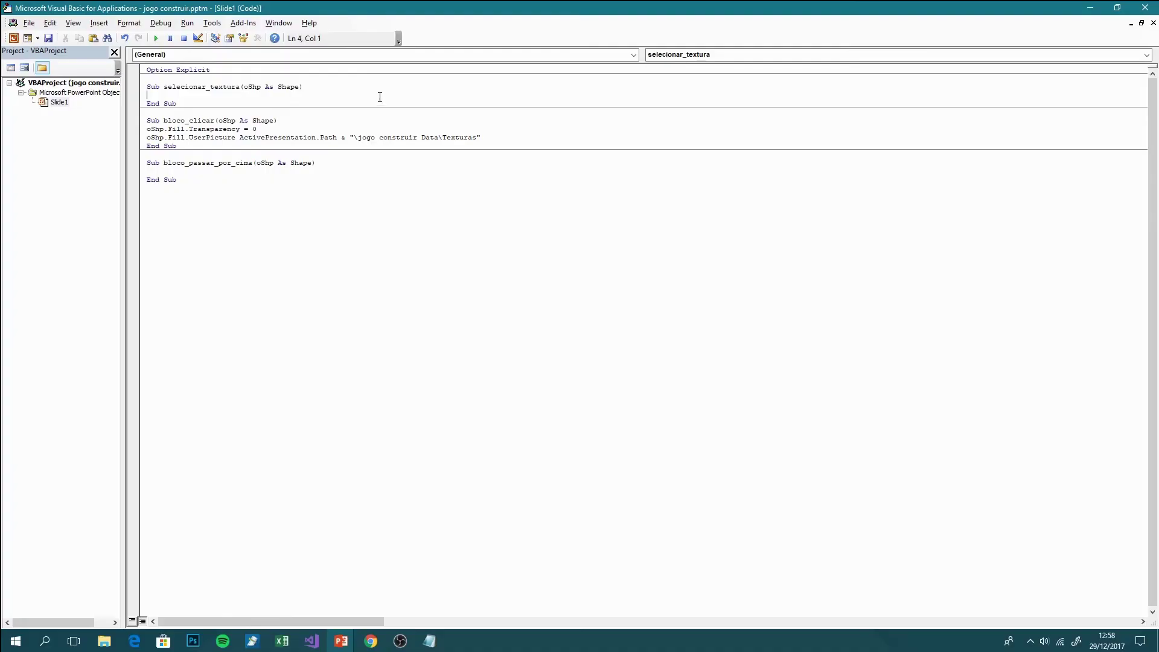
left_click(1145, 8)
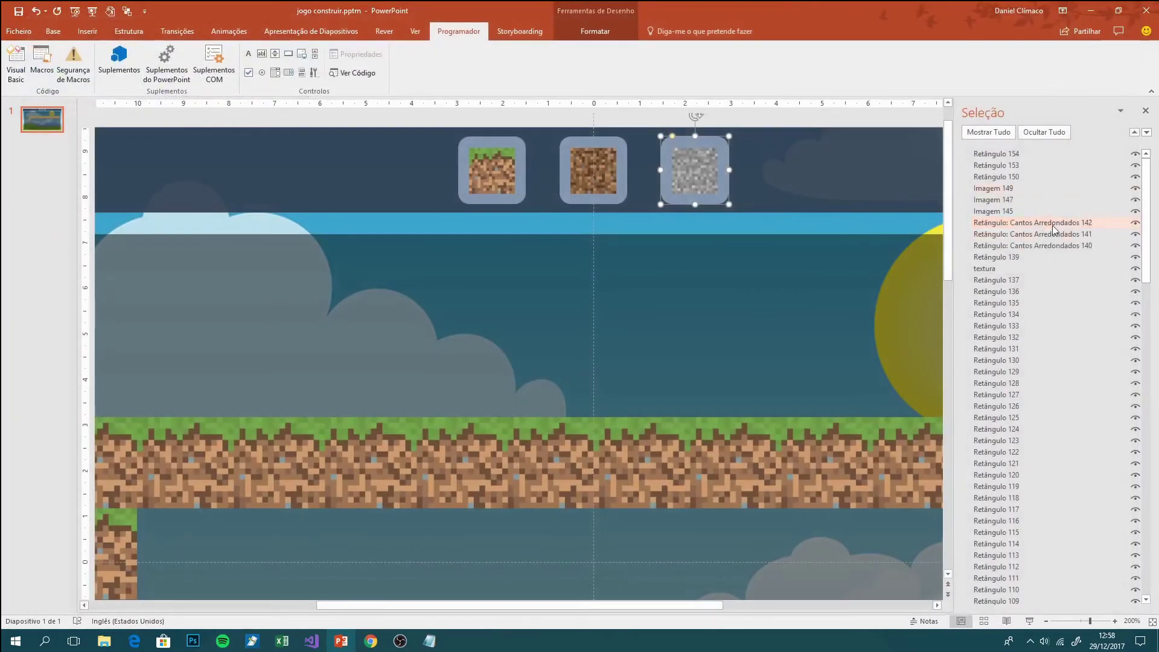
Name the grass, dirt and stone button shapes 1, 2 and 3, then open the slide's code.
left_click(1051, 245)
left_click(1078, 245)
key("ctrl+a")
type("1")
left_click(1092, 235)
left_click(1092, 235)
key("ctrl+a")
type("2")
left_click(1092, 223)
left_click(1093, 223)
key("ctrl+a")
type("3")
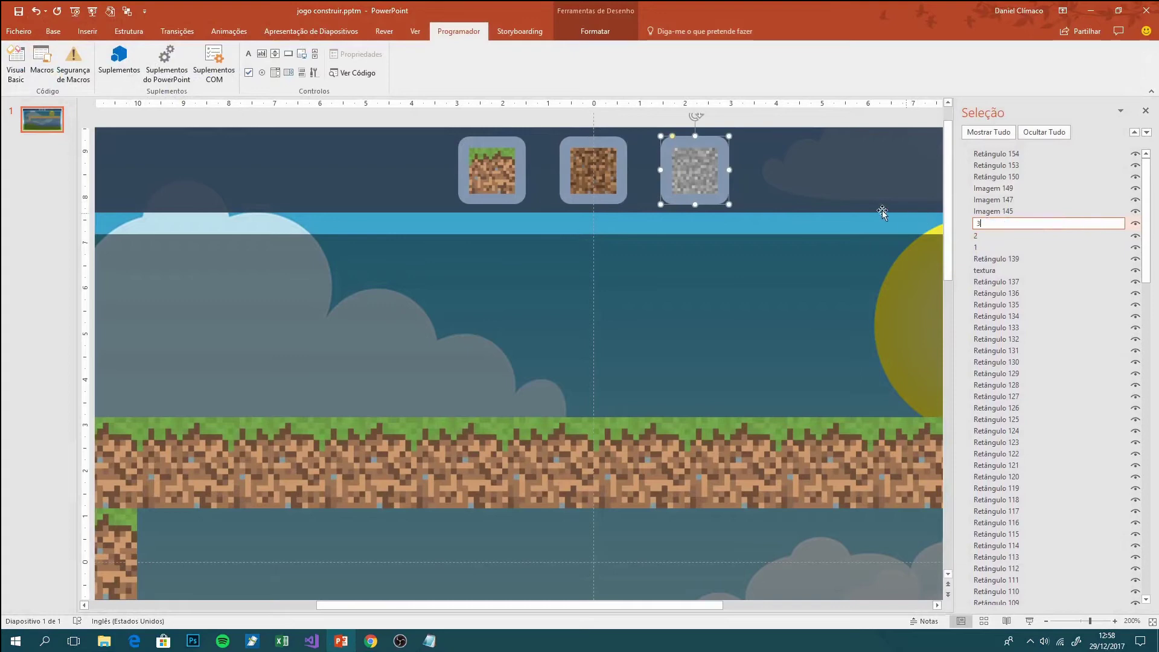
left_click(764, 202)
left_click(344, 71)
type("SHap")
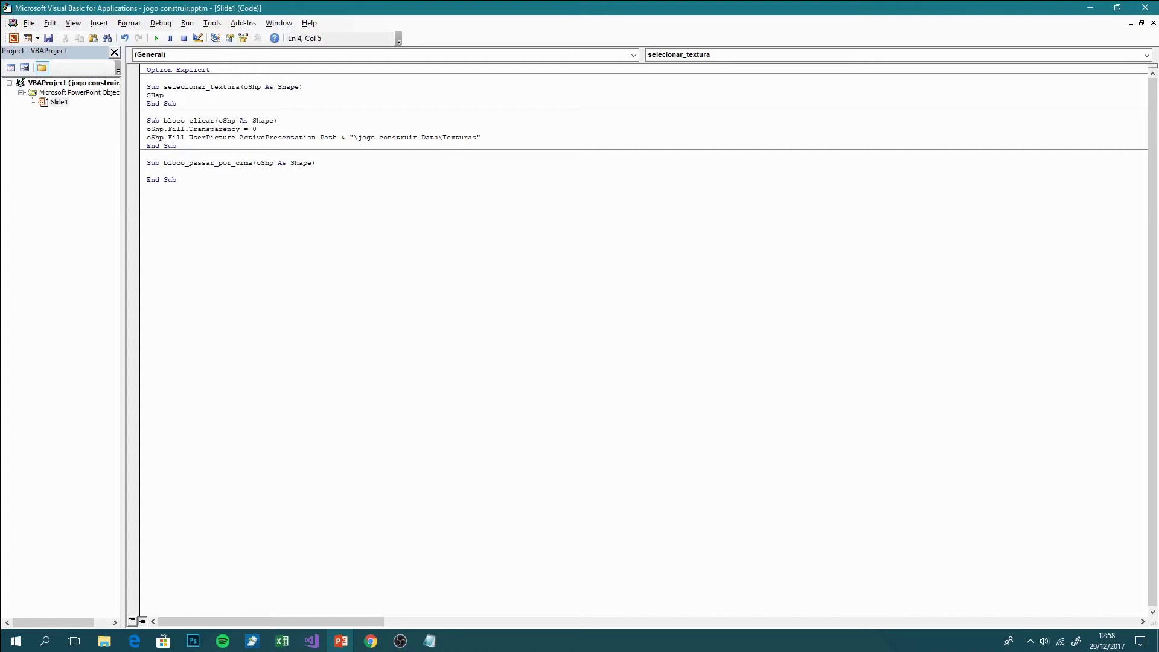
Start the statement Shapes("1").Fill.ForeColor.RGB = RGB( in selecionar_textura.
type("es(\"")
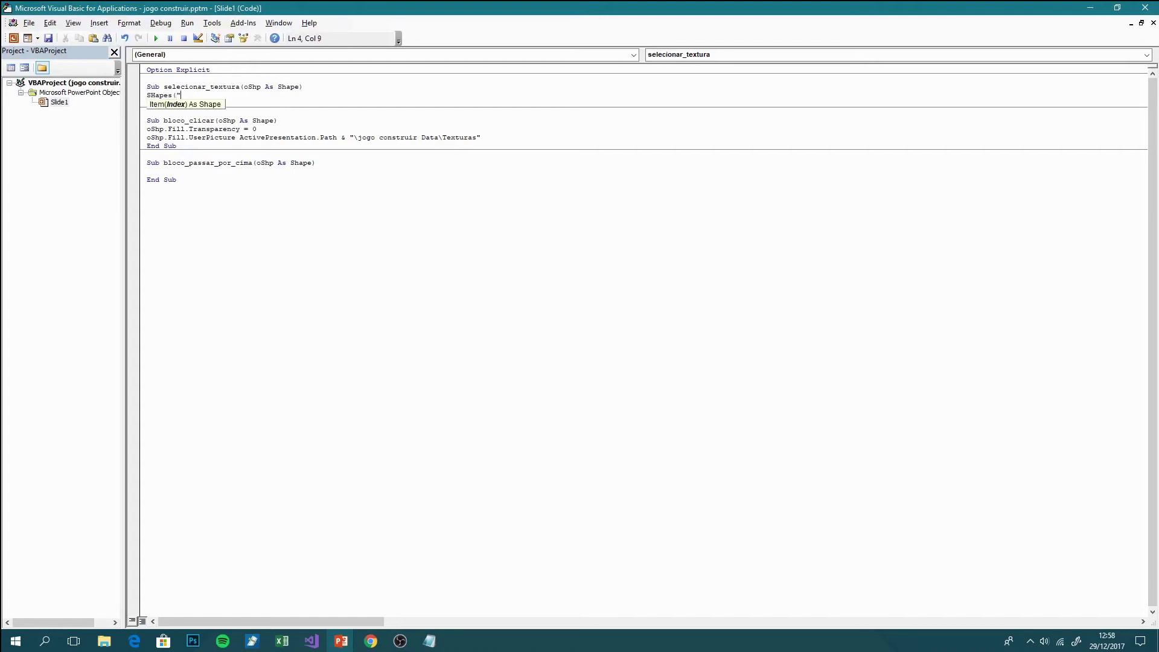
type("1\")")
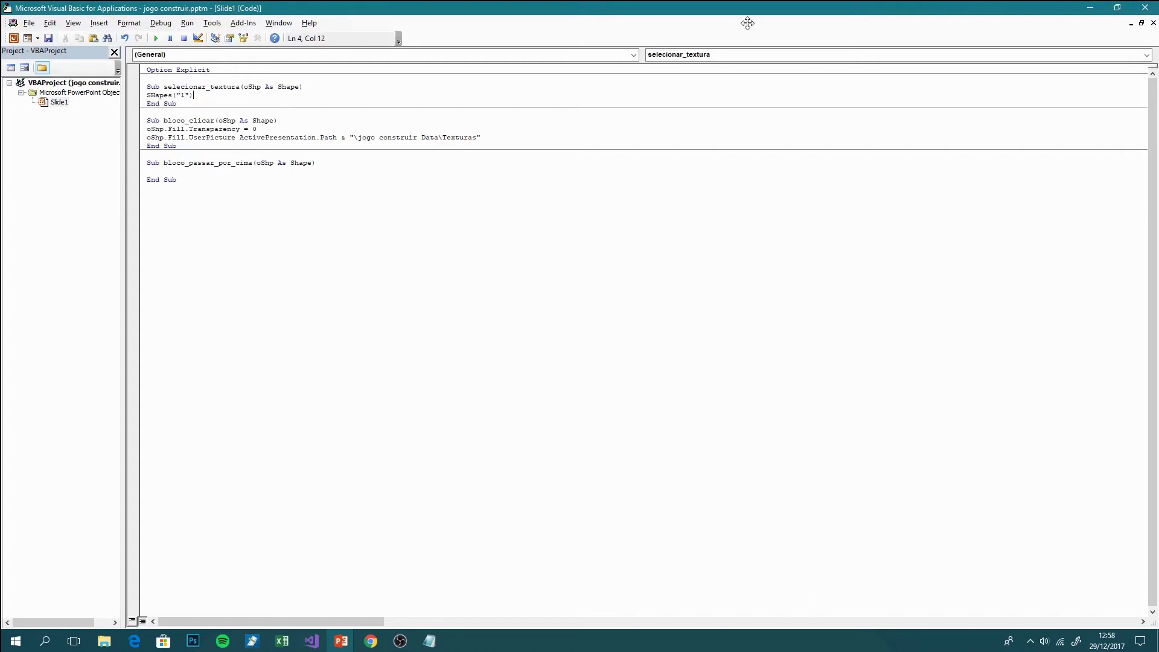
double_click(758, 8)
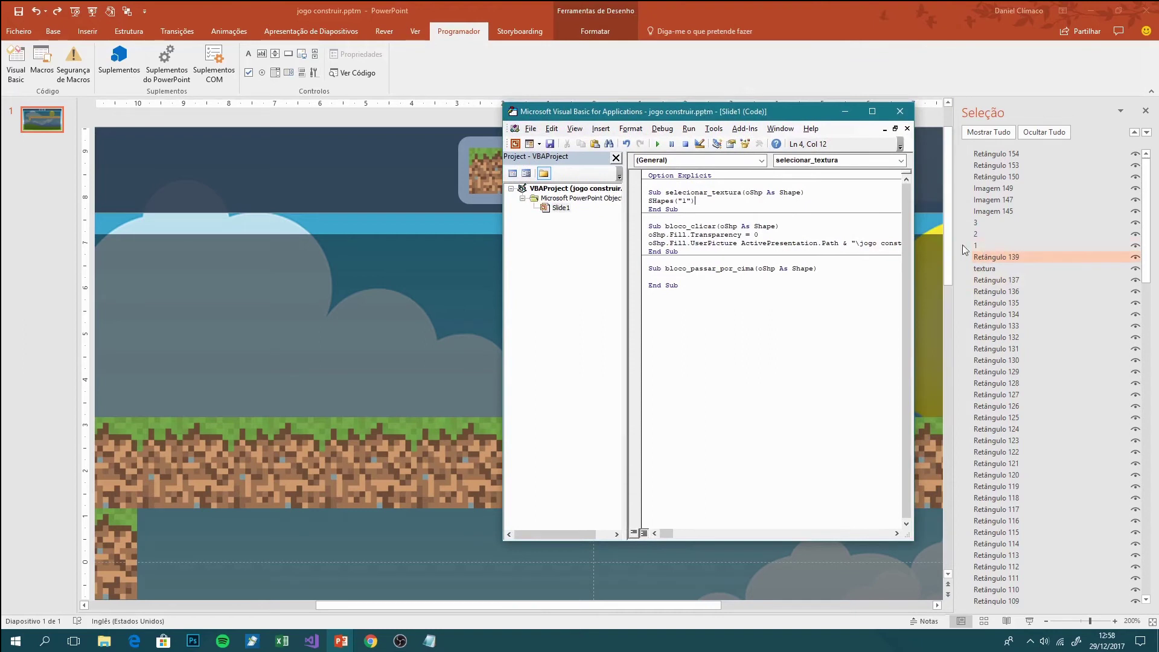
left_click_drag(681, 117, 515, 252)
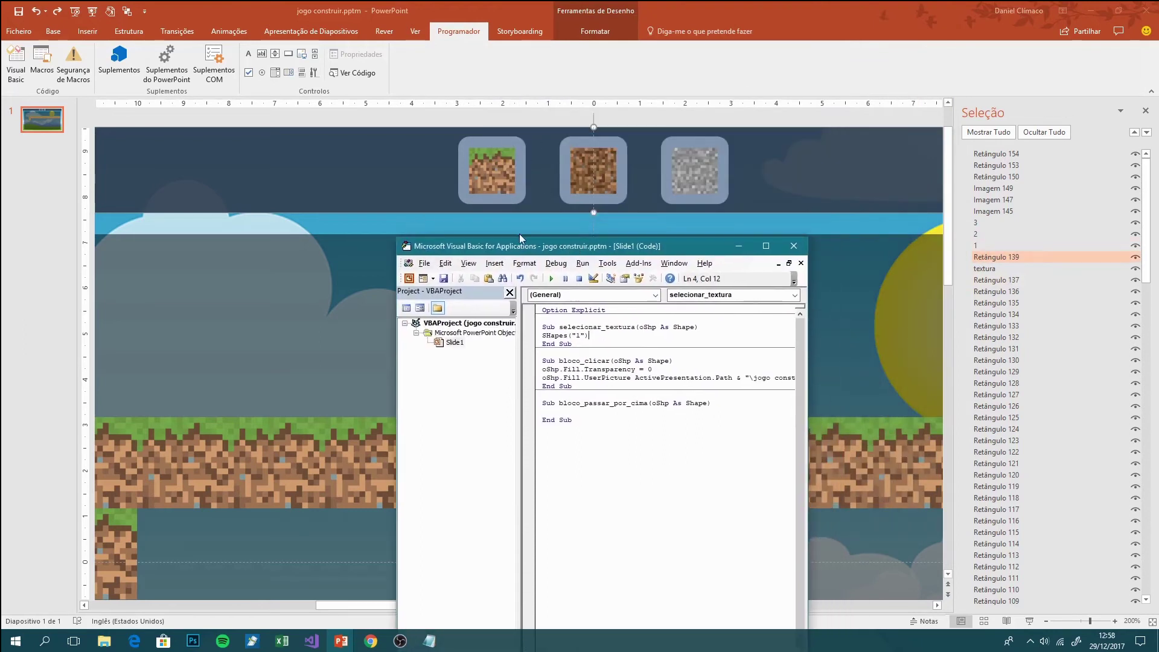
double_click(515, 247)
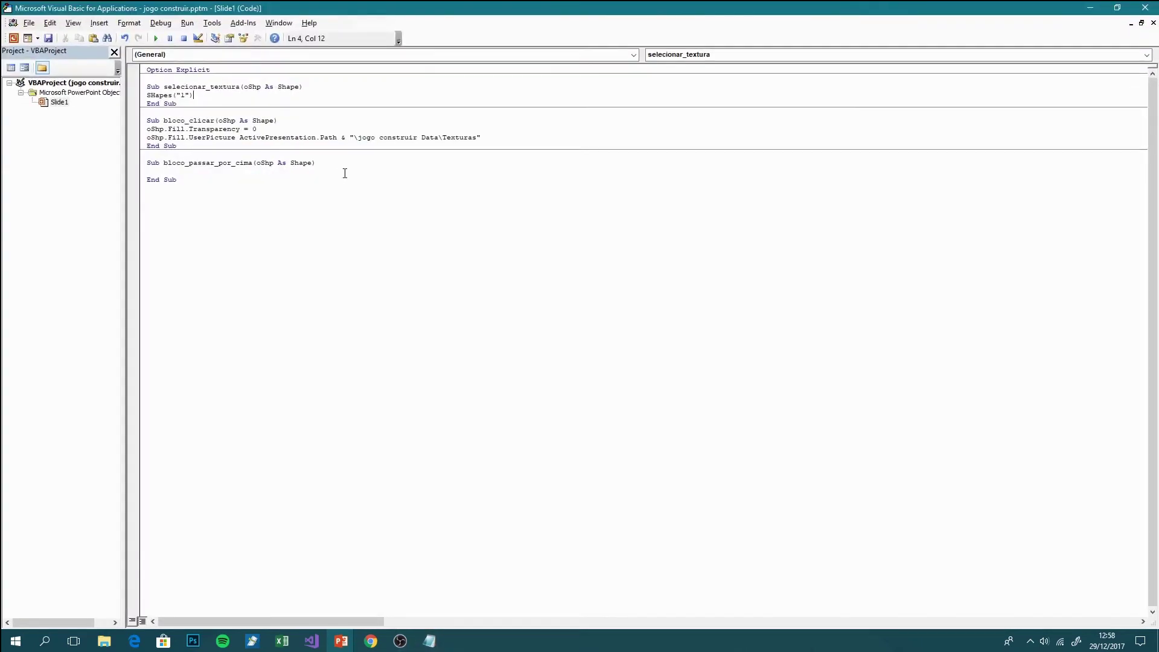
type(".Fill.FOre")
key("Tab")
type(".")
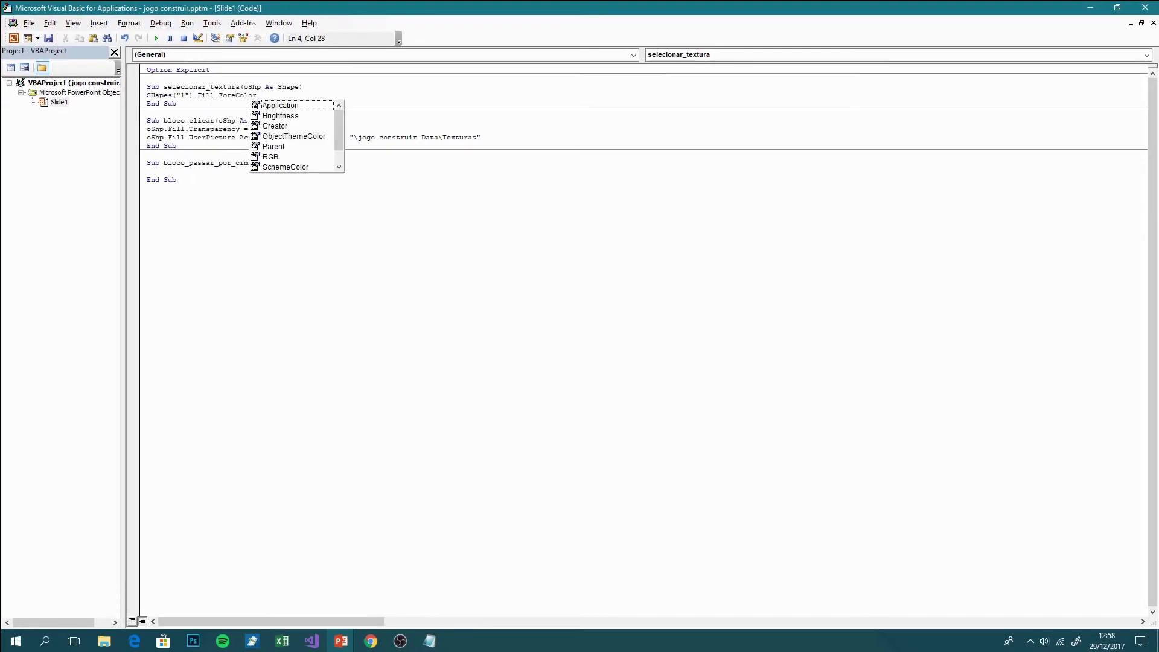
type("RGB = ")
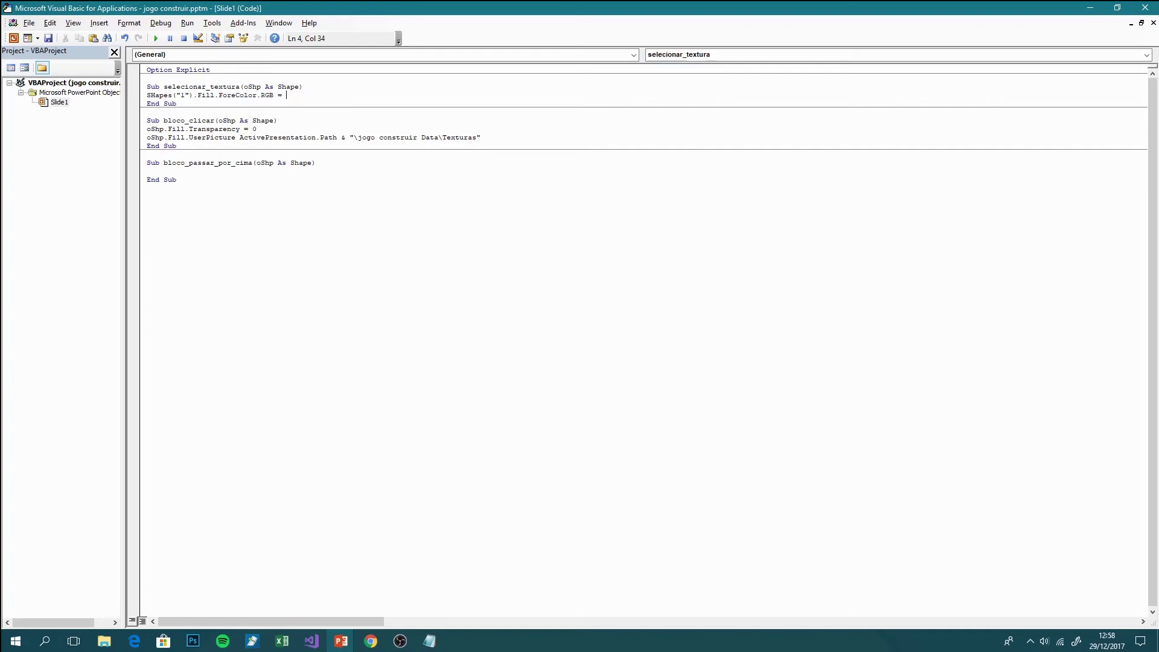
type("RGB(")
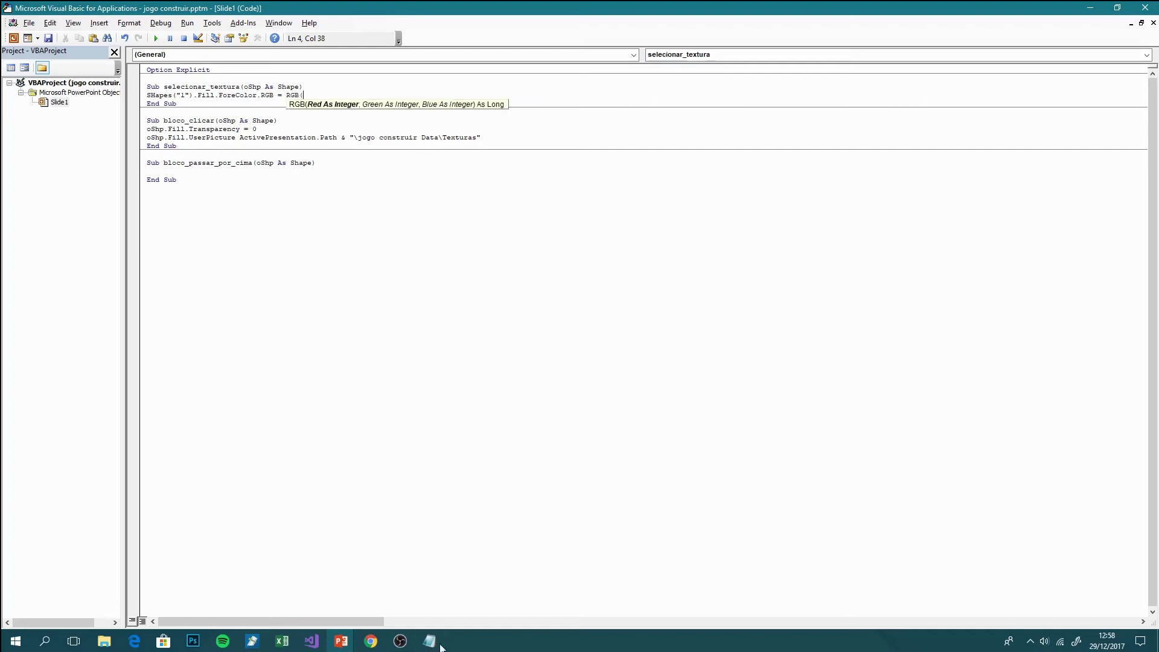
Fill in 132, 151, 176 from the Notepad notes and select the whole colour line.
left_click(431, 641)
left_click_drag(701, 154, 630, 155)
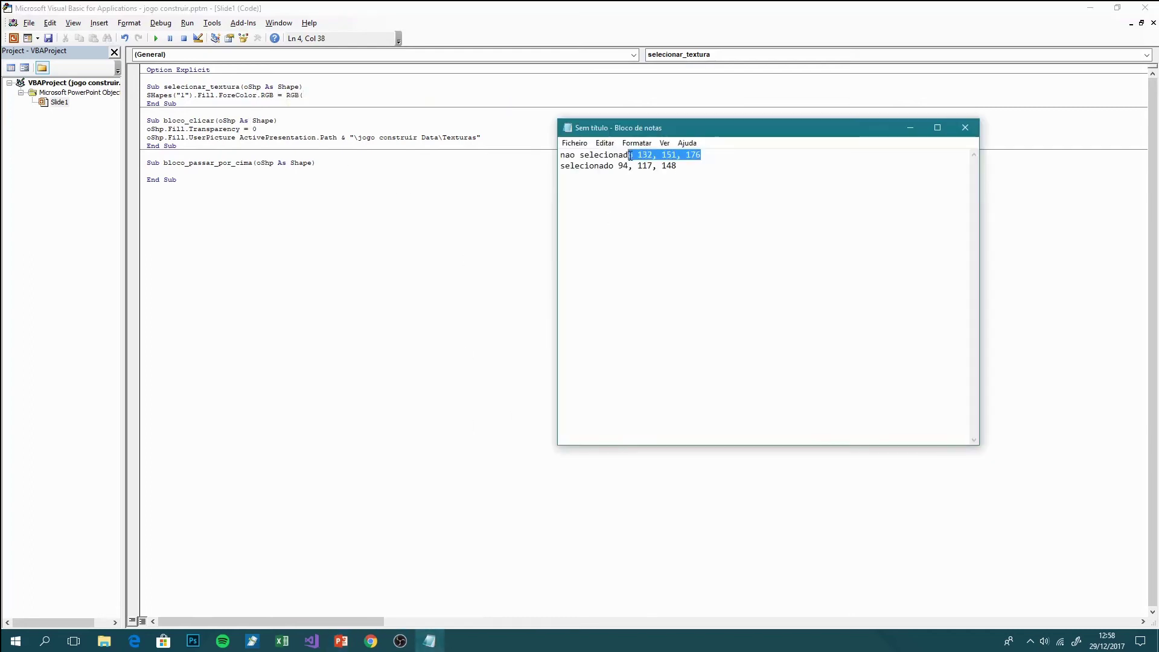
key("ctrl+c")
key("alt+Tab")
key("ctrl+v")
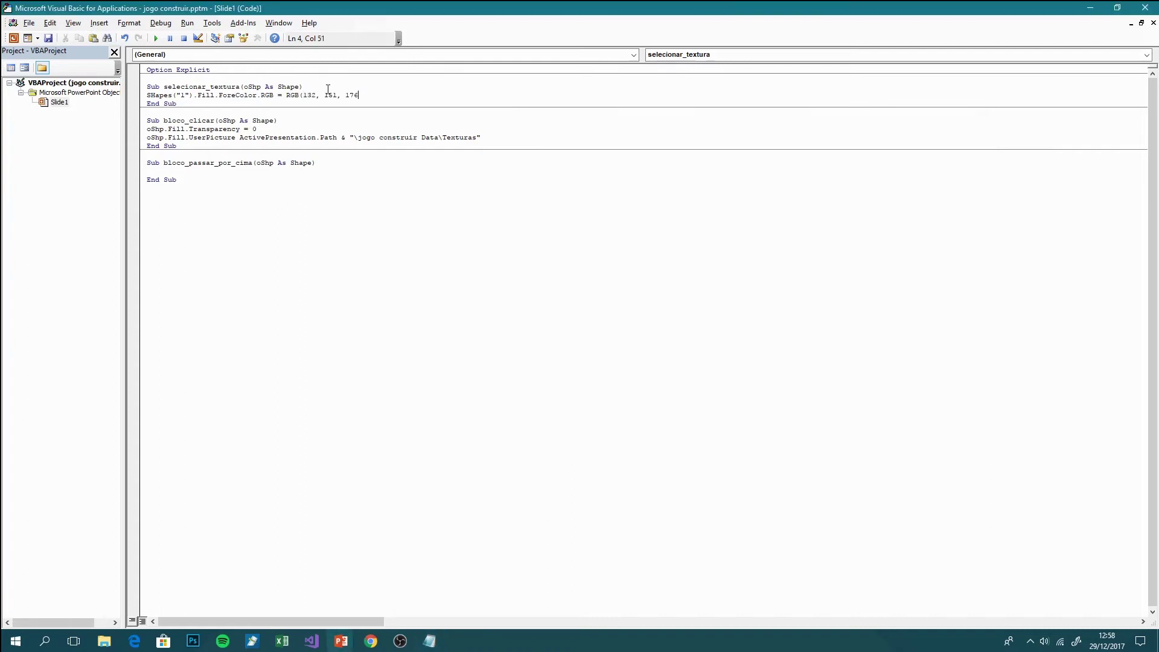
key("Return")
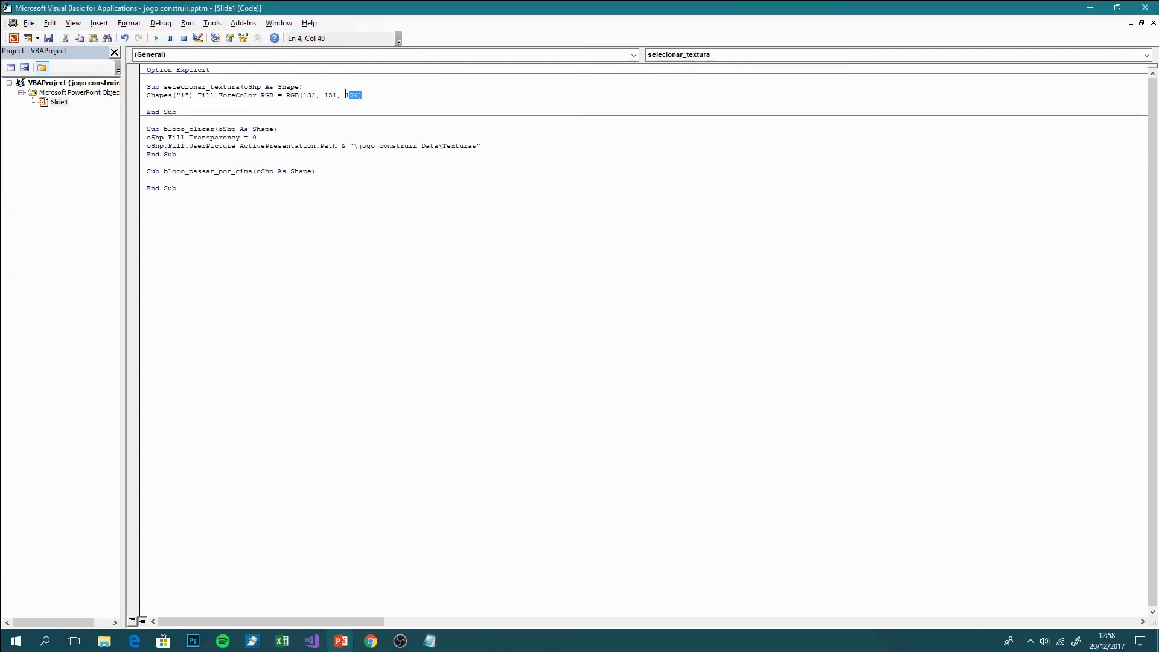
left_click_drag(363, 95, 146, 87)
left_click(329, 102)
left_click_drag(362, 96, 126, 94)
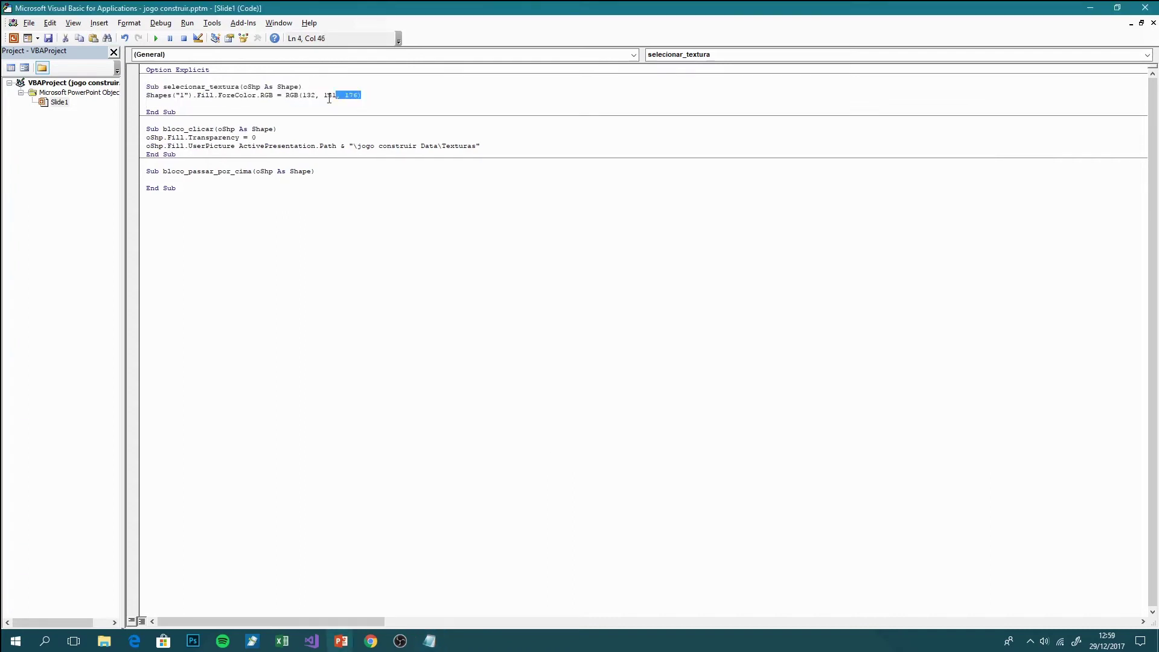
key("ctrl+v")
Rename the three button frames 1c, 2c and 3c in the Selection Pane.
left_click(1090, 8)
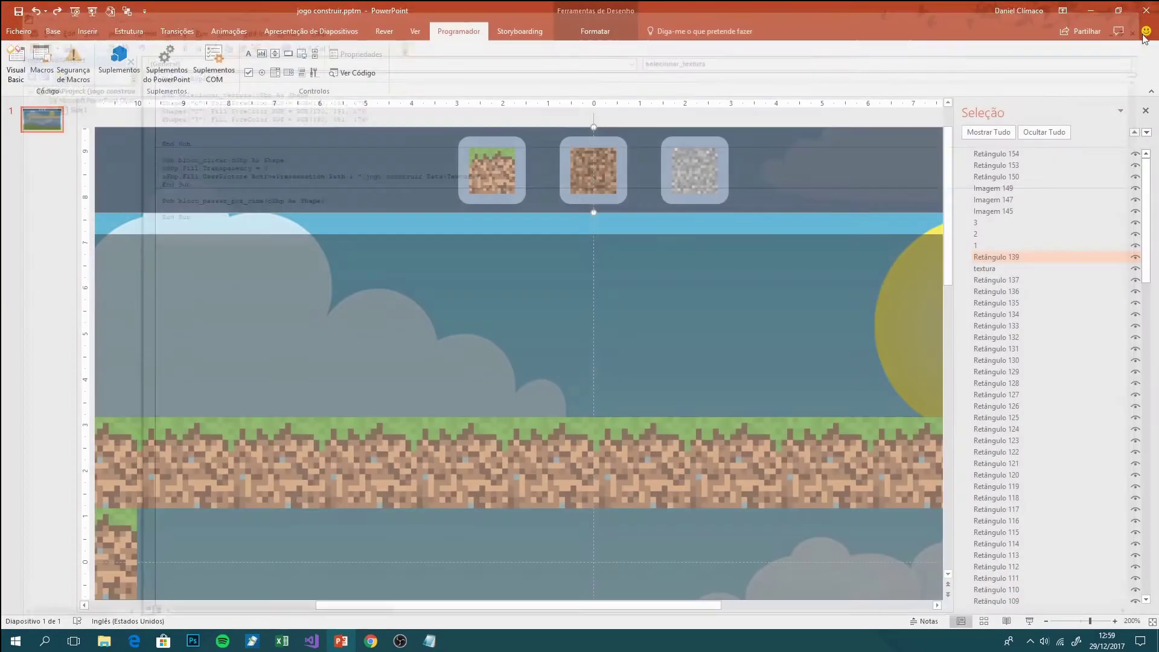
left_click(498, 163)
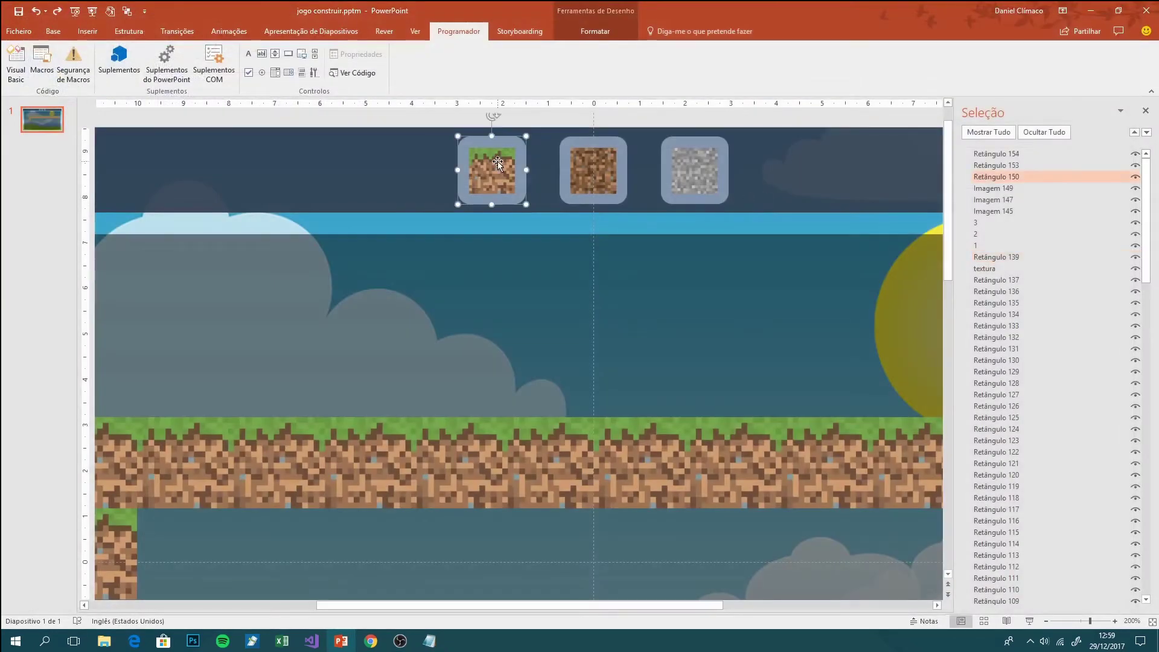
double_click(1039, 180)
type("1c")
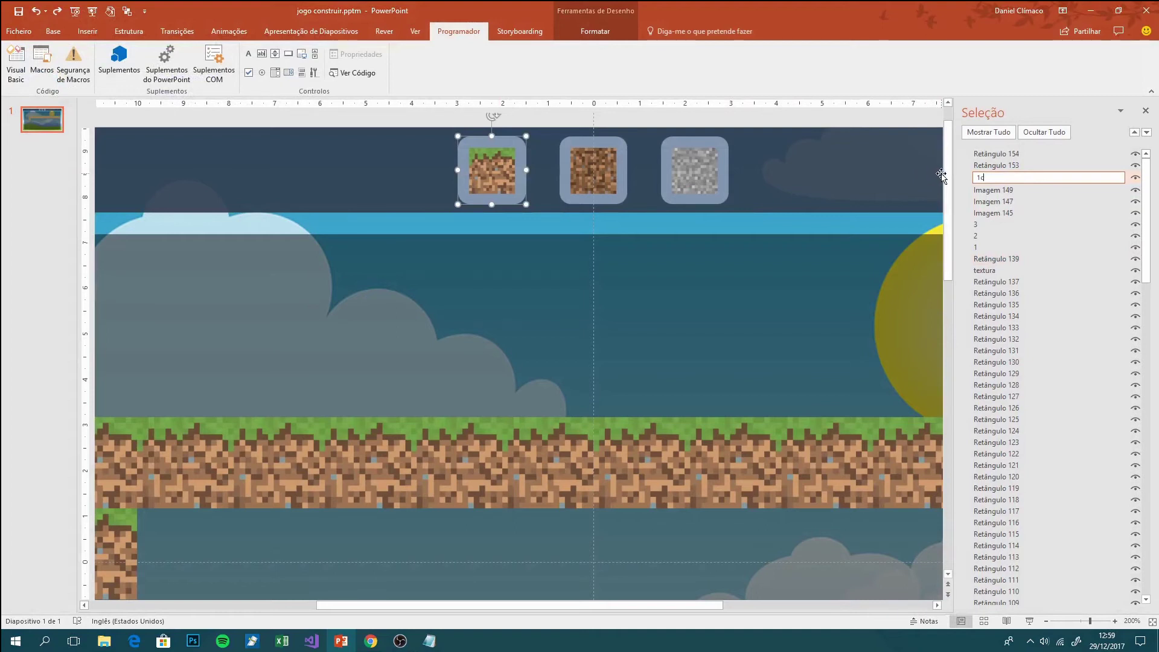
left_click(620, 169)
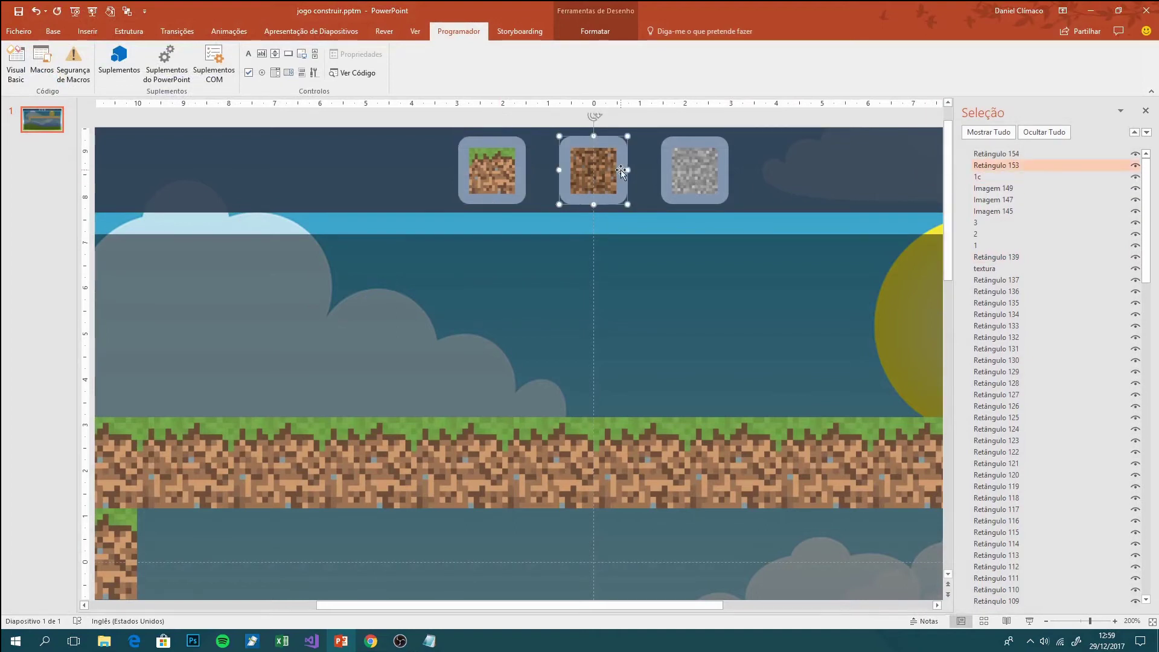
double_click(1004, 164)
key("ctrl+a")
type("2c")
double_click(1005, 153)
key("ctrl+a")
type("3")
left_click(828, 161)
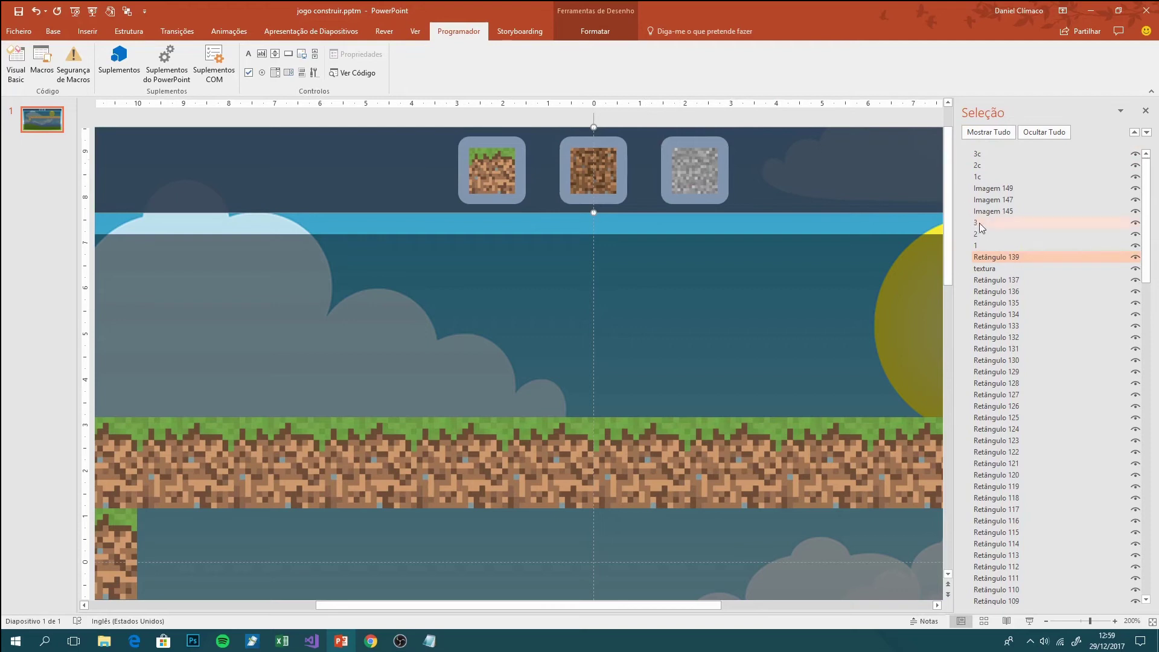
Verify the names of frames 1c, 2c, 3c and texture shapes 1, 2, 3.
left_click(625, 173)
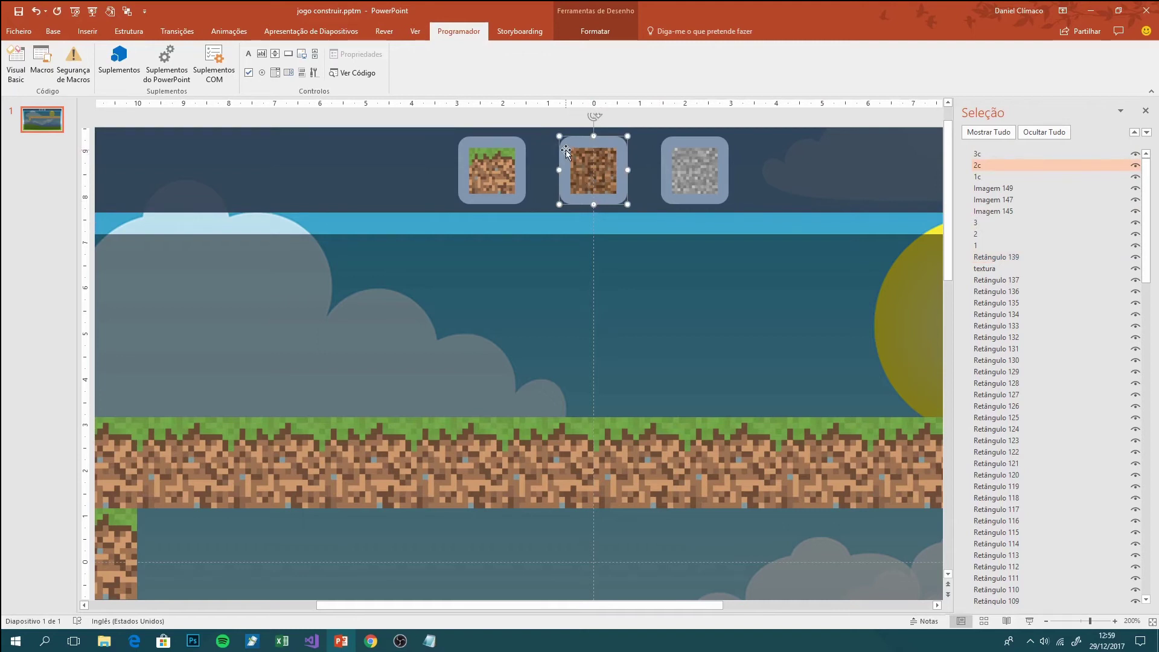
scroll(599, 195, "down", 5)
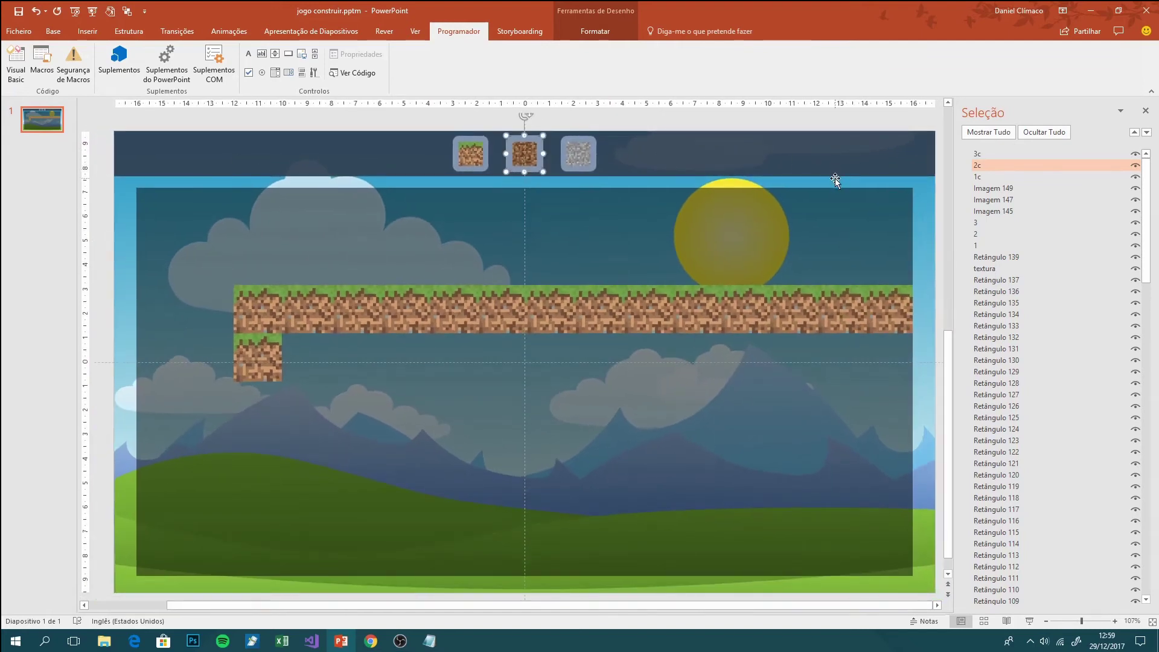
left_click(998, 154)
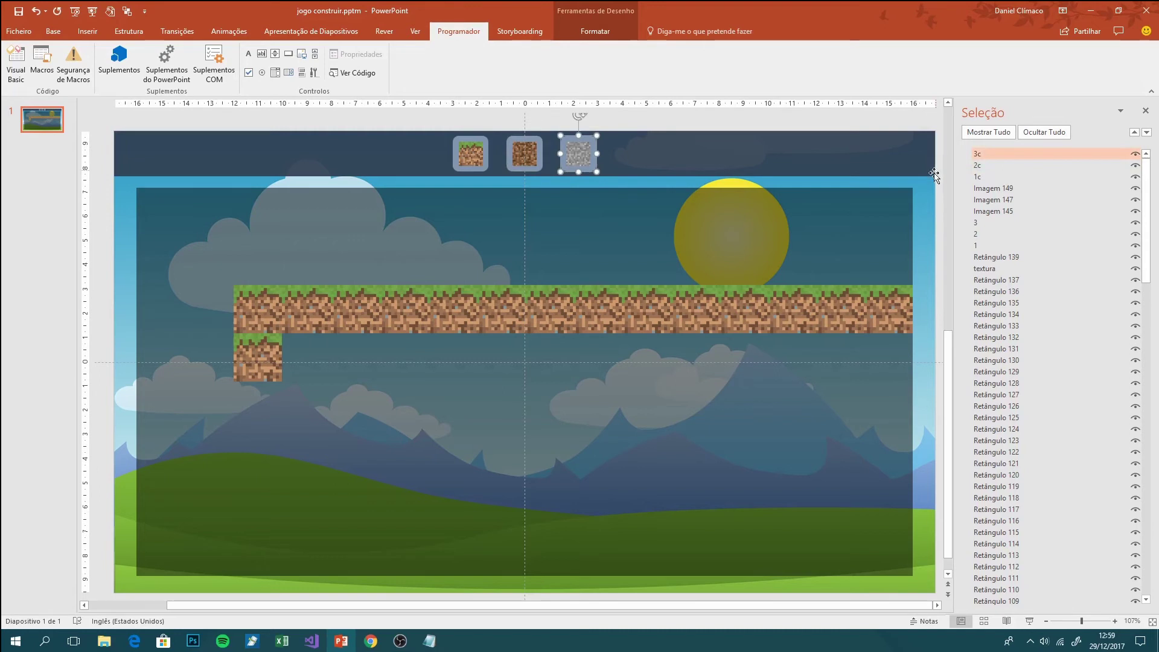
left_click(1002, 177)
left_click(1001, 166)
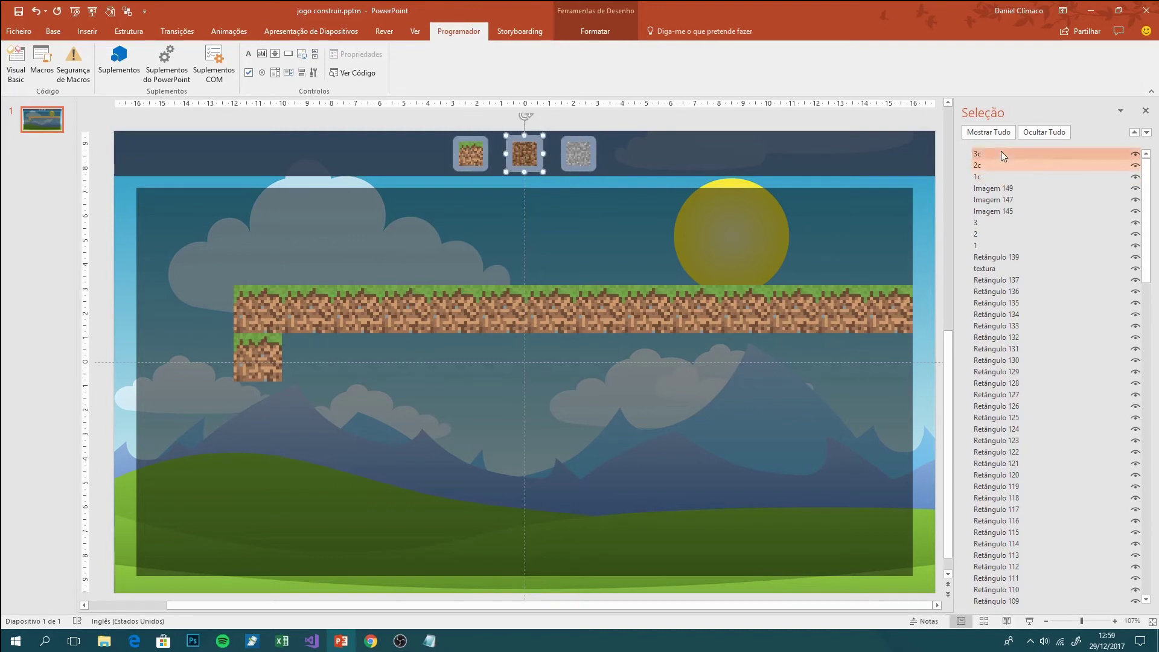
left_click(1001, 155)
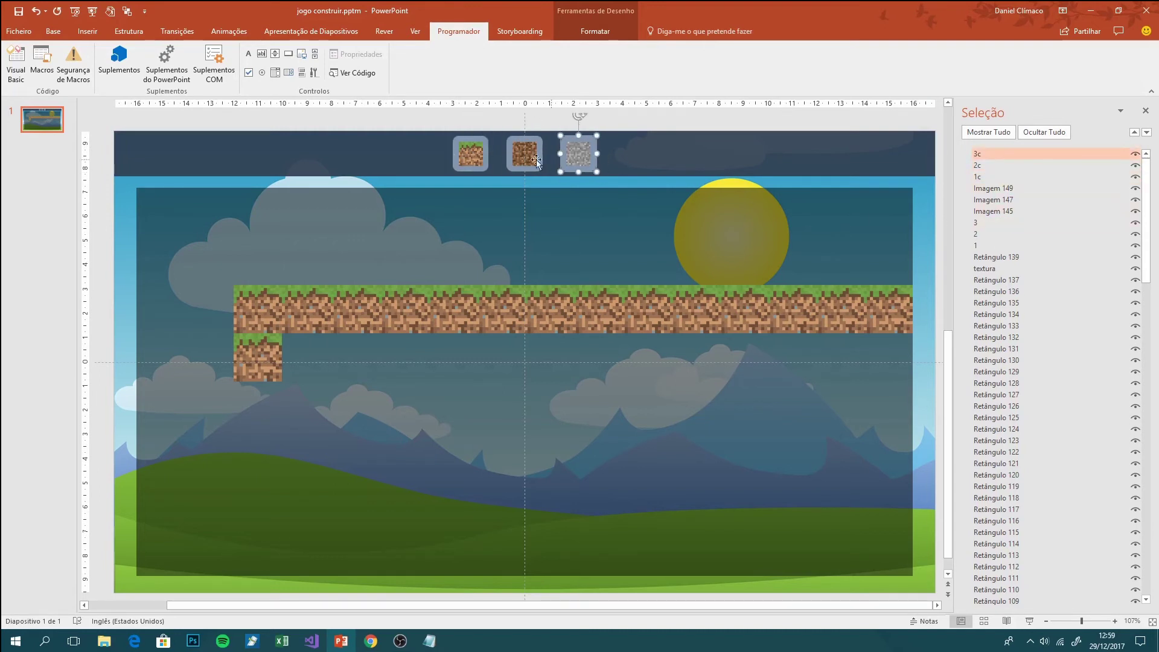
left_click(999, 242)
left_click(995, 234)
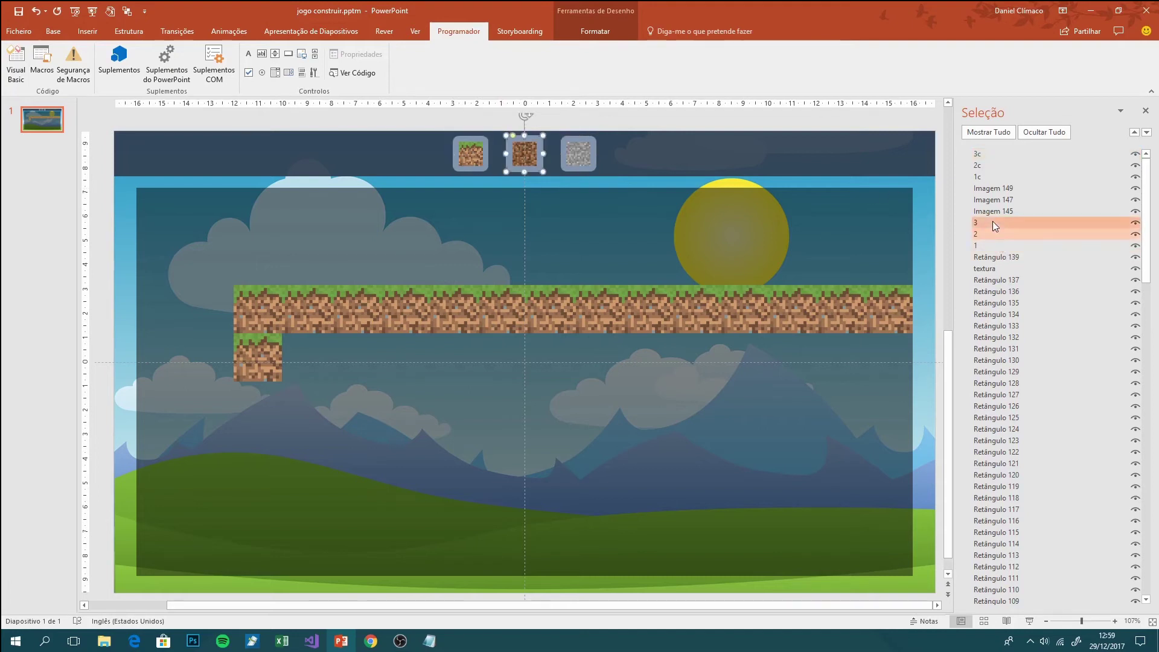
left_click(992, 223)
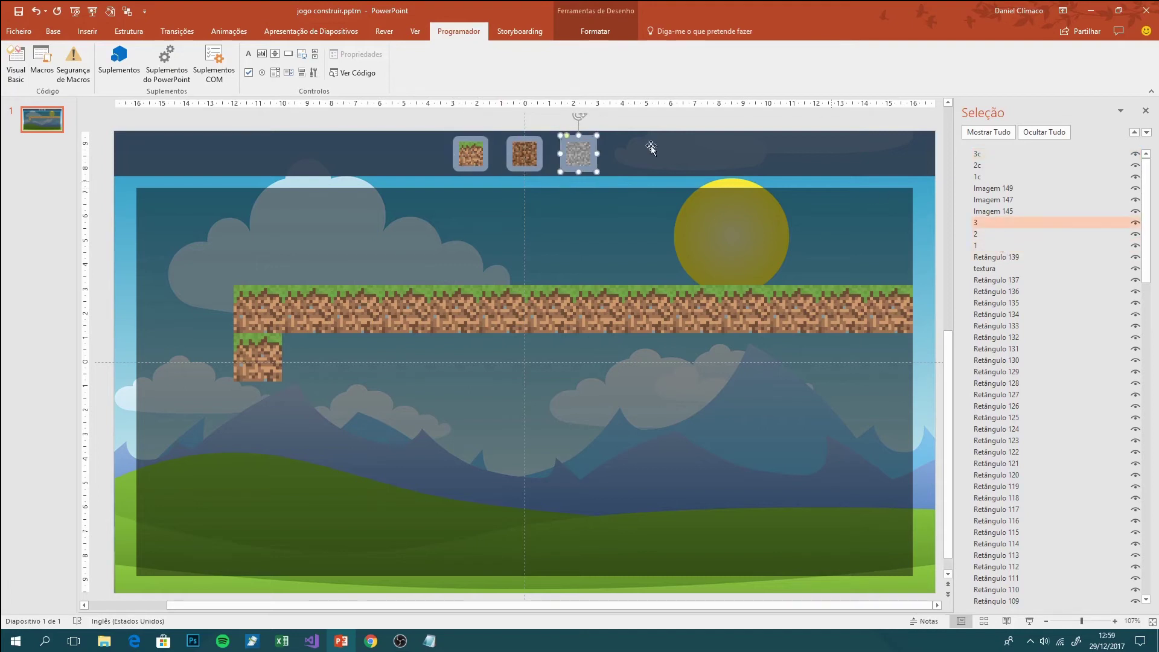
Add a Shapes(Left(oShp.Name, 1)).Fill.ForeColor.RGB line, reusing the fill code from the Shapes("3") line.
left_click(347, 78)
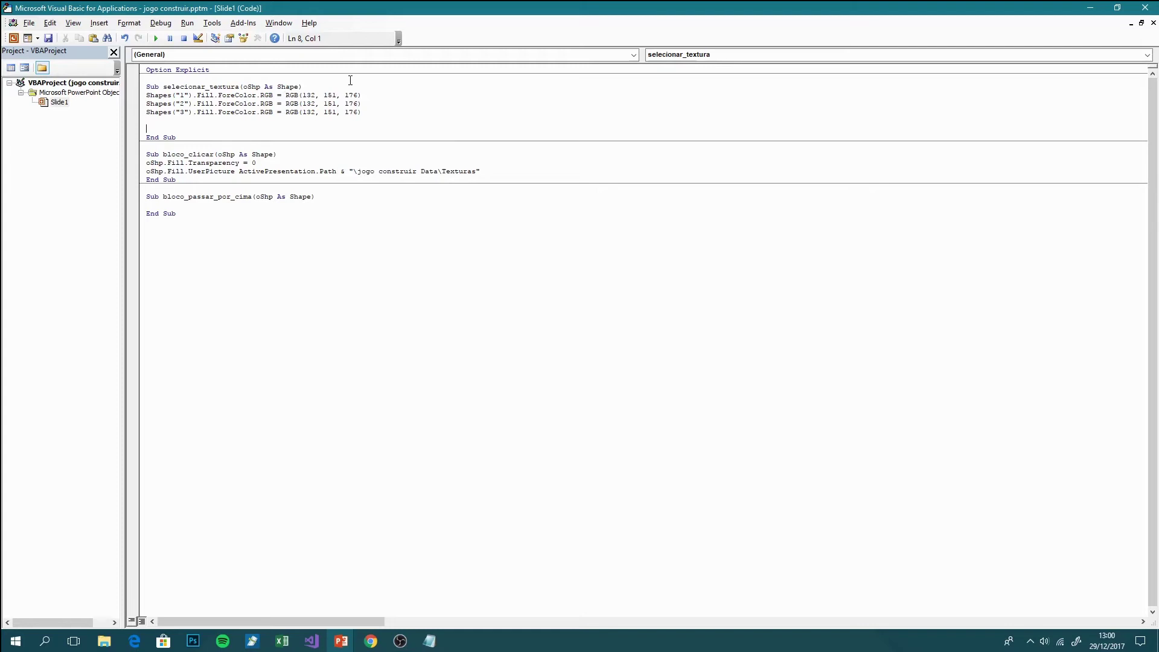
mouse_move(432, 6)
left_mouse_down()
mouse_move(314, 290)
mouse_move(294, 286)
mouse_move(290, 2)
left_mouse_up()
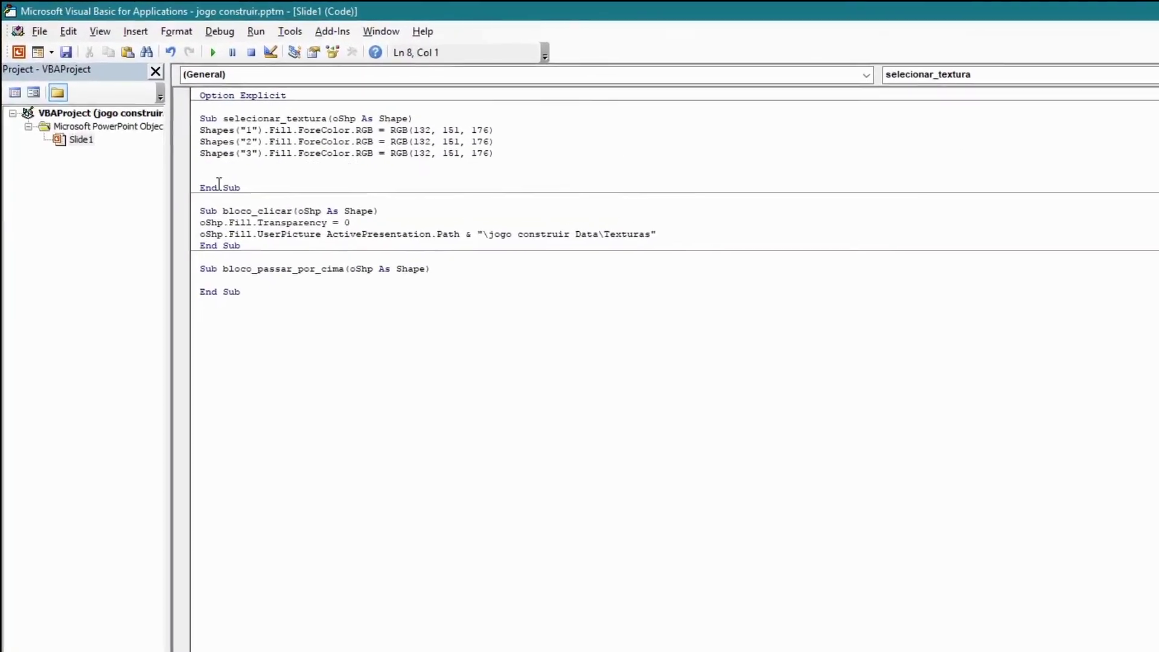
type("sHapes(\"")
type("oshp")
type(".name")
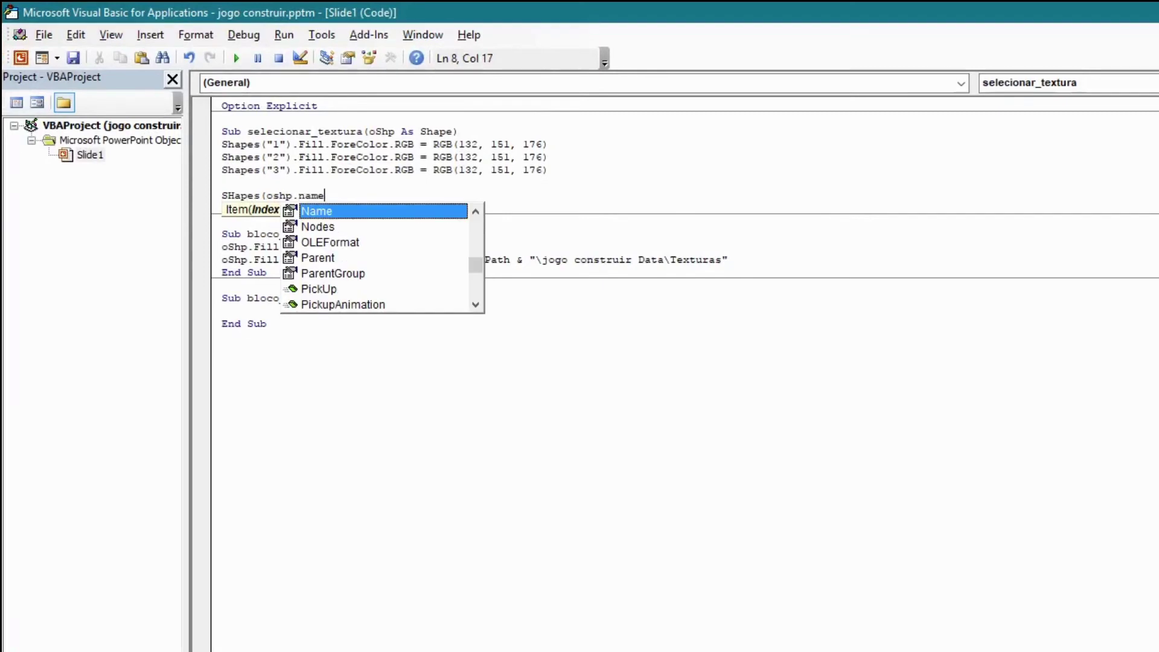
key("Escape")
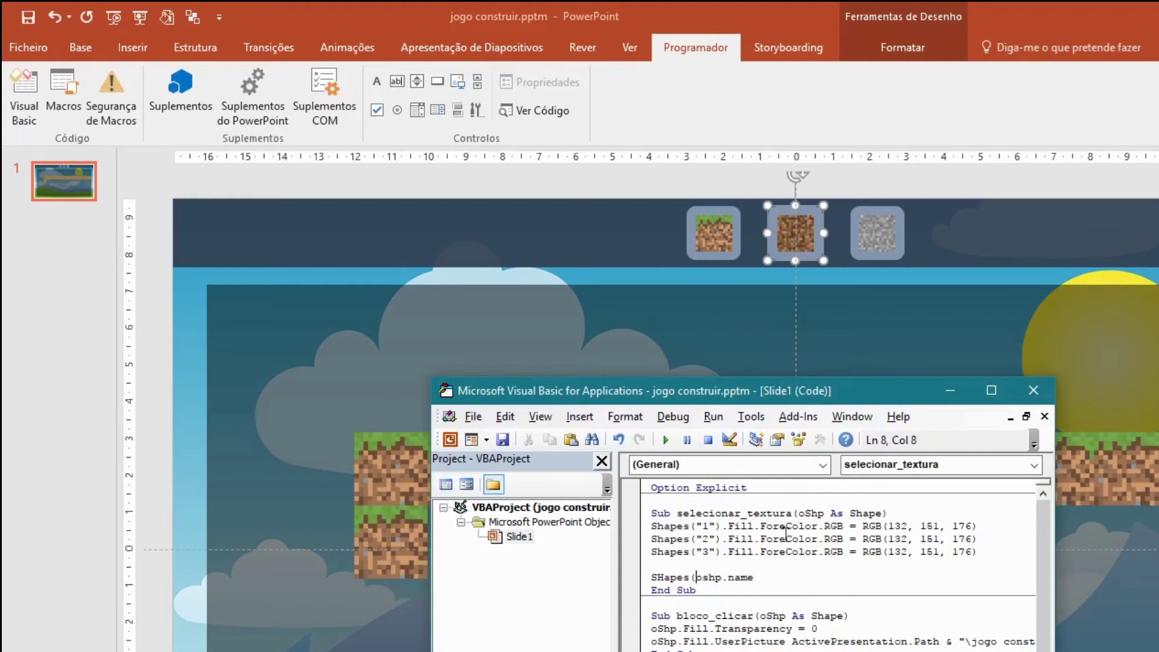
type("Left(oshp.name")
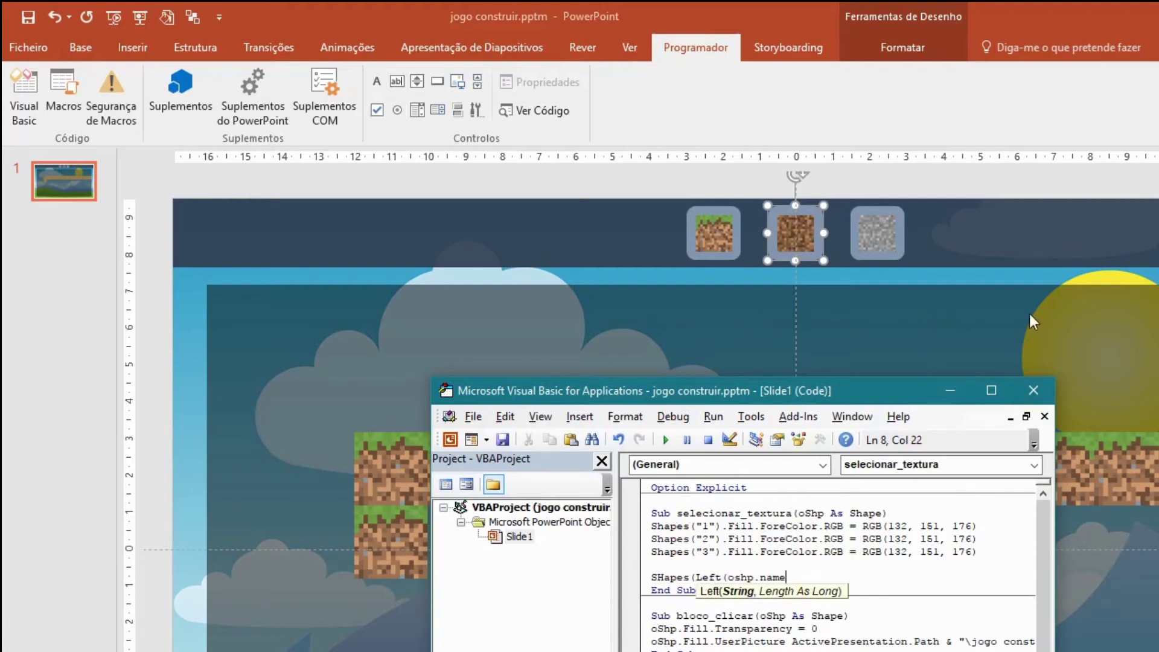
type(", 1")
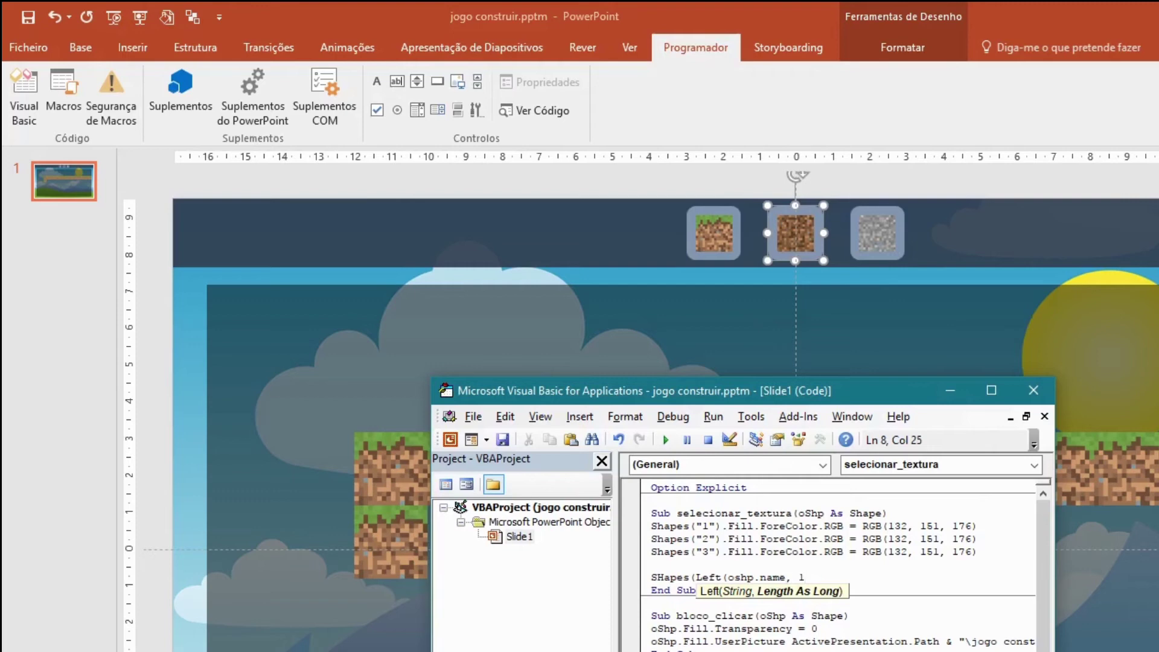
type(")).")
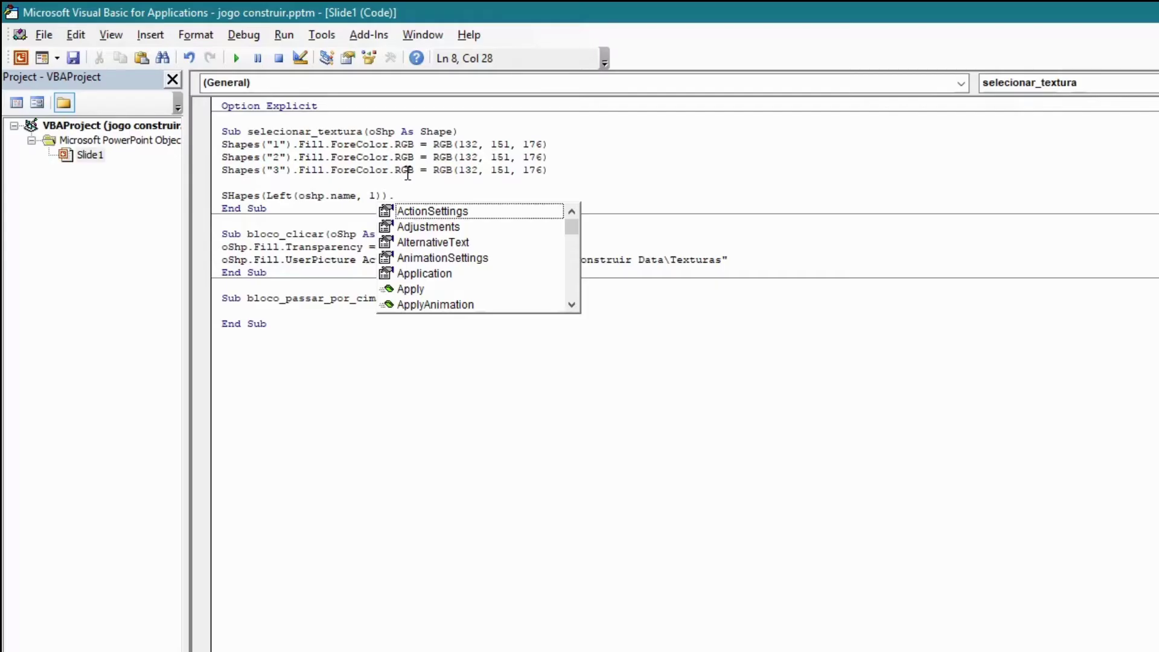
type("F")
mouse_move(291, 170)
left_mouse_down()
mouse_move(535, 196)
mouse_move(556, 170)
left_mouse_up()
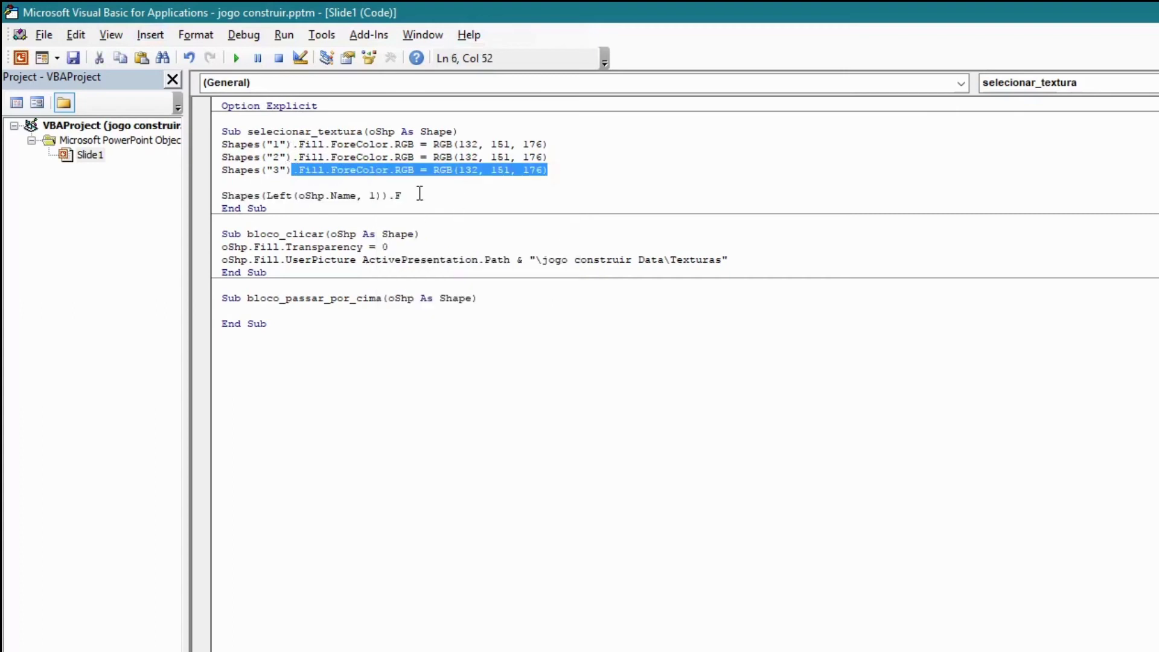
key("ctrl+c")
left_click(420, 194)
key("BackSpace")
key("ctrl+v")
left_click(394, 195)
key("BackSpace")
Replace that line's RGB values with the darker 94, 117, 148 from Notepad.
key("alt+Tab")
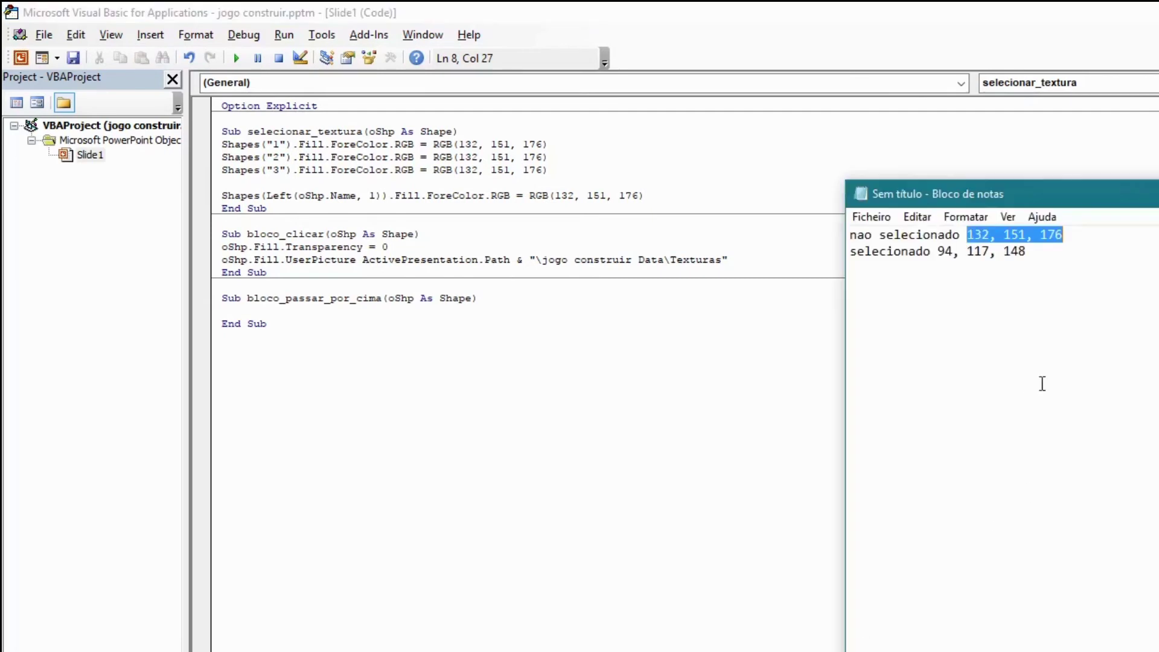
left_click_drag(1041, 253, 938, 251)
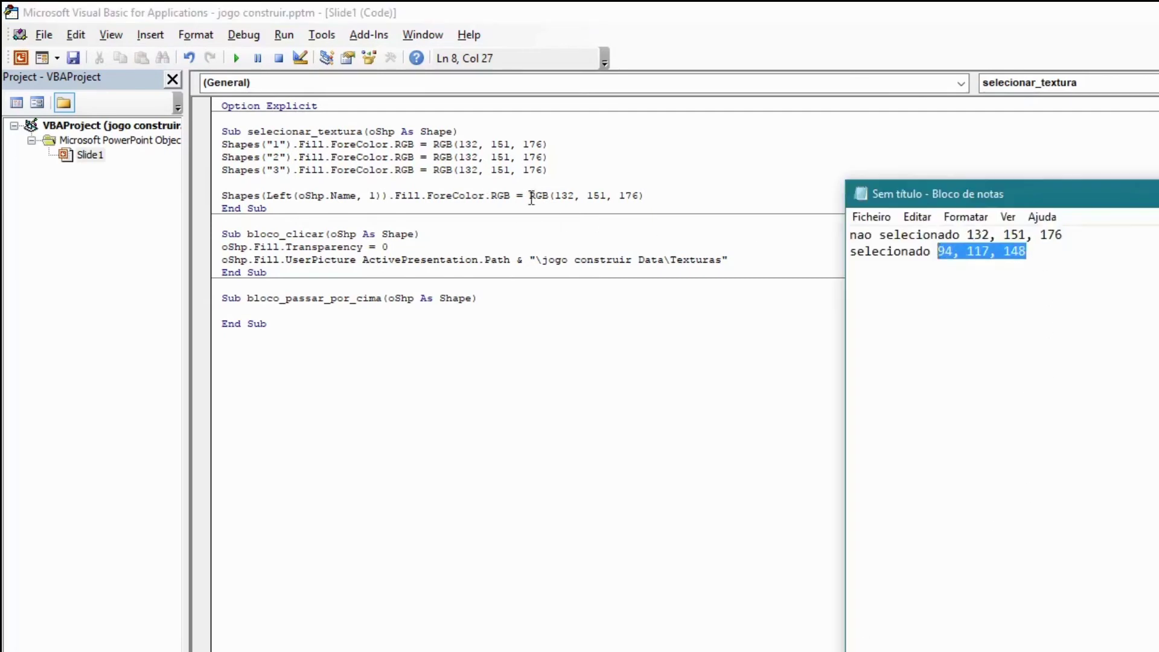
left_click_drag(556, 198, 639, 196)
key("ctrl+v")
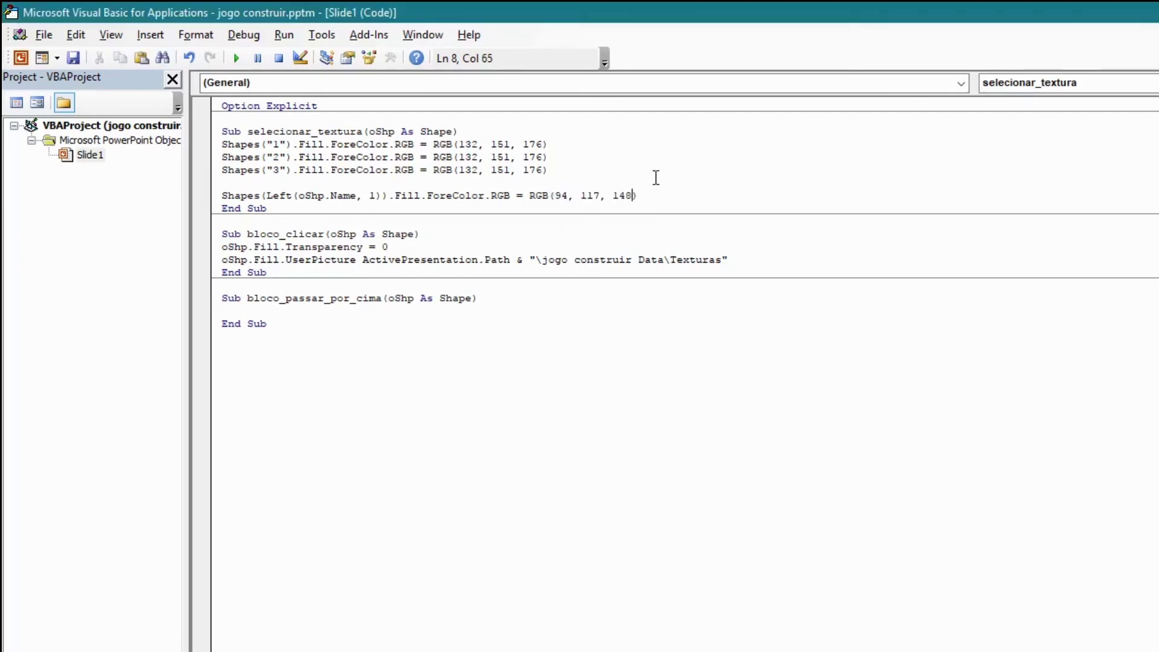
left_click(654, 181)
Try running selecionar_textura with F5, dismiss the macros list, and exit the slide show.
key("F5")
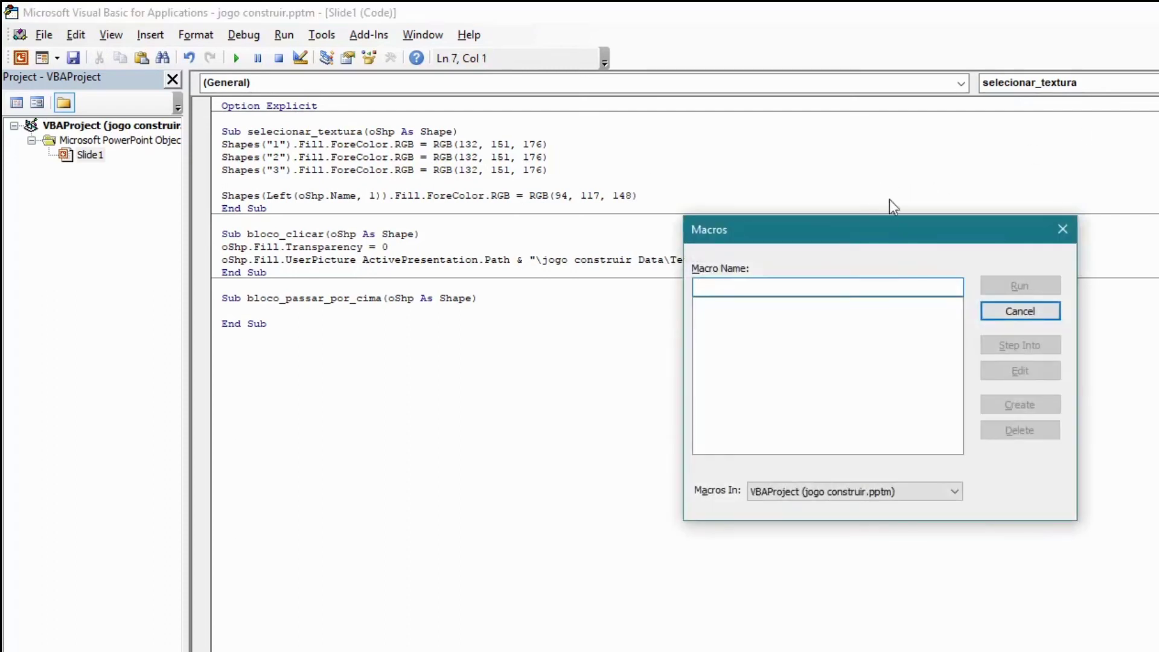
left_click(1031, 315)
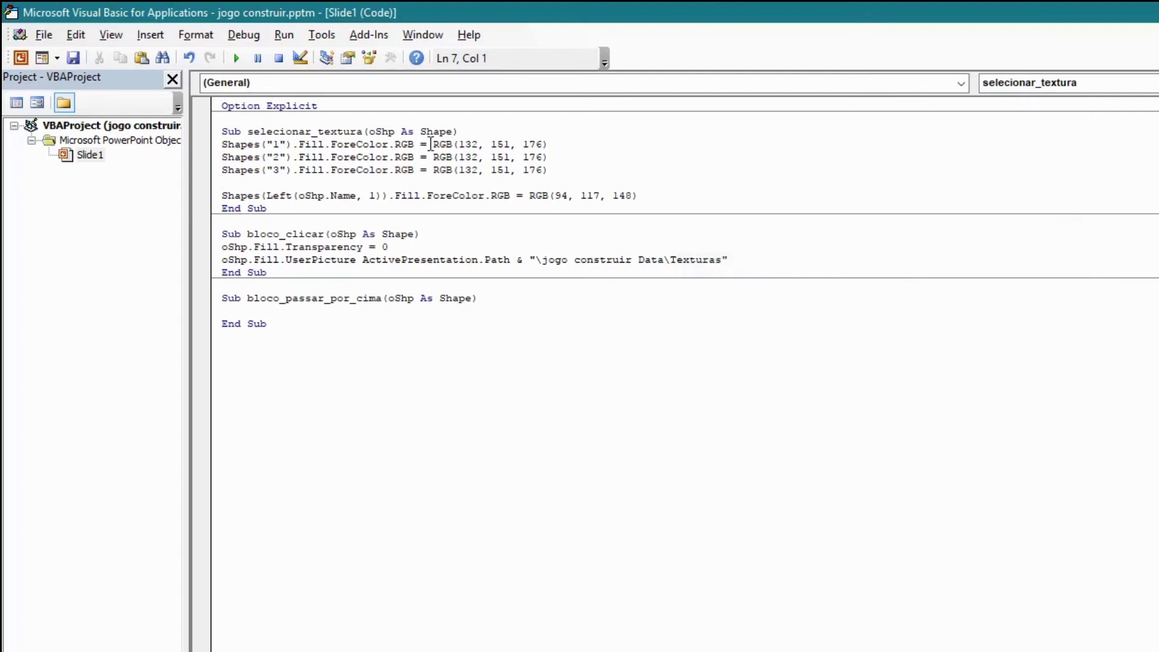
left_click(370, 131)
left_click_drag(370, 131, 456, 131)
left_click(454, 169)
key("F5")
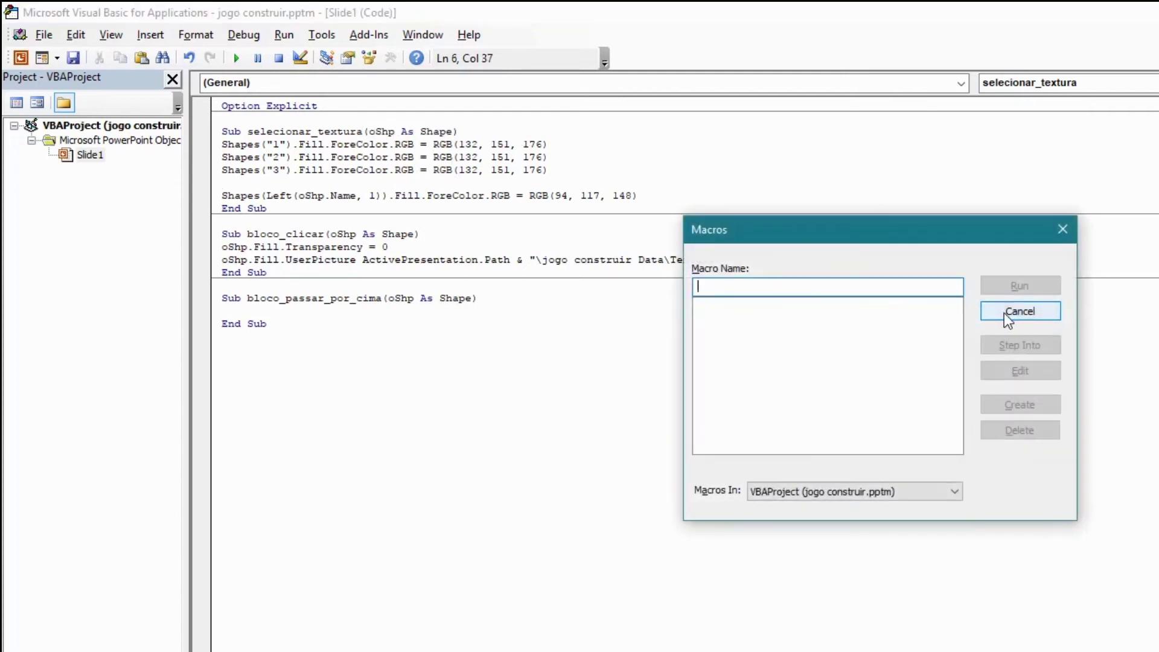
left_click(1007, 314)
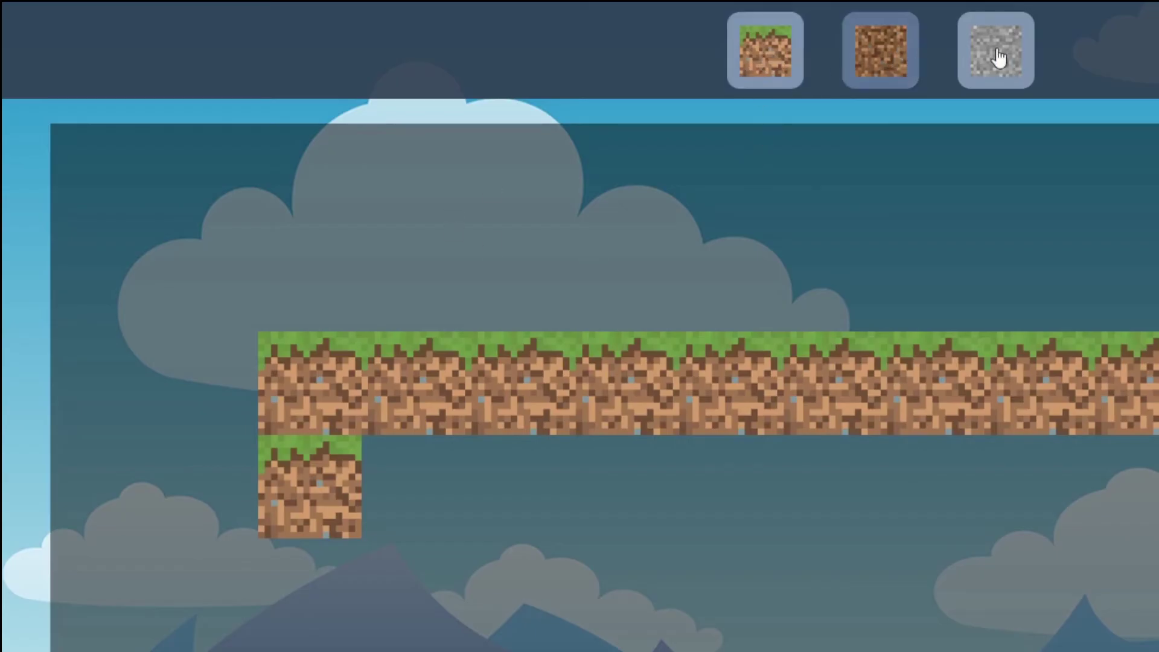
left_click(881, 67)
left_click(813, 67)
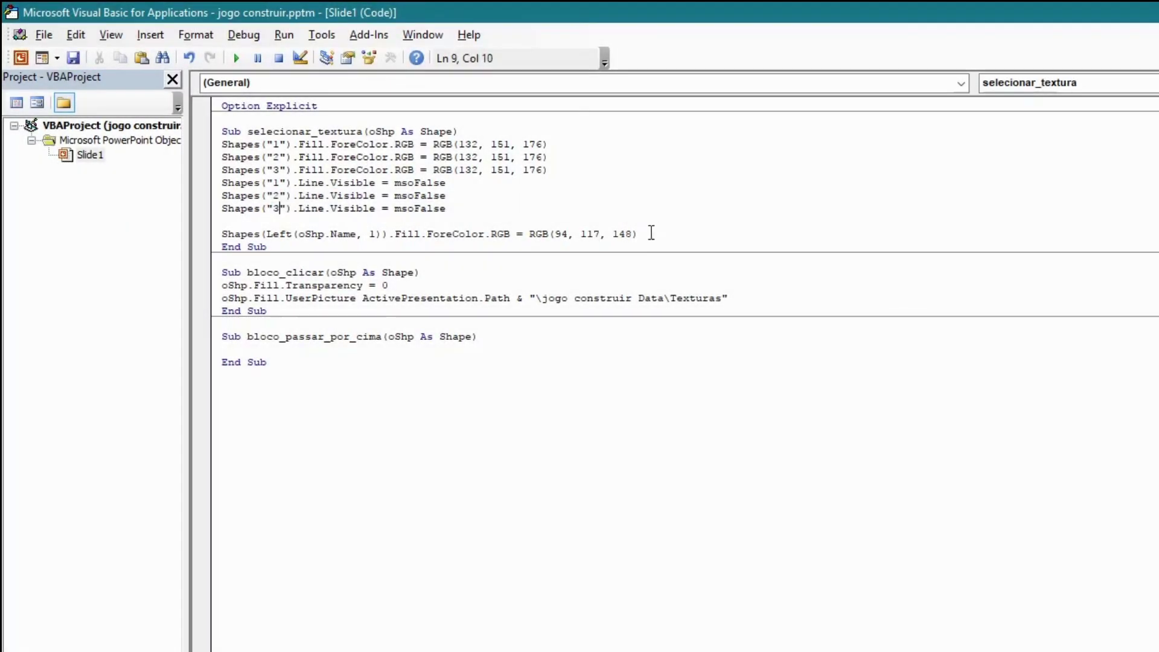
Start a new line 12 with the Shapes(Left(oShp.Name, 1)) fragment from the highlight colour line.
left_click(655, 233)
key("Return")
left_click_drag(397, 234, 201, 234)
right_click(201, 229)
left_click(321, 208)
left_click_drag(391, 234, 211, 235)
key("ctrl+c")
left_click(242, 247)
key("ctrl+v")
Complete line 12 as Shapes(Left(oShp.Name, 1)).Line.Visible = msoTrue.
left_click_drag(292, 208, 472, 209)
key("ctrl+c")
left_click(421, 247)
key("ctrl+v")
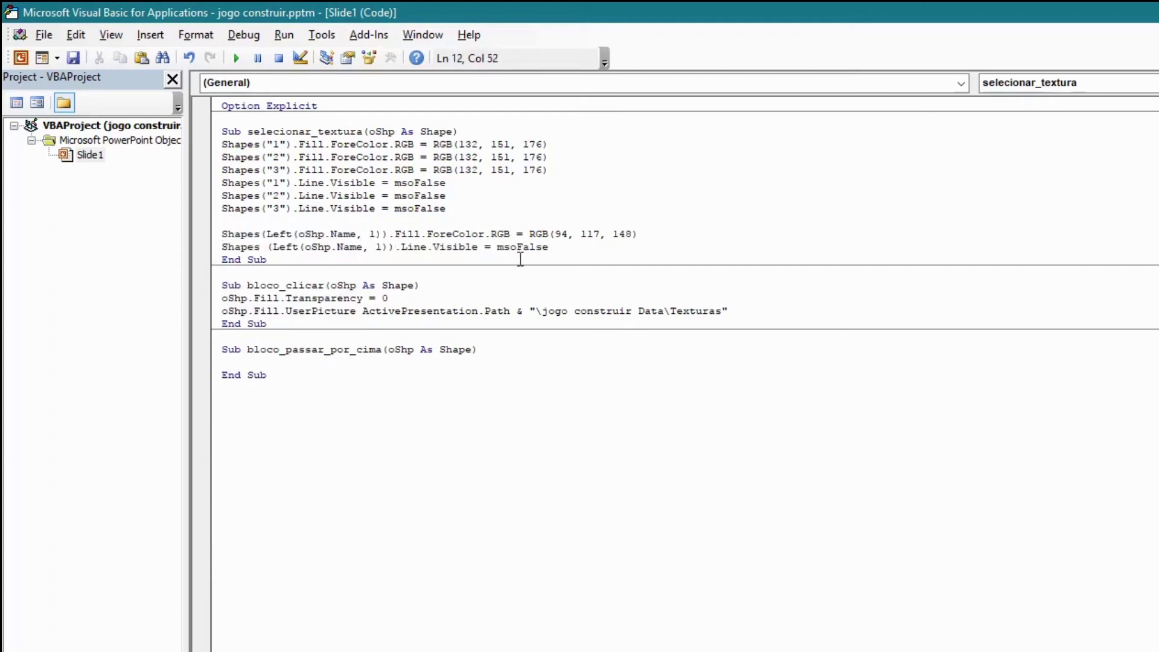
left_click_drag(551, 247, 515, 247)
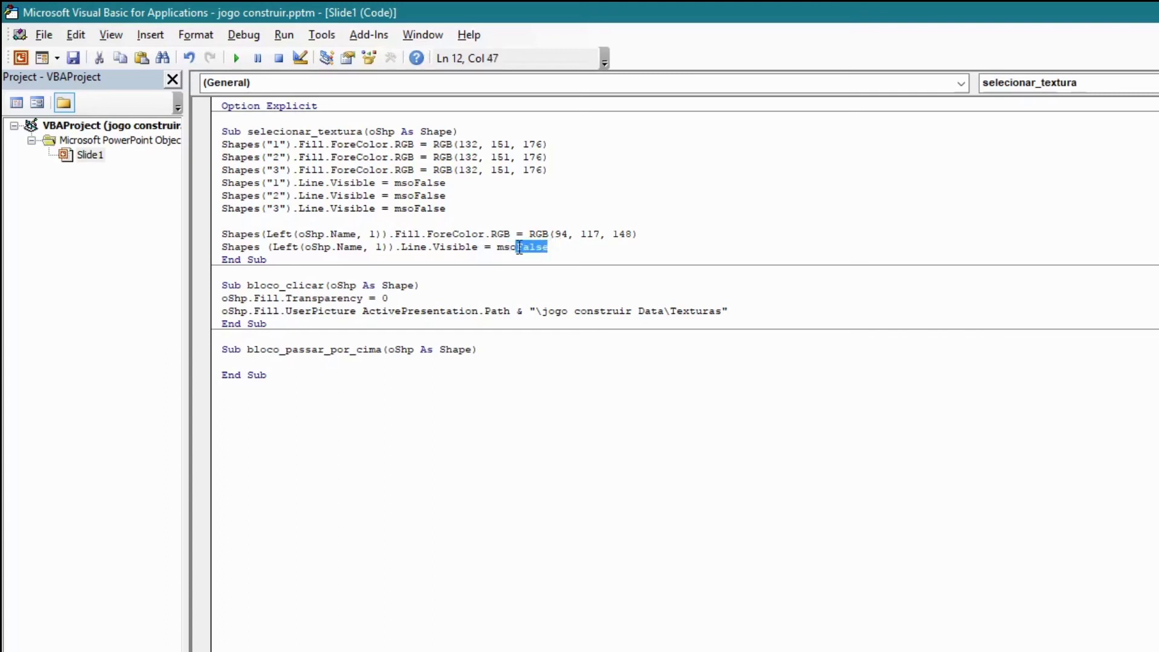
type("True")
left_click(574, 280)
Test the slide show by picking the dirt tile, then return to the code and Texturas folder.
key("alt+F11")
key("F5")
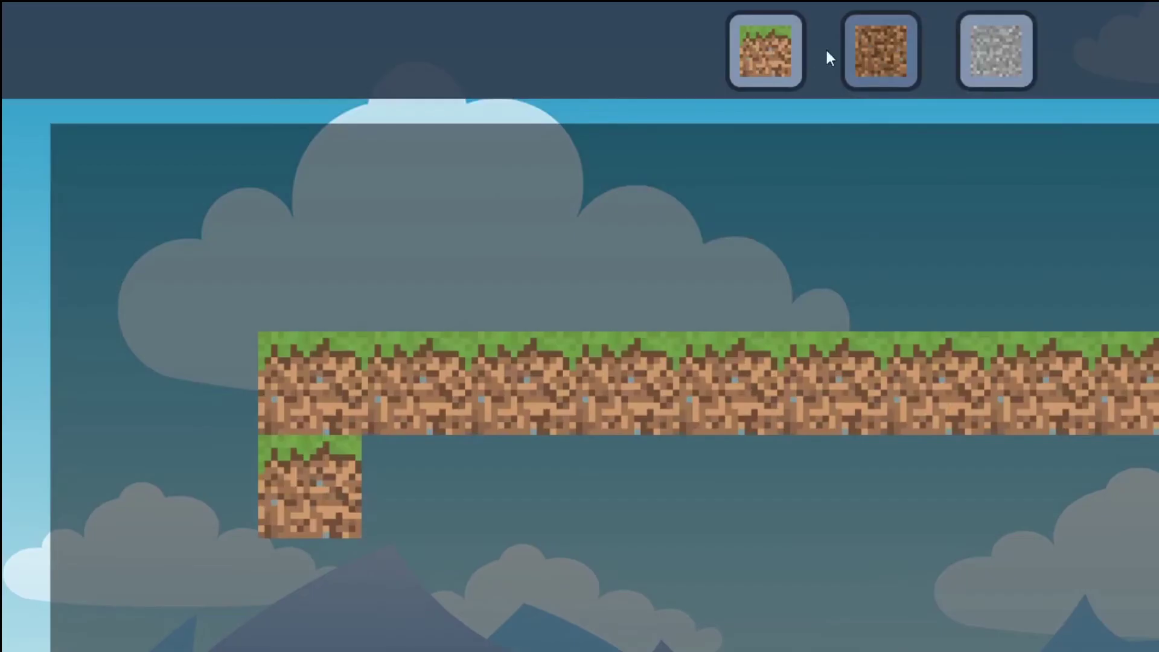
left_click(880, 50)
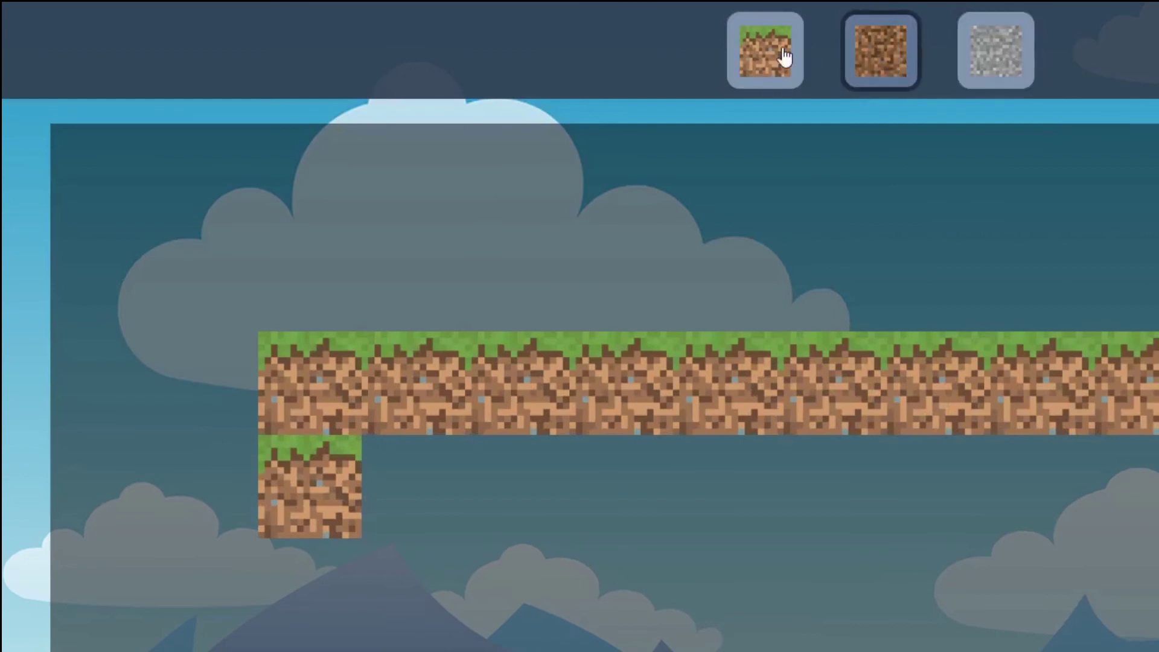
key("Escape")
left_click(566, 109)
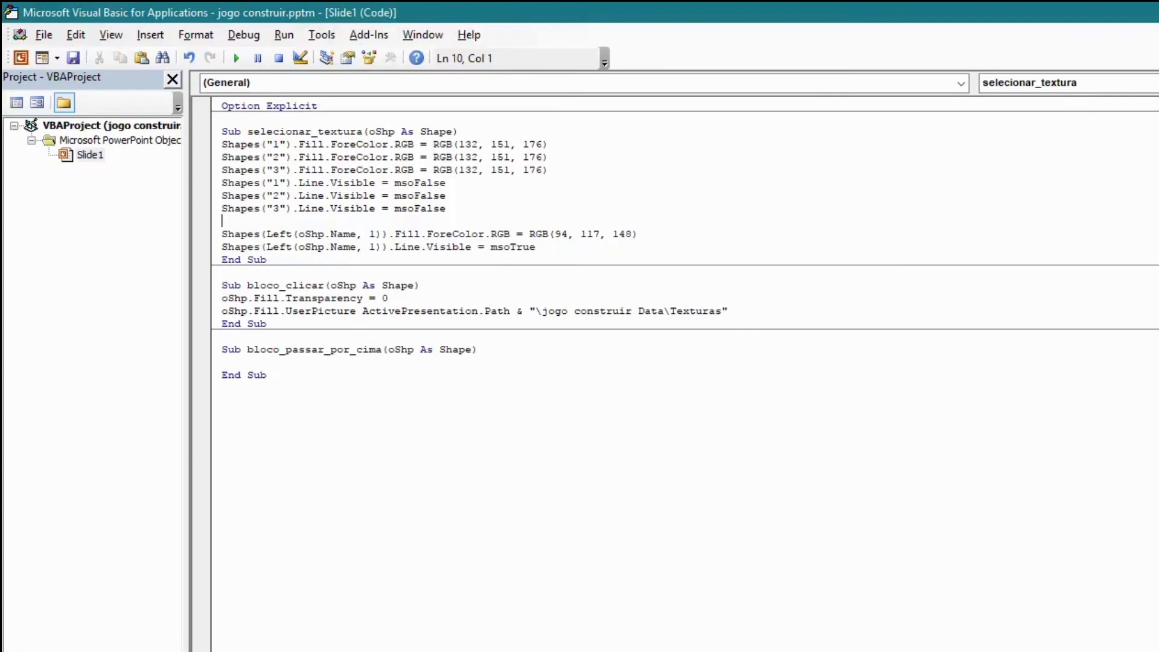
left_click(381, 649)
Rename the grass texture to 1, dirt to 2, and stone to 3.
left_click(305, 265)
left_click(302, 263)
type("1")
left_click(394, 263)
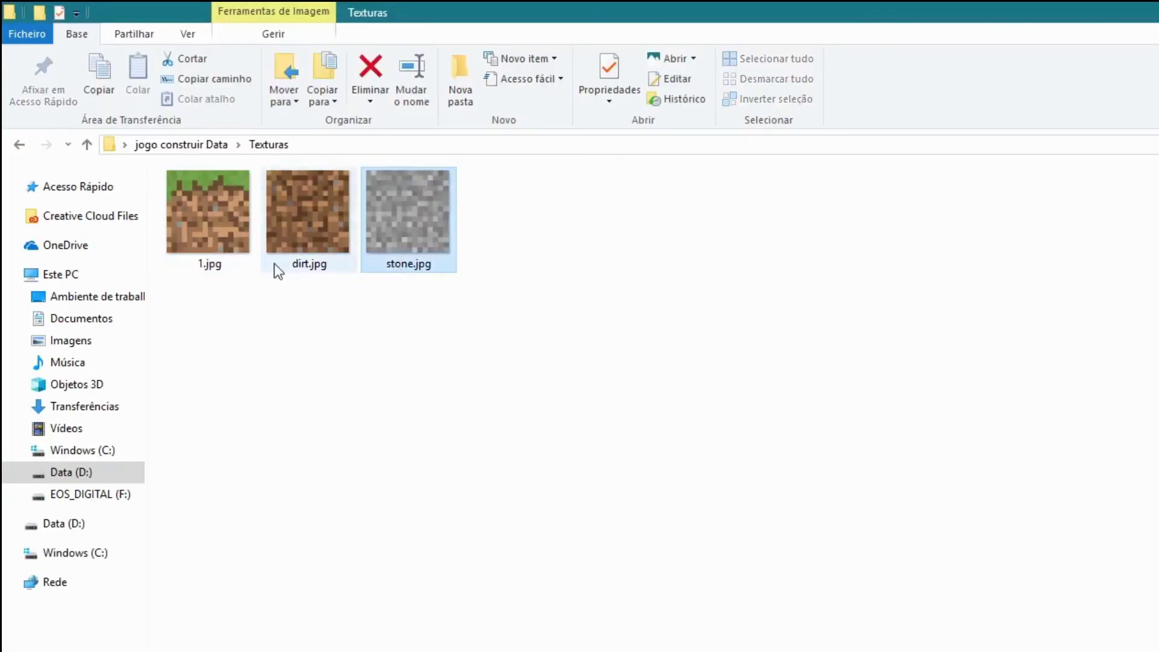
left_click(307, 266)
left_click(308, 270)
type("2")
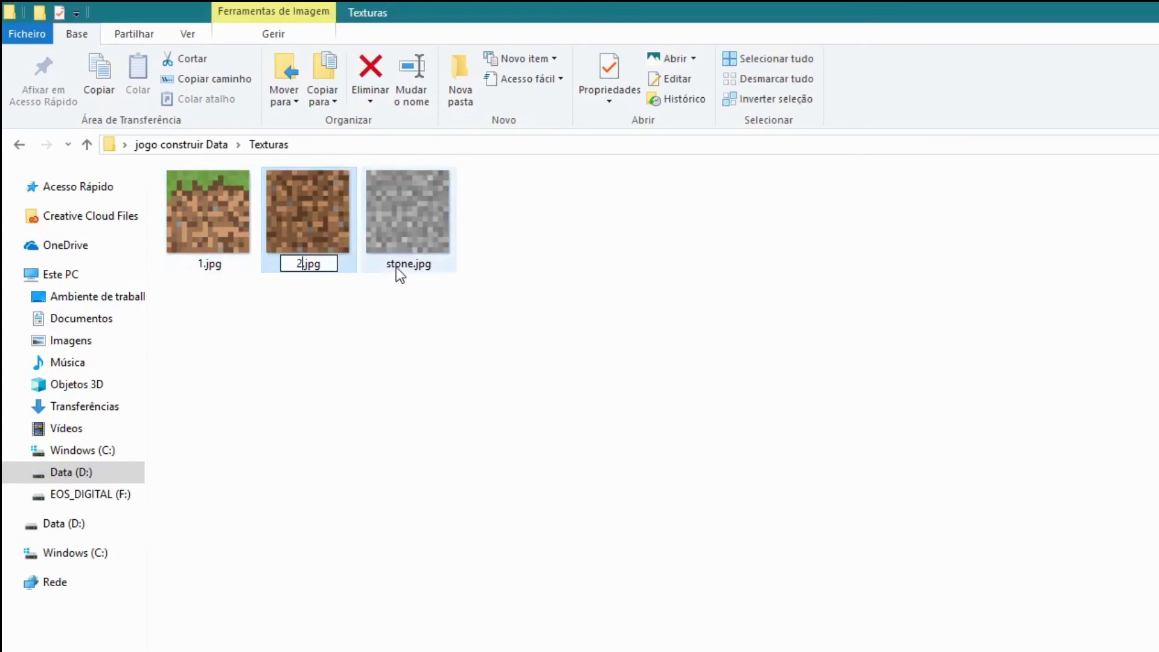
left_click(398, 266)
type("3")
left_click(470, 473)
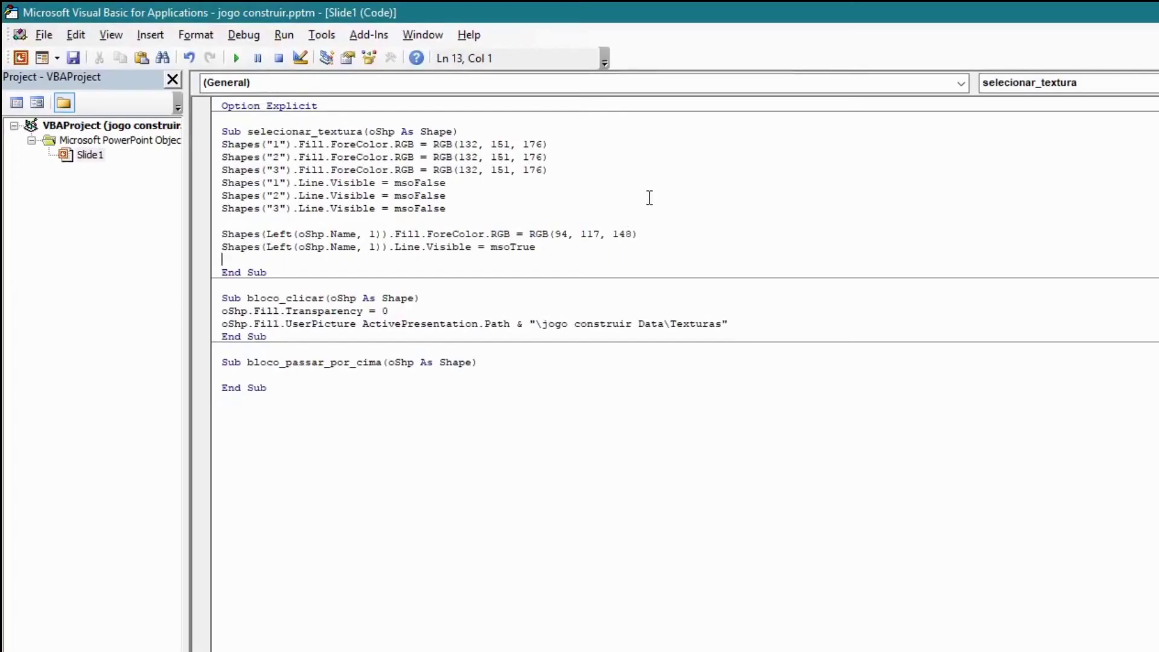
Add the line textura.Caption = Left(oShp.Name, 1) to selecionar_textura.
type("t")
type("xtura.")
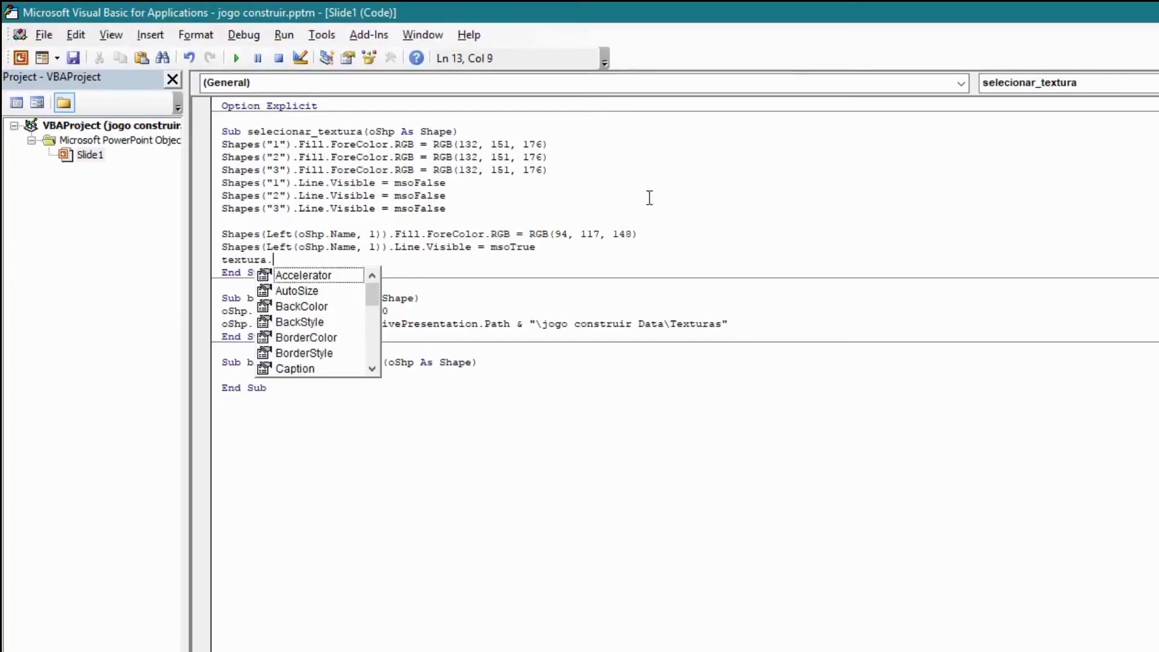
type("ca = Left(oShp.Name, 1)")
left_click(513, 236)
left_click(516, 269)
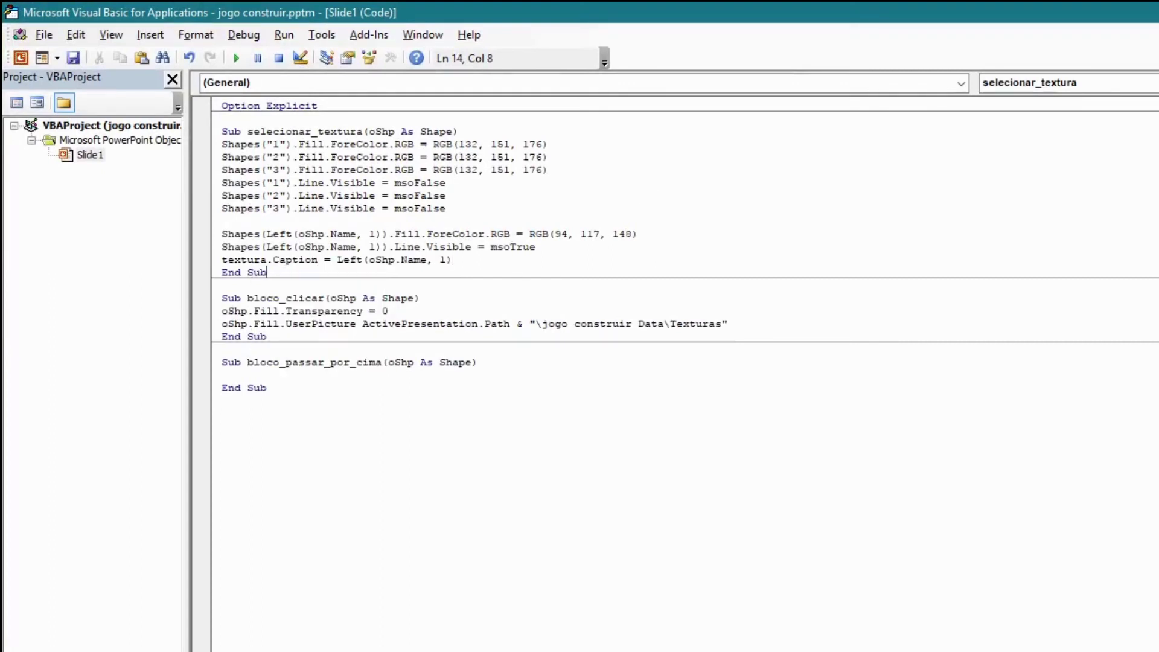
key("alt+F11")
Move Label1 into the top-left of the slide's top bar and check it in a slide show.
left_click_drag(336, 438, 472, 356)
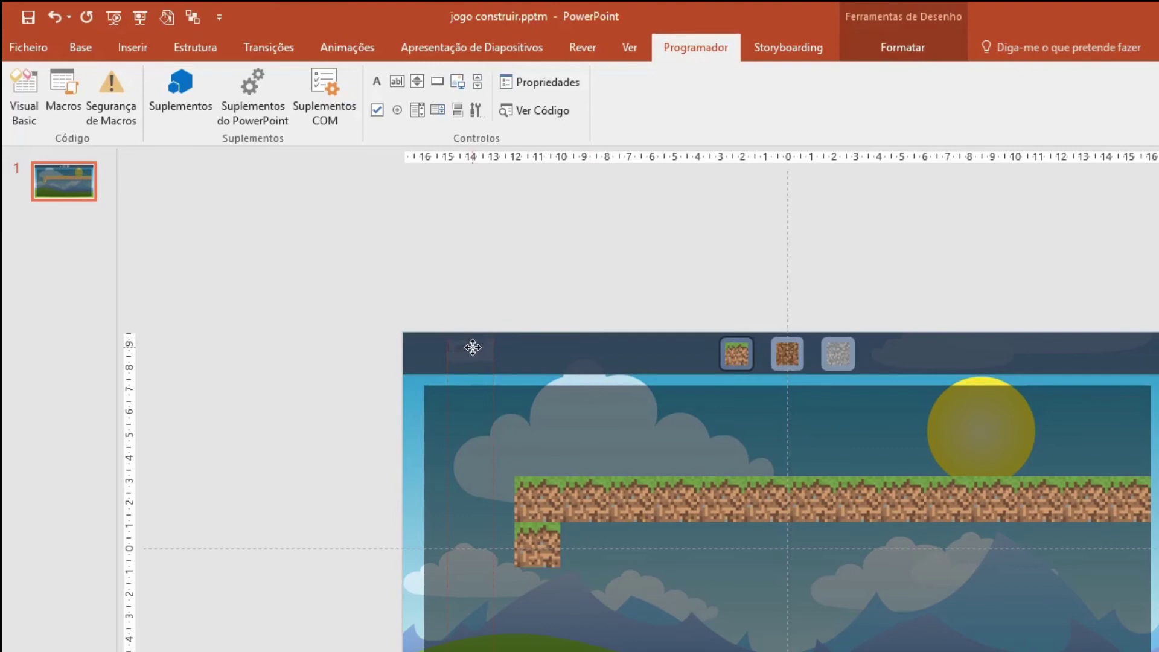
right_click(490, 341)
left_click(519, 300)
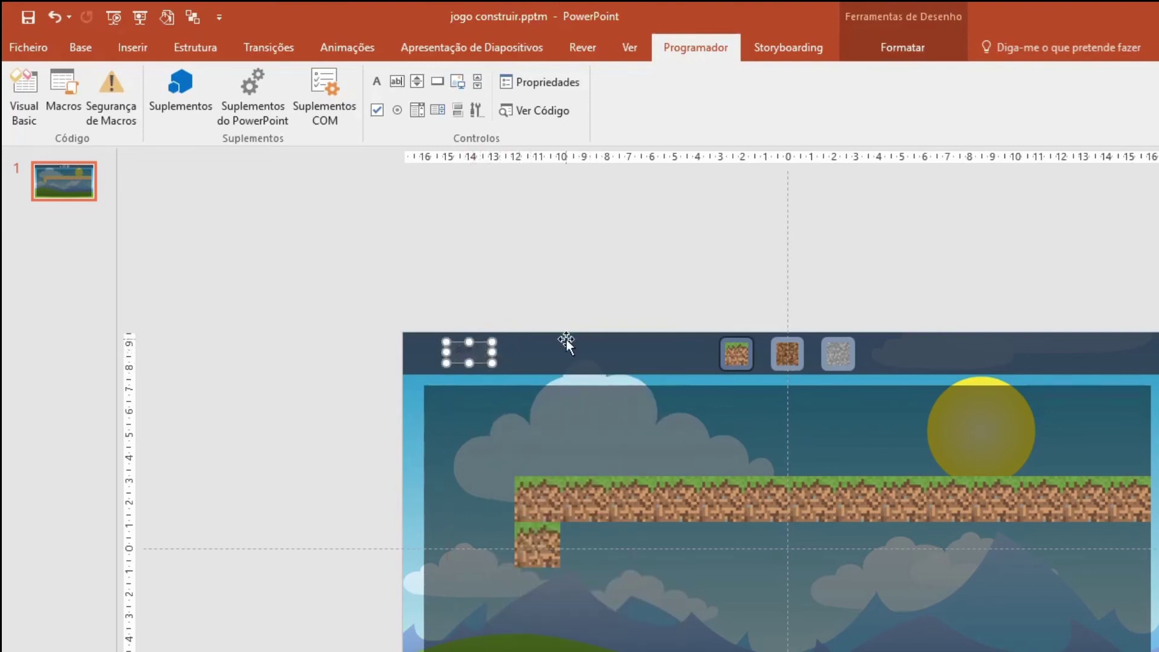
key("F5")
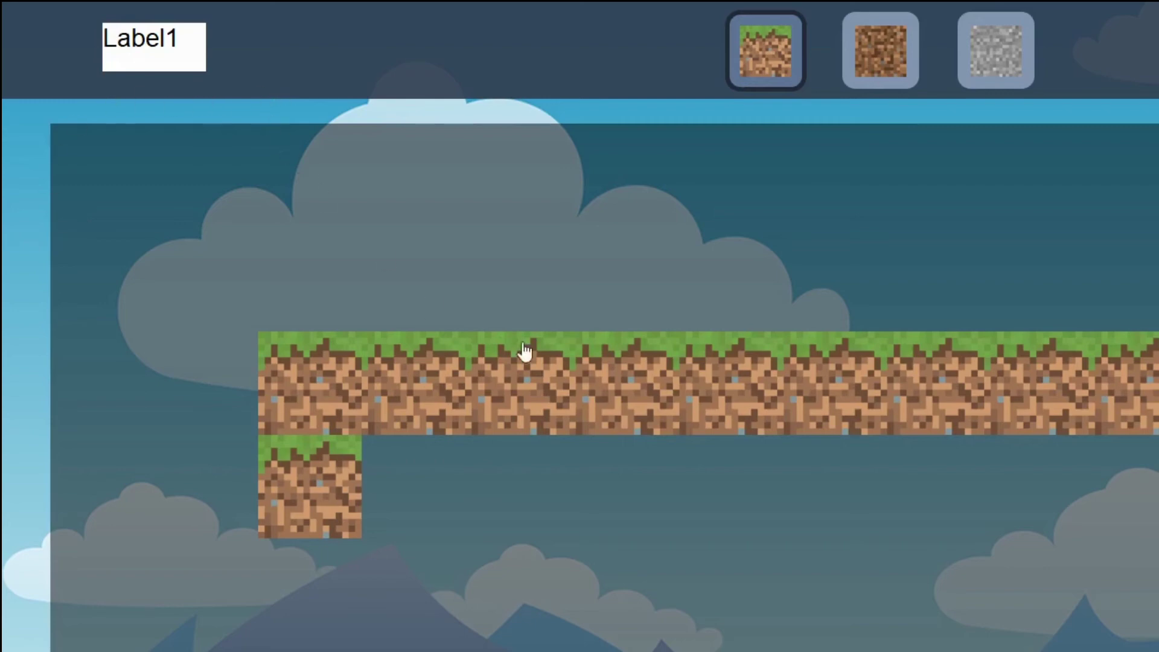
key("Escape")
right_click(489, 338)
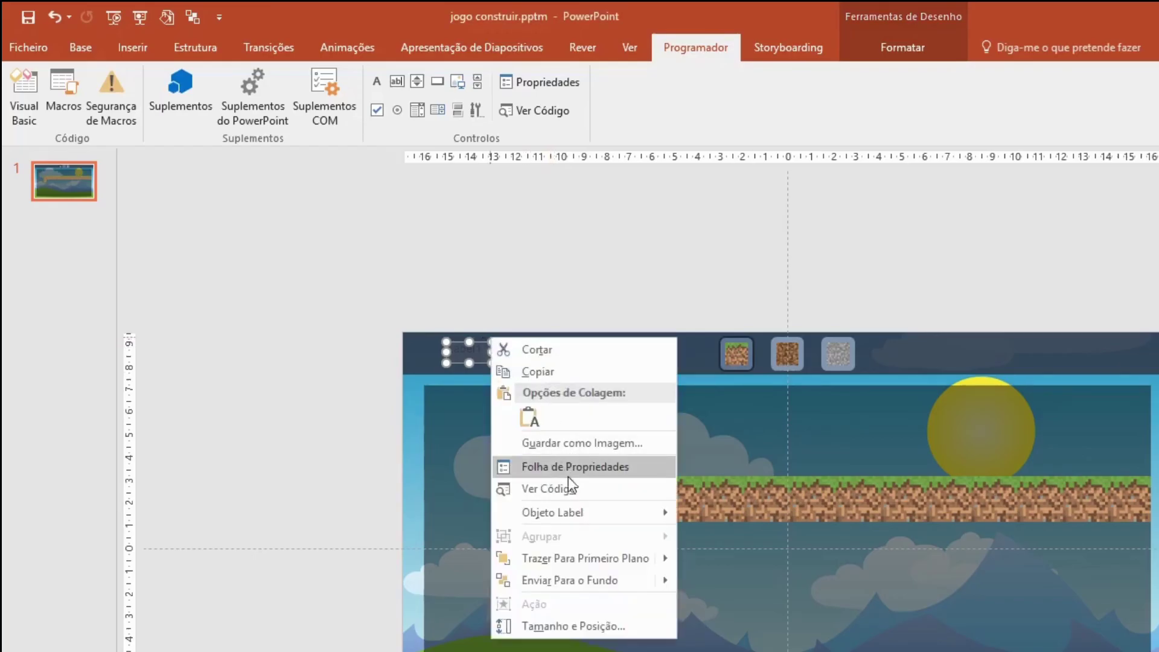
key("Escape")
Run the slide show and click the grass, dirt and stone tiles to show 1, 2, 3.
key("F5")
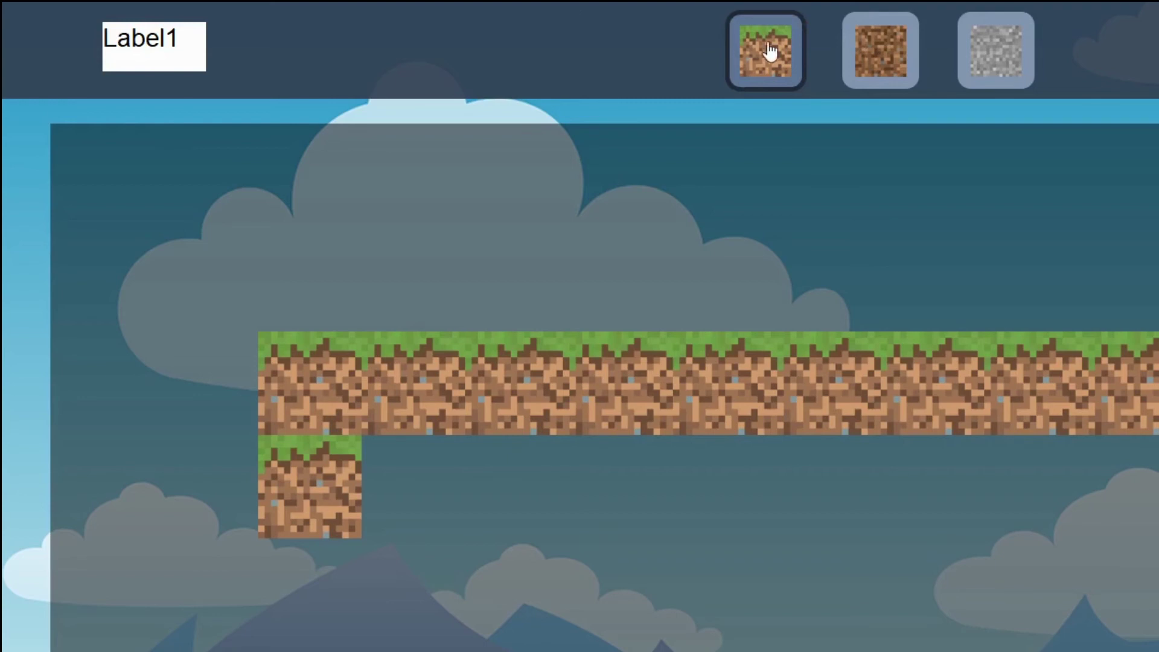
left_click(771, 54)
left_click(894, 60)
left_click(1002, 69)
left_click(856, 74)
left_click(768, 63)
Pick the stone tile once more, end the slide show, and select 1.jpg in Texturas.
left_click(996, 54)
key("Escape")
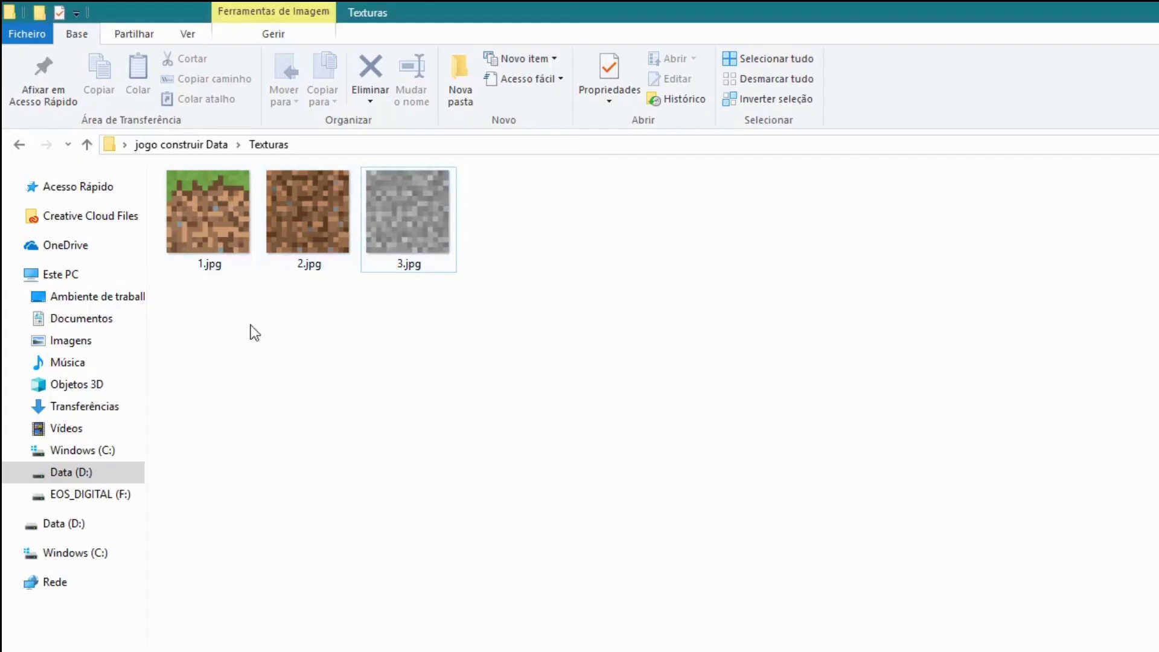
left_click(207, 248)
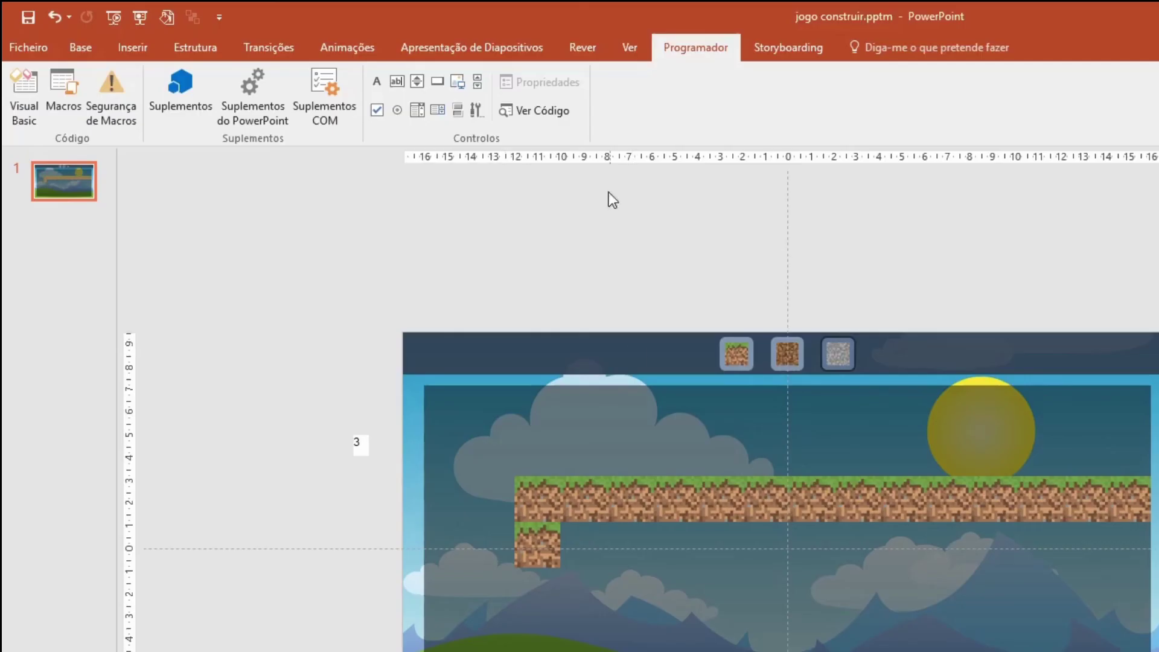
Append & "\" & textura.Caption & ".jpg" to the UserPicture path in bloco_clicar.
left_click(531, 114)
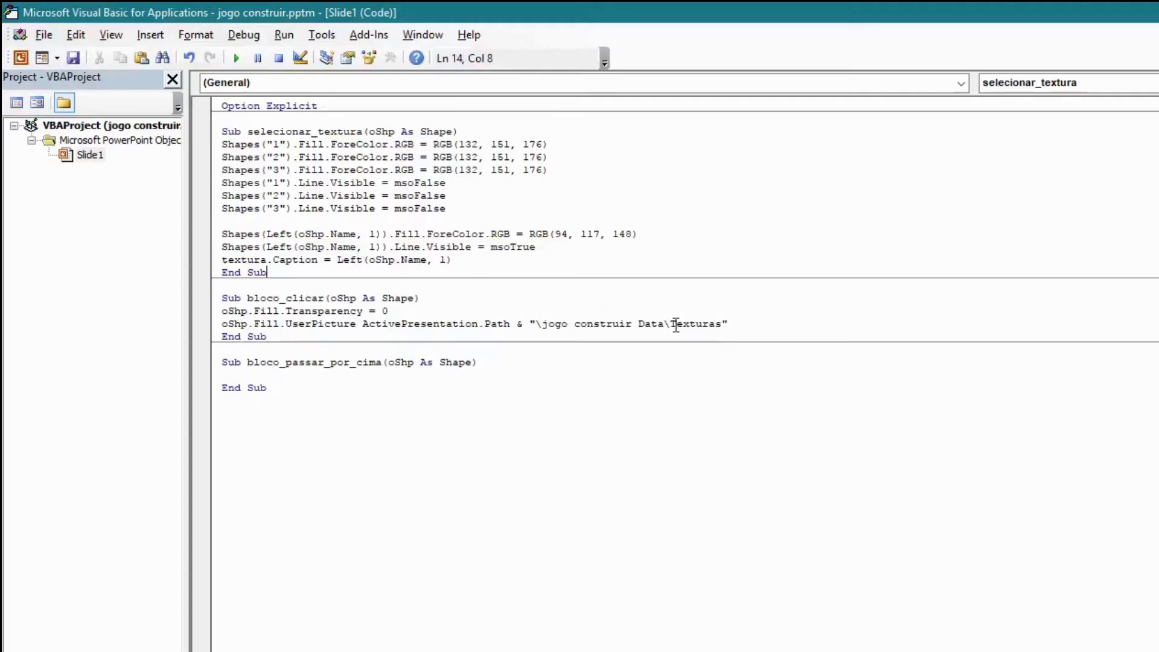
left_click(733, 323)
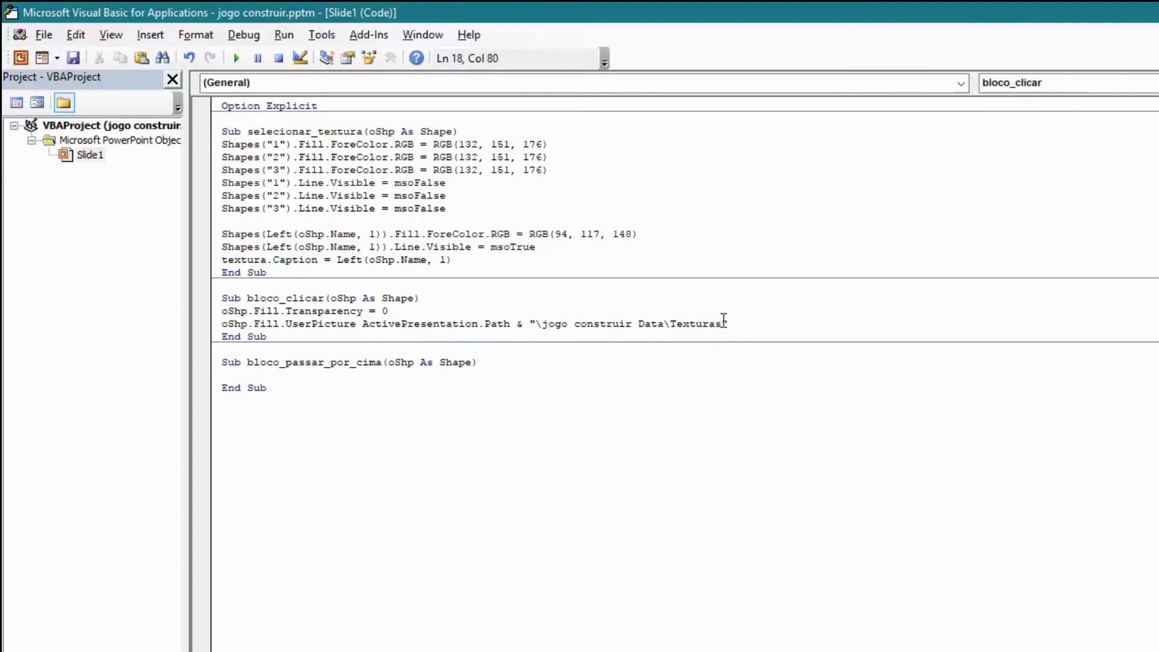
type("\\\" &")
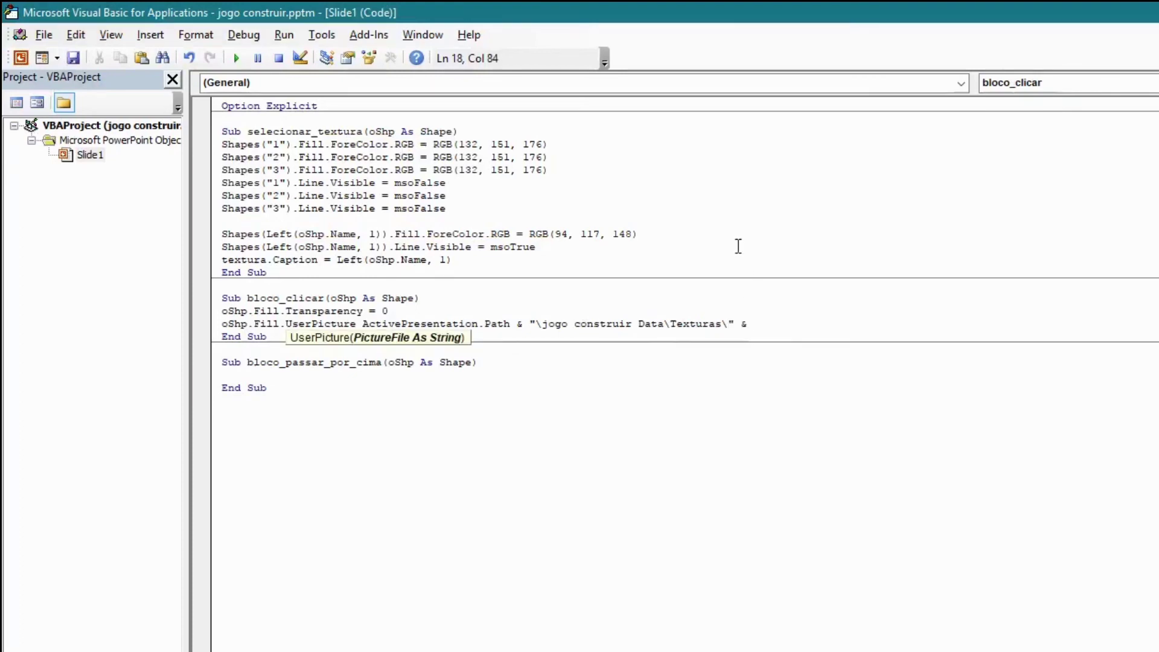
type("\"")
type("xtura.Caption ")
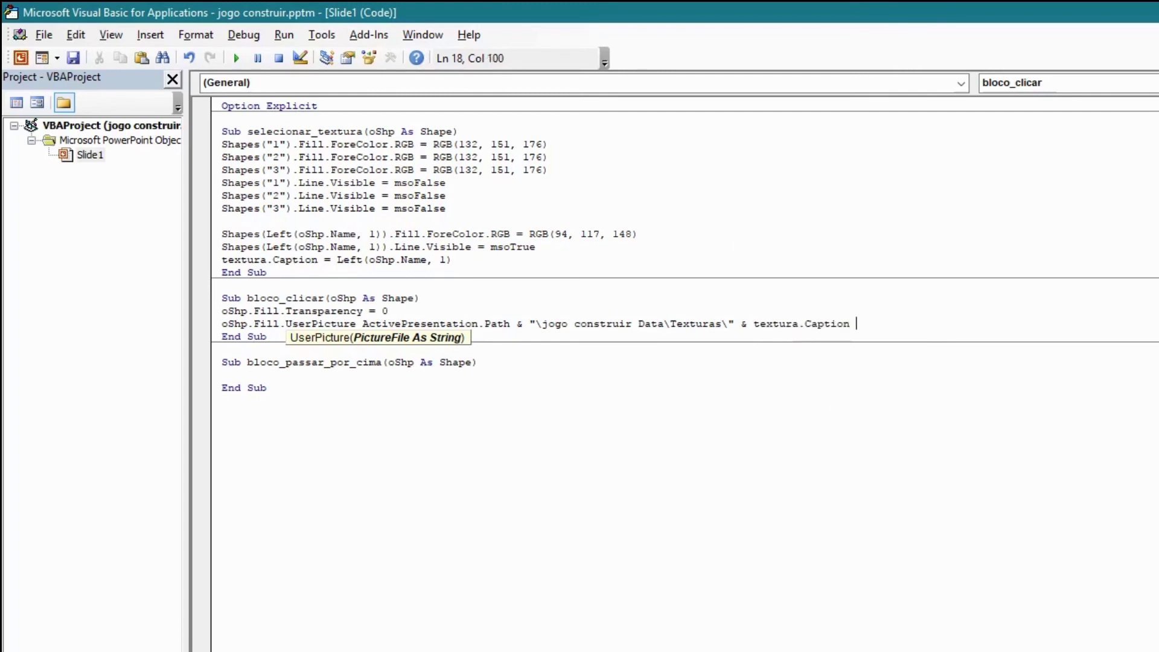
type("& ")
type("jpg\"")
left_click(1007, 299)
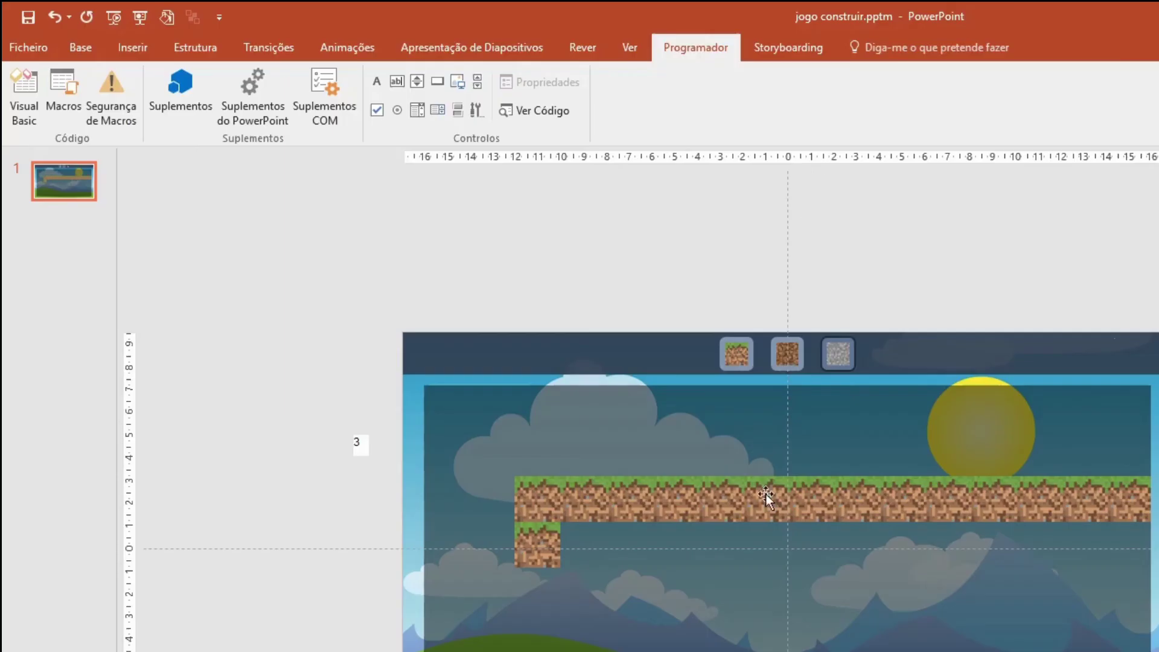
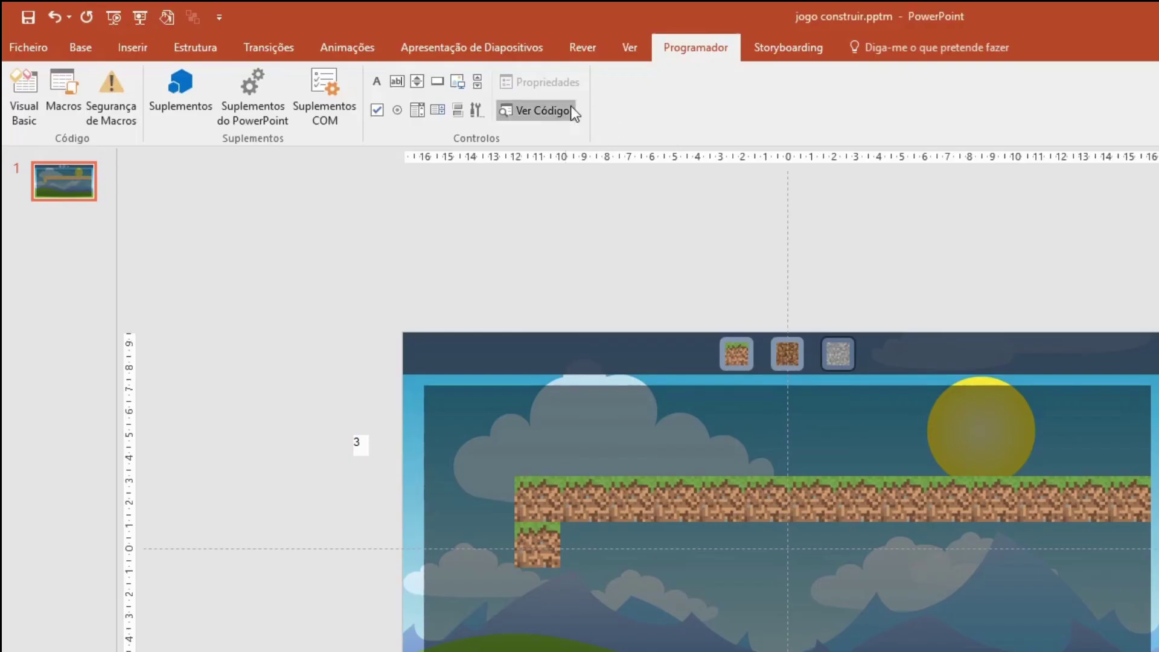
Select the empty bloco_passar_por_cima sub in Slide1's code, then return to PowerPoint's Inserir tab.
left_click(571, 109)
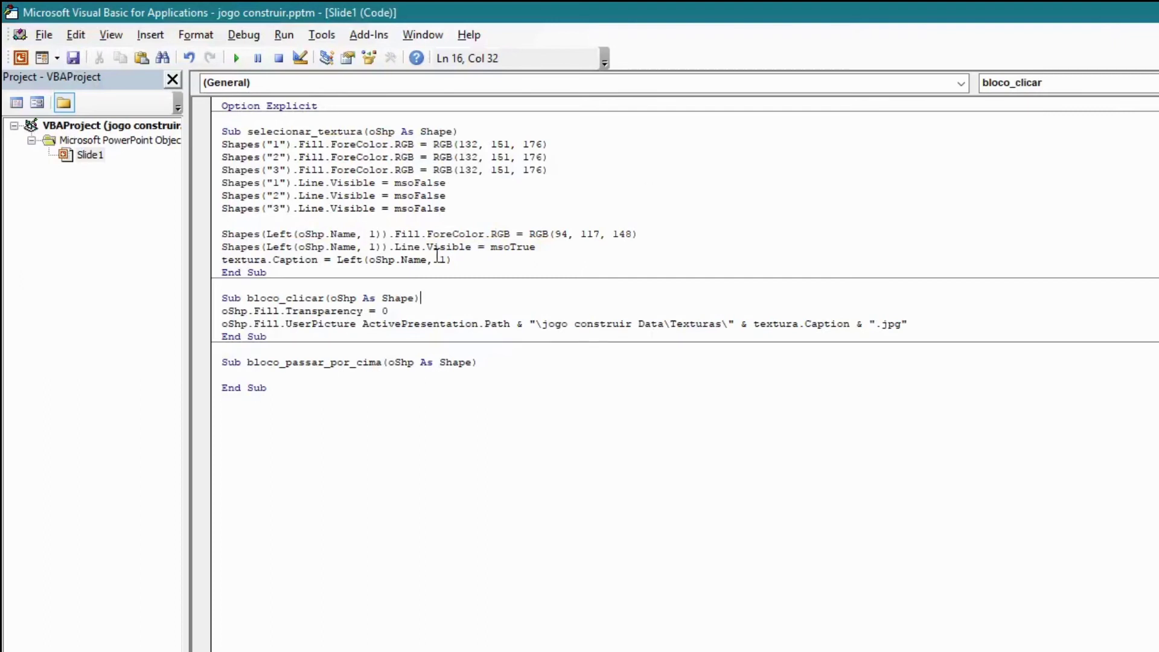
left_click_drag(267, 388, 199, 361)
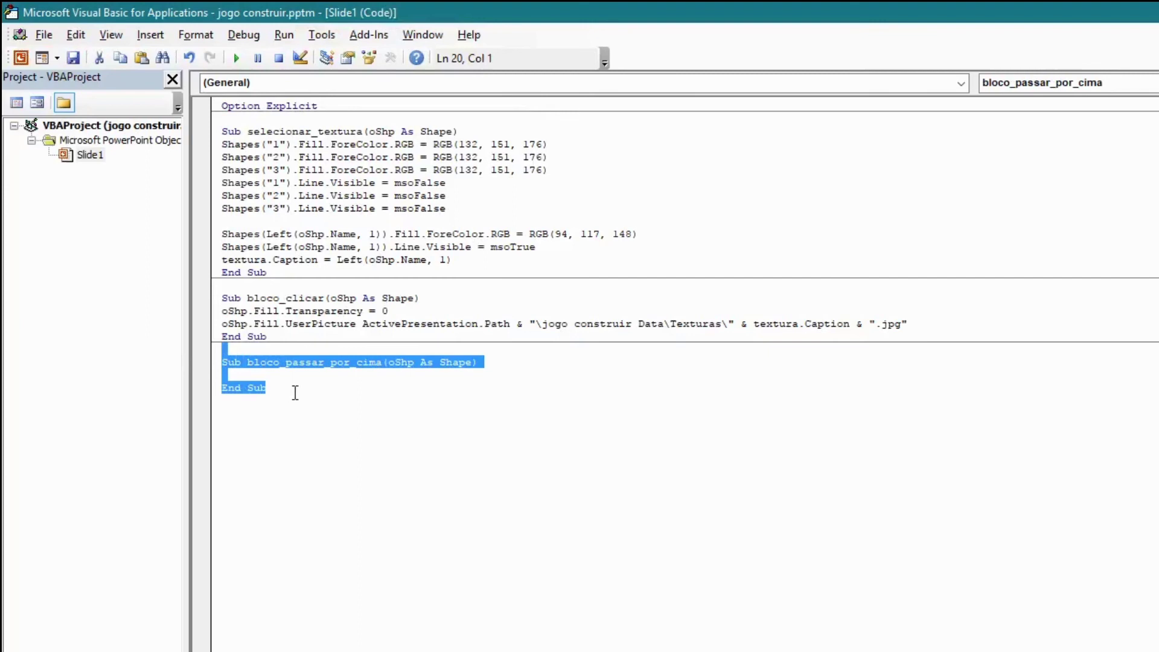
left_click(291, 375)
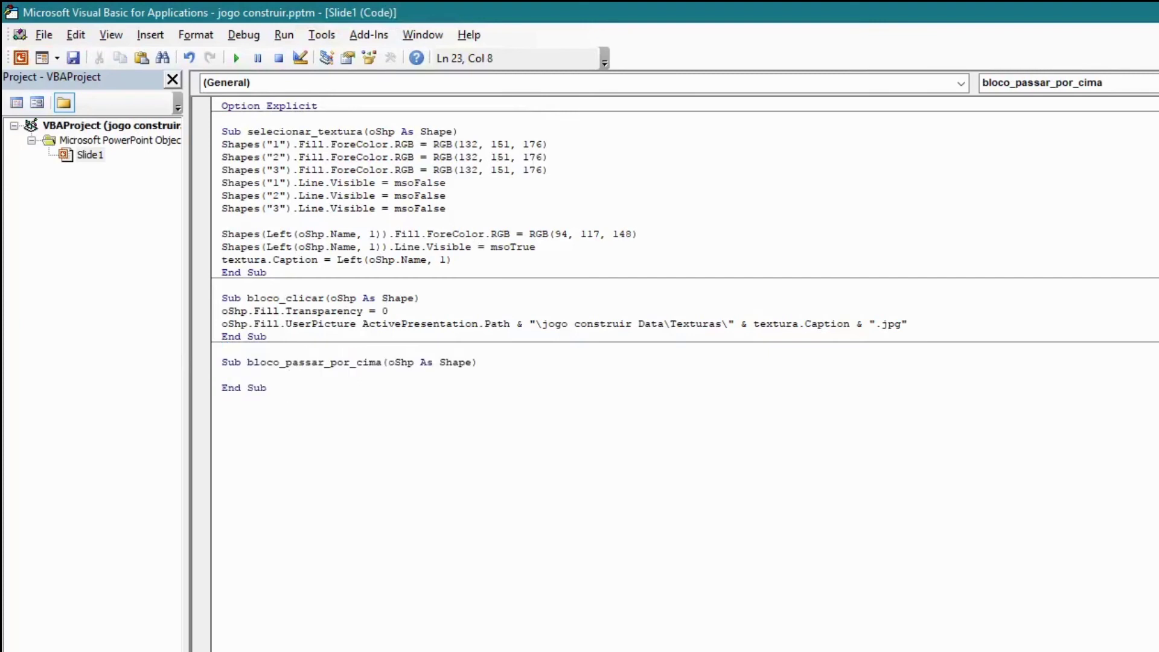
key("alt+F11")
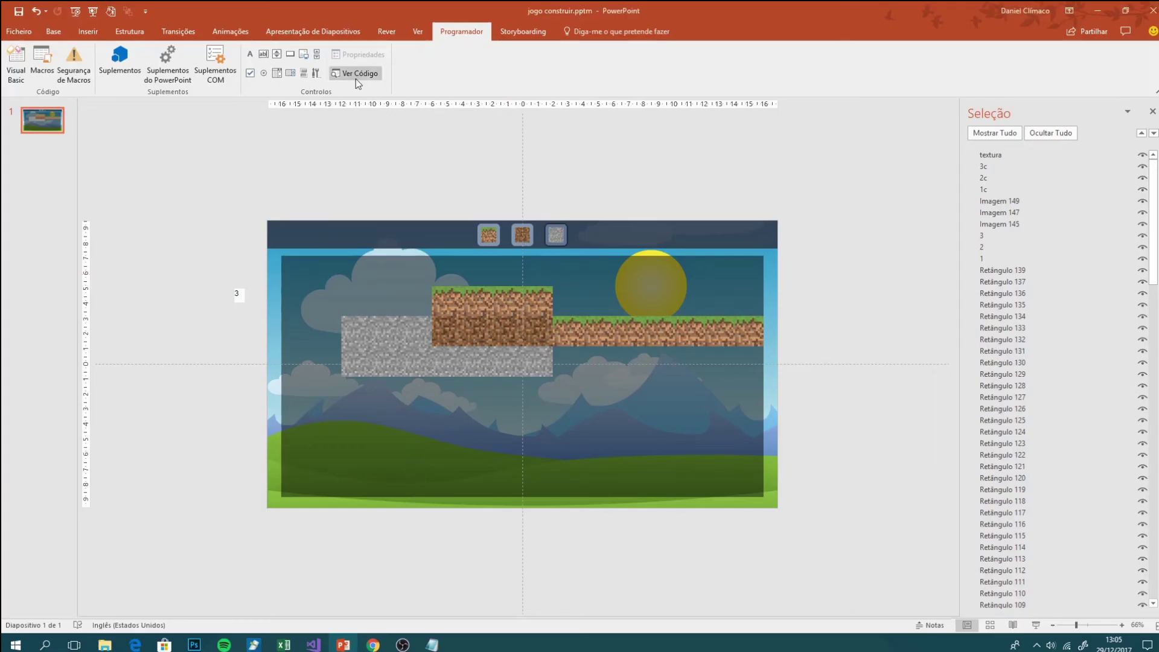
left_click(357, 78)
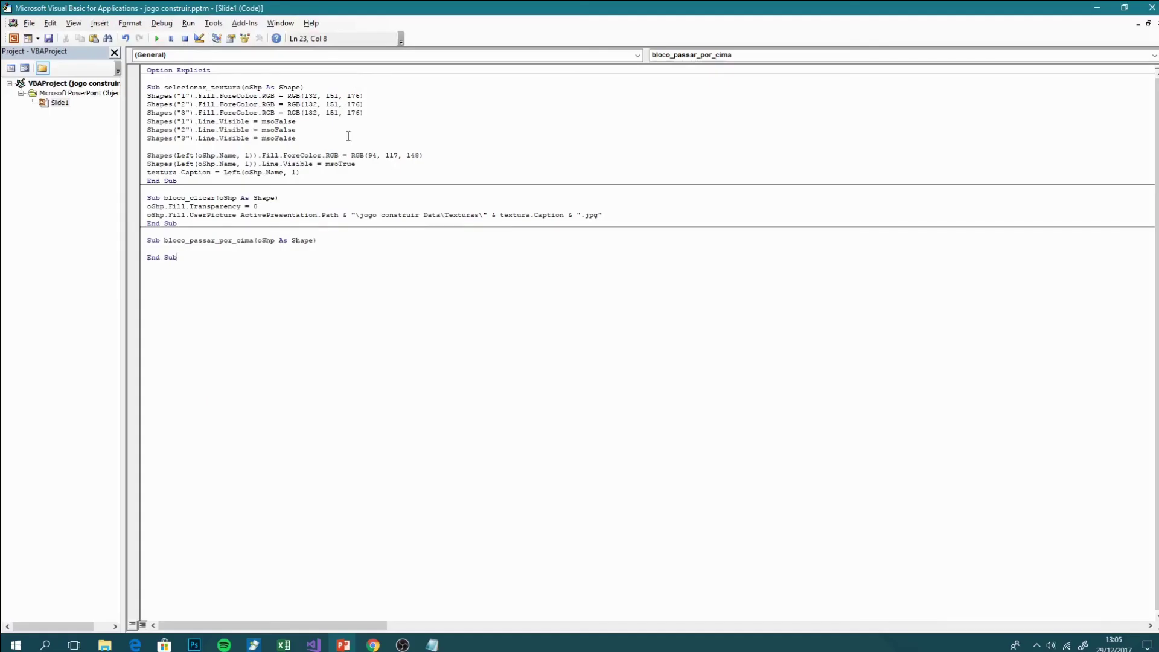
Duplicate the stone texture button and place the copy to its right.
left_click(89, 32)
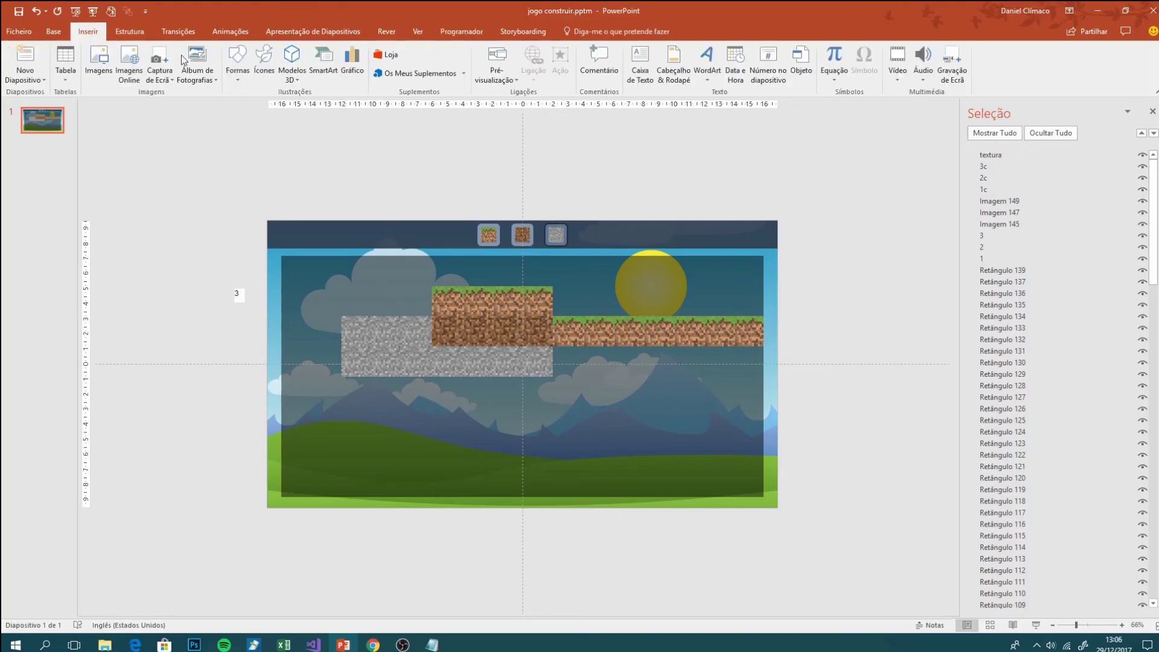
key("ctrl+d")
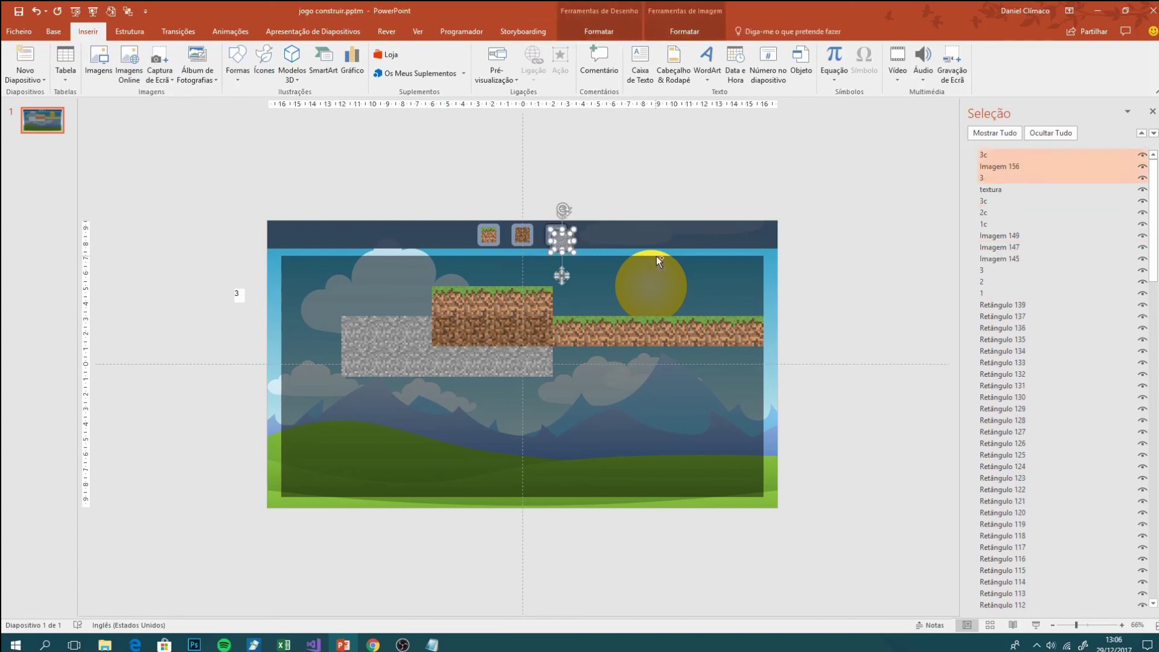
scroll(644, 253, "up", 3)
scroll(645, 254, "up", 3)
left_click_drag(535, 213, 622, 182)
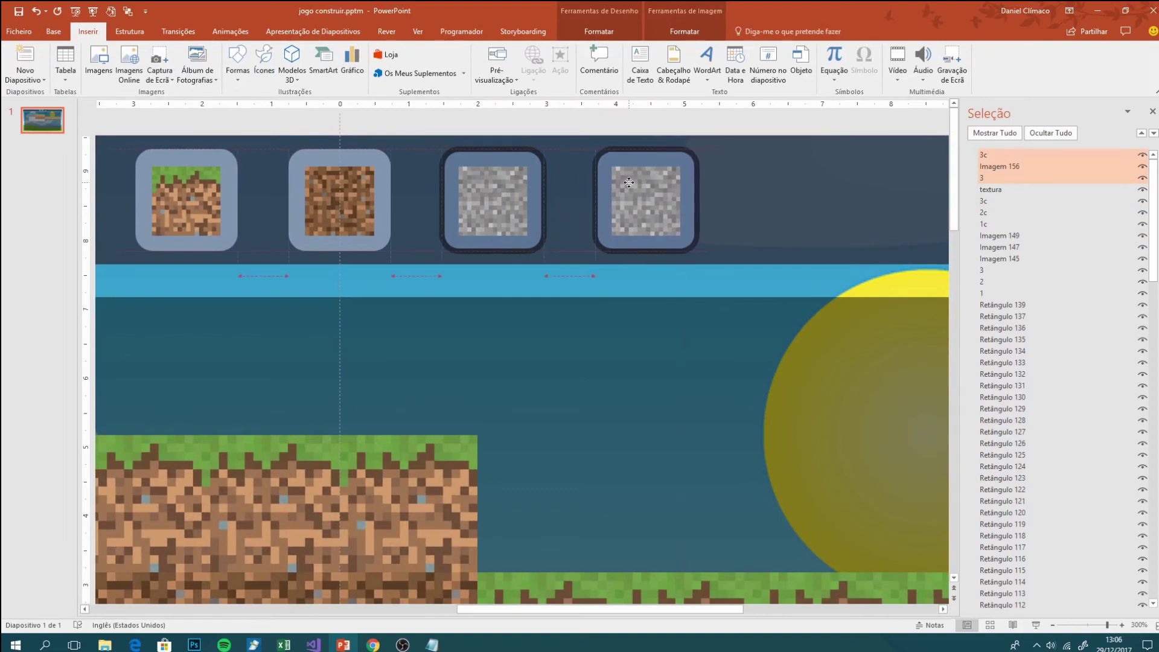
key("ctrl+v")
scroll(451, 408, "down", 10)
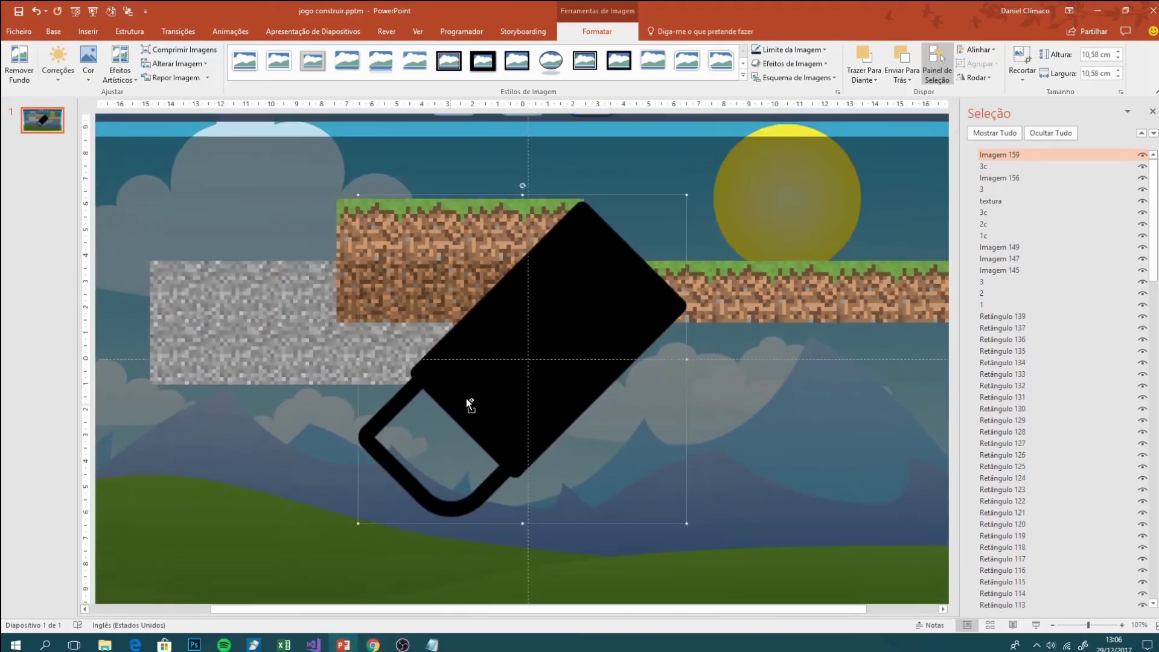
key("Delete")
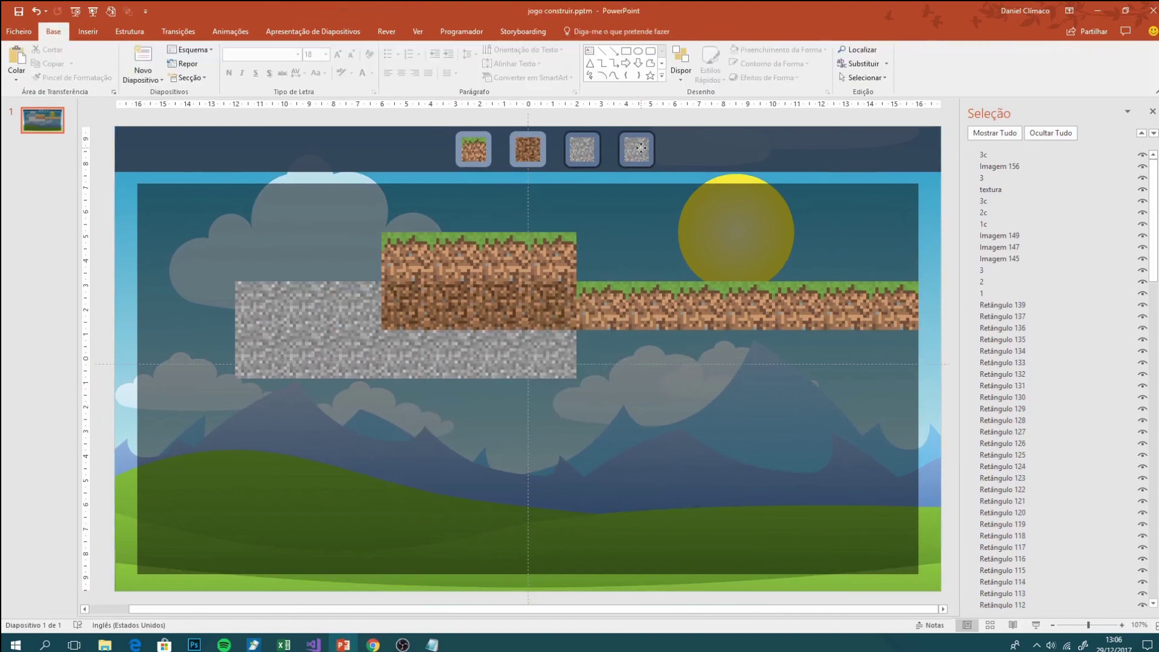
Replace the duplicated button's stone picture with the eraser icon.
left_click(638, 158)
left_click(993, 189)
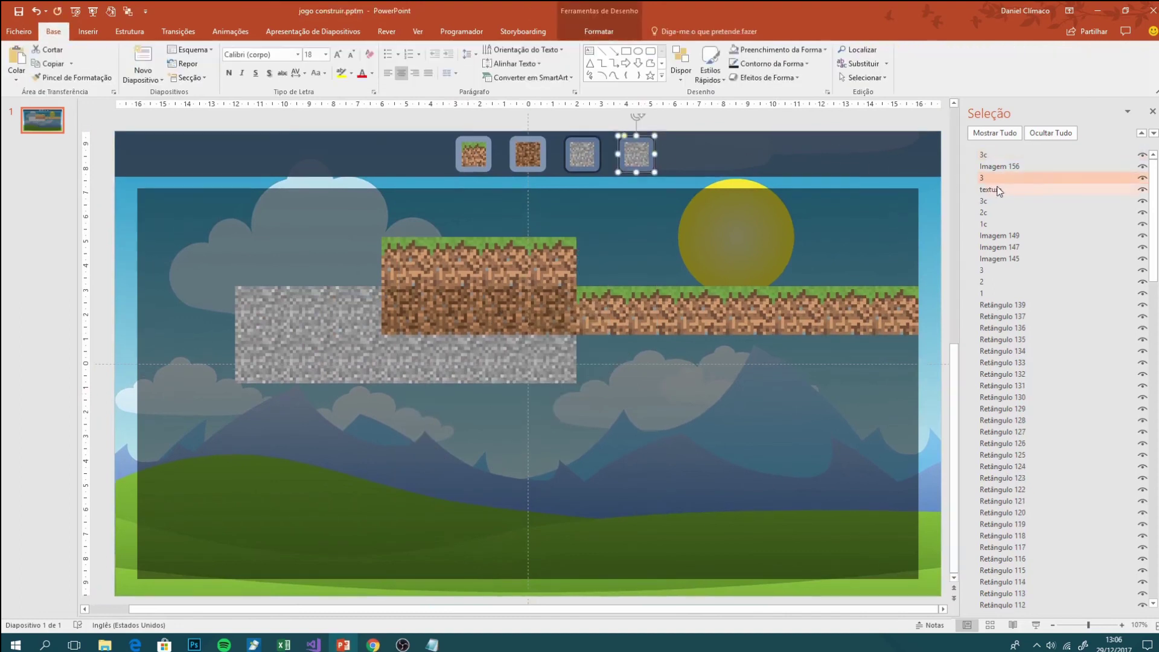
left_click(1003, 169, "ctrl")
scroll(525, 326, "up", 10, "ctrl")
left_click(530, 245)
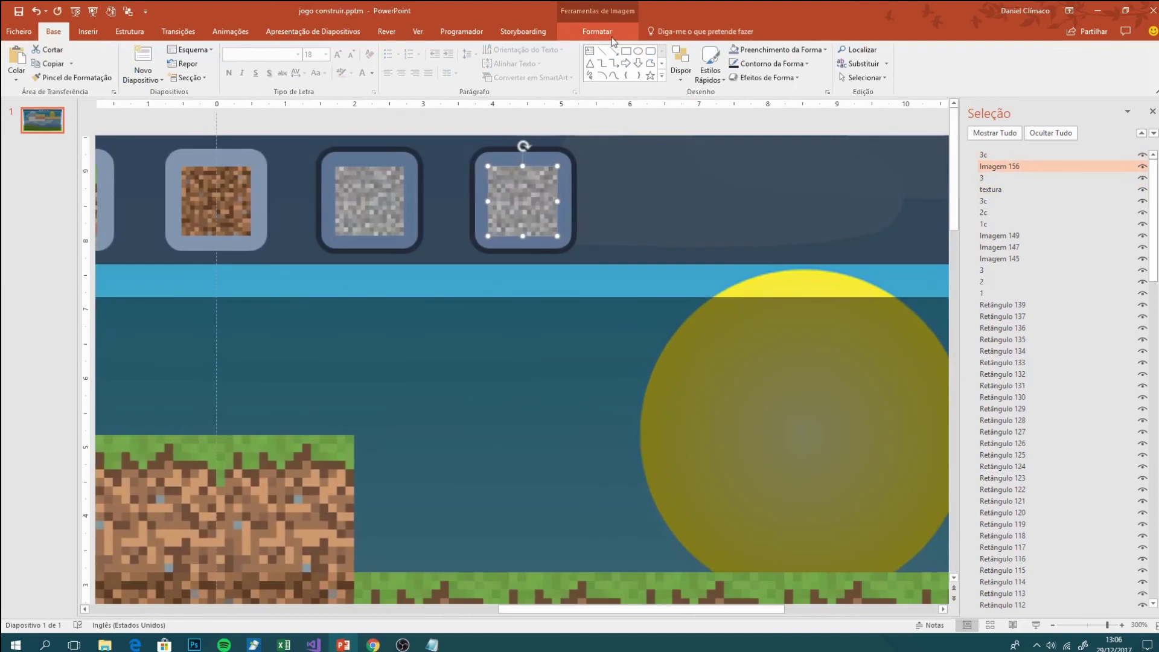
left_click(597, 32)
left_click(199, 63)
left_click(181, 121)
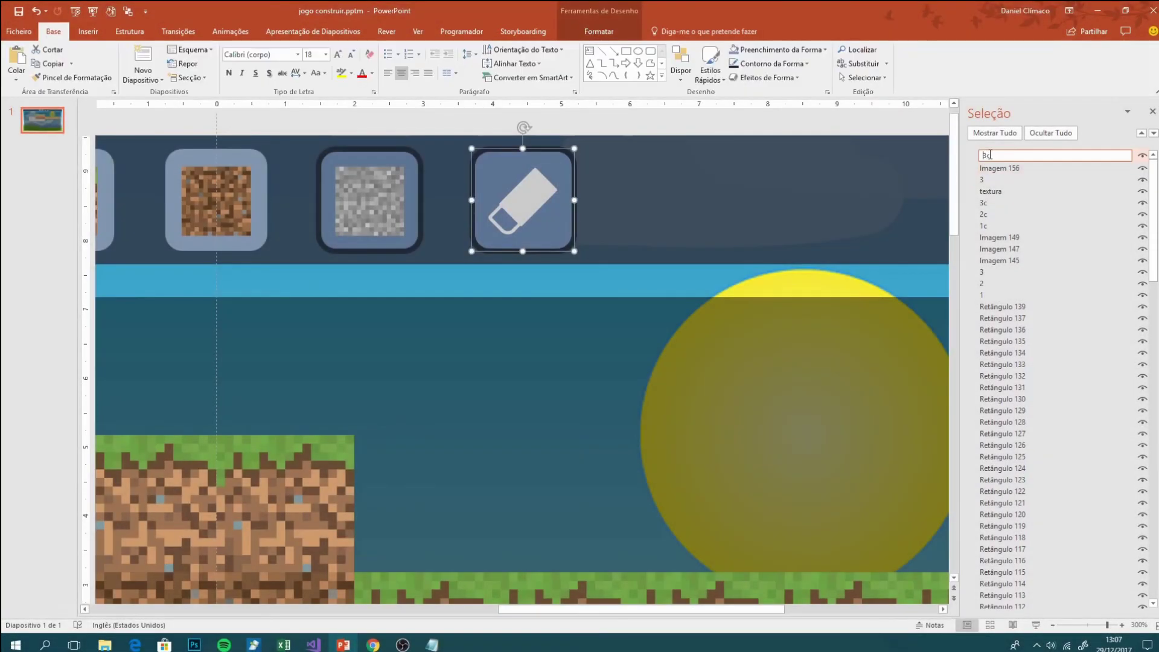
Rename the eraser picture to 4c and its button shape to 4 in the Selection pane.
type("45")
left_click(993, 171)
left_click(973, 179)
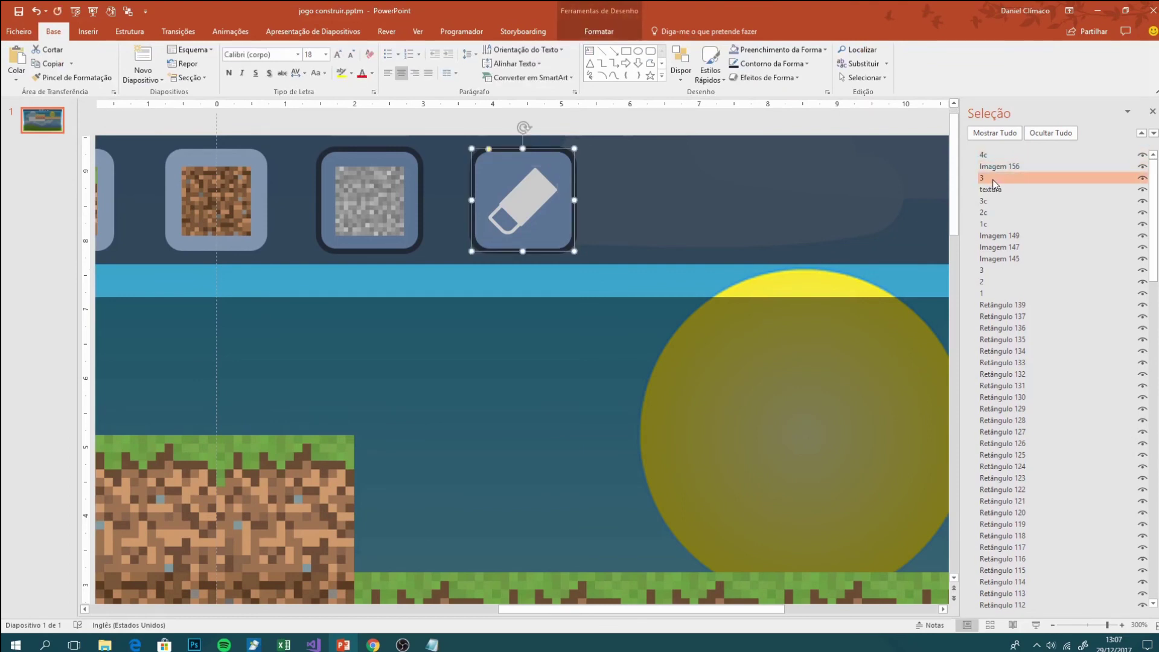
left_click(973, 178)
type("4")
left_click(795, 217)
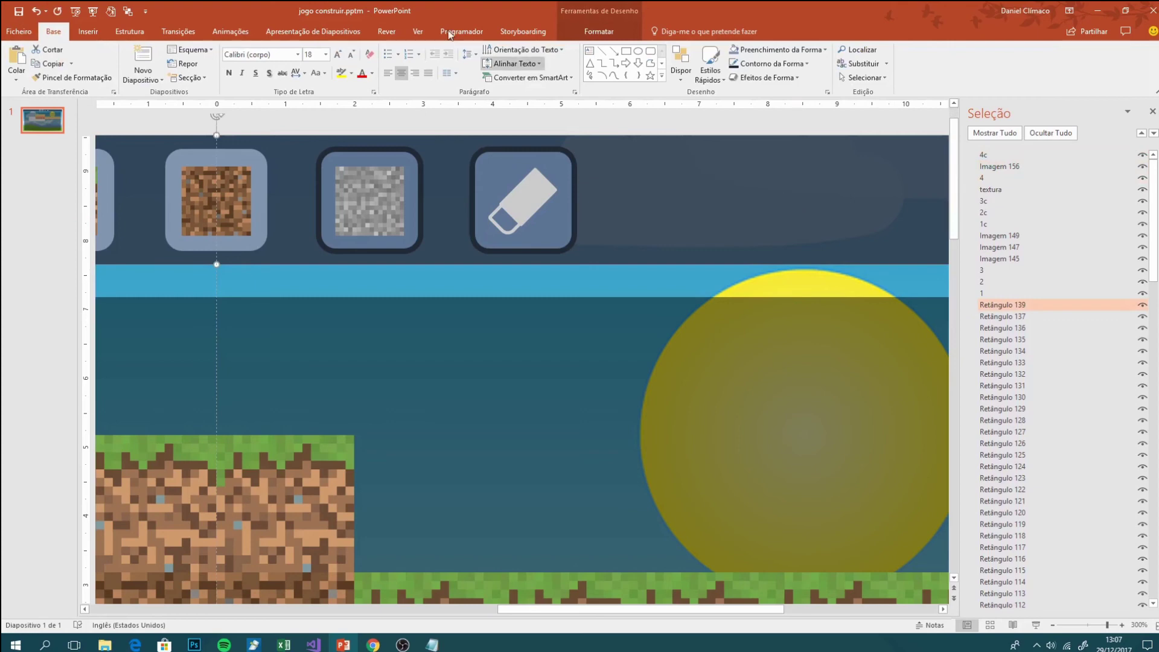
Open the slide's code and insert a new line at the start of bloco_clicar.
left_click(462, 31)
left_click(377, 71)
left_click(305, 198)
key("Return")
type("If textura")
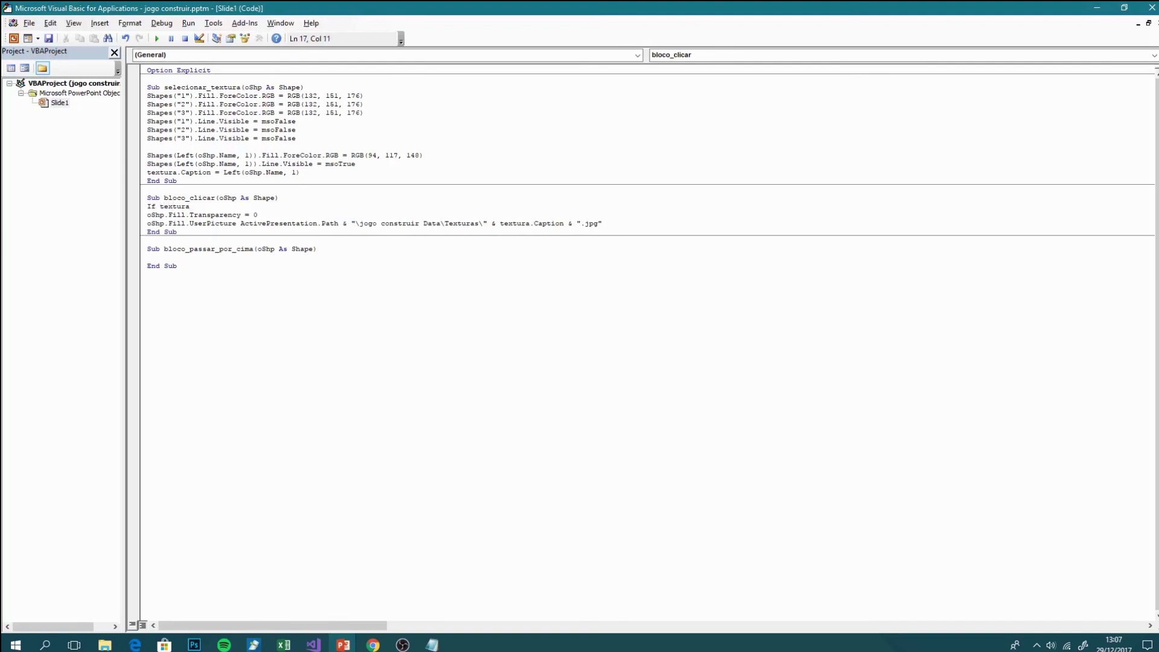
In bloco_clicar, add an If textura.Caption = "4" branch setting Fill.Transparency to 1, with Else and End If.
type(".Caption = \"4\" Then")
key("Return")
key("Return")
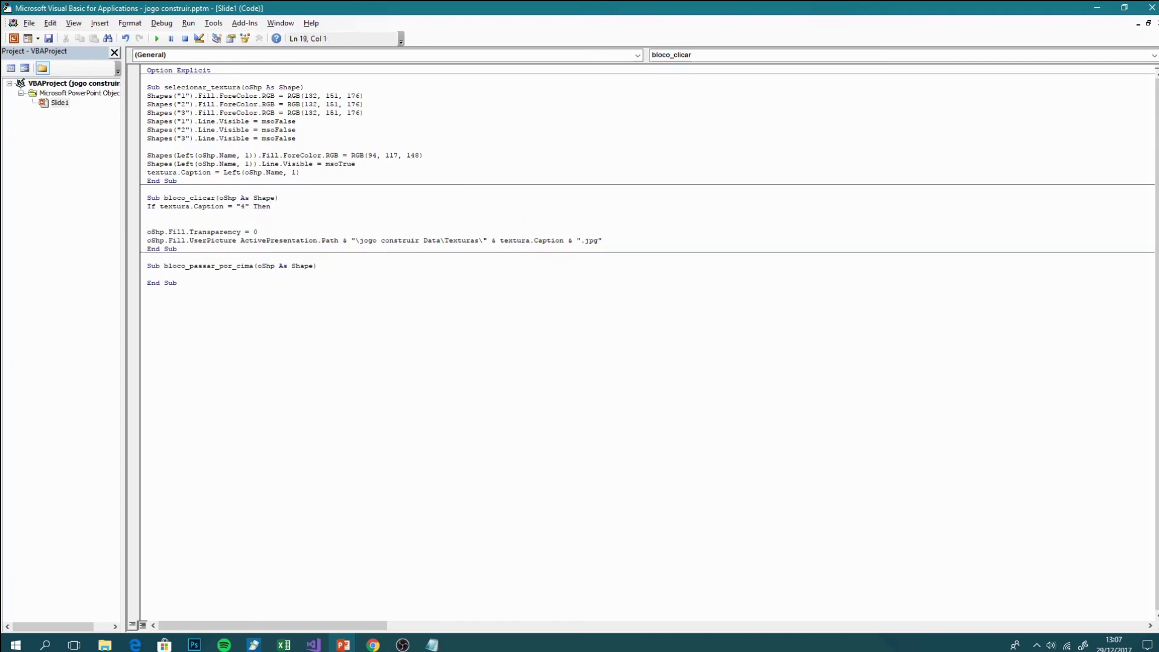
key("Return")
type("Else")
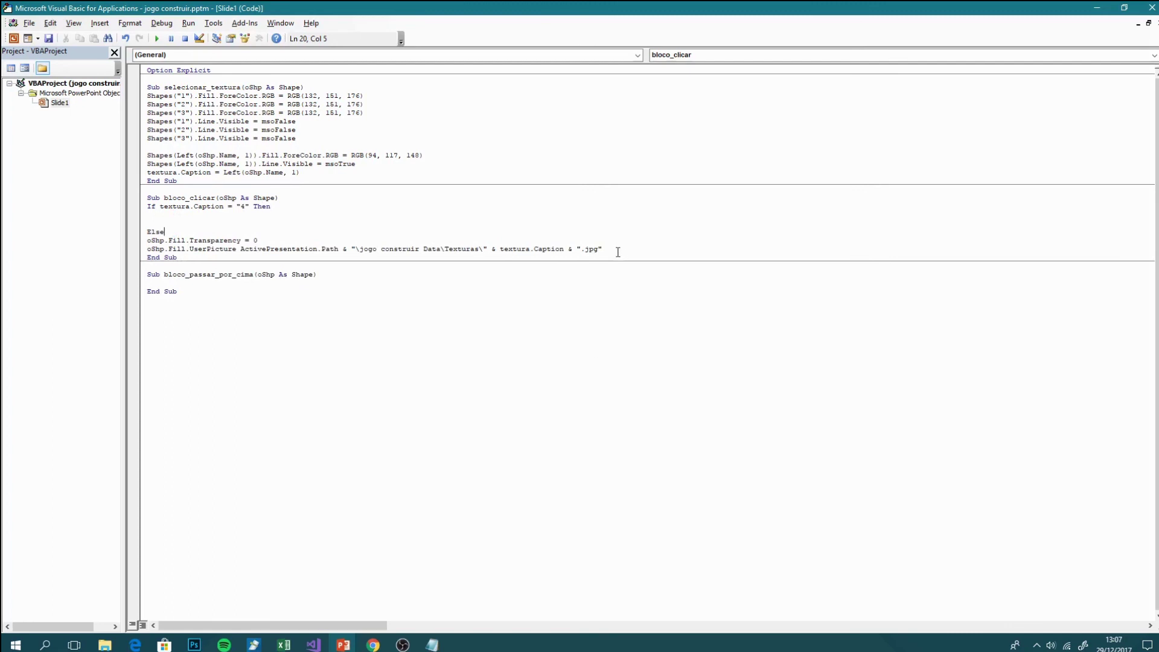
key("Return")
key("Return")
type("End If")
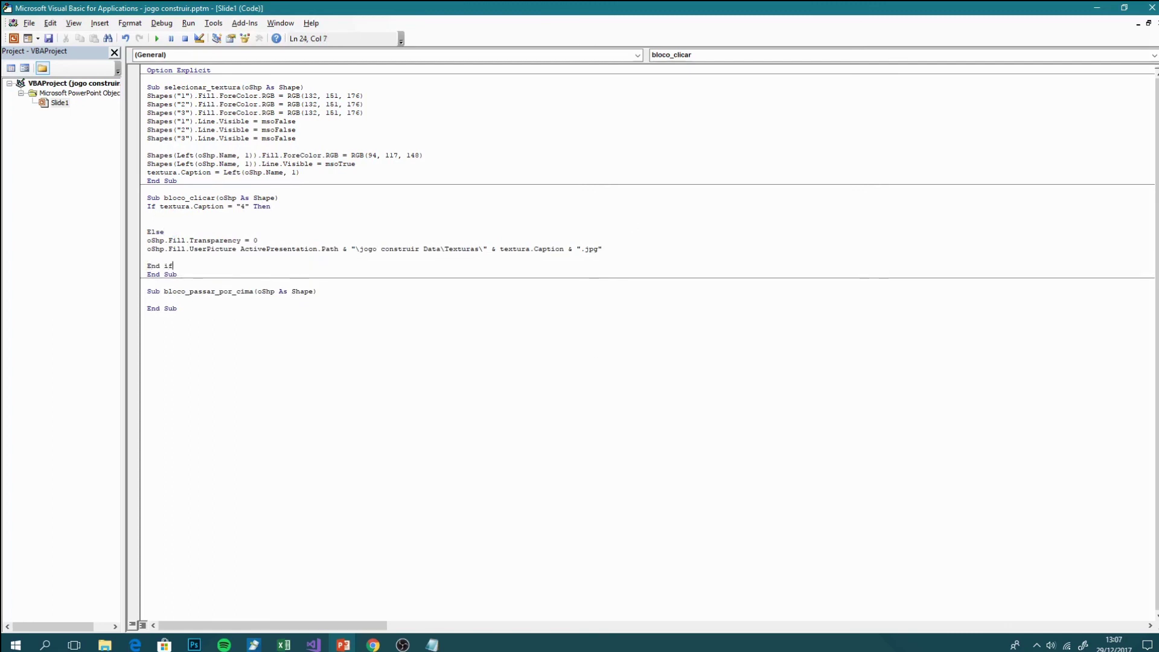
left_click(147, 214)
left_click_drag(258, 240, 140, 242)
left_click(190, 213)
type("oShp.Fill.Transparency = 0")
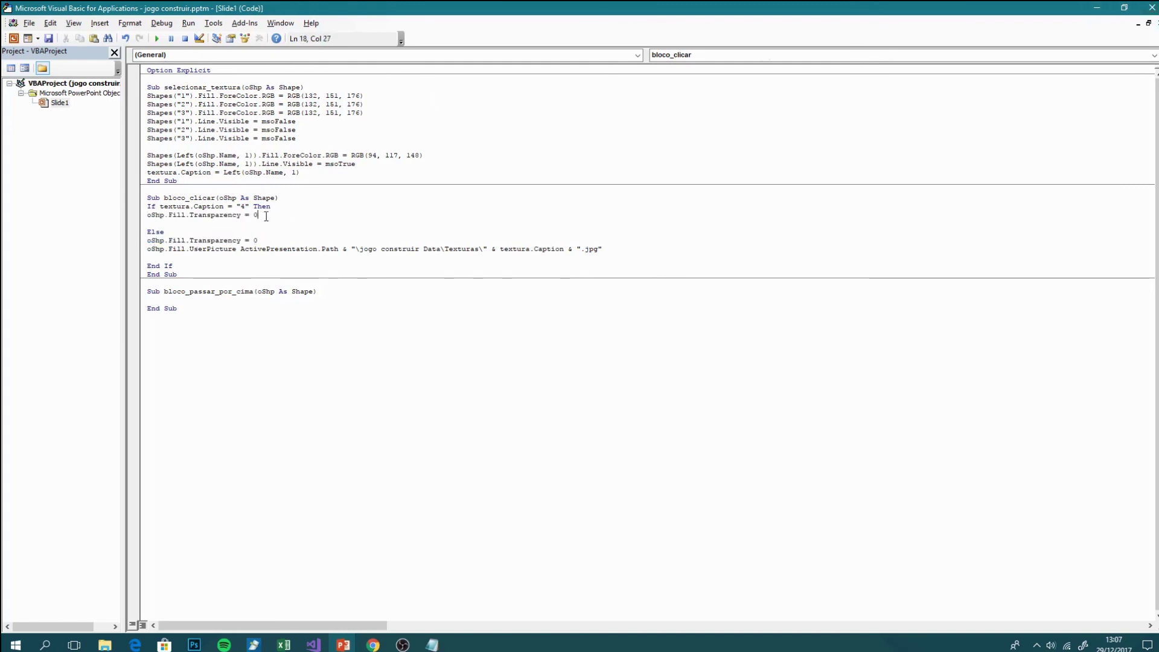
type("1")
Test the eraser in the slide show on two dirt blocks, then return to the editing view.
key("alt+Tab")
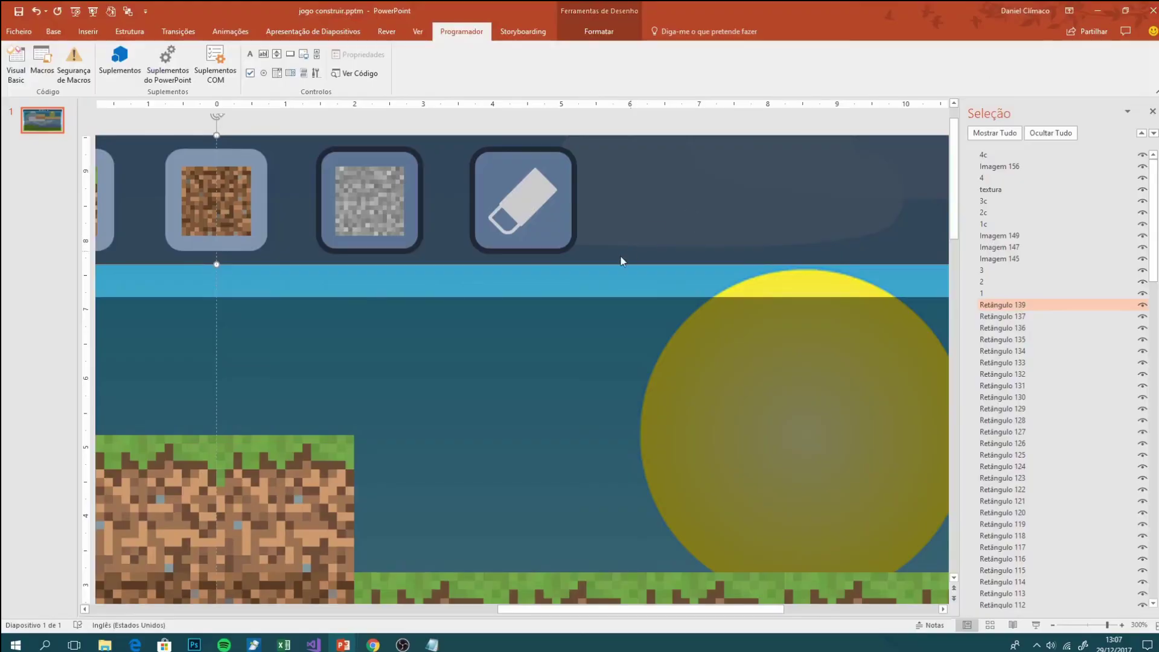
key("shift+F5")
key("Escape")
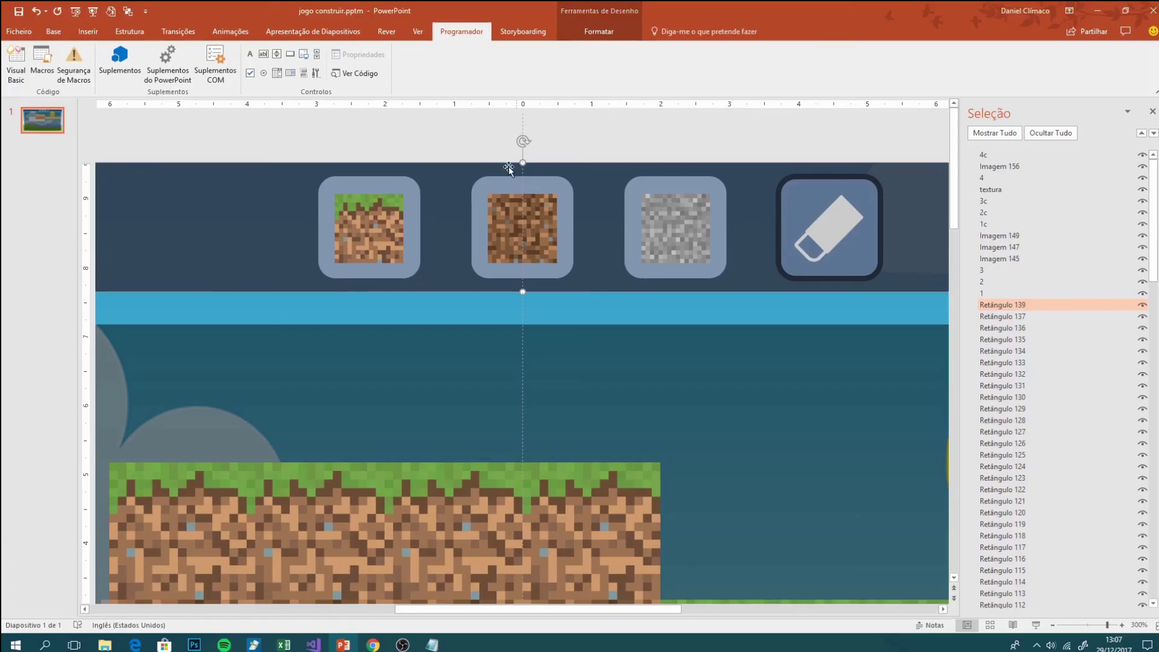
key("shift+F5")
left_click(504, 189)
left_click(502, 255)
key("Escape")
key("alt+F11")
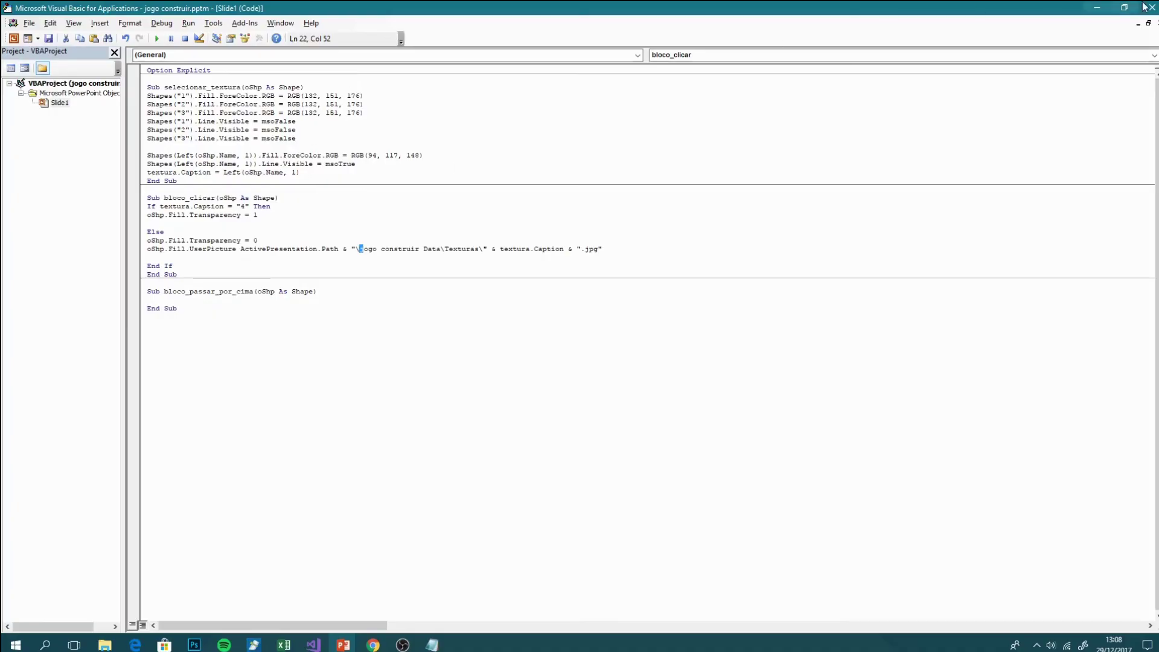
left_click(1097, 8)
Draw a rounded-rectangle button at the top-left labelled APAGAR TUDO and resize it.
left_click(89, 31)
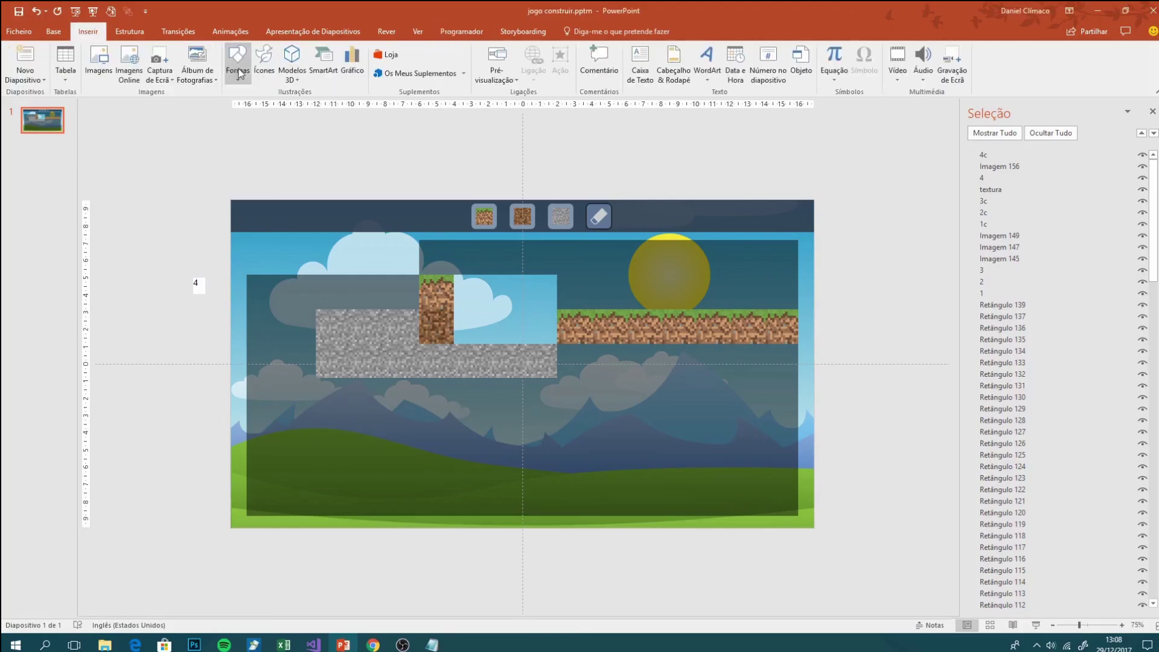
left_click(238, 63)
left_click(286, 107)
left_click_drag(281, 203, 351, 226)
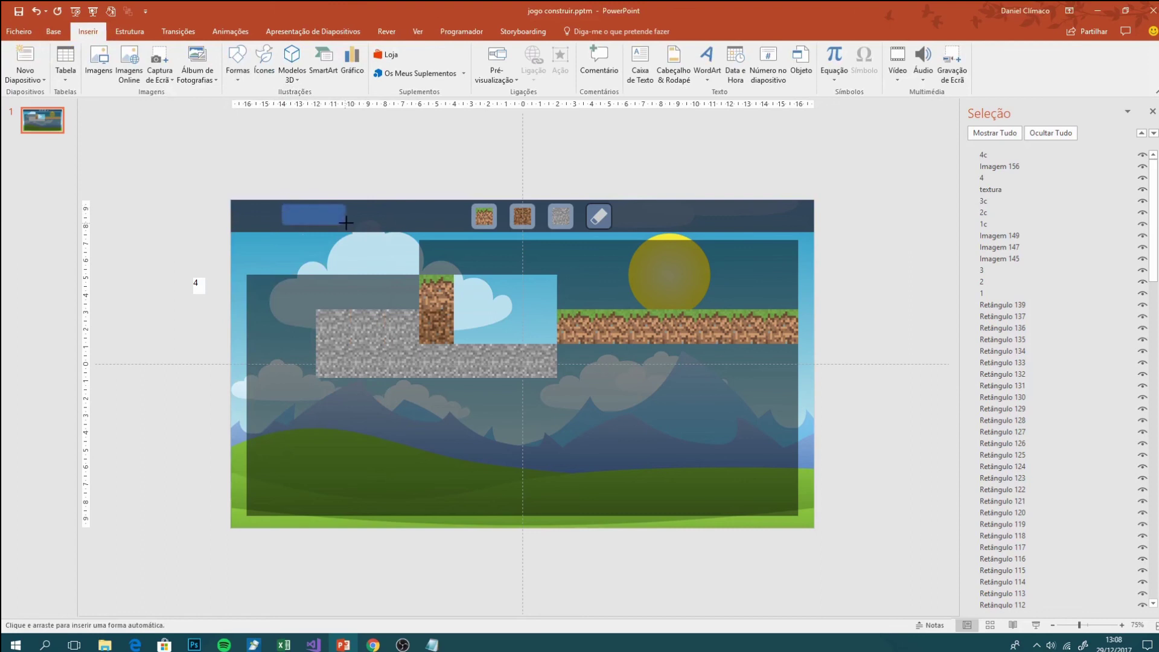
type("AR TUDO")
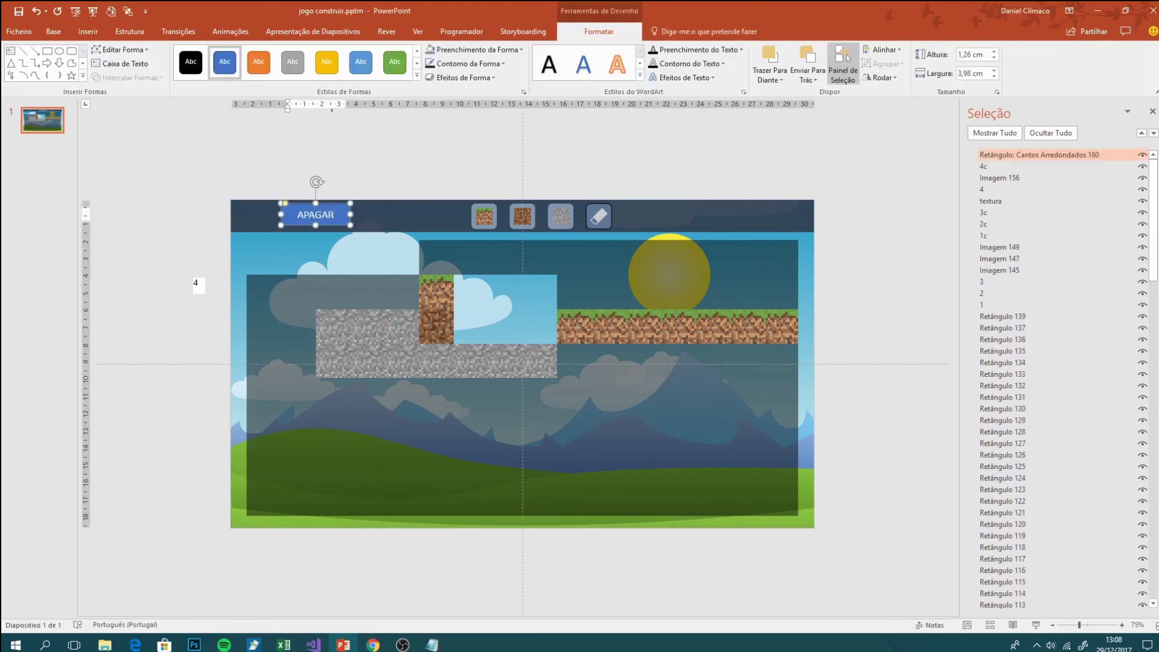
scroll(439, 154, "up", 5)
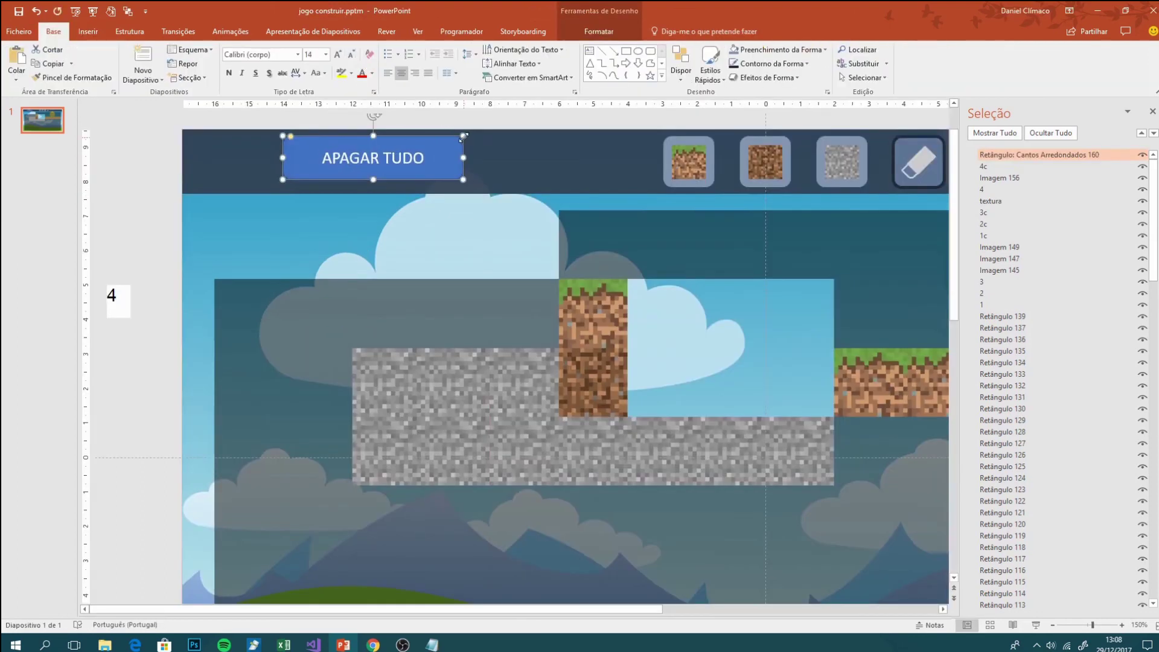
left_click_drag(463, 138, 420, 140)
Undo an accidental block move and give the APAGAR TUDO button a grey-blue fill.
left_click(397, 313)
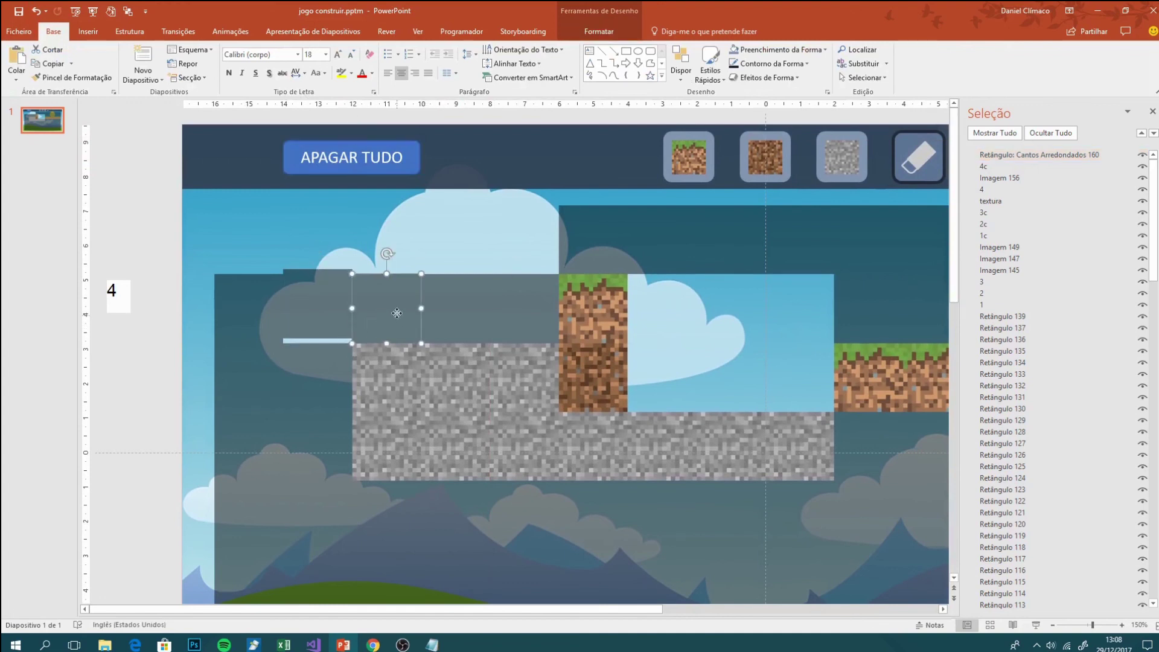
key("ctrl+z")
left_click(416, 154)
left_click(599, 31)
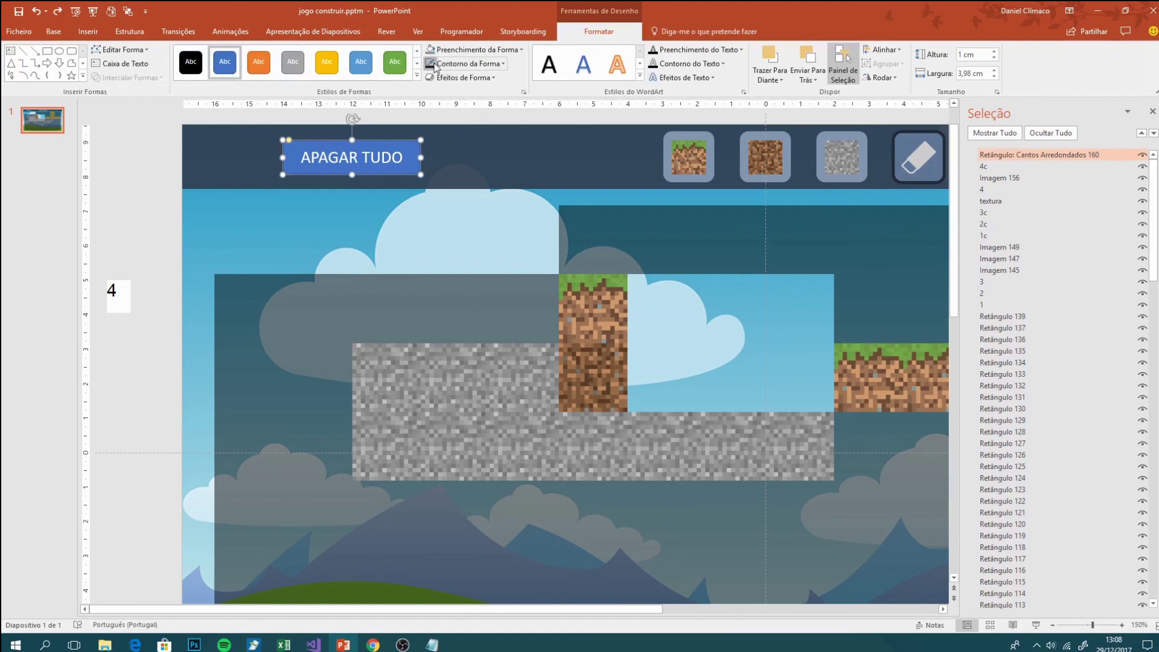
left_click(458, 49)
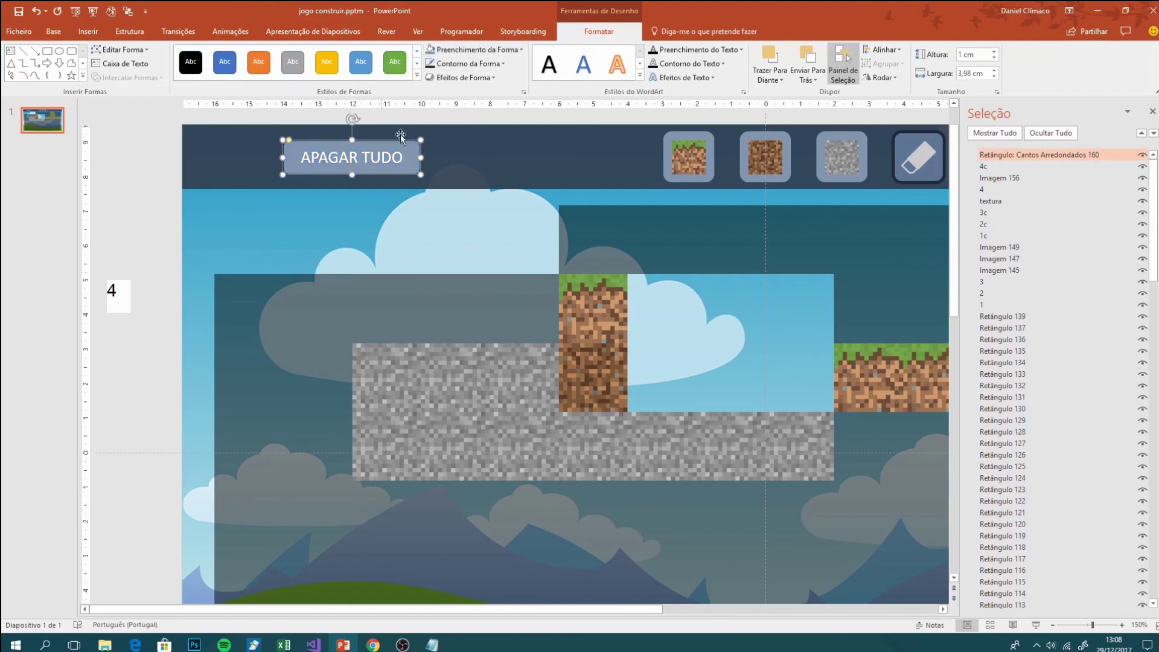
scroll(400, 134, "down", 3)
Declare a new Sub apagartudo below the last procedure in the slide's code.
left_click(462, 31)
left_click(13, 61)
left_click(229, 323)
type("Sub apagartudo")
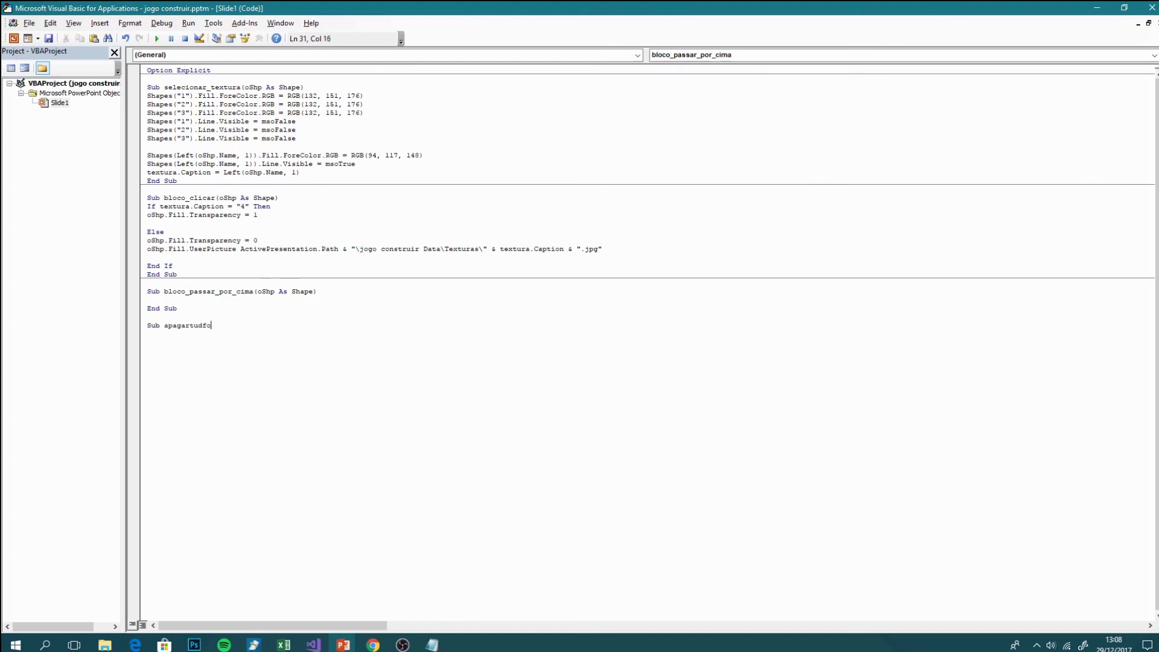
key("Return")
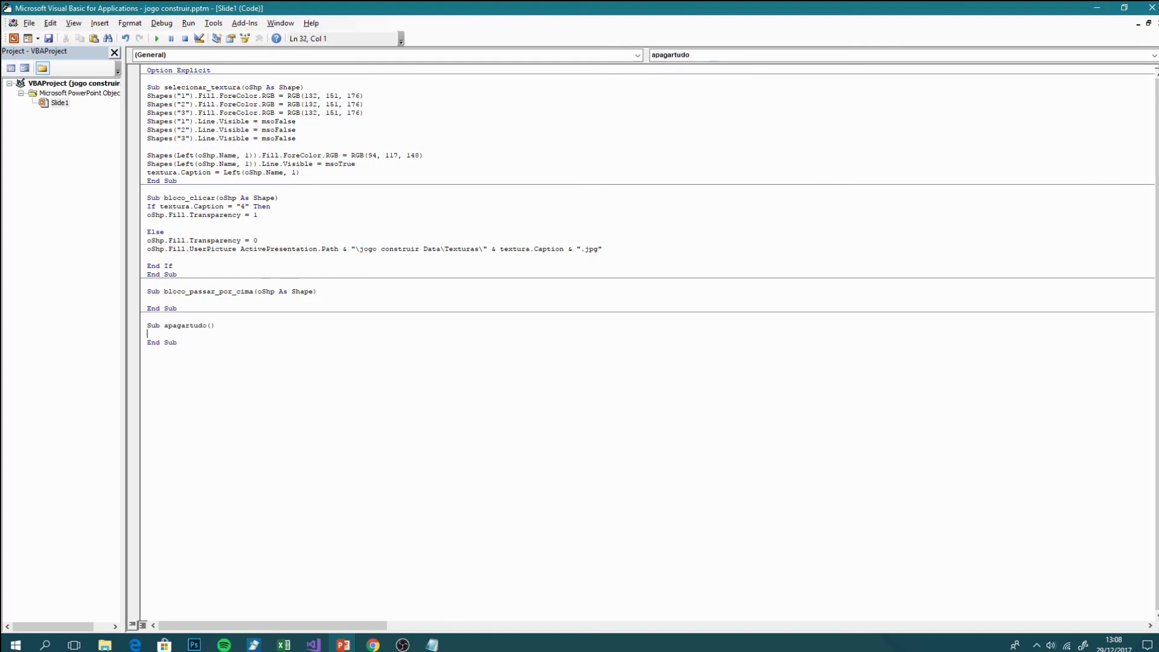
Marquee-select every grid cell rectangle, group them with Ctrl+G, and name the group range.
left_click(1097, 8)
scroll(444, 393, "down", 3)
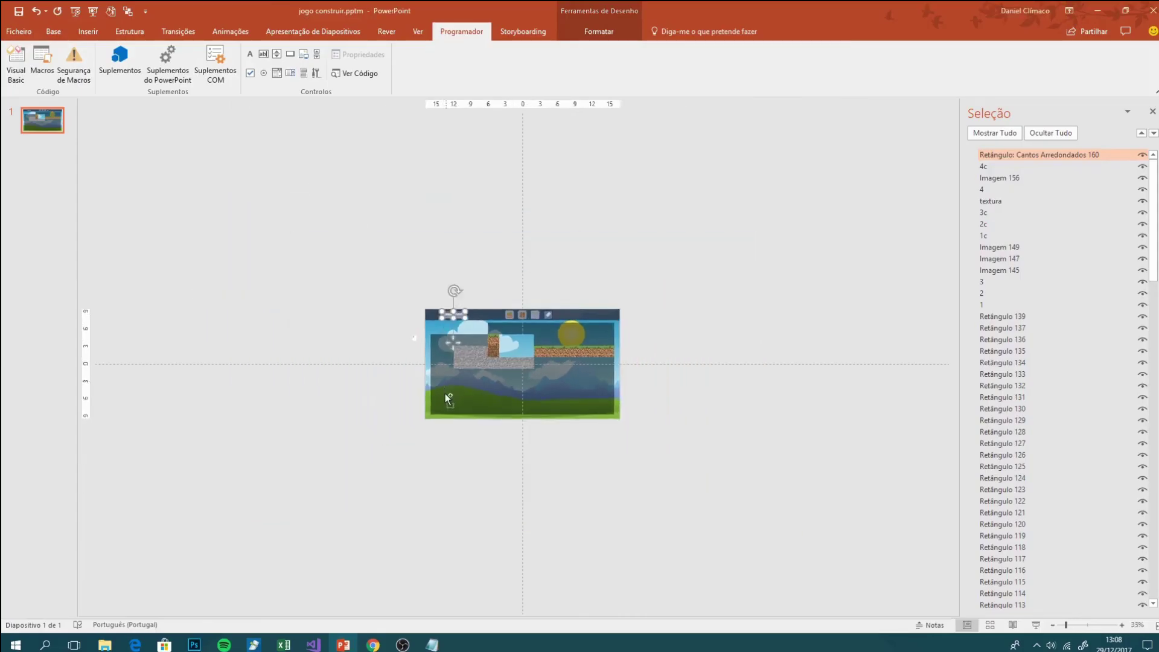
scroll(421, 452, "up", 1)
left_click_drag(420, 451, 465, 484)
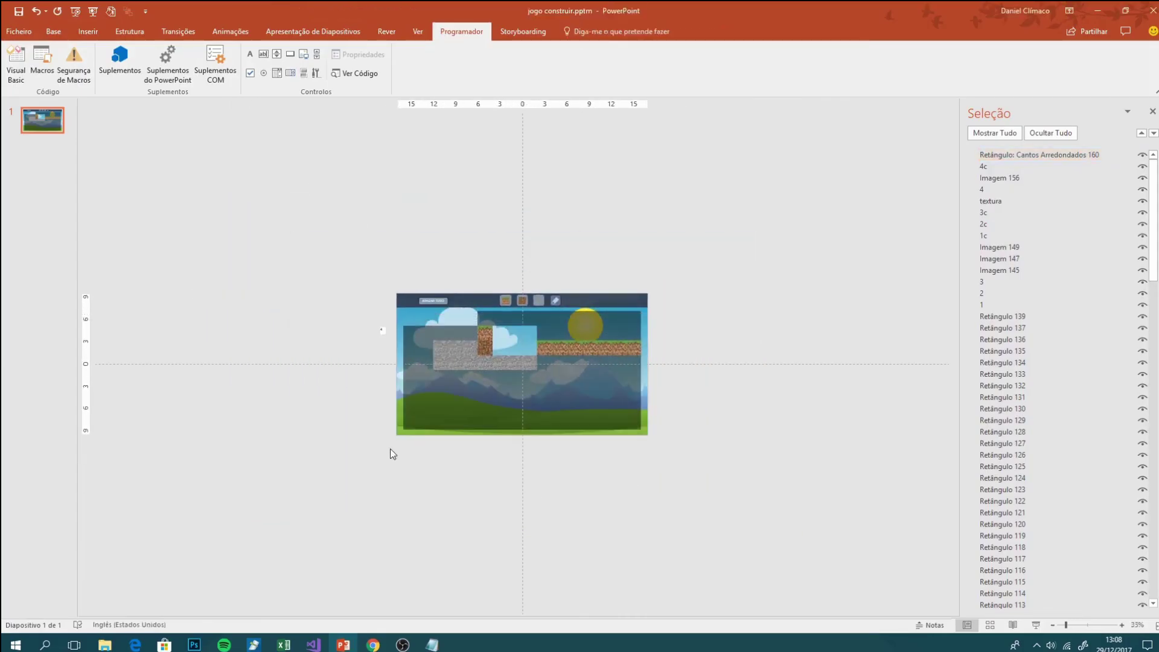
left_click_drag(390, 454, 710, 311)
scroll(672, 393, "up", 6)
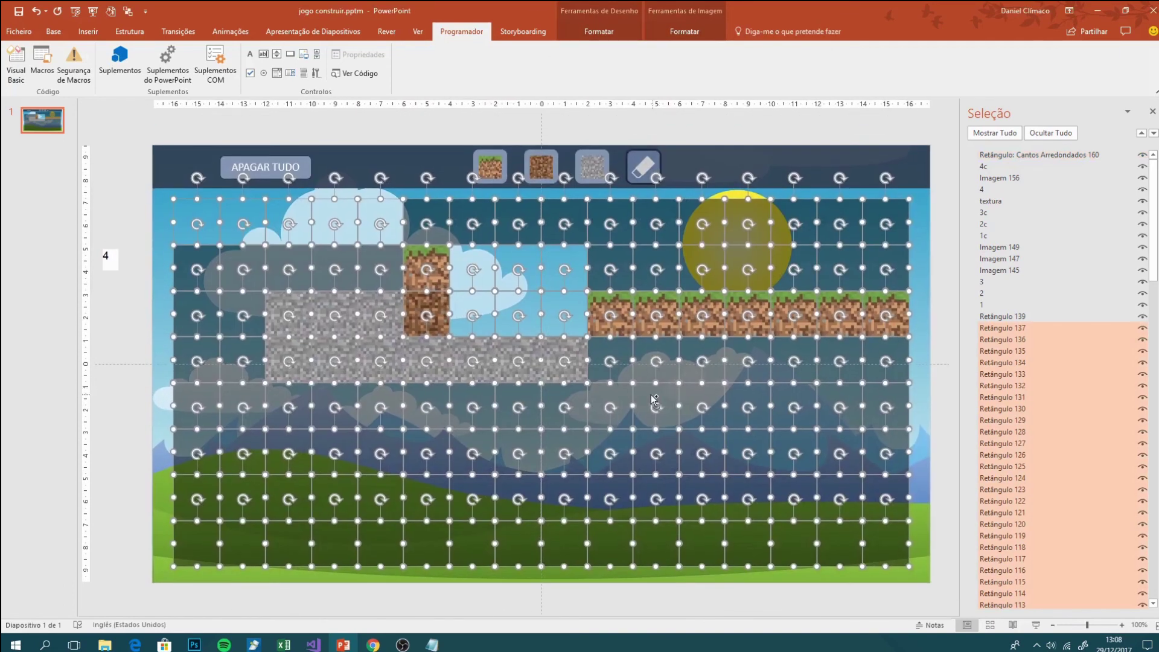
key("ctrl+g")
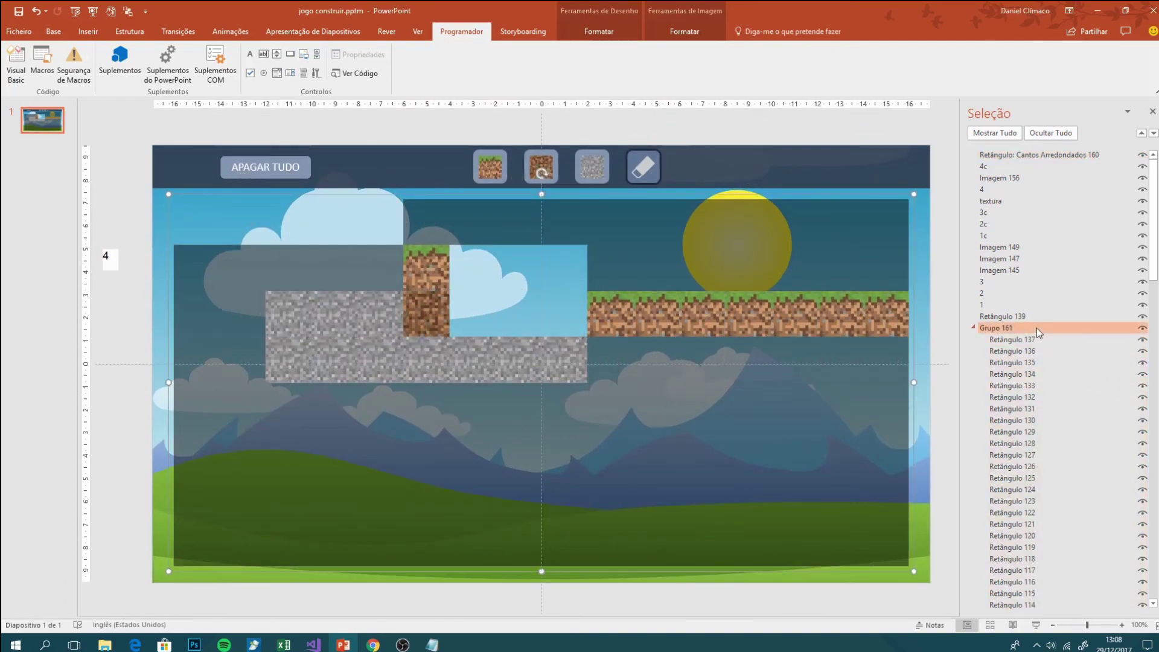
double_click(1037, 328)
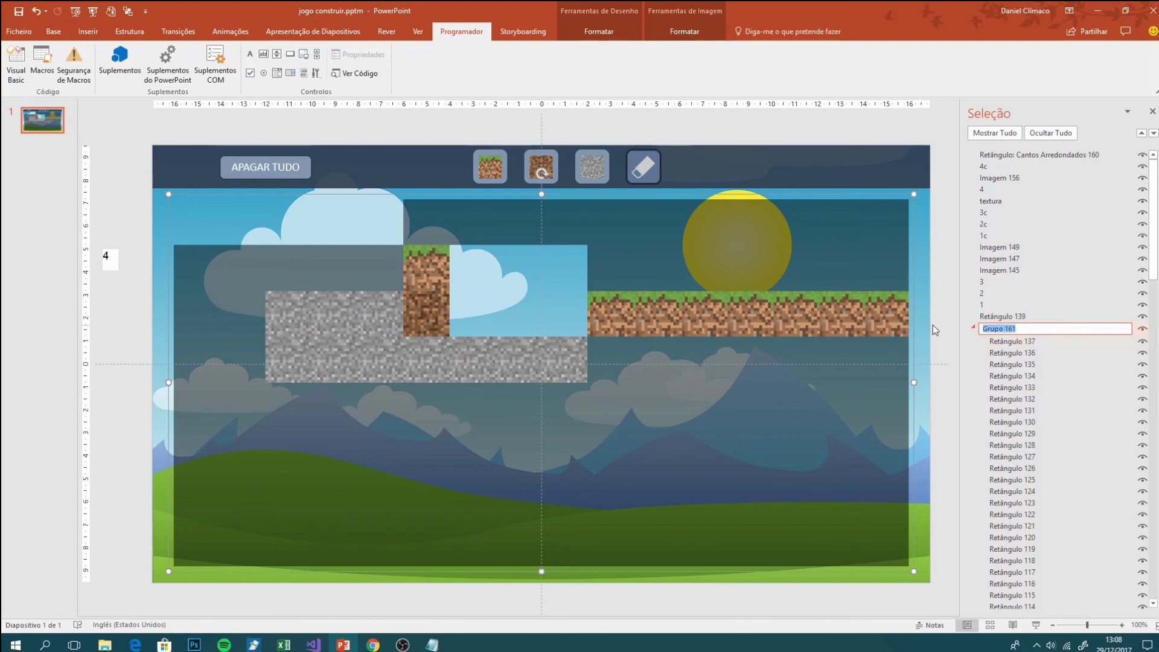
type("range")
left_click(566, 288)
Write Shapes("range").Fill.Transparency = 1 inside apagartudo and switch back to the slide.
left_click(355, 73)
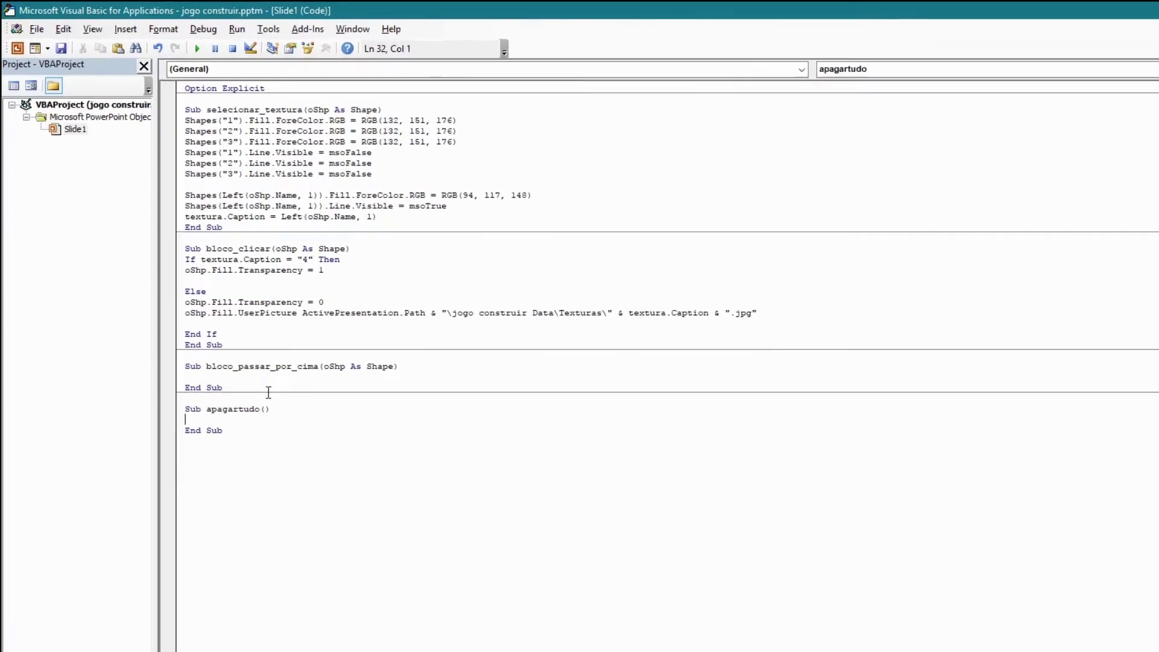
type("Shapes(")
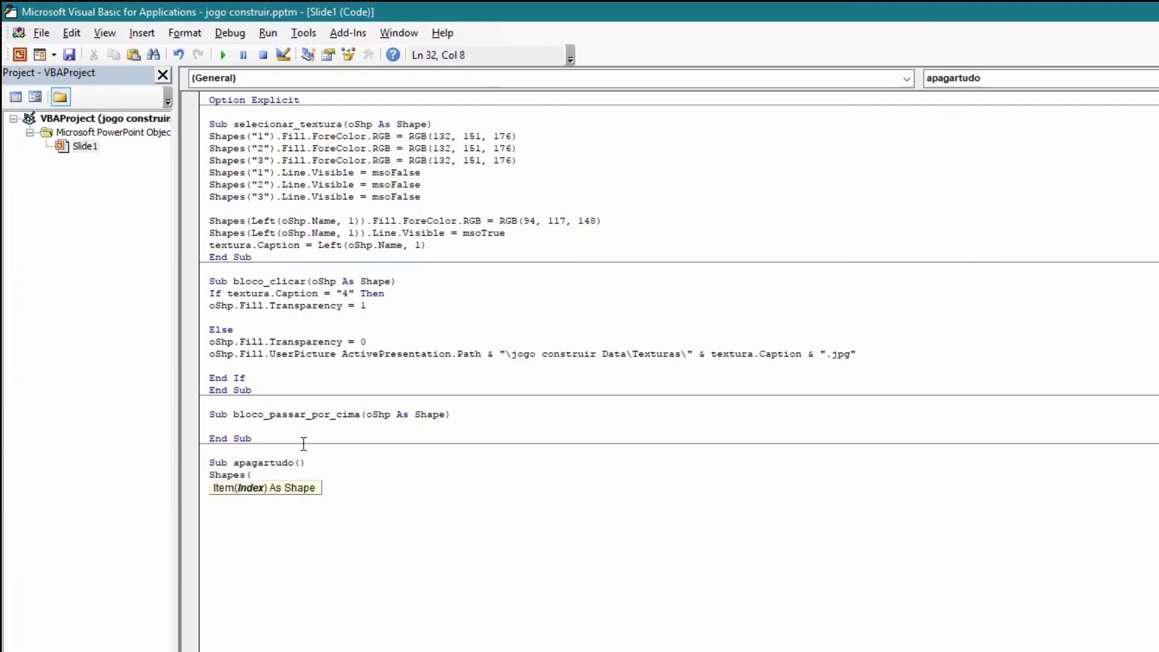
type("Rang")
type("\")")
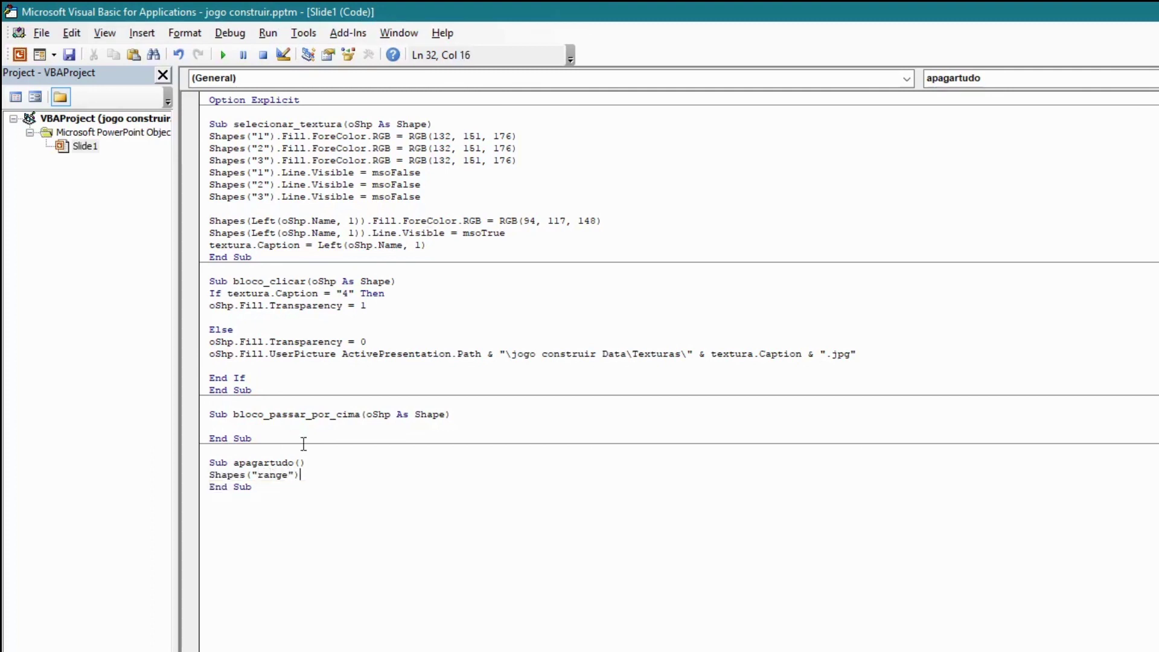
type(".Fill.")
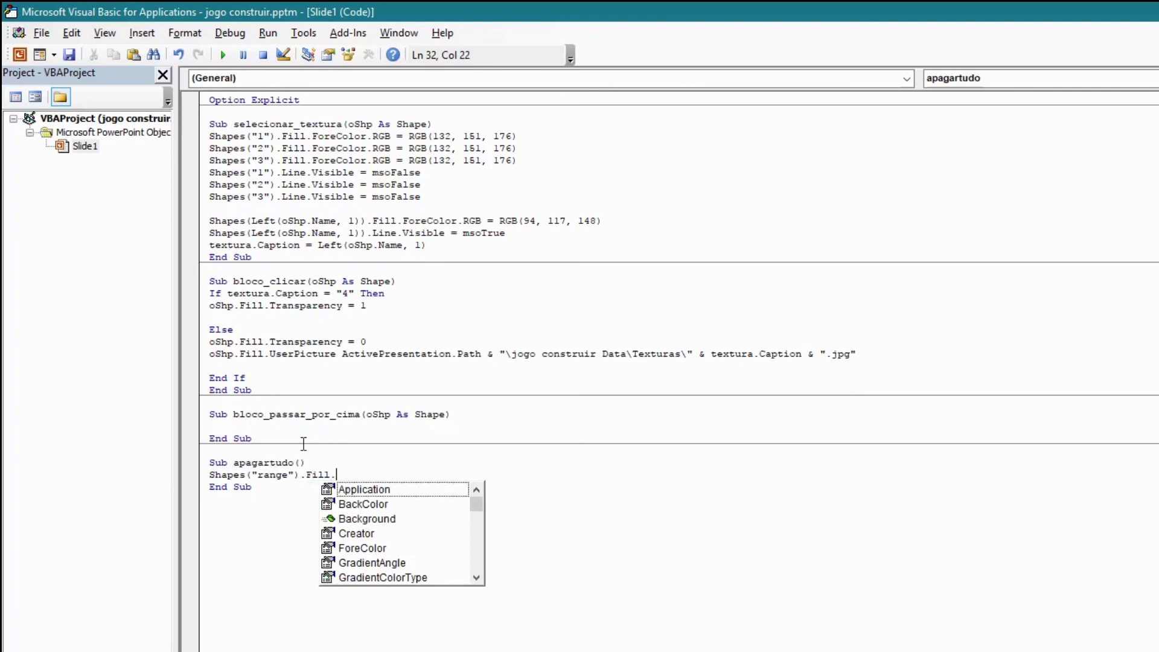
type("Transparency = 1")
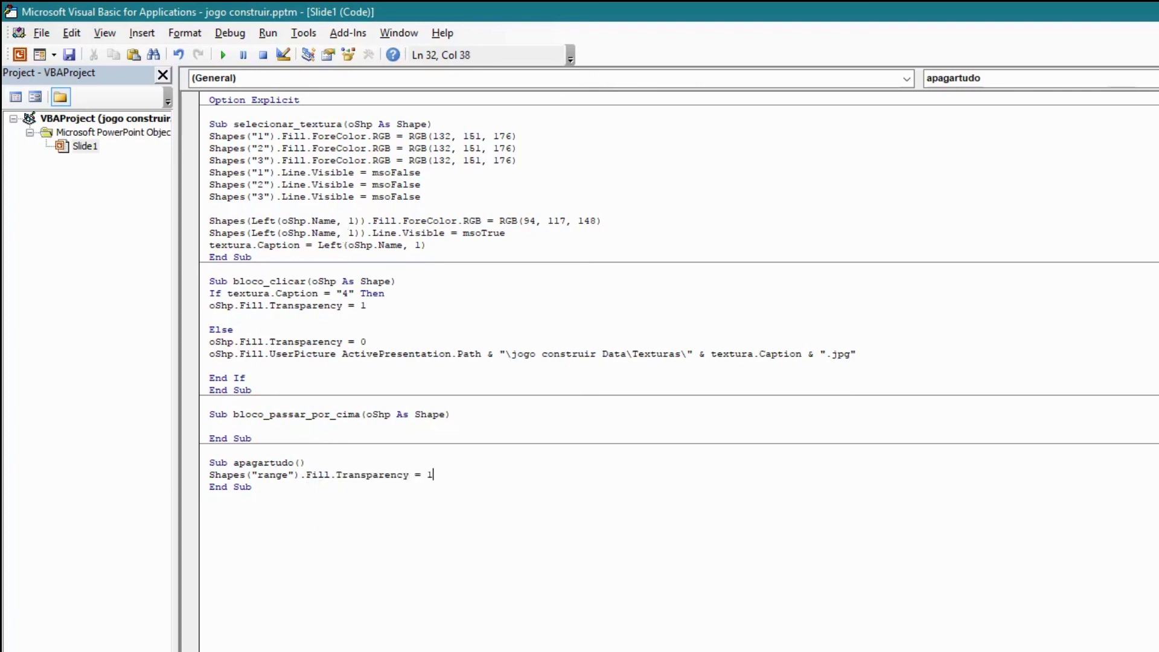
key("alt+F11")
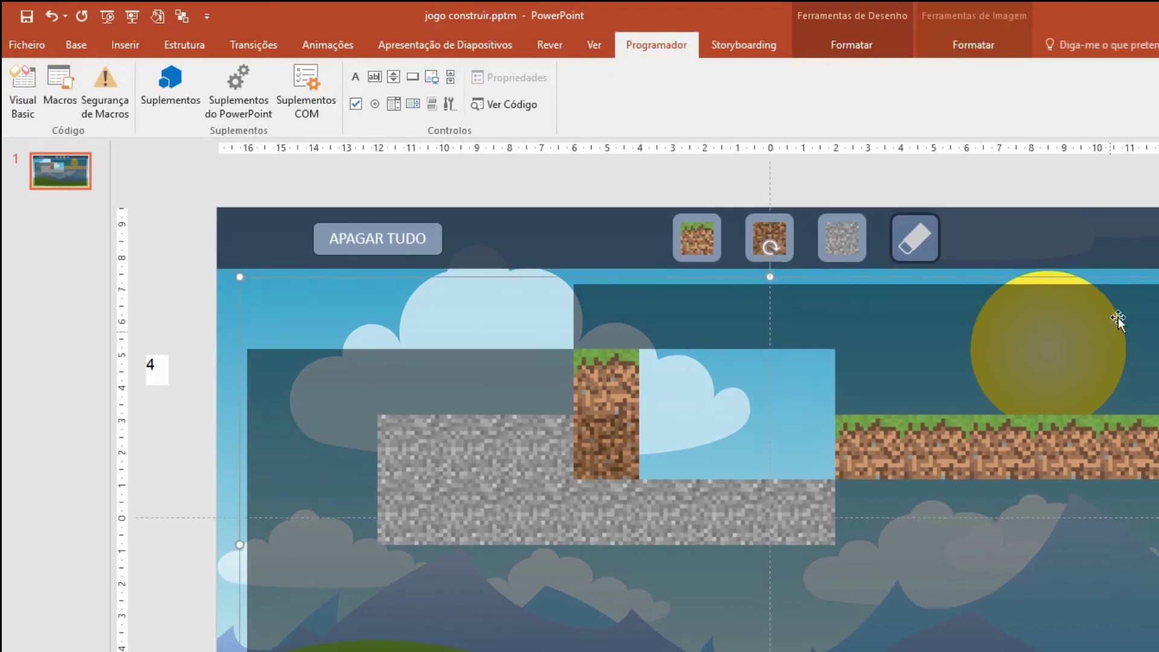
Set the APAGAR TUDO button's click action to run Slide1.apagartudo, then start the slide show.
left_click(888, 49)
left_click(653, 48)
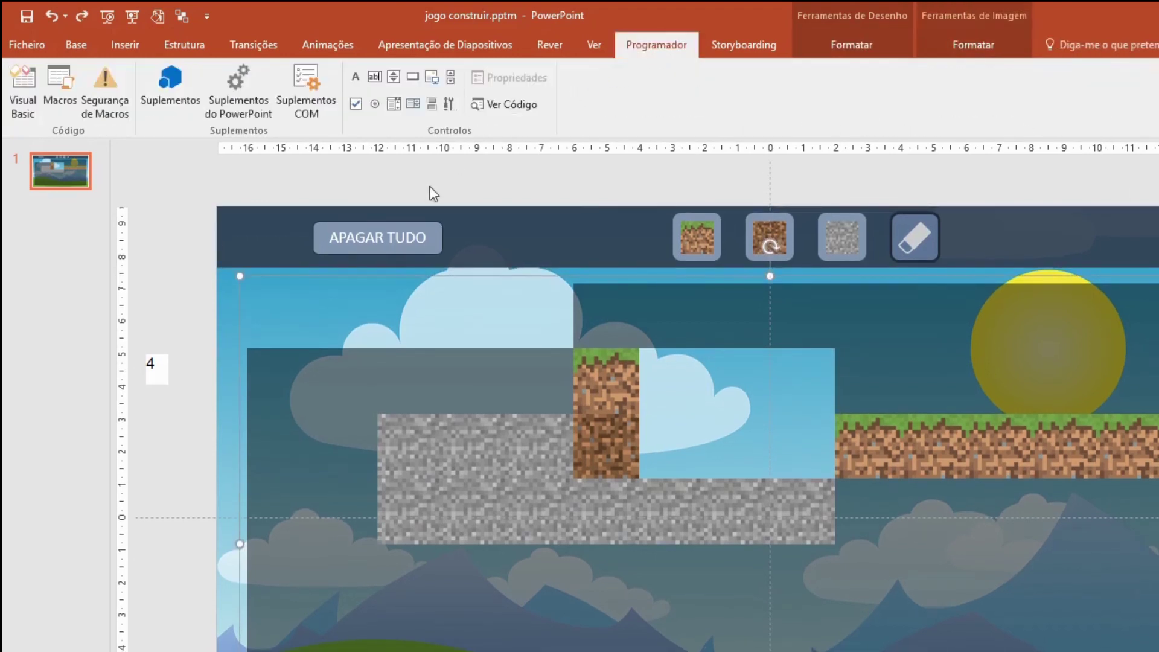
left_click(433, 232)
left_click(125, 45)
left_click(792, 118)
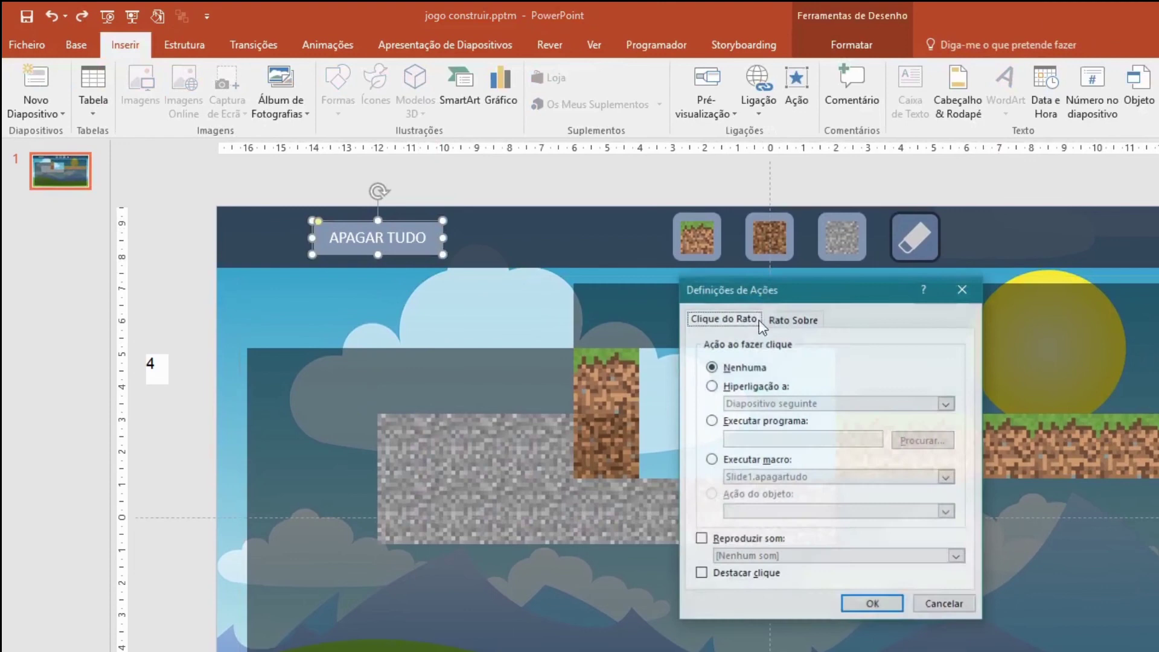
left_click(766, 460)
left_click(867, 605)
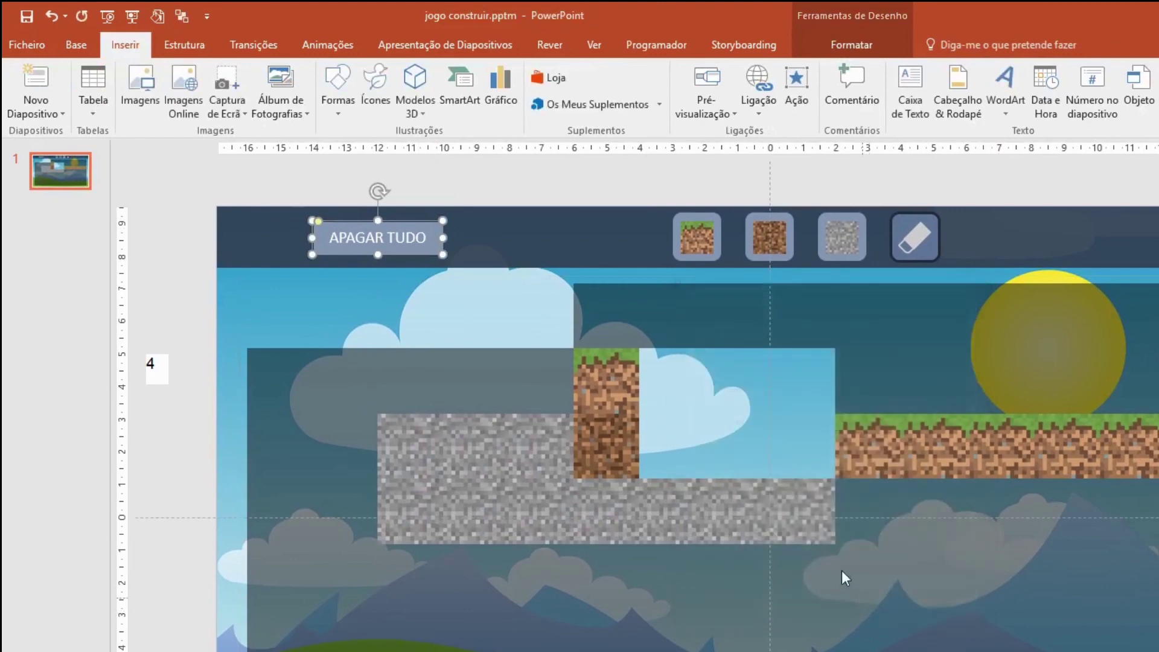
key("F5")
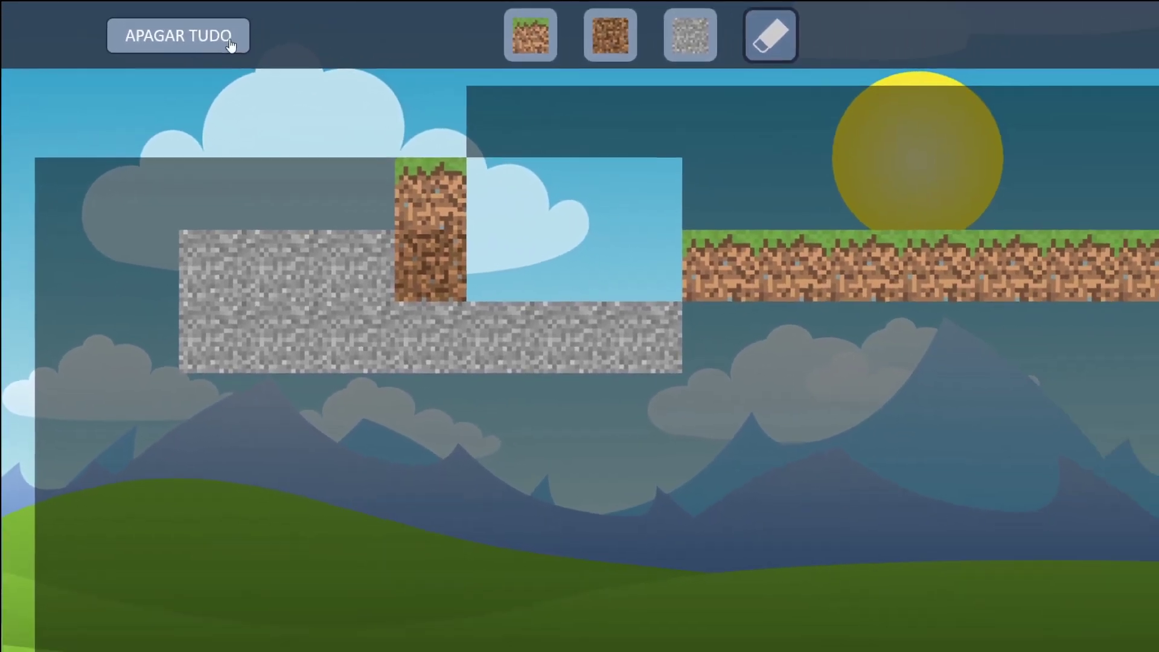
Clear the scene with APAGAR TUDO, then lay a row of grass blocks across the slide.
left_click(226, 44)
left_click(499, 47)
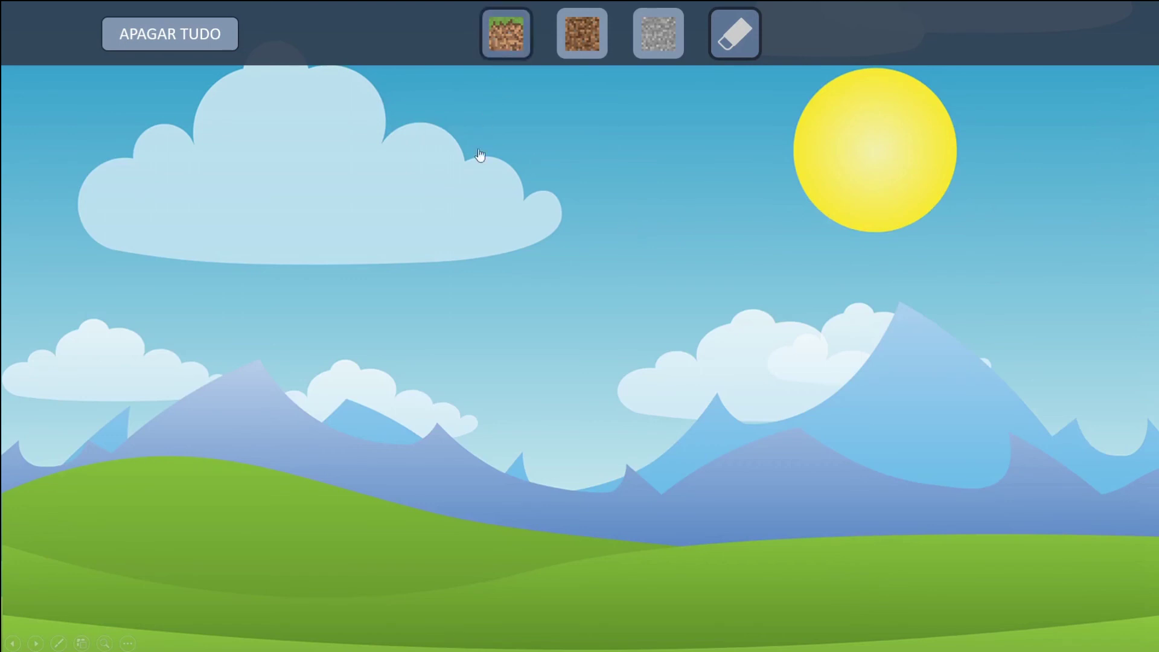
left_click(480, 179)
left_click(543, 175)
left_click(76, 387)
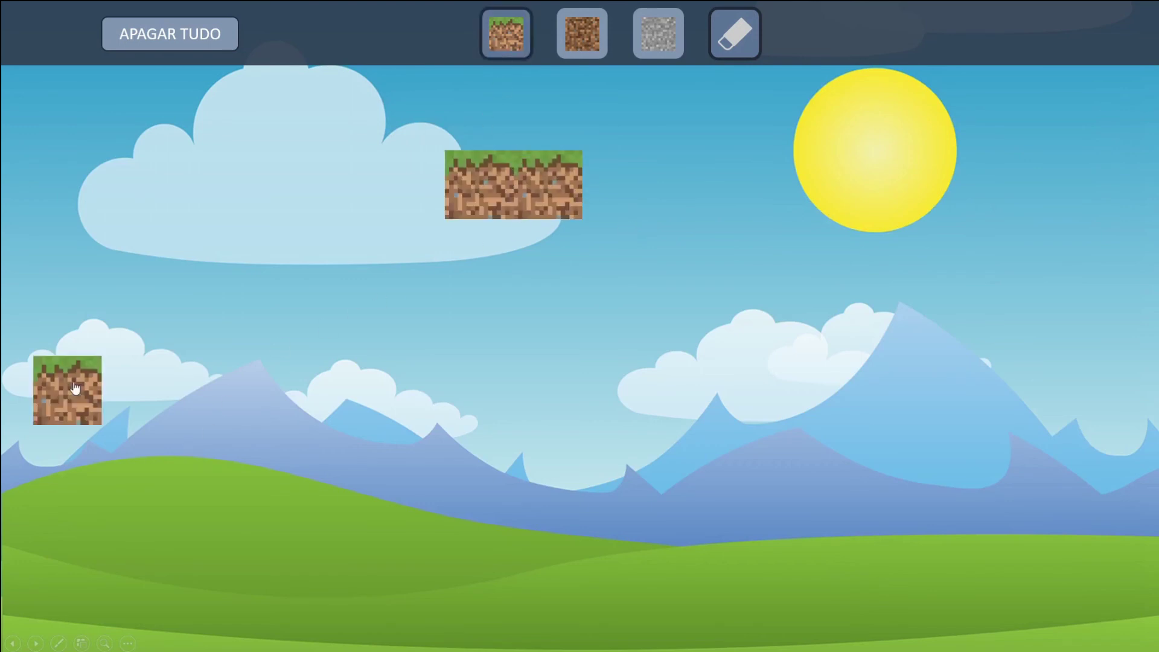
left_click(199, 393)
left_click(136, 387)
left_click(296, 390)
left_click_drag(361, 388, 1106, 397)
Lay dirt blocks beneath the grass row, filling the remaining gaps.
left_click(582, 33)
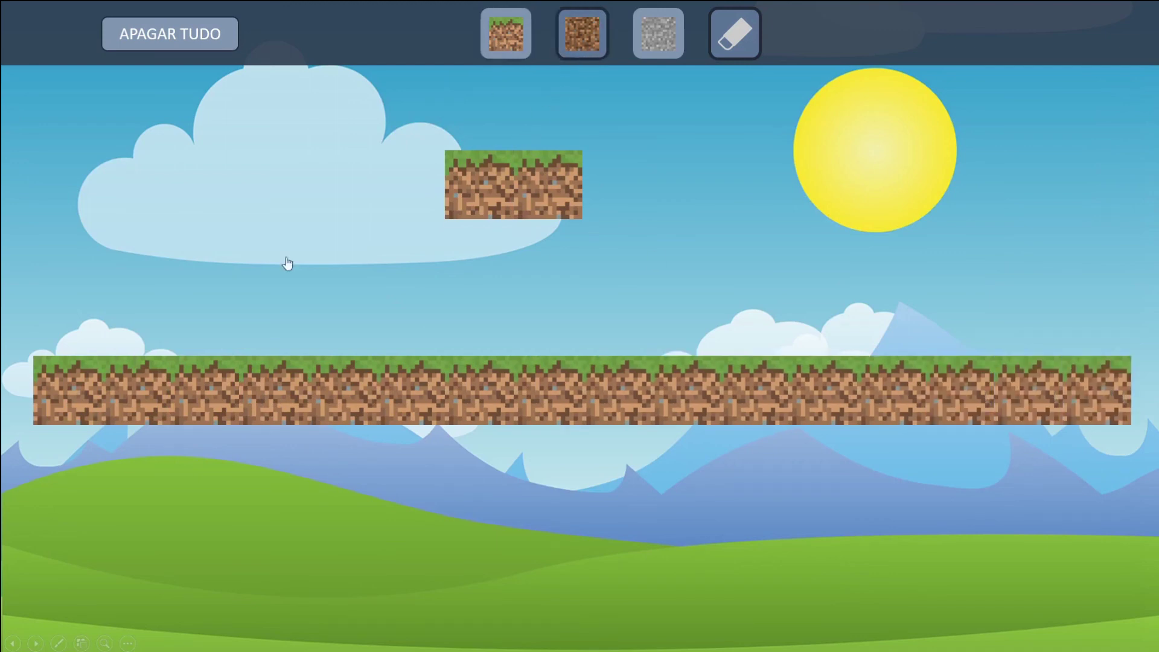
mouse_move(87, 480)
left_mouse_down()
mouse_move(59, 525)
mouse_move(130, 549)
mouse_move(64, 595)
mouse_move(193, 501)
mouse_move(393, 473)
mouse_move(512, 473)
mouse_move(339, 450)
mouse_move(354, 431)
mouse_move(541, 443)
mouse_move(556, 533)
mouse_move(702, 468)
left_mouse_up()
left_click(702, 467)
left_click(791, 469)
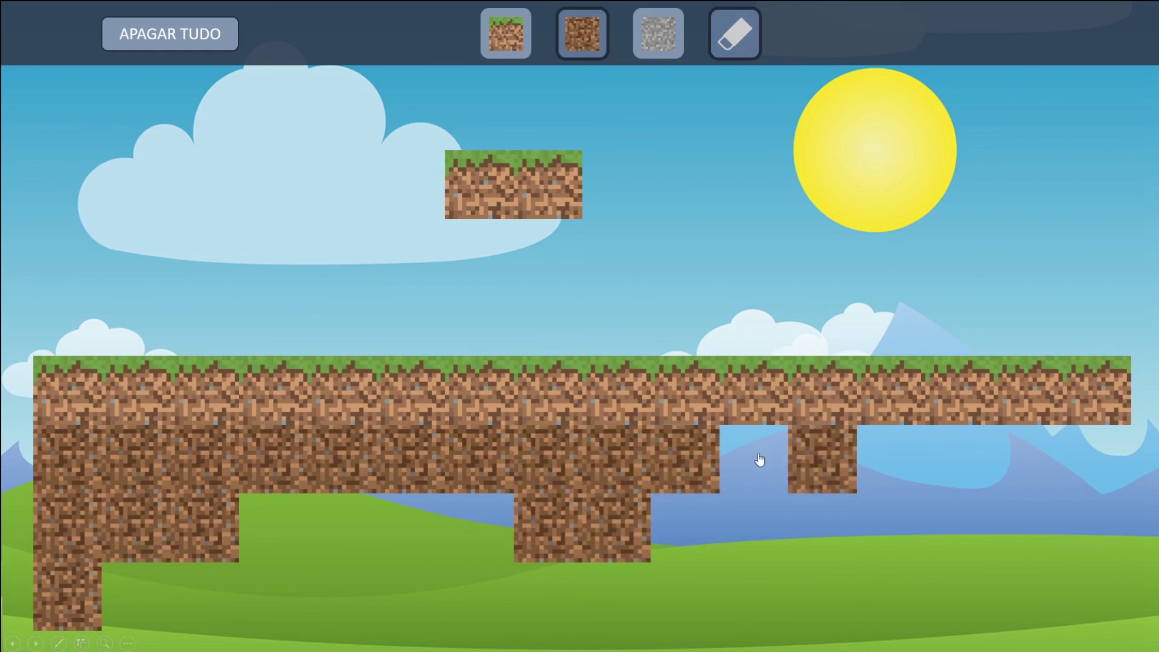
left_click(760, 460)
left_click(913, 505)
left_click(898, 463)
Fill the bottom area with stone, erase the floating grass blocks, and exit the slide show.
left_click(658, 33)
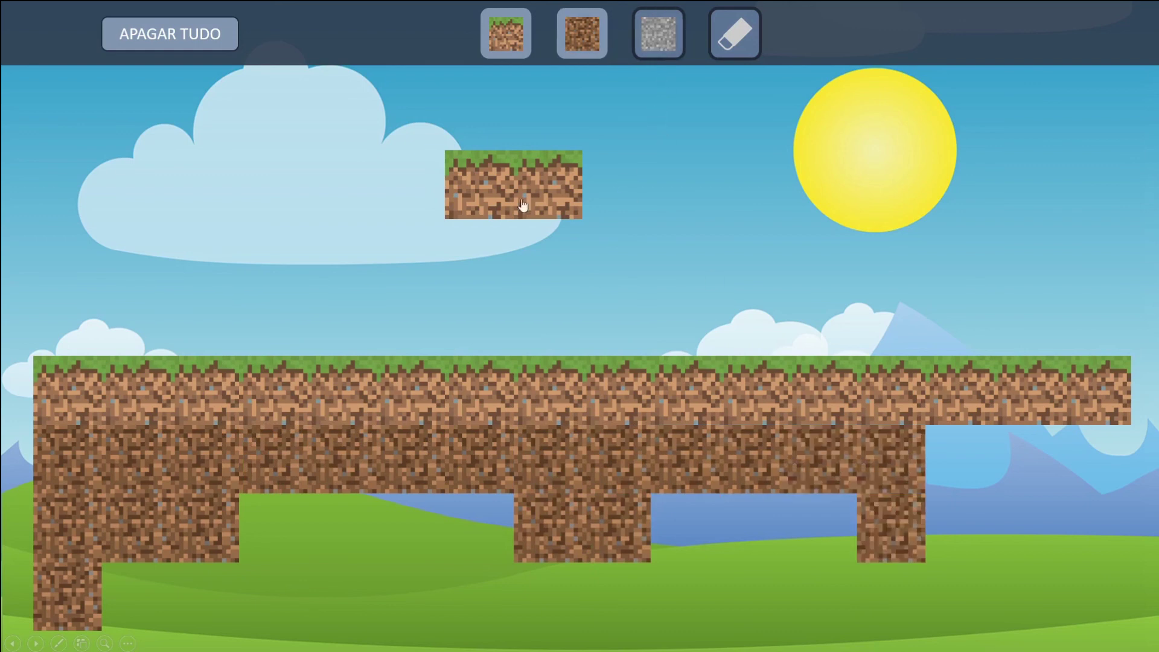
left_click(570, 178)
left_click(480, 187)
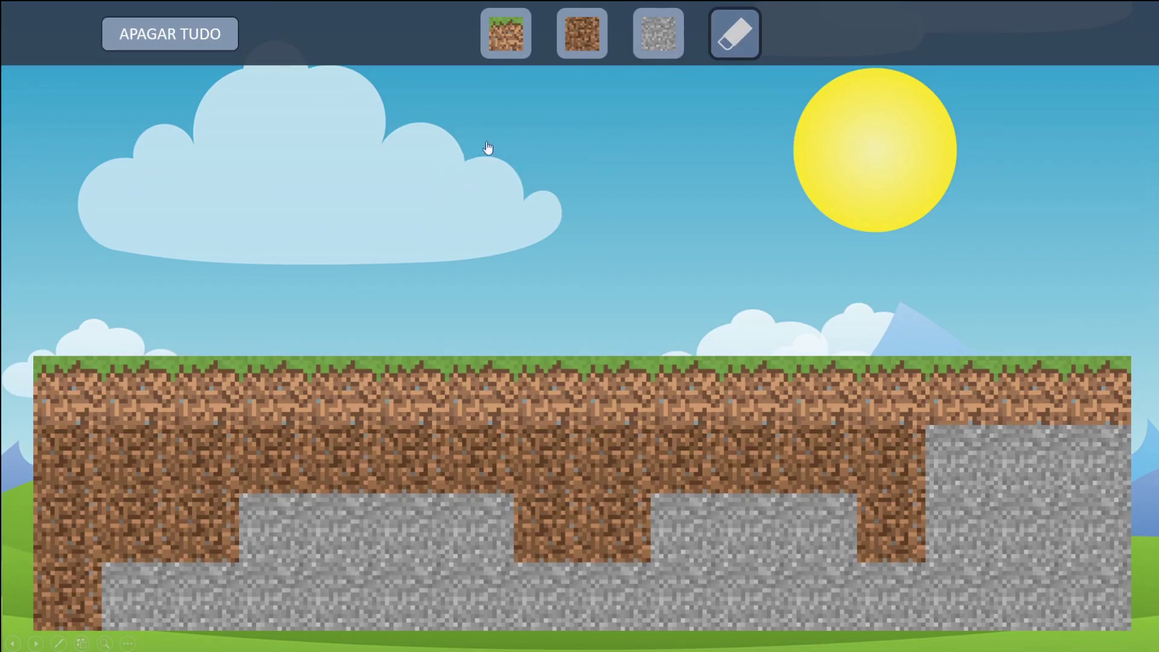
key("Escape")
left_click(459, 32)
In selecionar_textura, duplicate the Shapes("3") Line.Visible line and change it to button 4.
key("alt+F11")
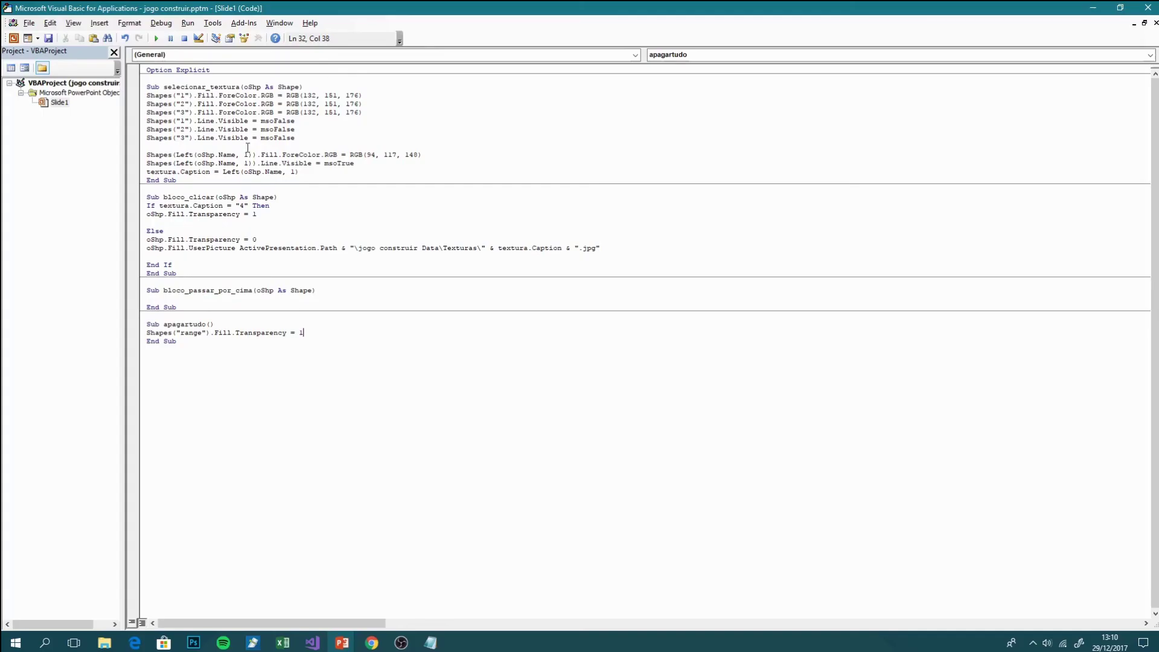
left_click_drag(311, 138, 128, 141)
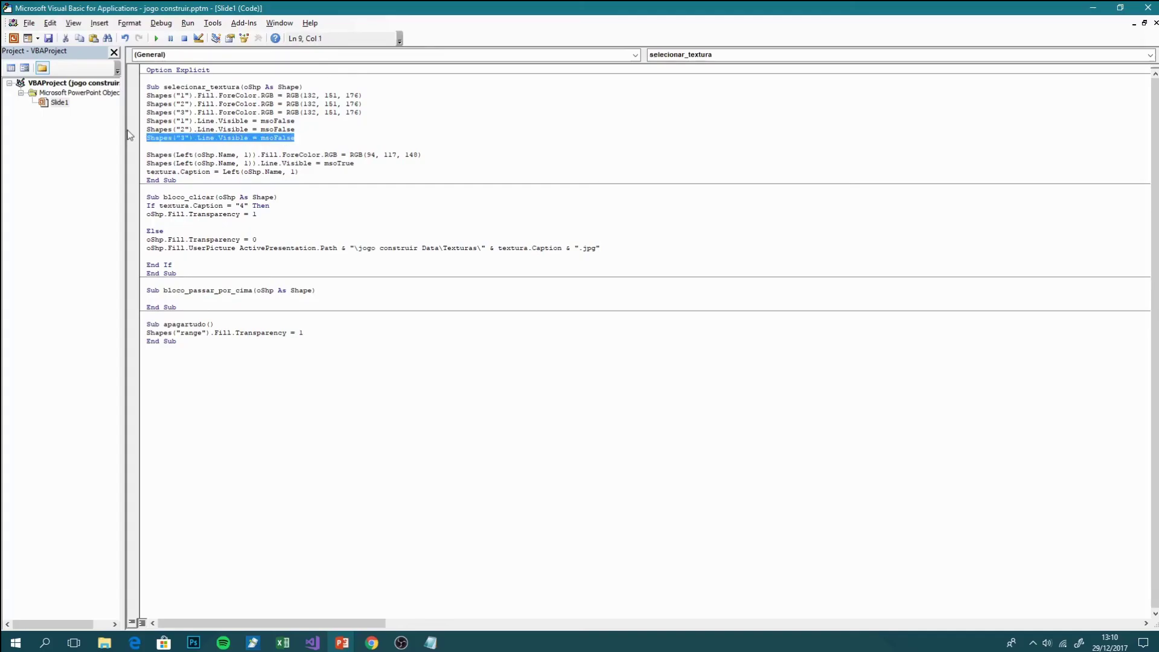
key("ctrl+c")
key("End")
key("Return")
key("ctrl+v")
double_click(181, 146)
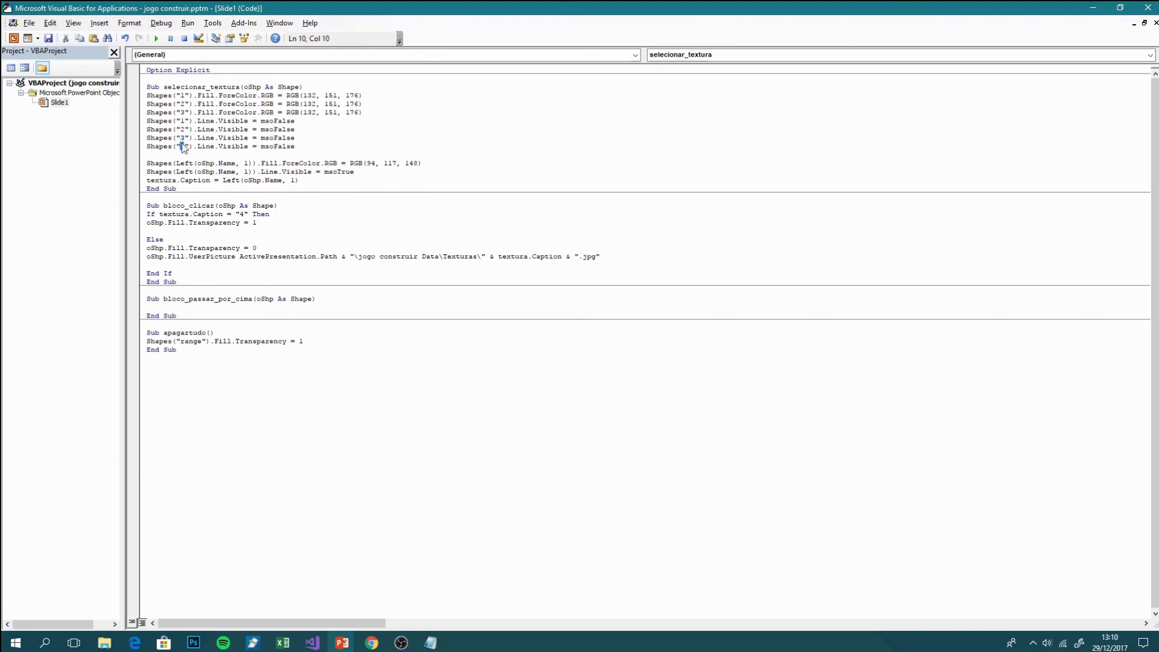
type("4")
Duplicate the button's Fill.ForeColor reset line, then test the slide show and reopen the code.
left_click_drag(368, 112, 120, 111)
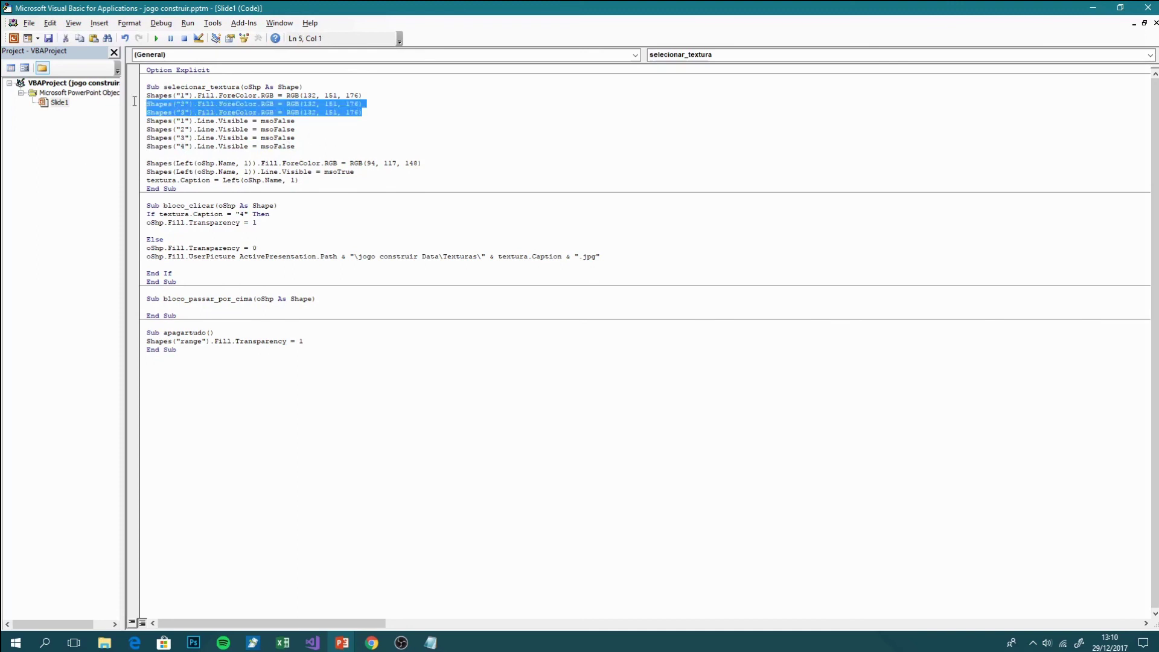
key("ctrl+c")
key("End")
key("Return")
key("ctrl+v")
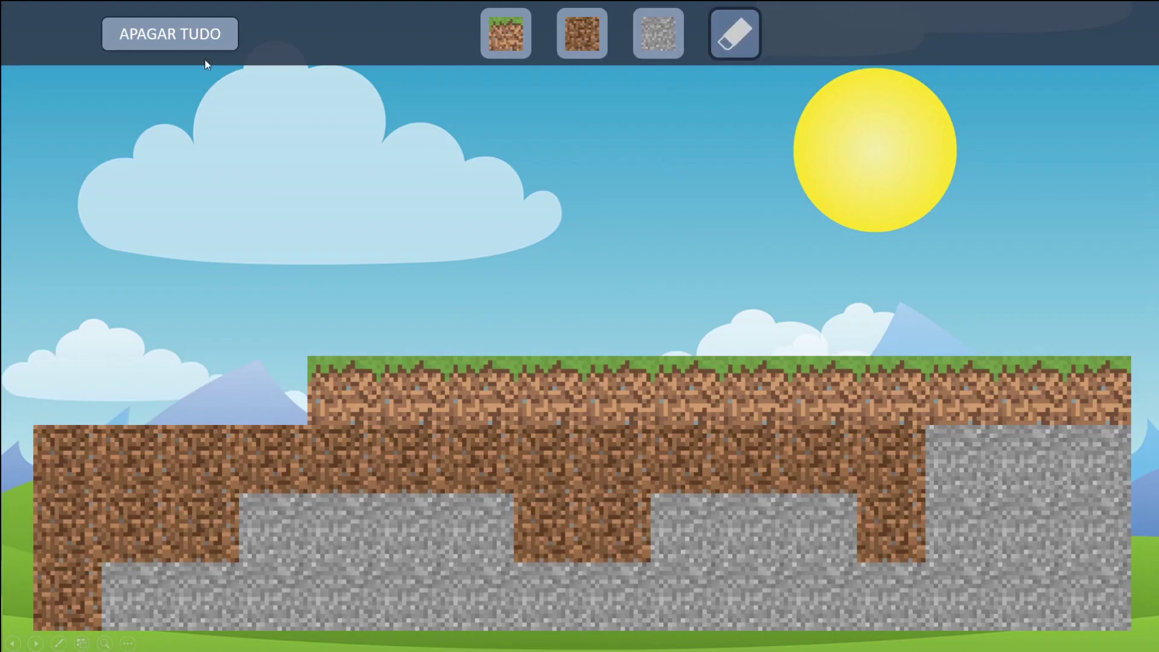
left_click(187, 34)
key("Escape")
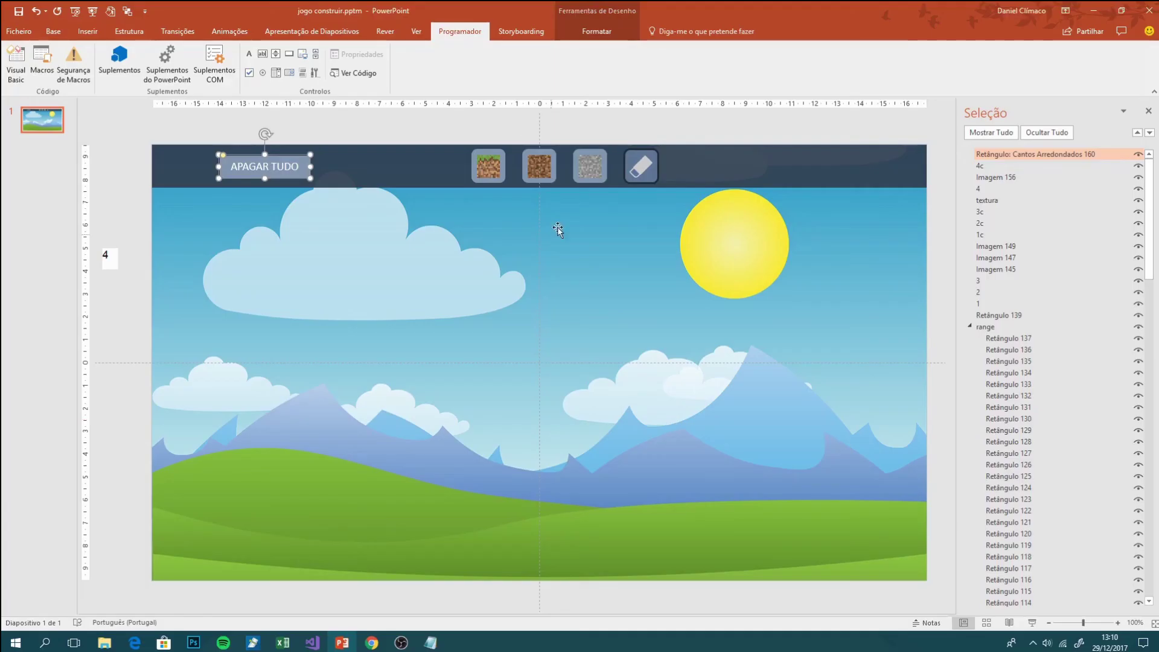
left_click(350, 73)
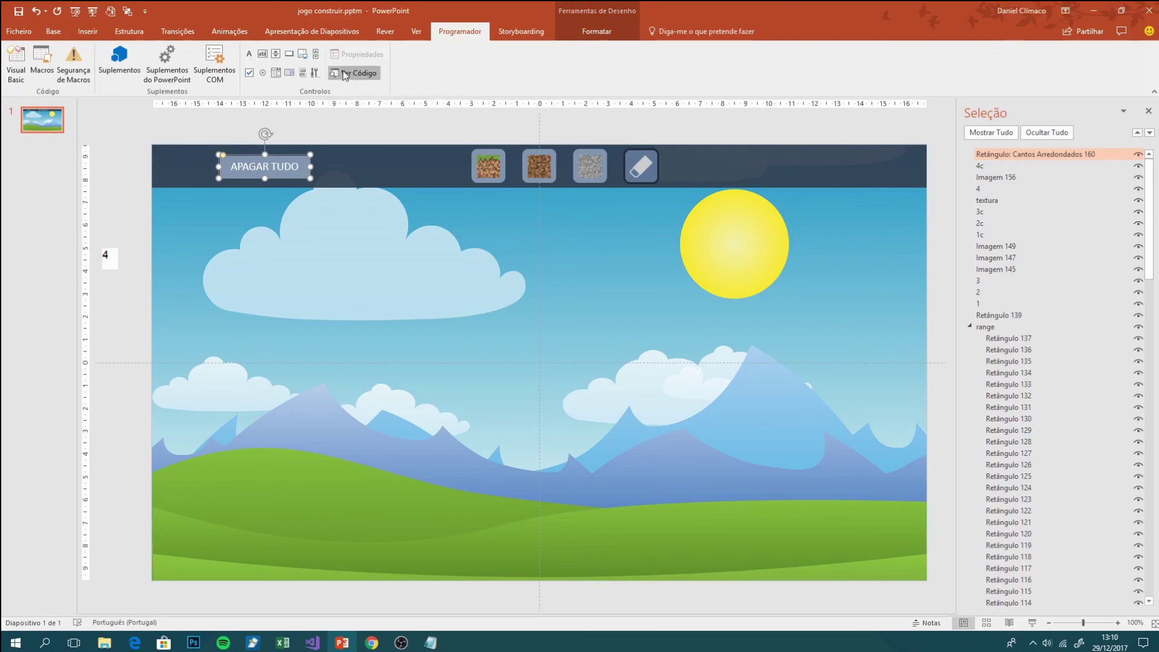